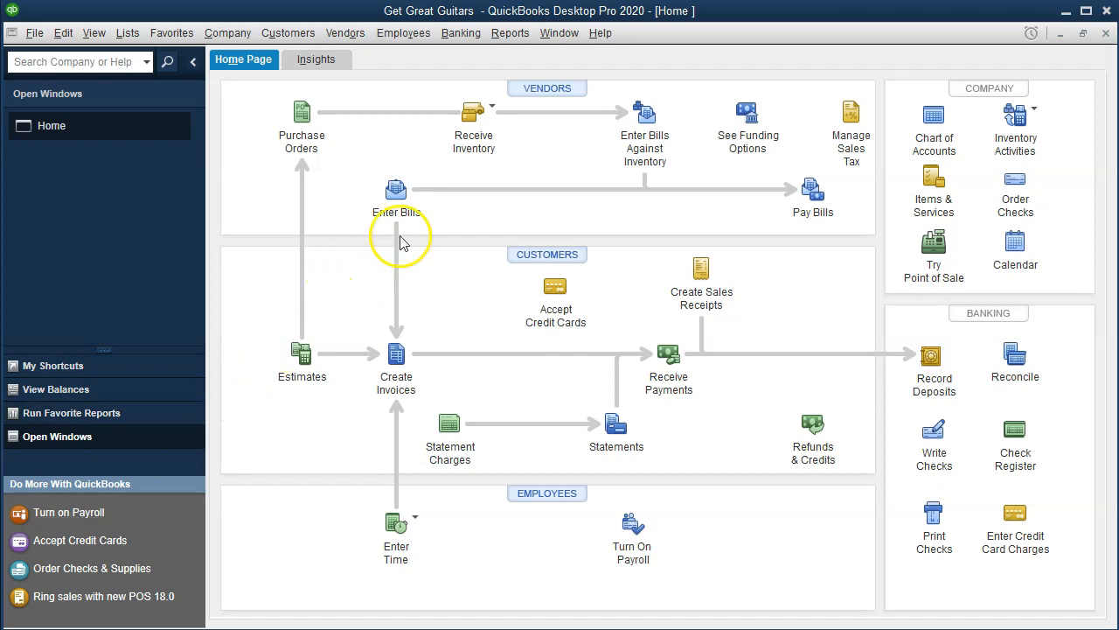
Step: Search QuickBooks help for 'Manual Payroll', browse the results, and close the help panel
click(600, 34)
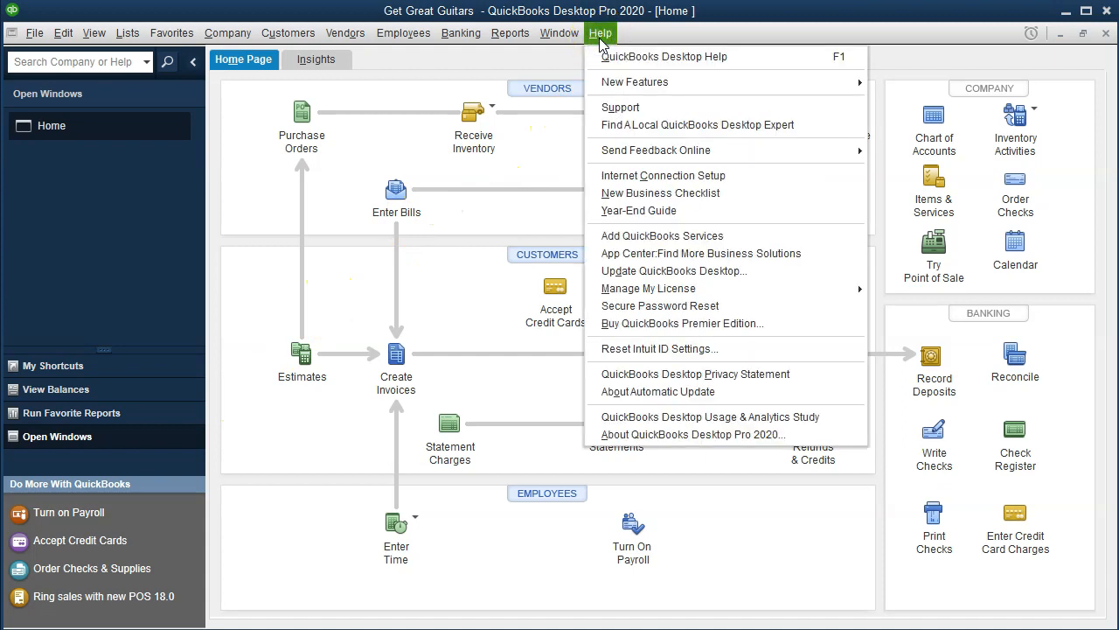
click(737, 63)
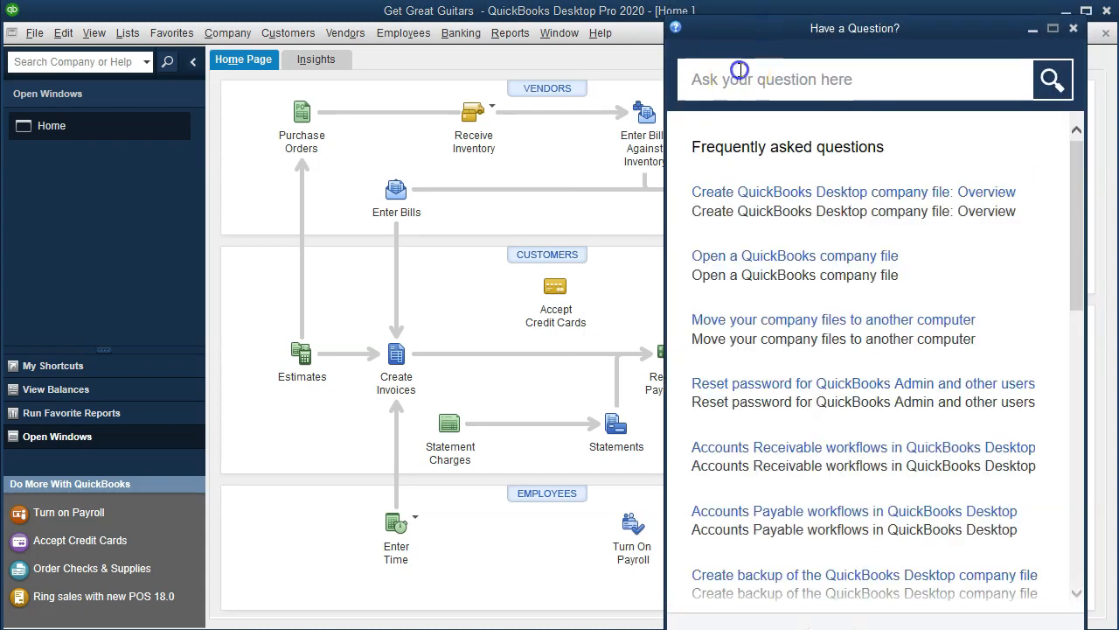
click(740, 70)
click(765, 79)
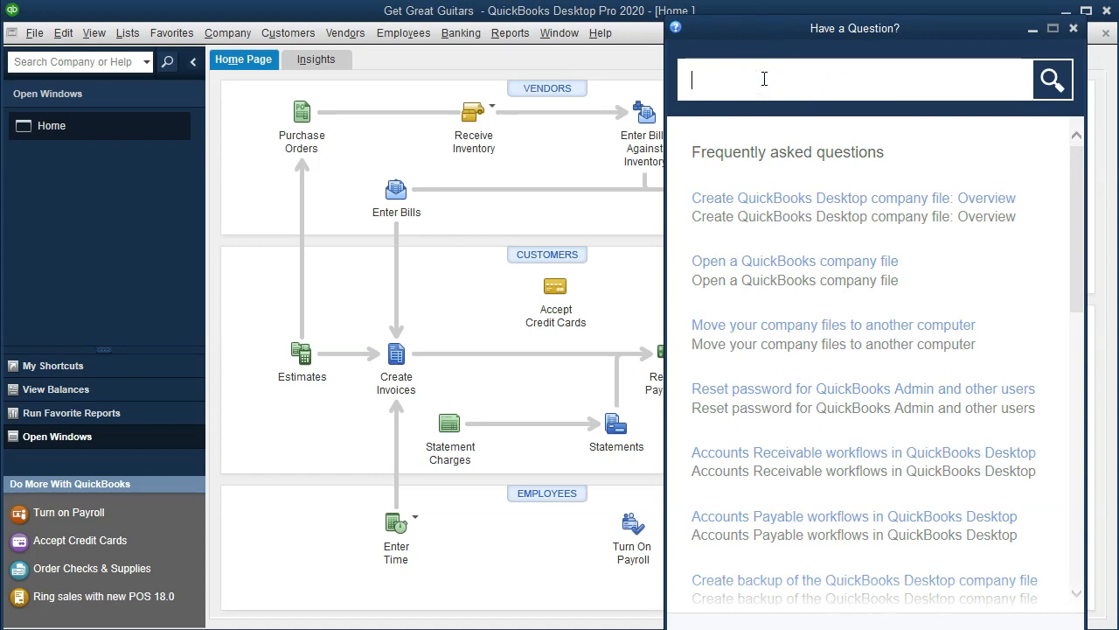
text(M)
key(BackSpace)
text(Manual P)
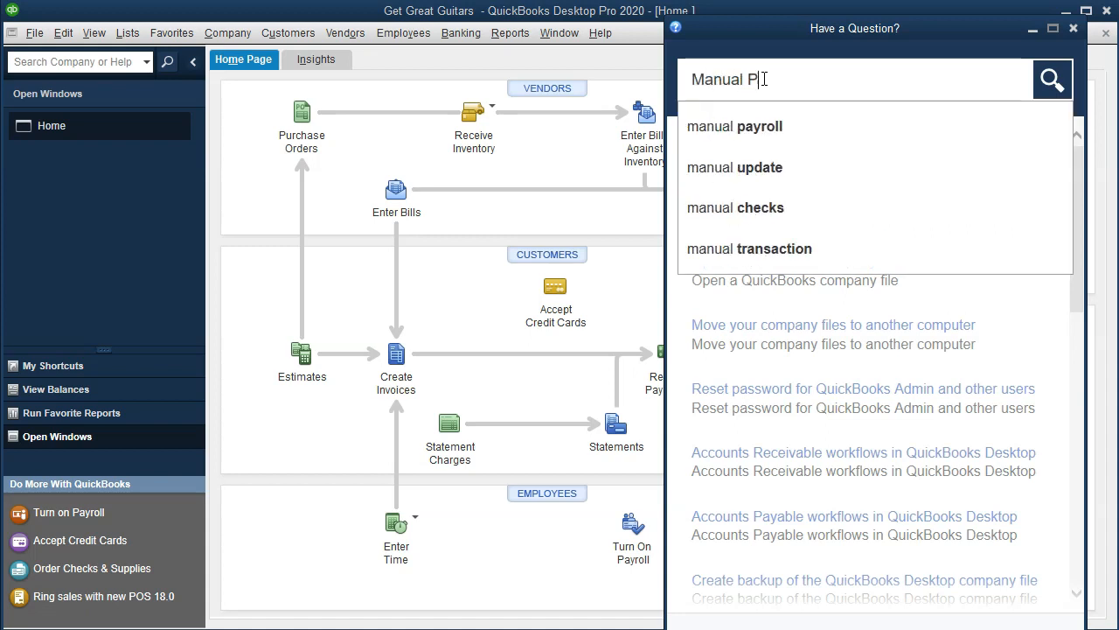
text(ayroll)
key(Return)
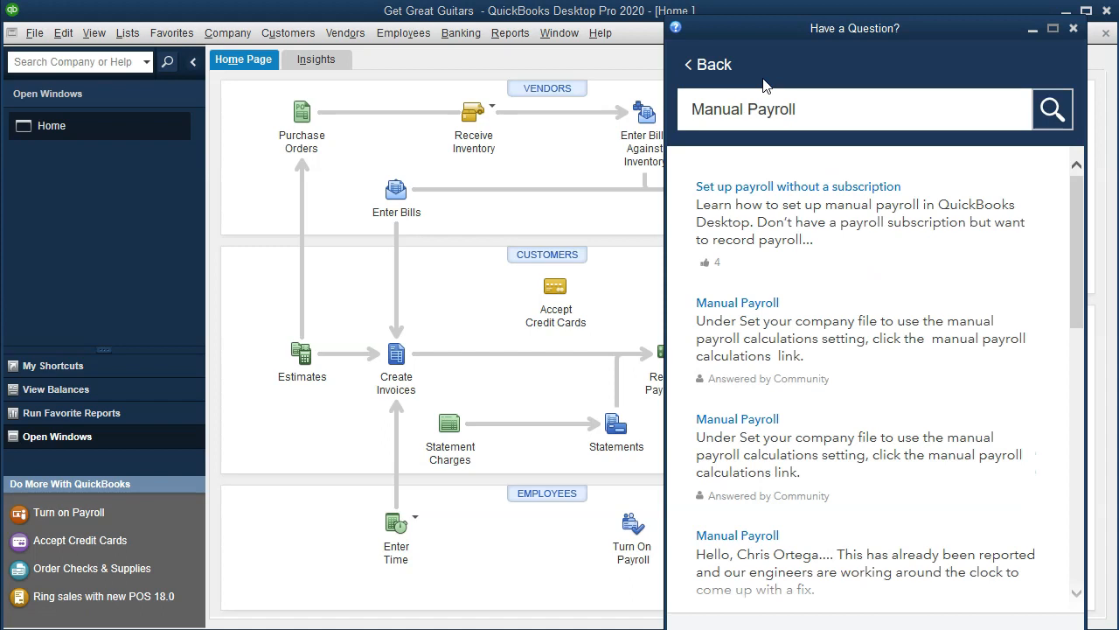
scroll(827, 300, down, 3)
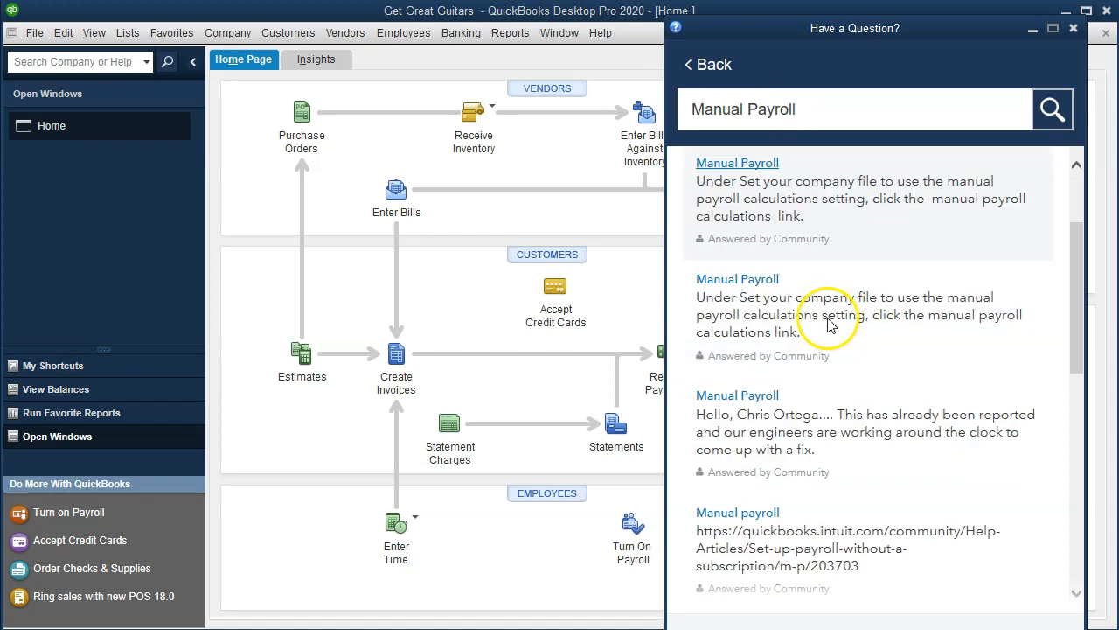
scroll(829, 318, down, 4)
scroll(828, 320, down, 4)
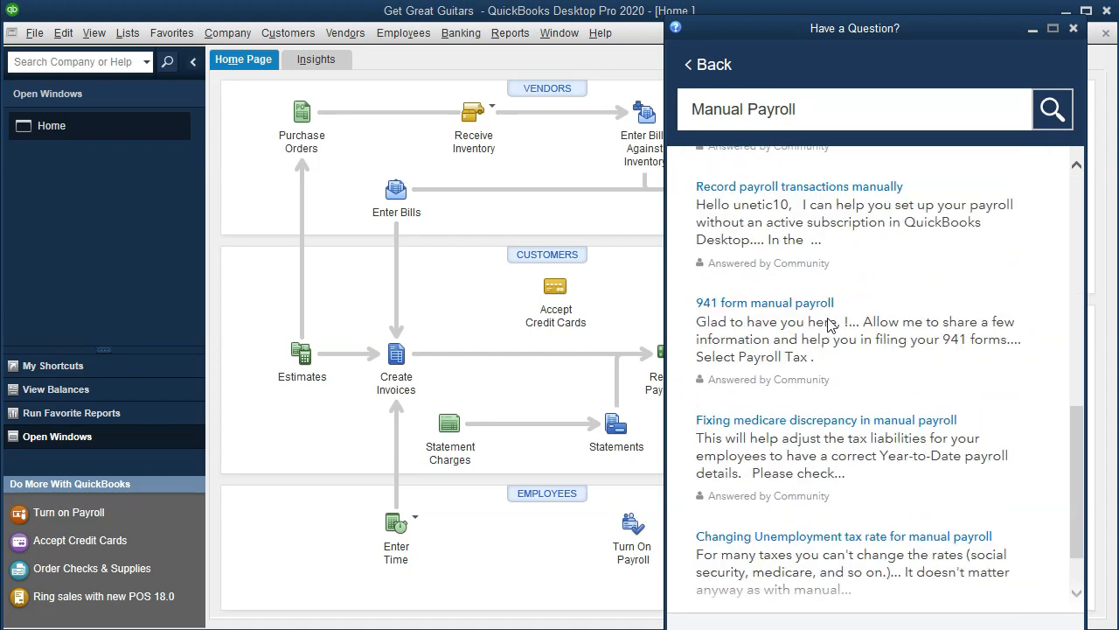
scroll(830, 322, up, 10)
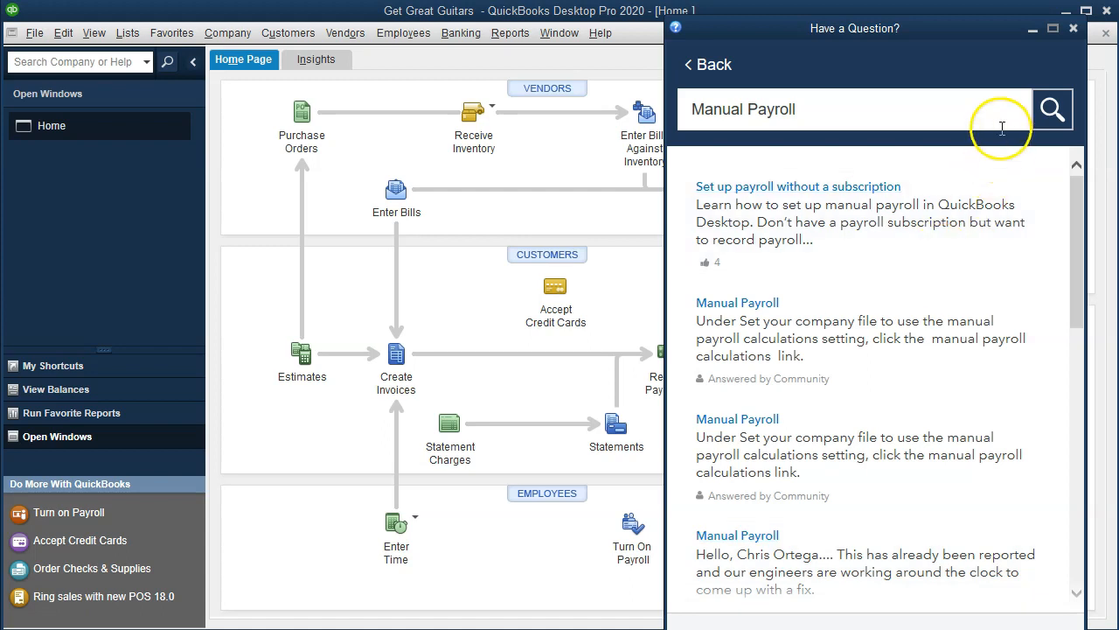
click(1073, 34)
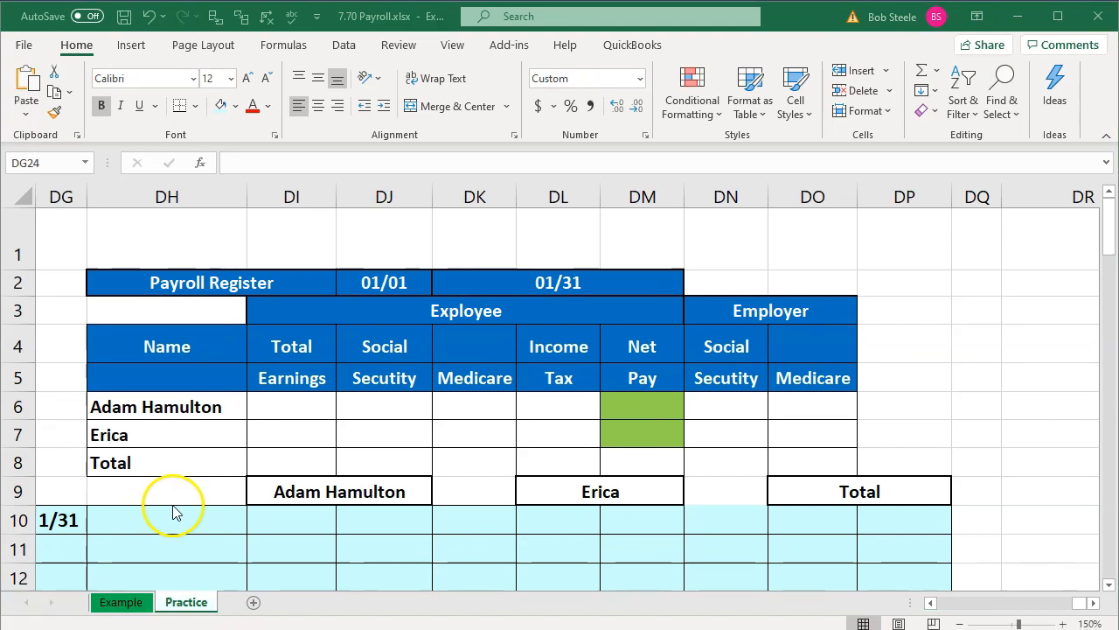
Step: In Excel's Practice sheet, review both employees' name cells and reach total earnings cell DI6
click(136, 407)
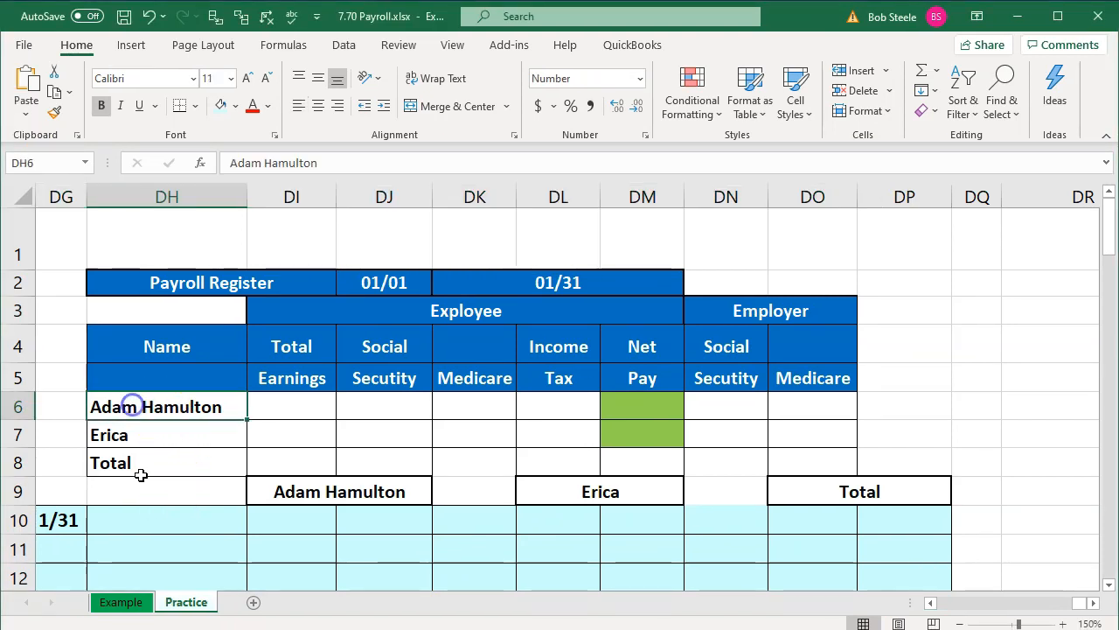
key(Down)
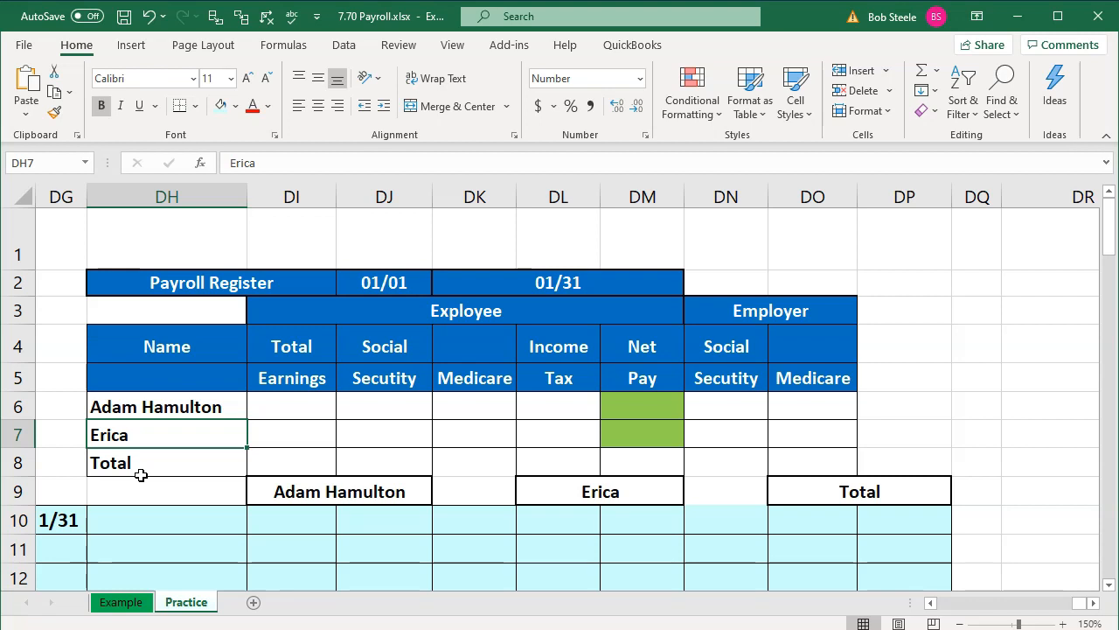
key(Right)
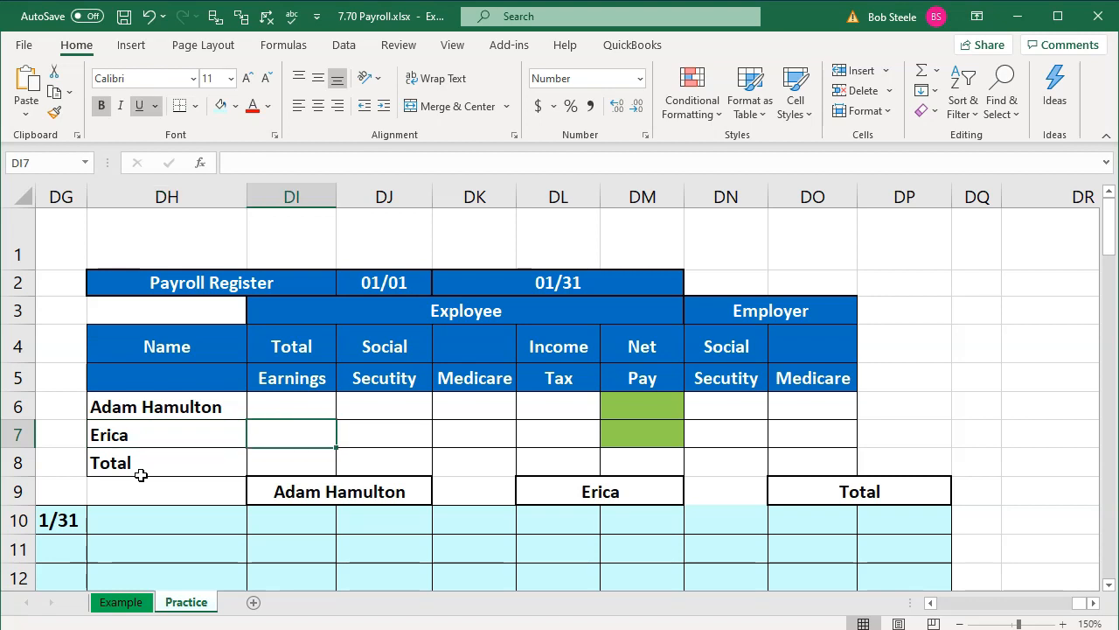
key(Right)
key(Up)
key(Up)
key(Left)
key(Down)
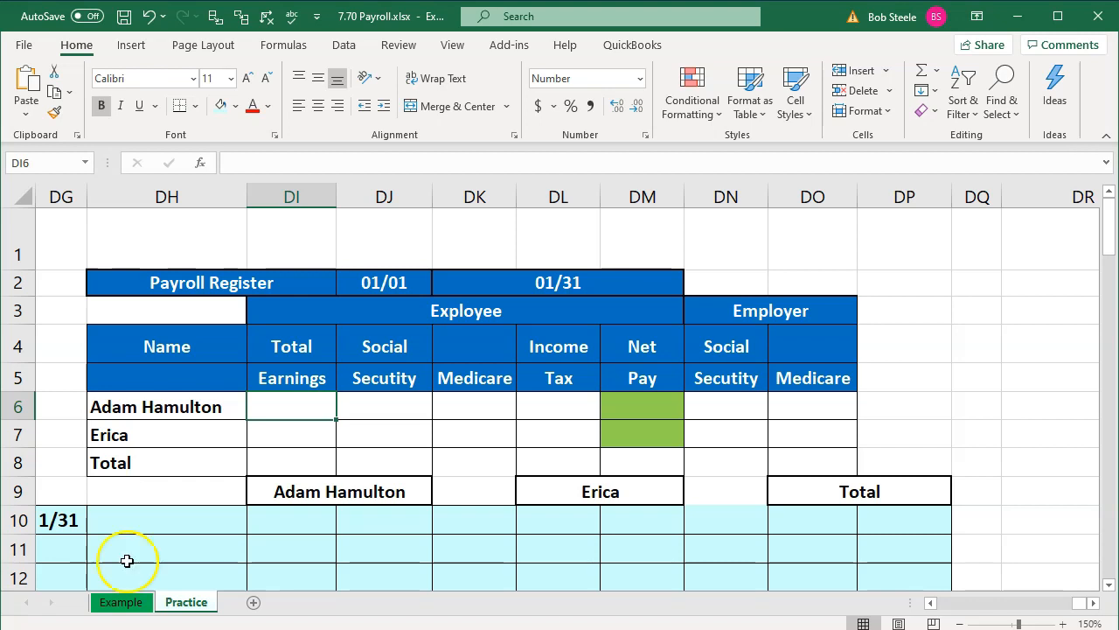
Step: Enter total earnings 4,583.33, then Social Security 258 in place of a =DI6*.062 formula
click(291, 401)
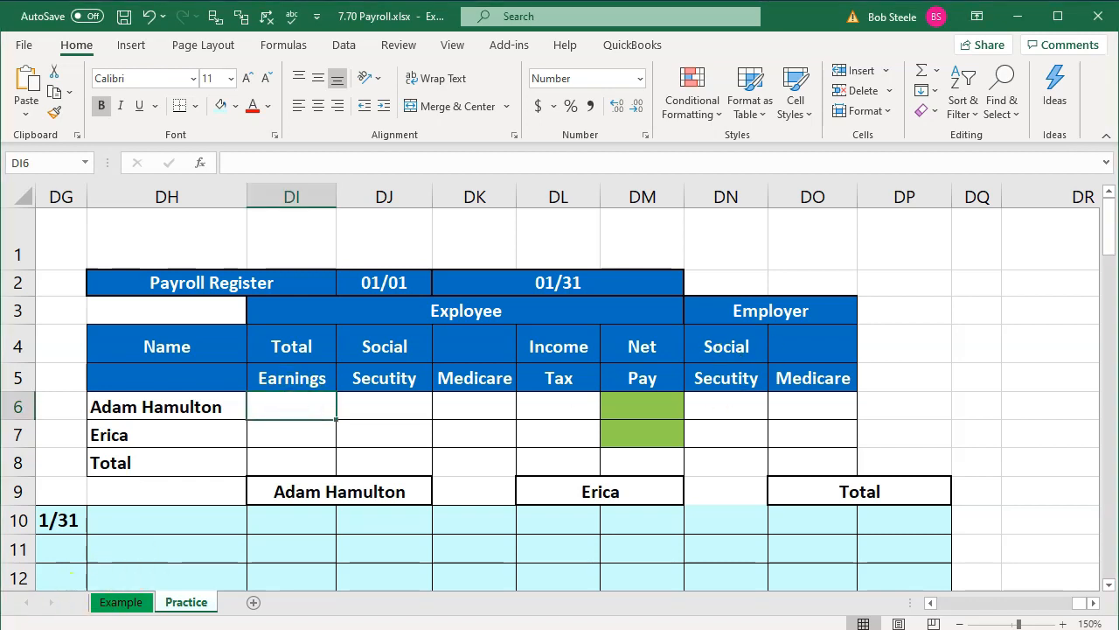
text(4,583.33)
key(Return)
click(384, 407)
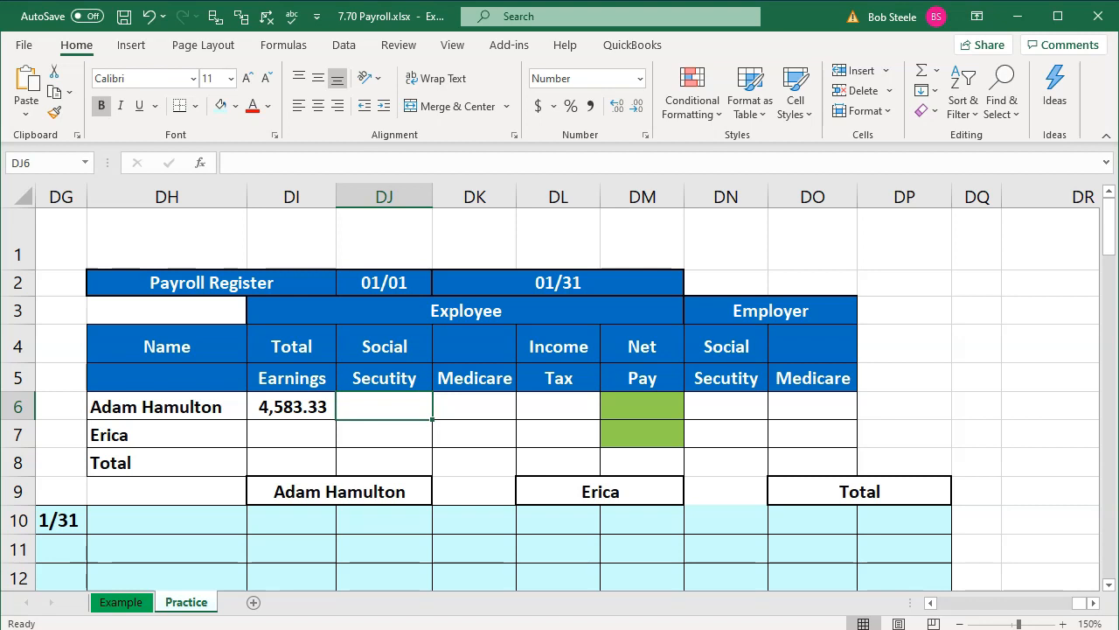
text(=)
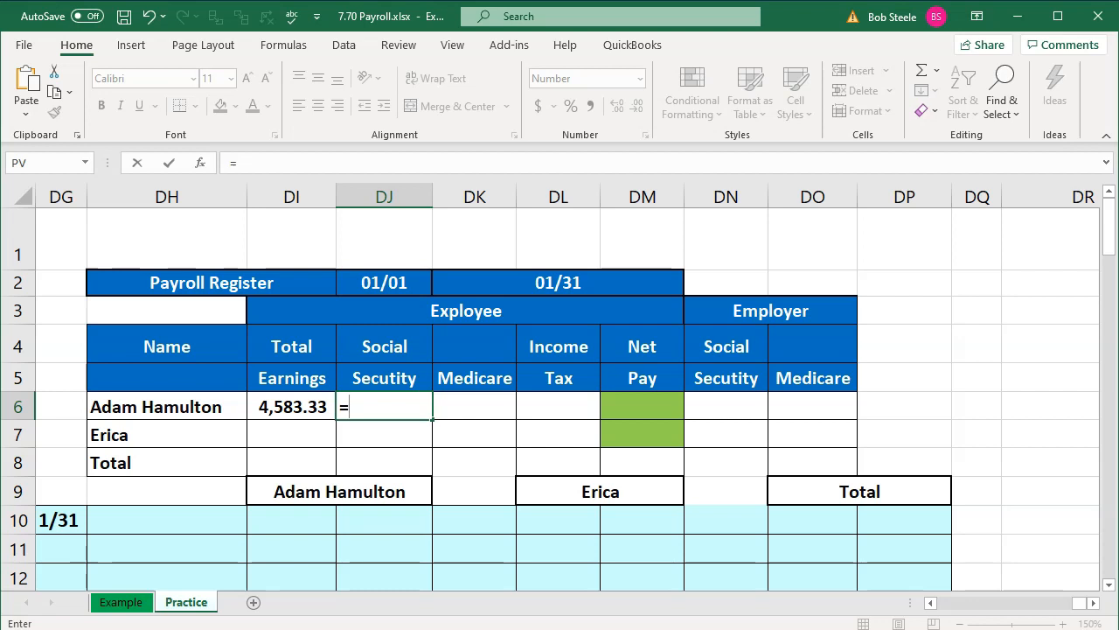
key(Left)
text(*)
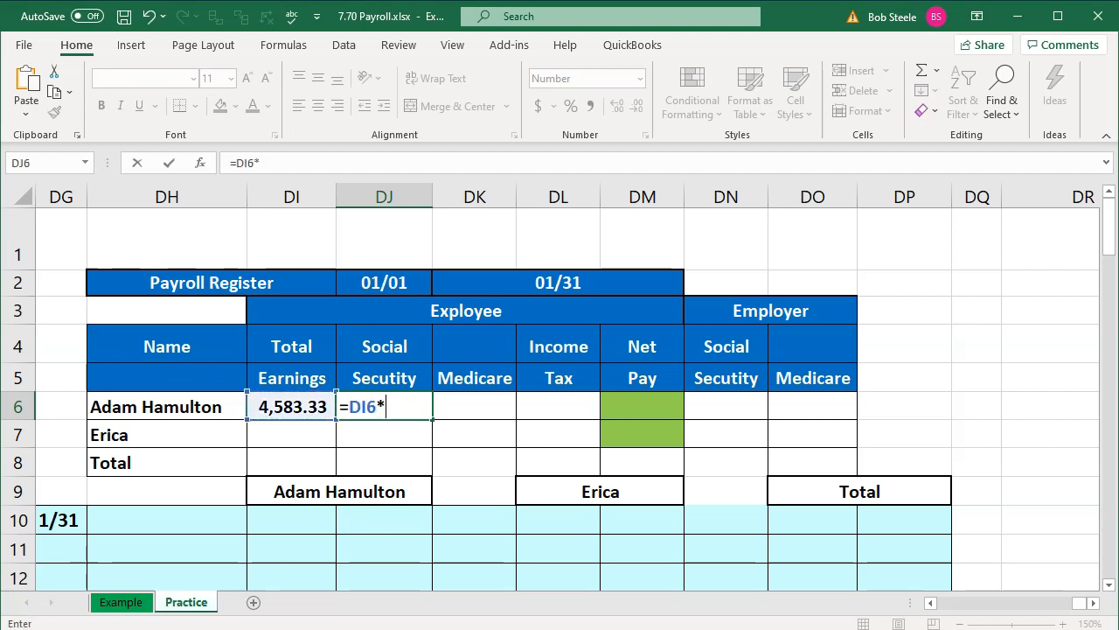
text(.062)
key(Return)
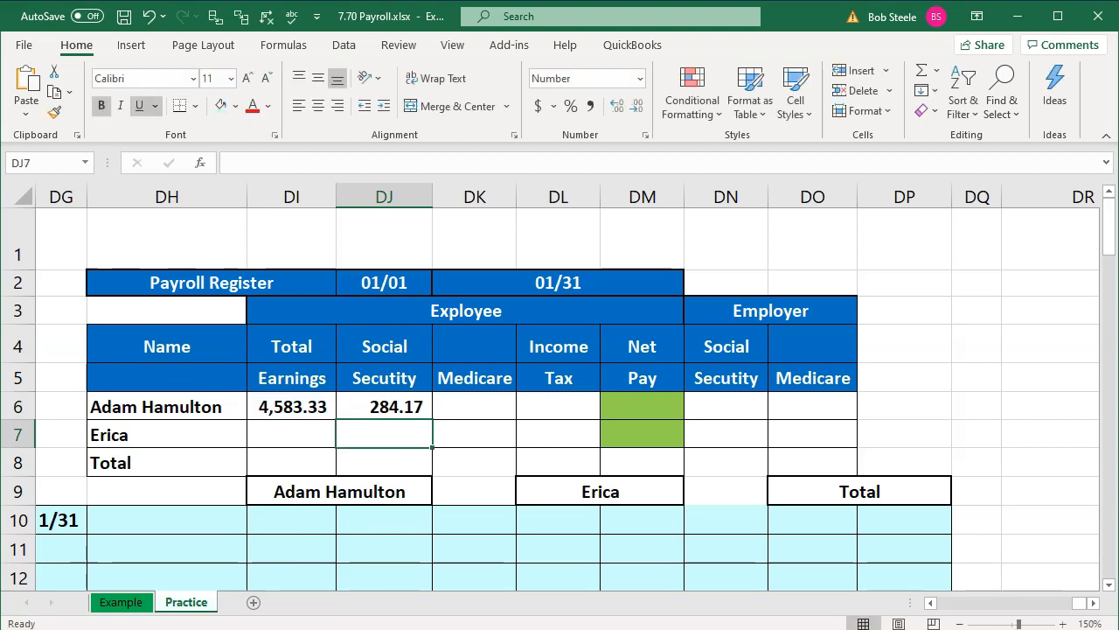
key(Up)
key(Delete)
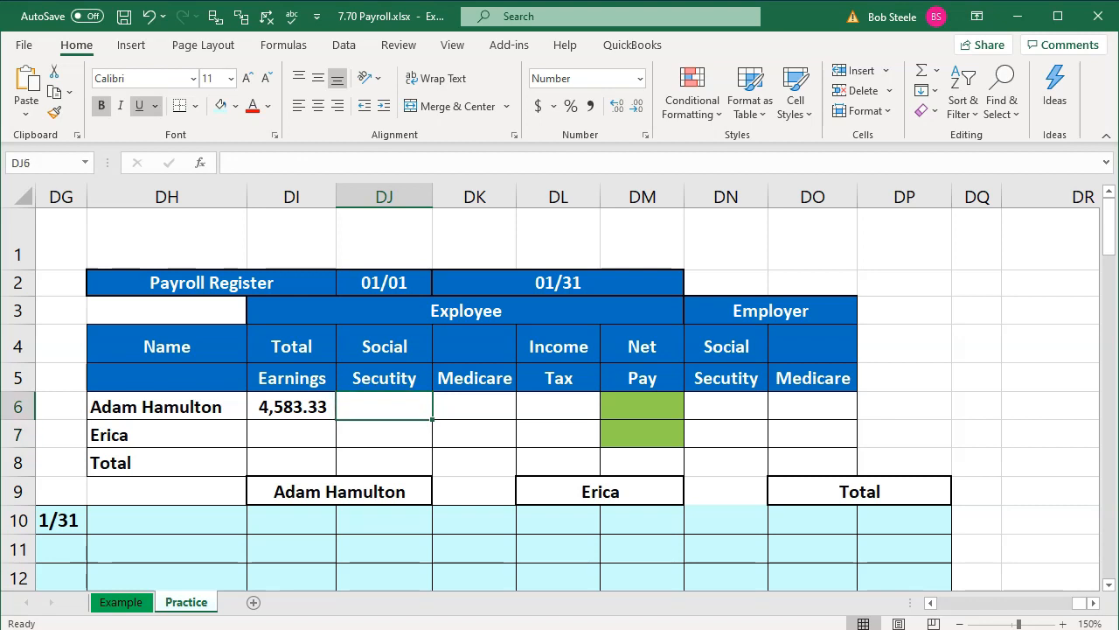
text(258)
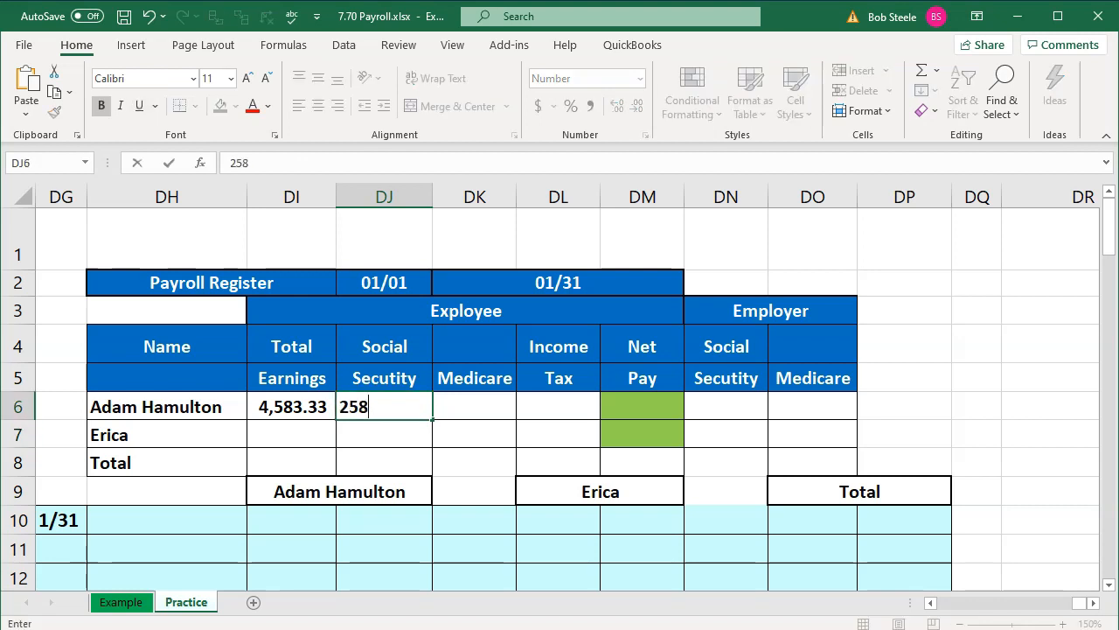
key(Return)
Step: Enter Medicare 66 and review the first employee's earnings and withholding amounts
key(Right)
key(Up)
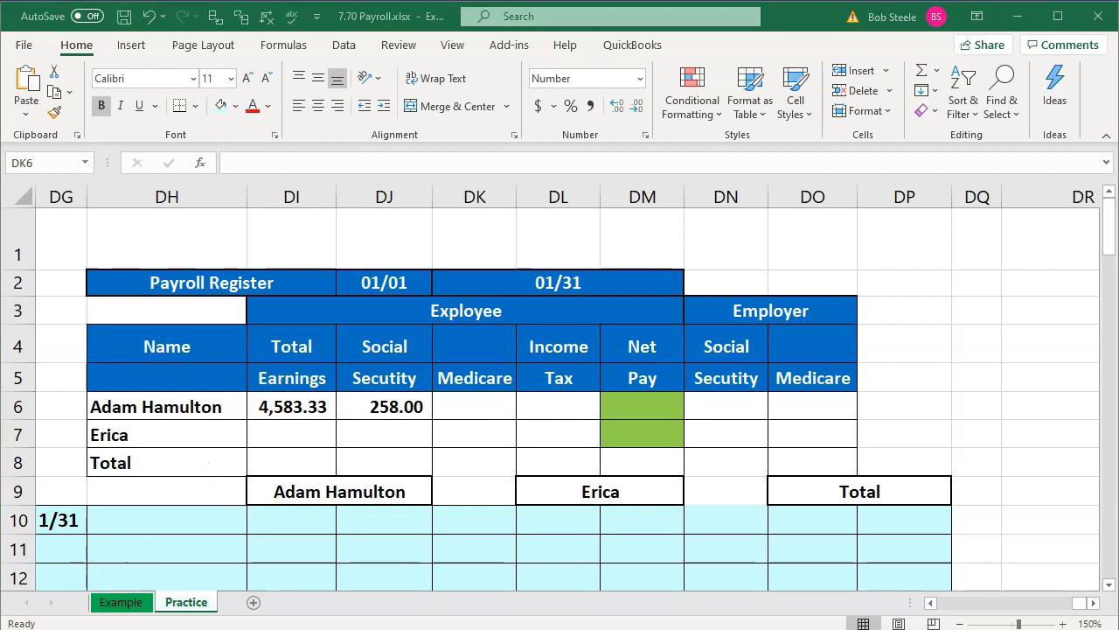
text(66)
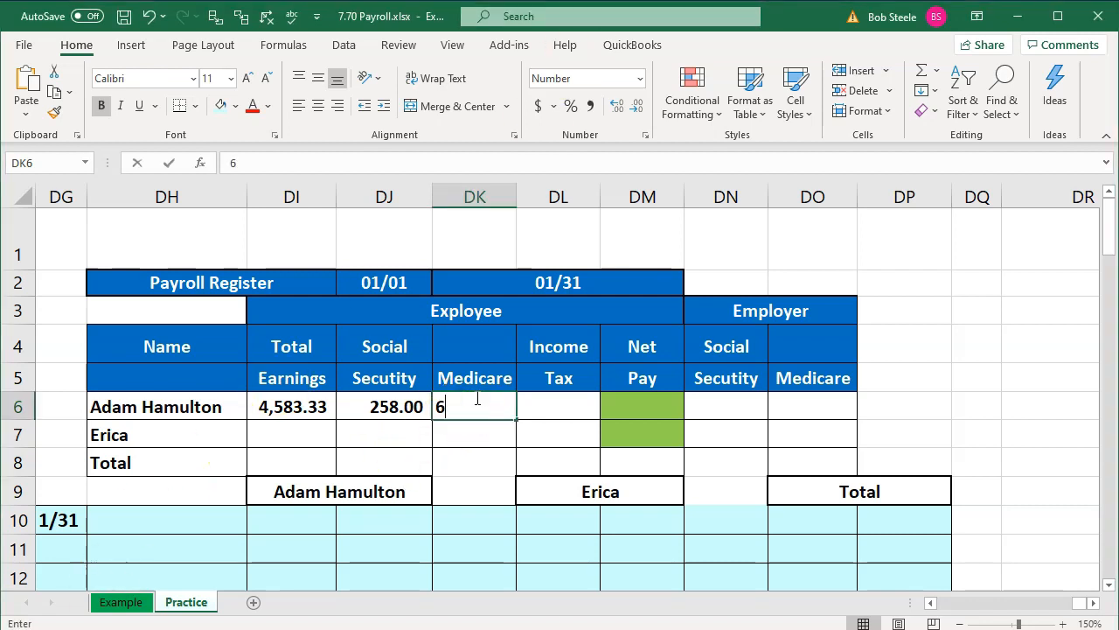
key(Return)
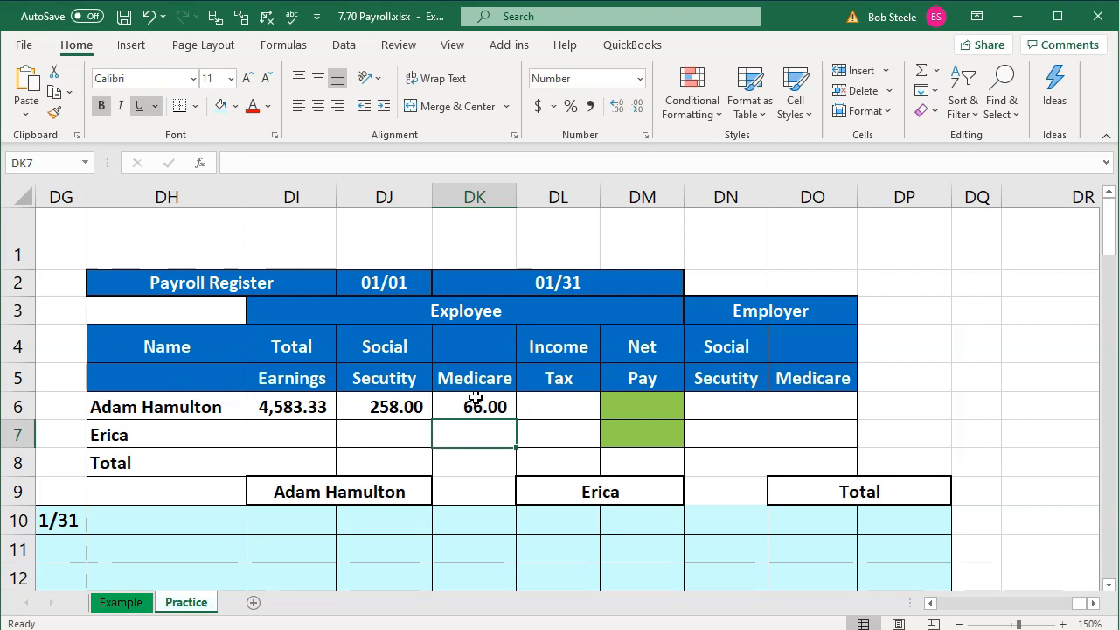
drag(426, 408, 442, 404)
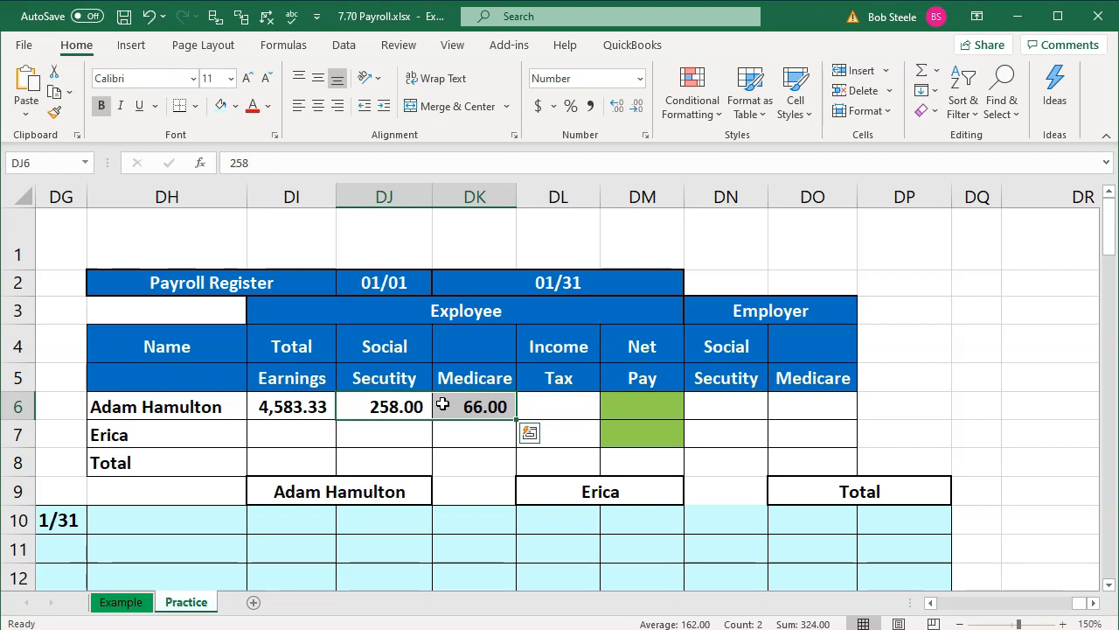
click(293, 413)
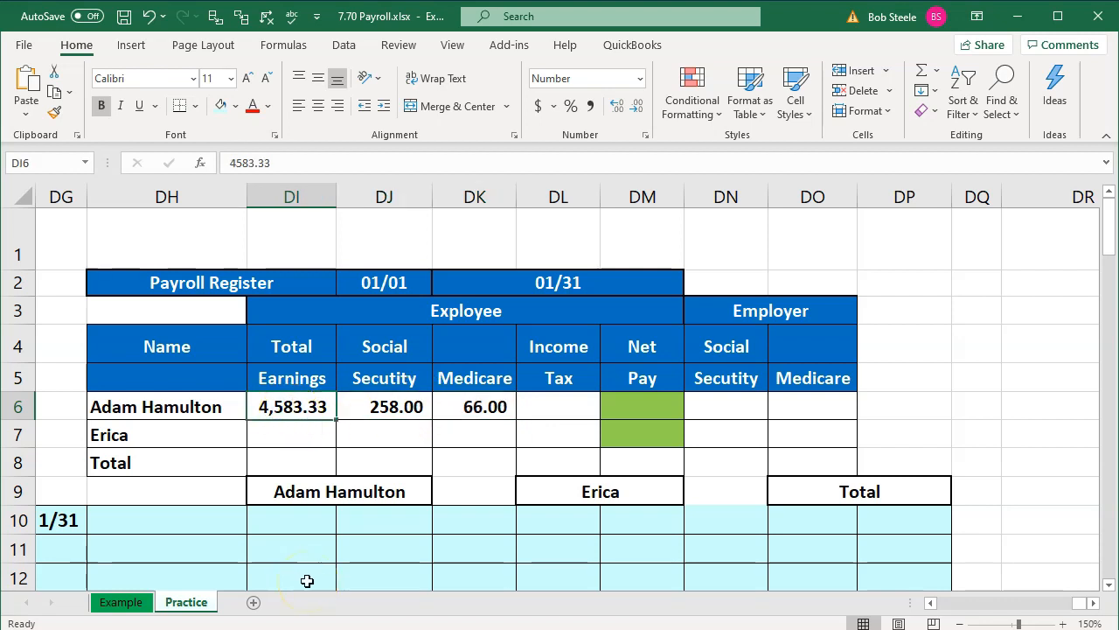
key(Right)
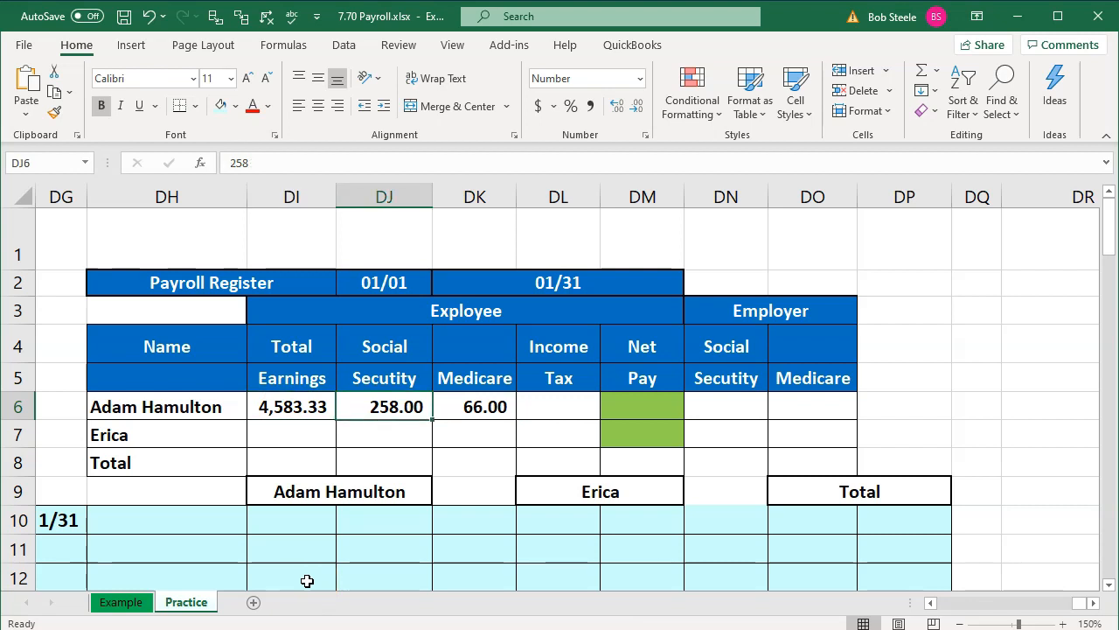
key(Right)
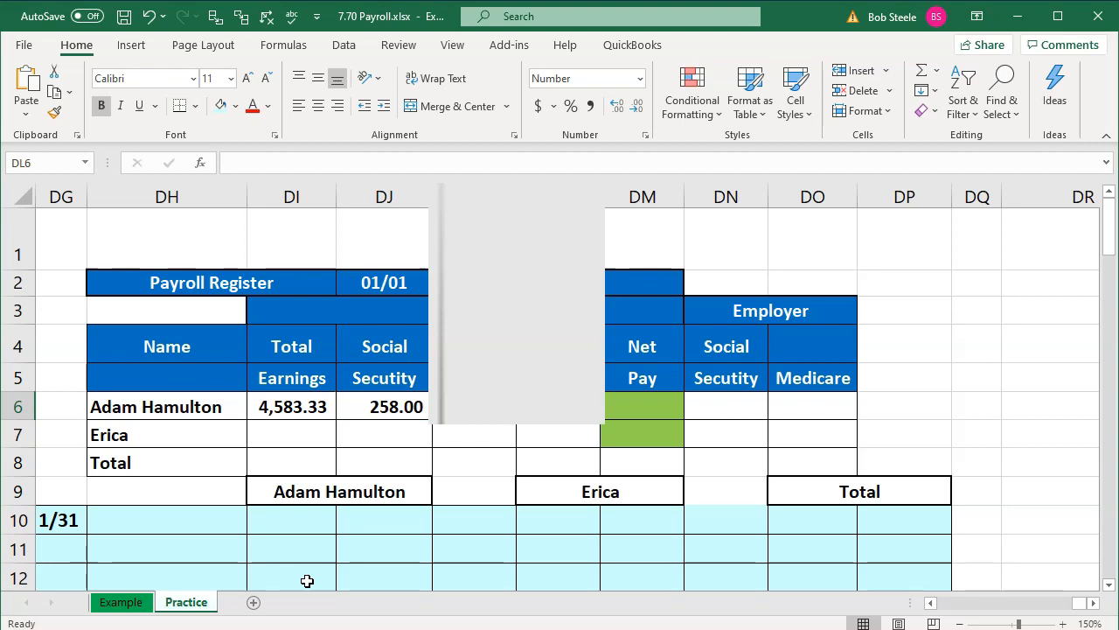
Step: Enter 720 as the first employee's income tax
click(325, 435)
click(529, 408)
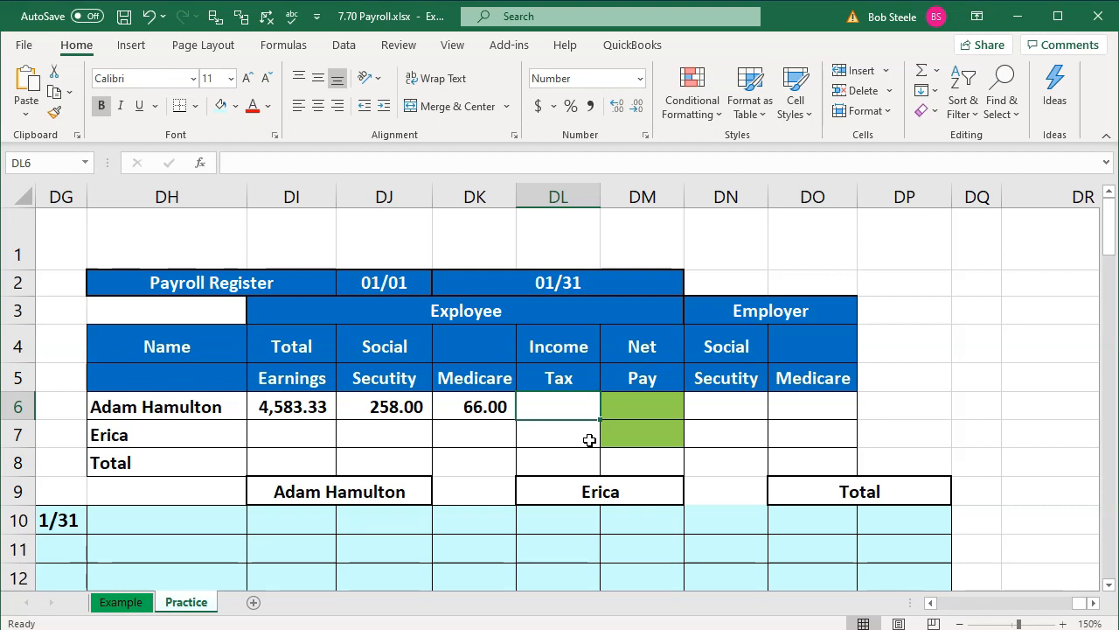
key(Left)
key(Left)
key(Right)
key(Right)
text(720)
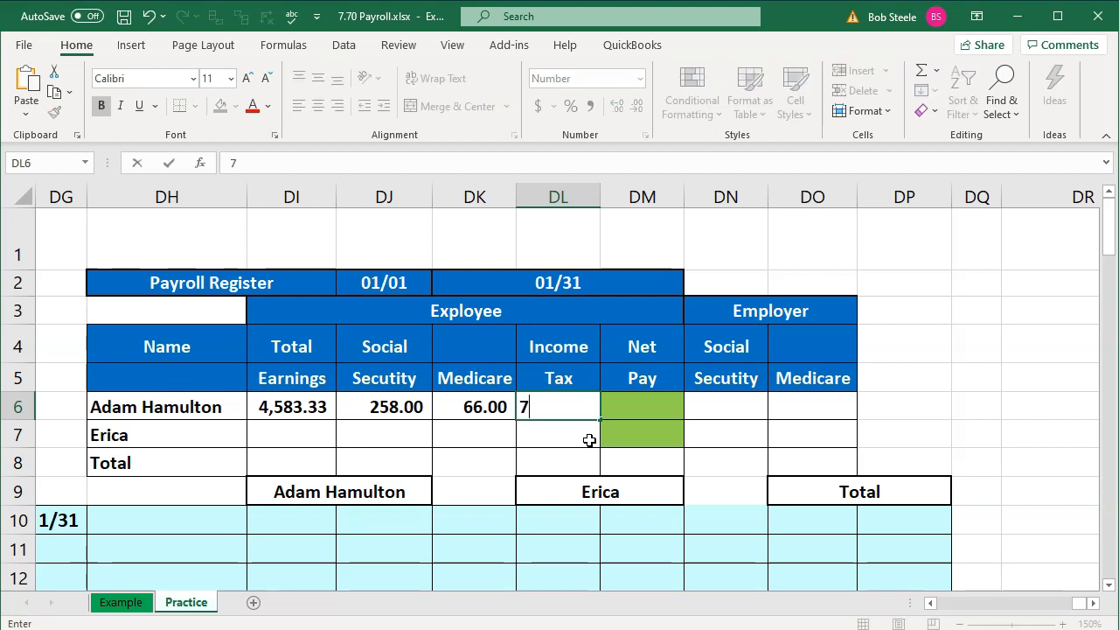
key(Return)
Step: Build the net pay formula =DI6-DJ6-DK6-DL6 in DM6
key(Right)
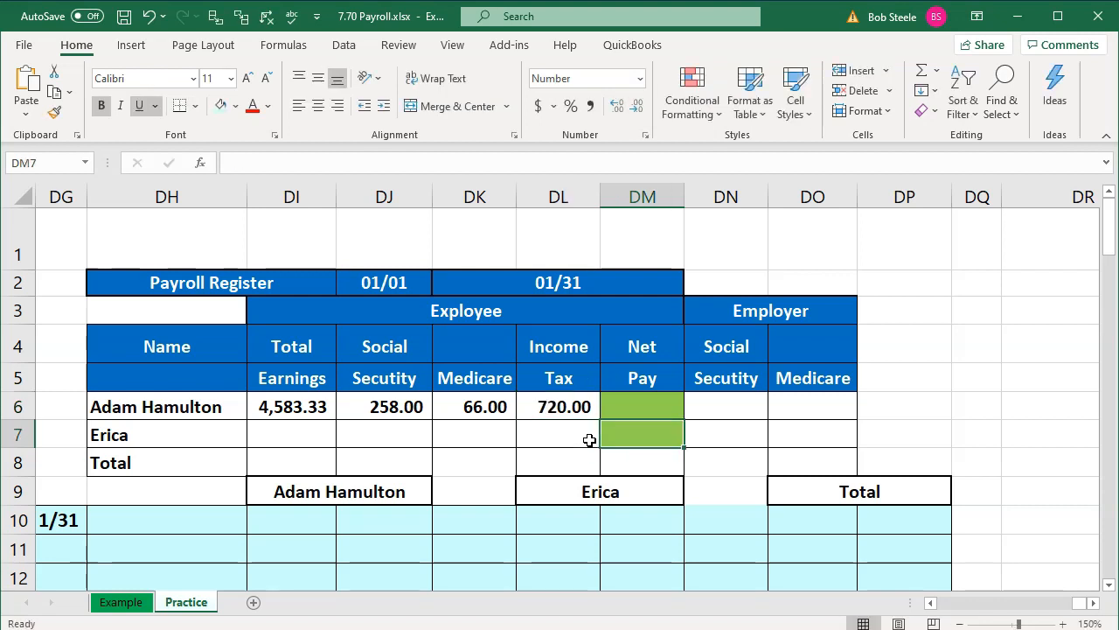
key(Up)
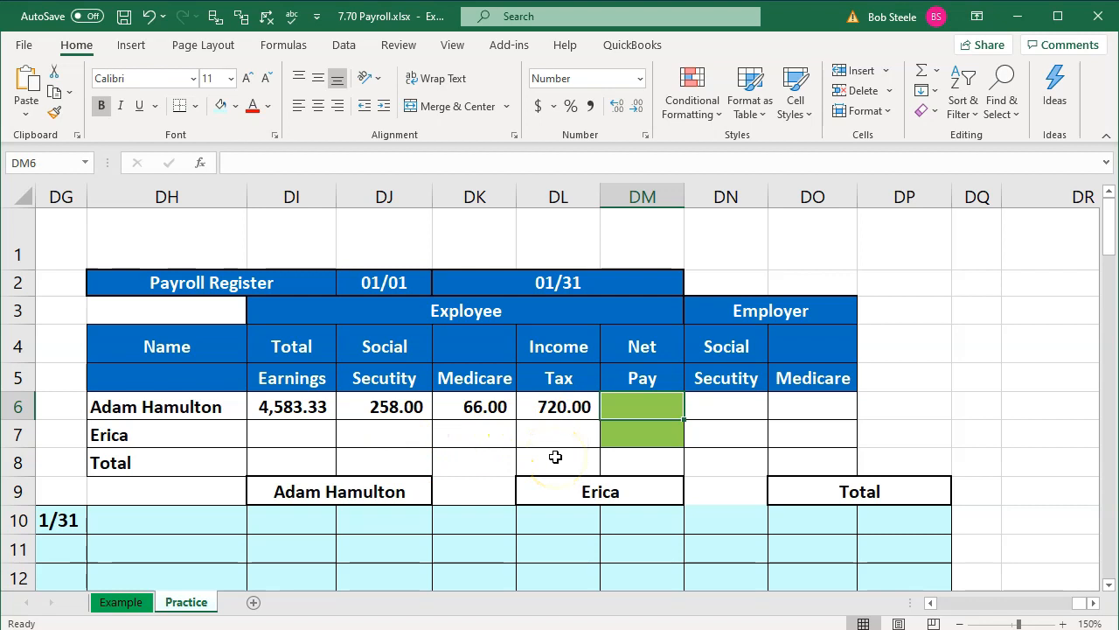
text(=)
key(Left)
key(Left)
key(Left)
key(Left)
text(-)
key(Left)
key(Left)
key(Left)
text(-)
key(Left)
key(Left)
text(-)
key(Left)
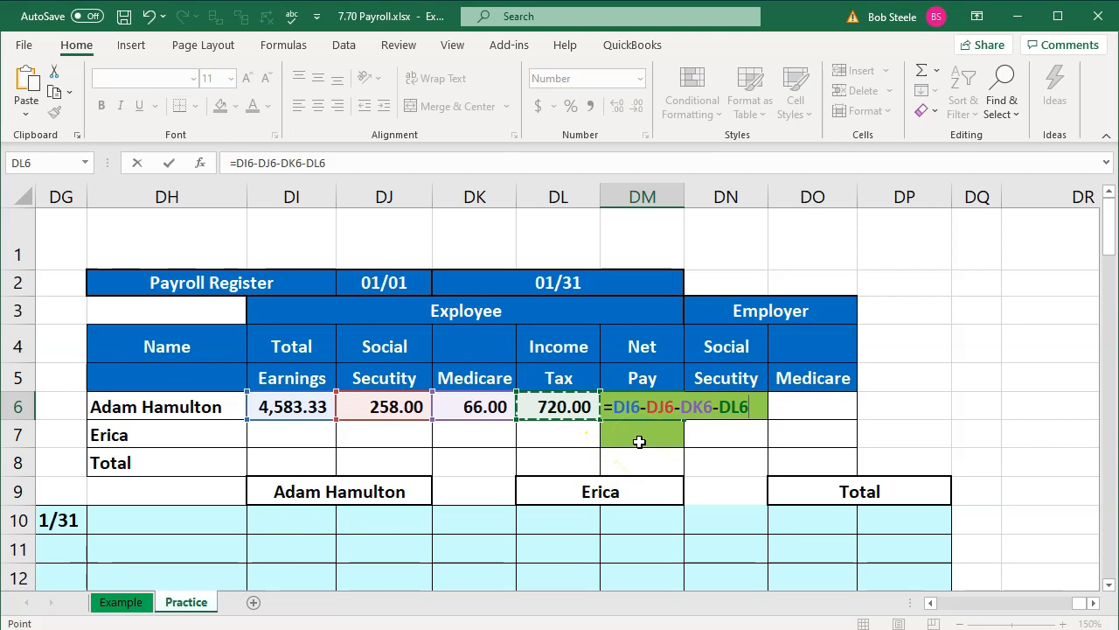
Step: Commit the net pay formula, showing 3,539.33, and review the withholding amounts
key(Return)
click(299, 411)
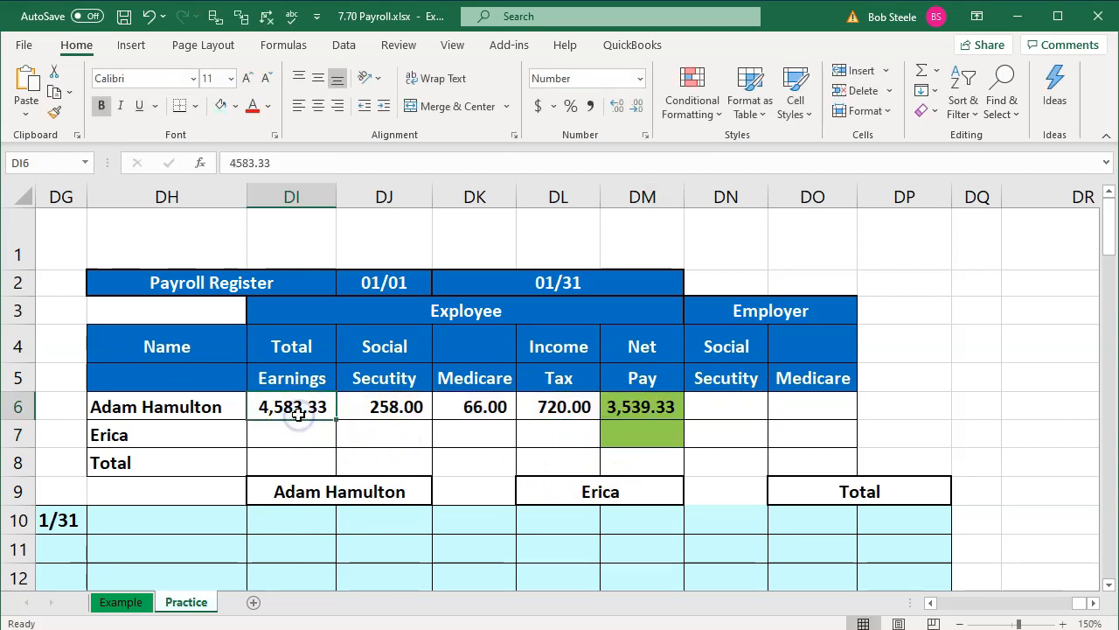
key(Right)
key(Right)
key(Right)
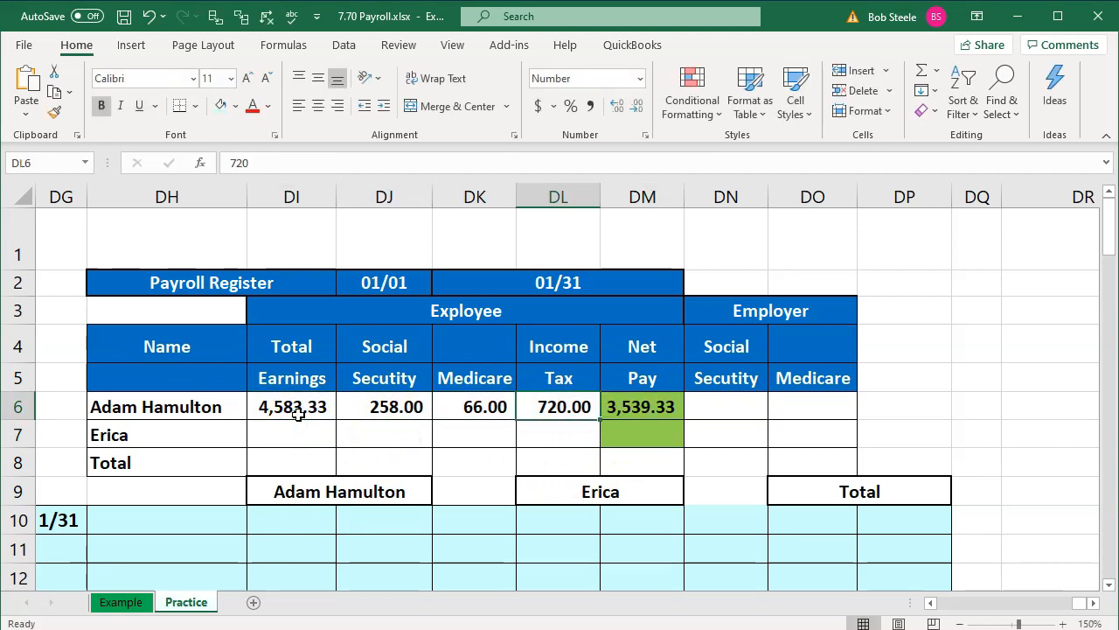
key(Right)
key(Right)
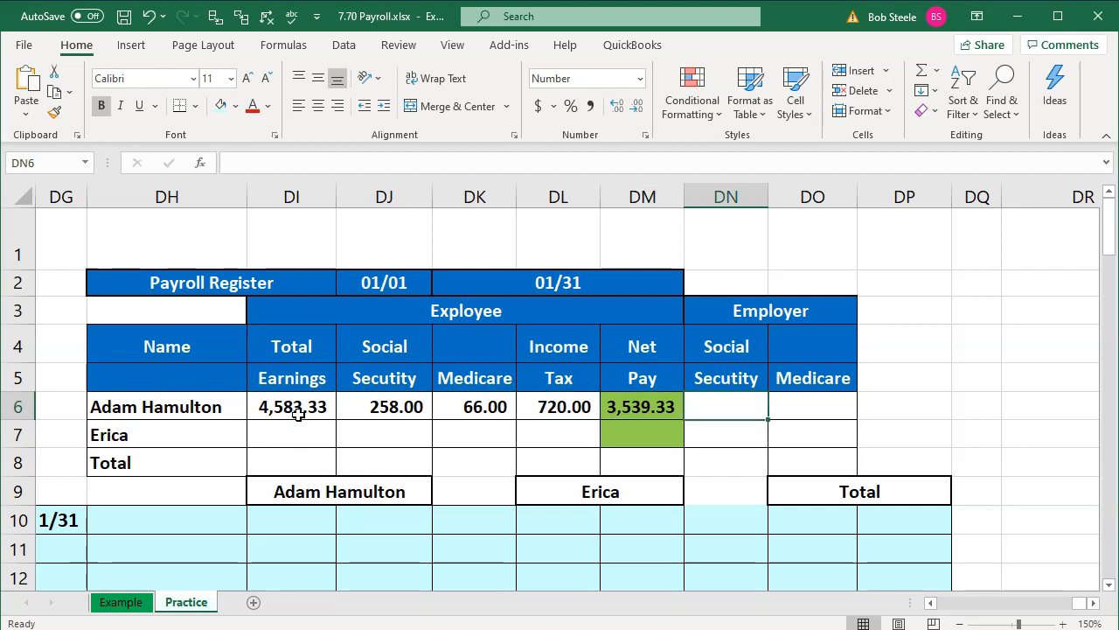
key(Left)
key(Left)
key(Left)
key(Left)
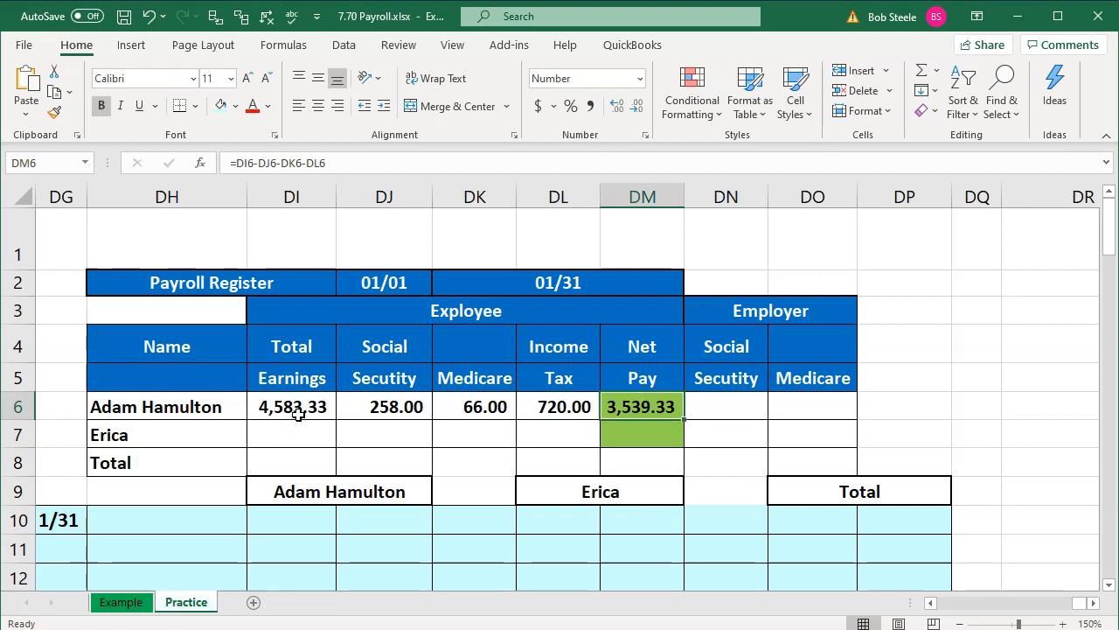
key(Right)
key(Left)
key(Right)
key(Left)
key(Right)
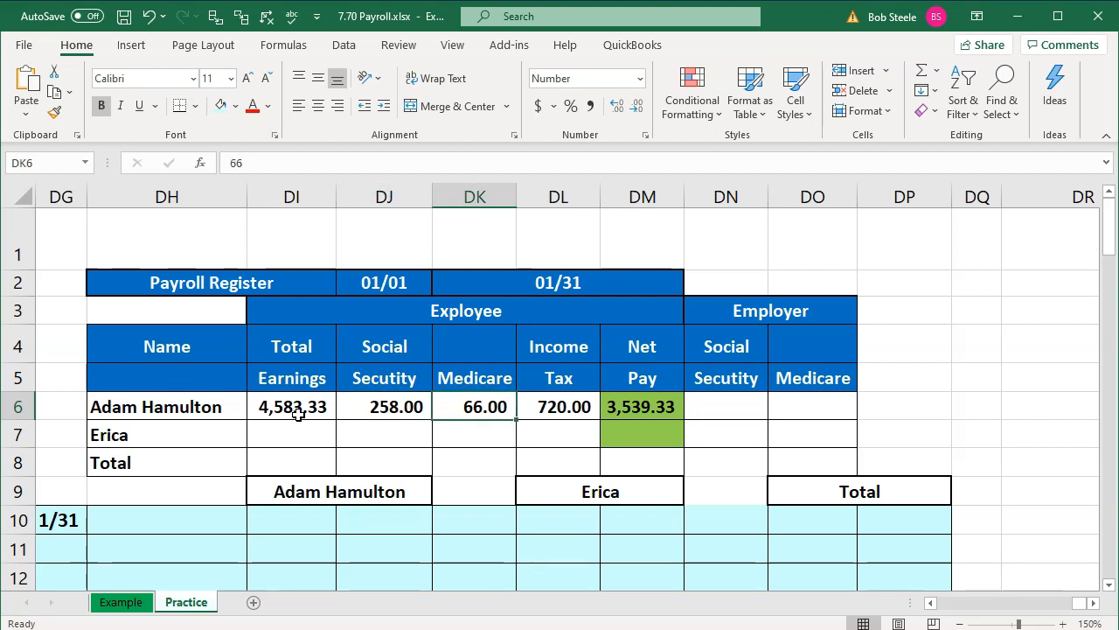
key(Right)
key(Right)
key(Right)
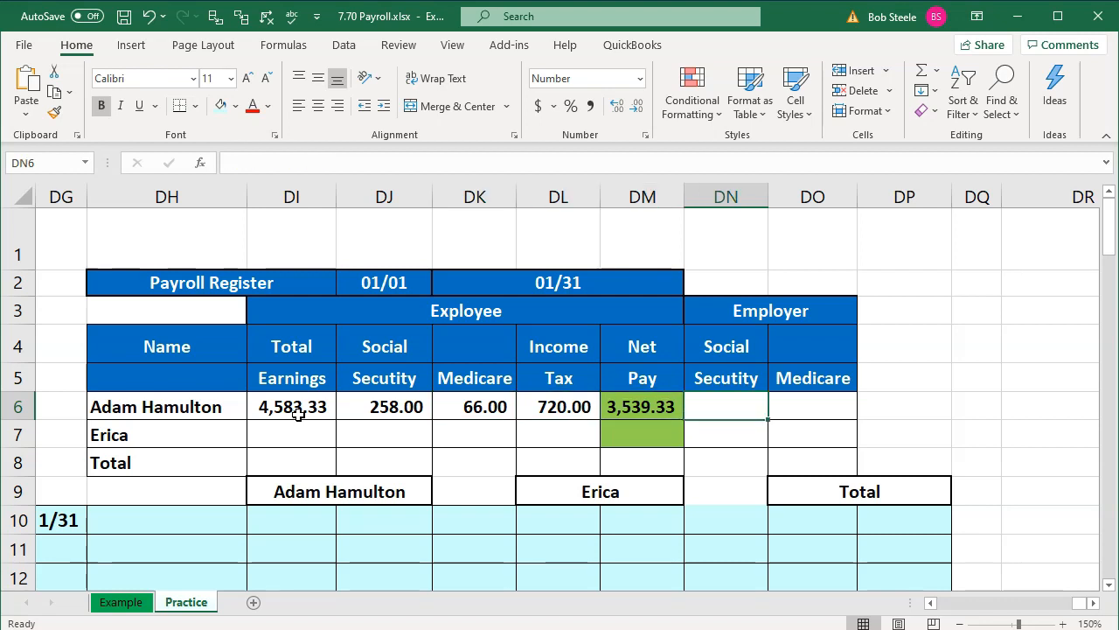
Step: Link employer Social Security and Medicare to employee amounts with =DJ6 and =DK6
text(=)
key(Left)
key(Left)
key(Left)
key(Left)
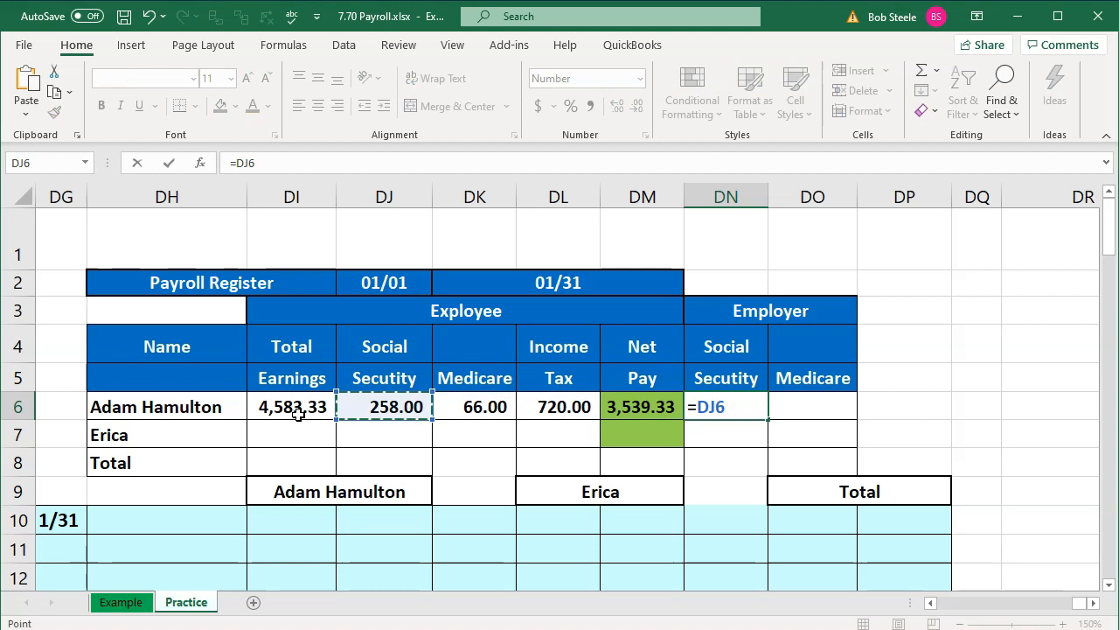
key(Tab)
text(=)
key(Left)
key(Left)
key(Left)
key(Left)
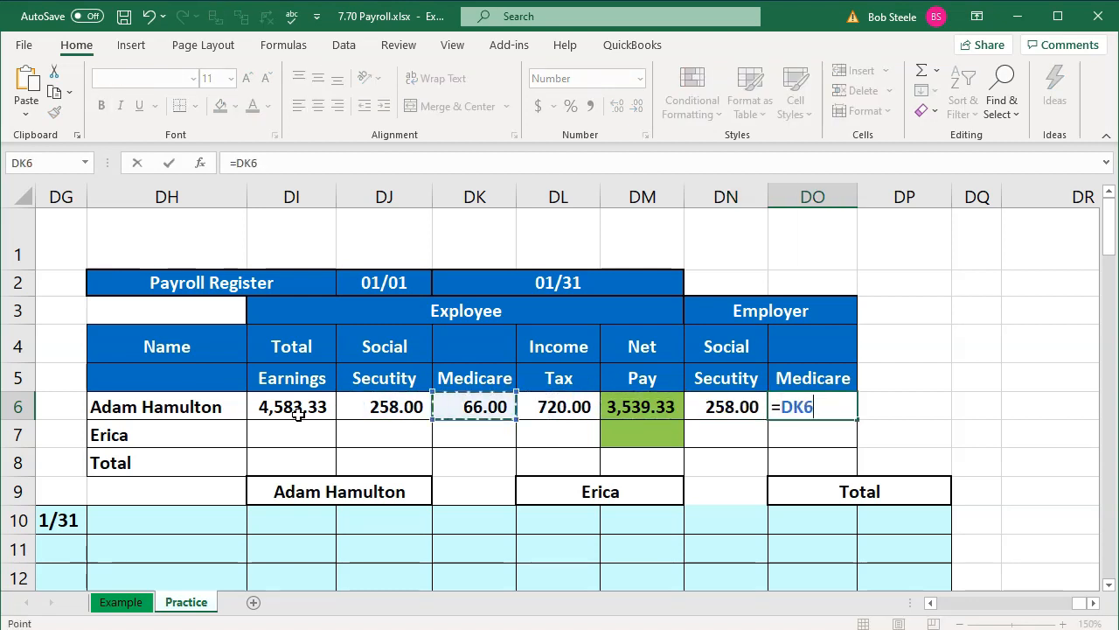
key(Return)
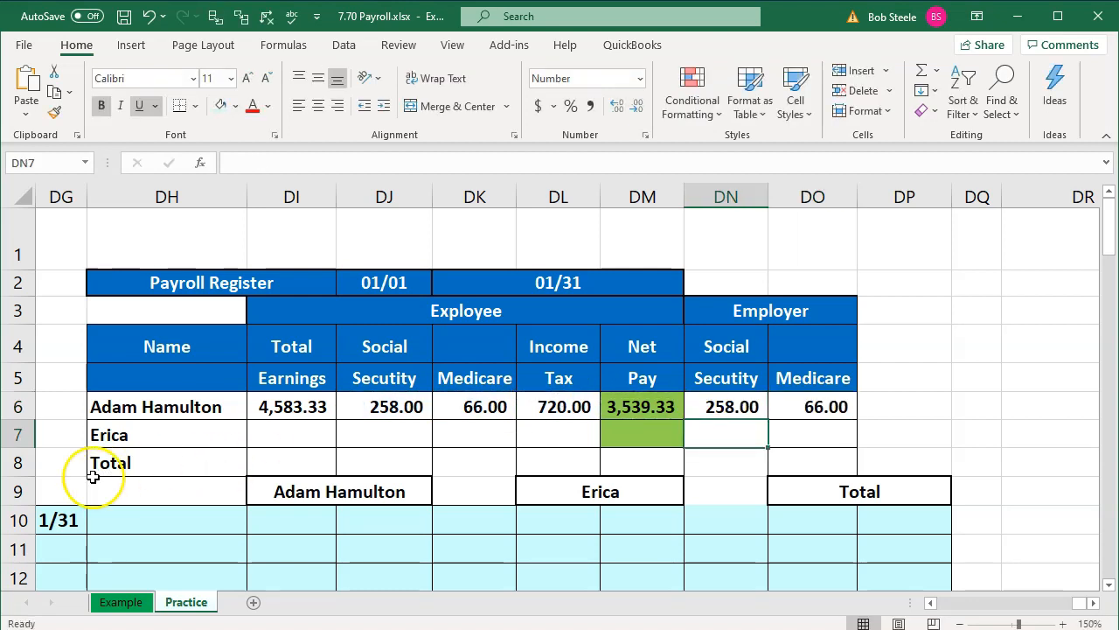
Step: Highlight the employee withholdings and employer tax amounts to check their totals
drag(372, 410, 536, 404)
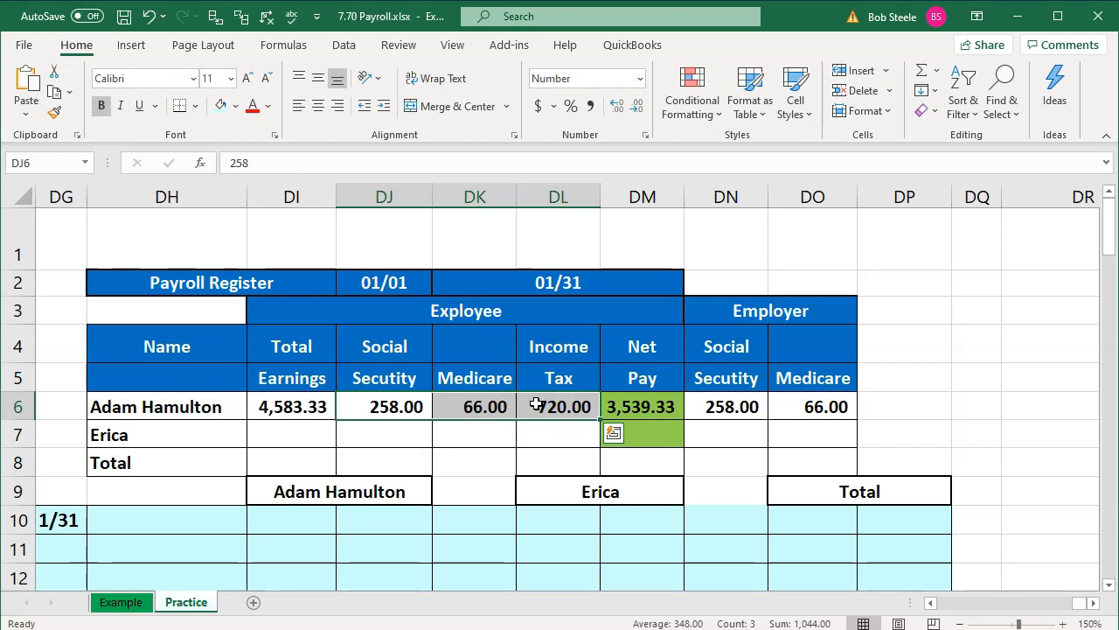
click(293, 400)
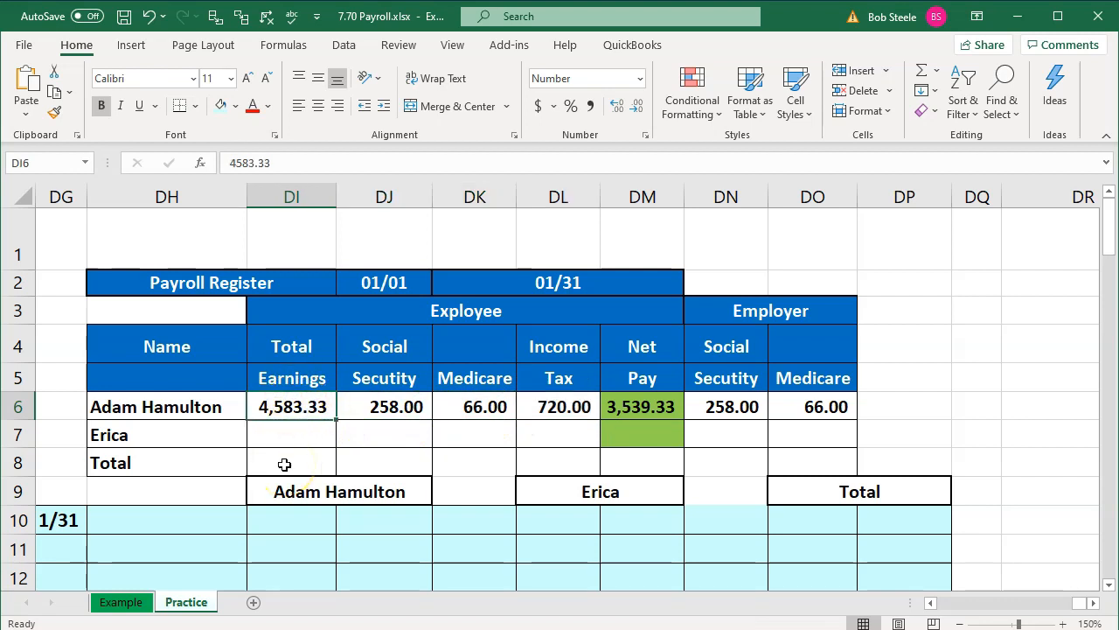
drag(412, 403, 531, 406)
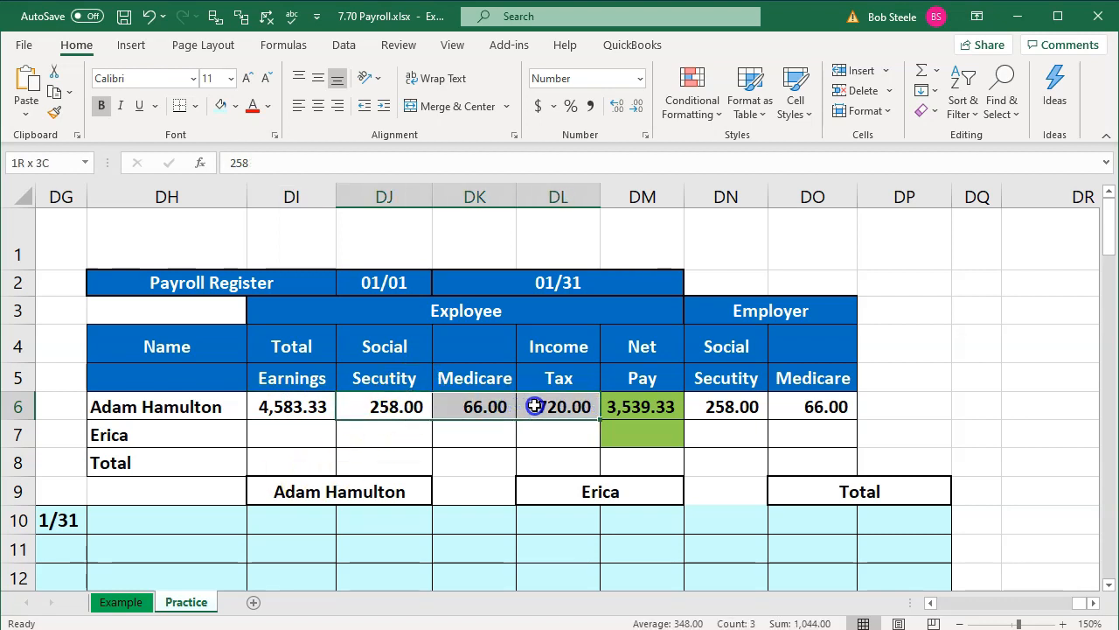
click(296, 417)
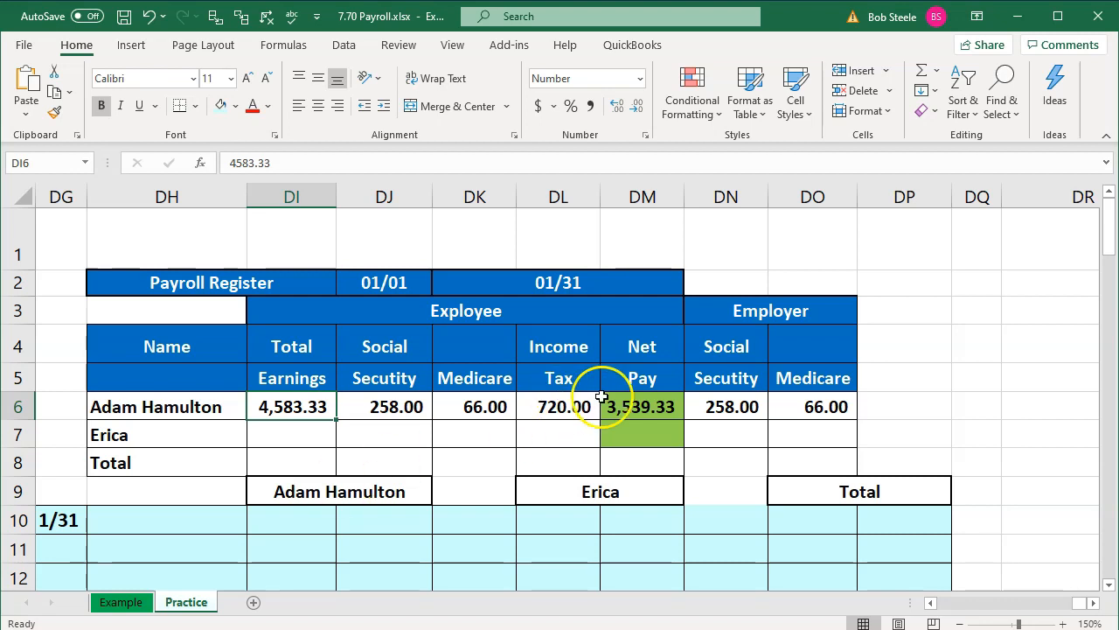
drag(723, 409, 825, 410)
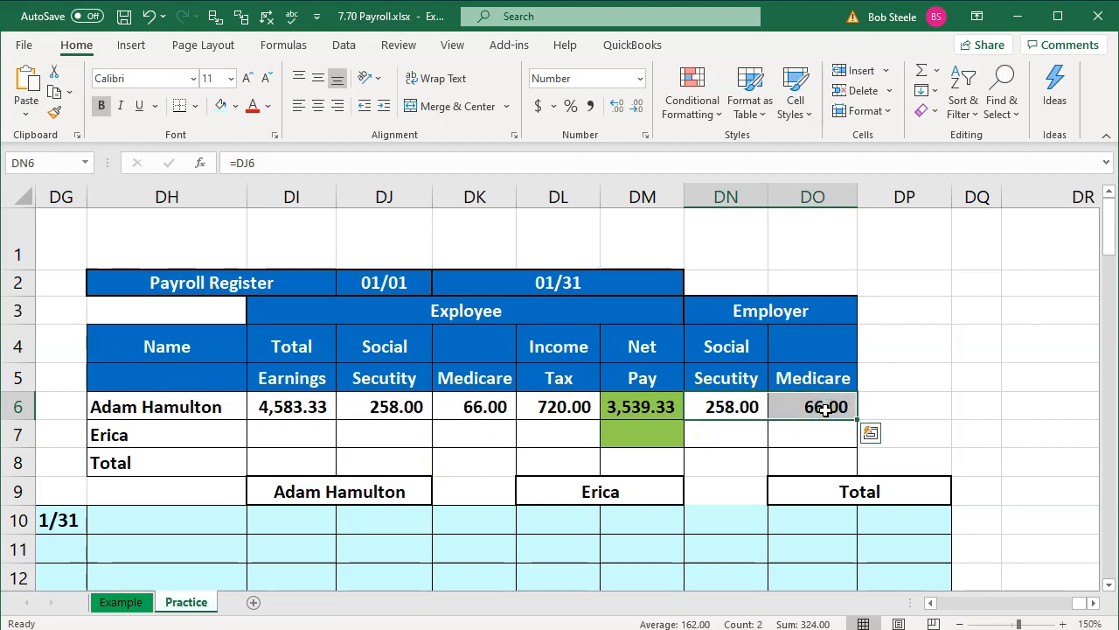
drag(745, 413, 783, 411)
drag(721, 408, 787, 405)
drag(389, 411, 543, 411)
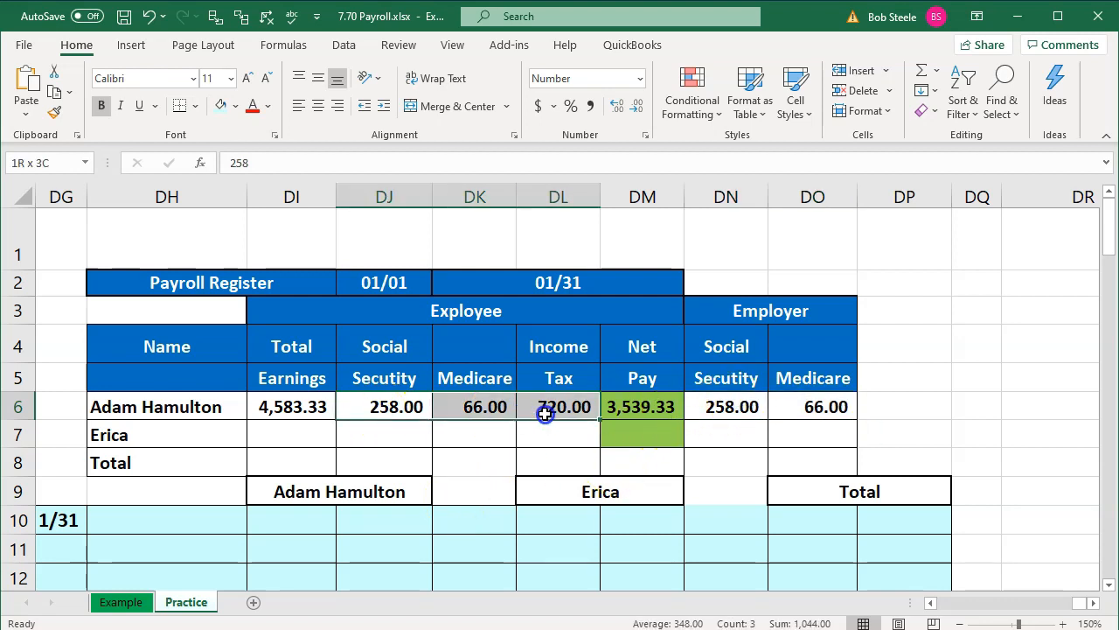
ctrl+drag(728, 408, 827, 408)
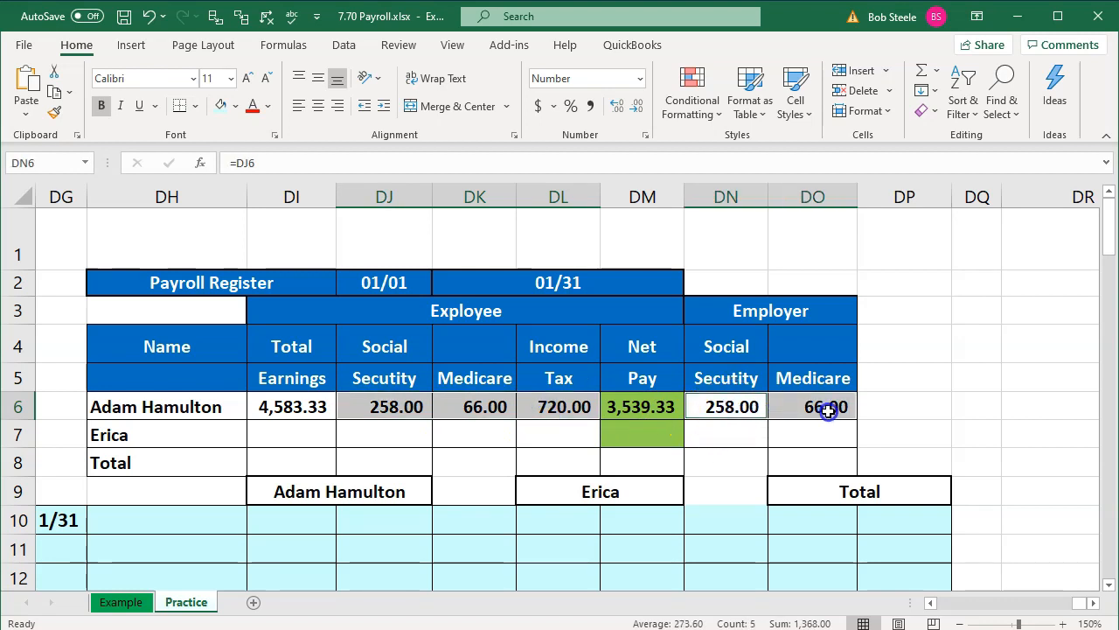
click(717, 455)
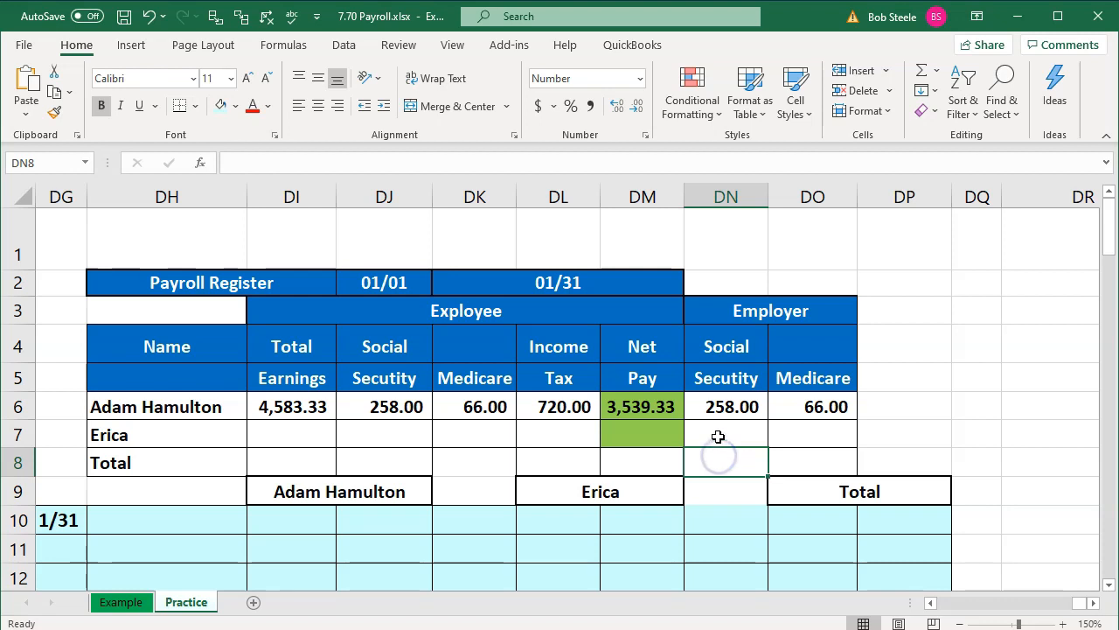
click(730, 411)
drag(771, 405, 792, 407)
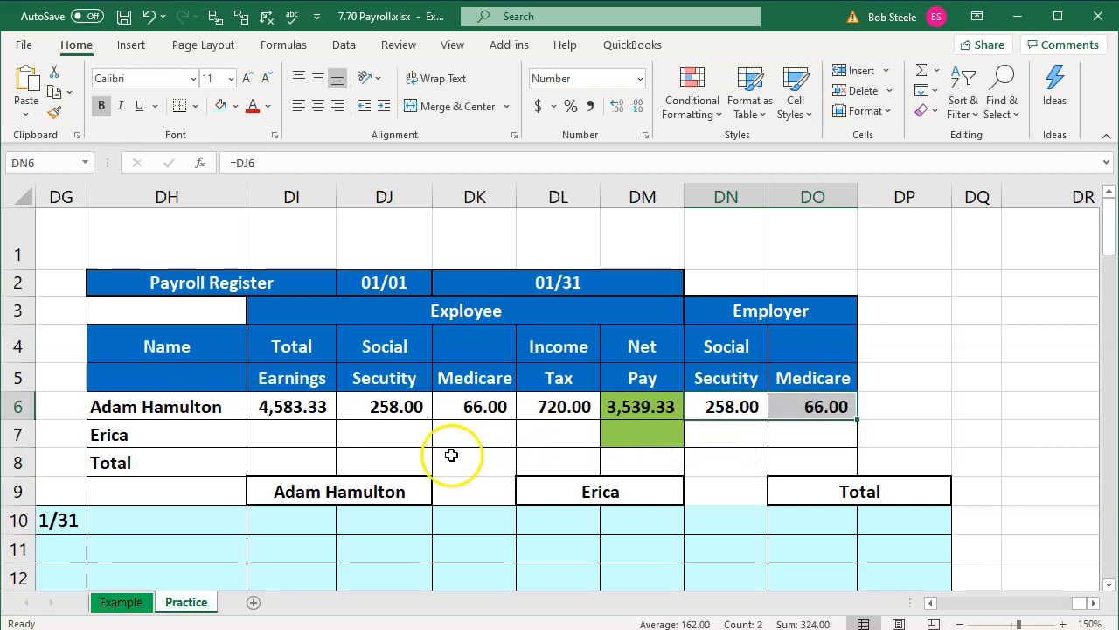
Step: Enter the second employee's total earnings 800, Social Security 49 and Medicare 11
click(273, 442)
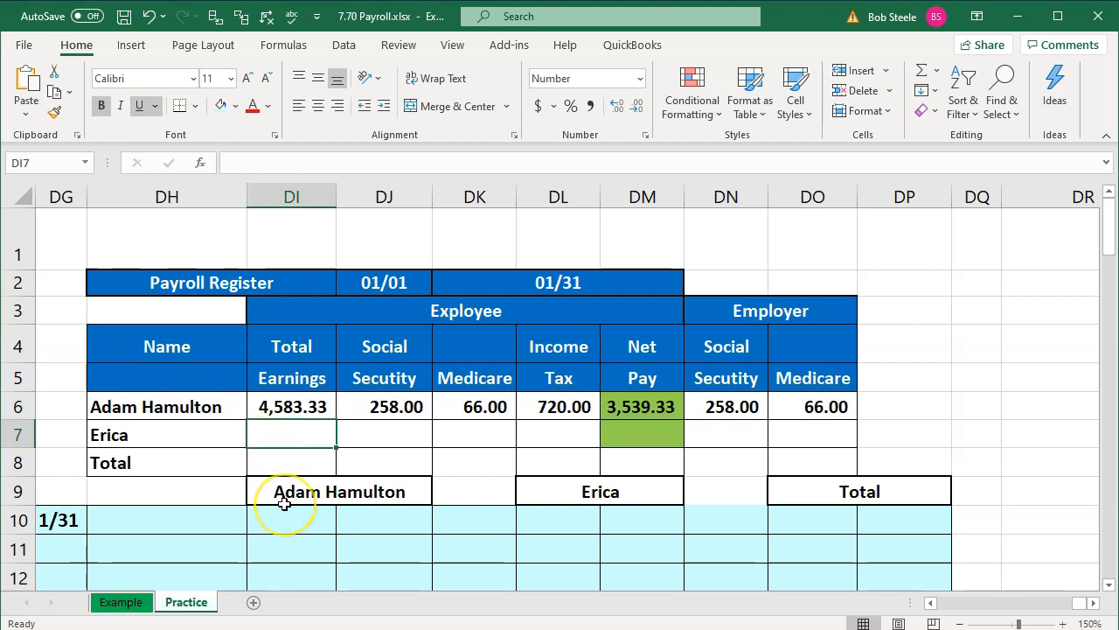
text(800)
key(Return)
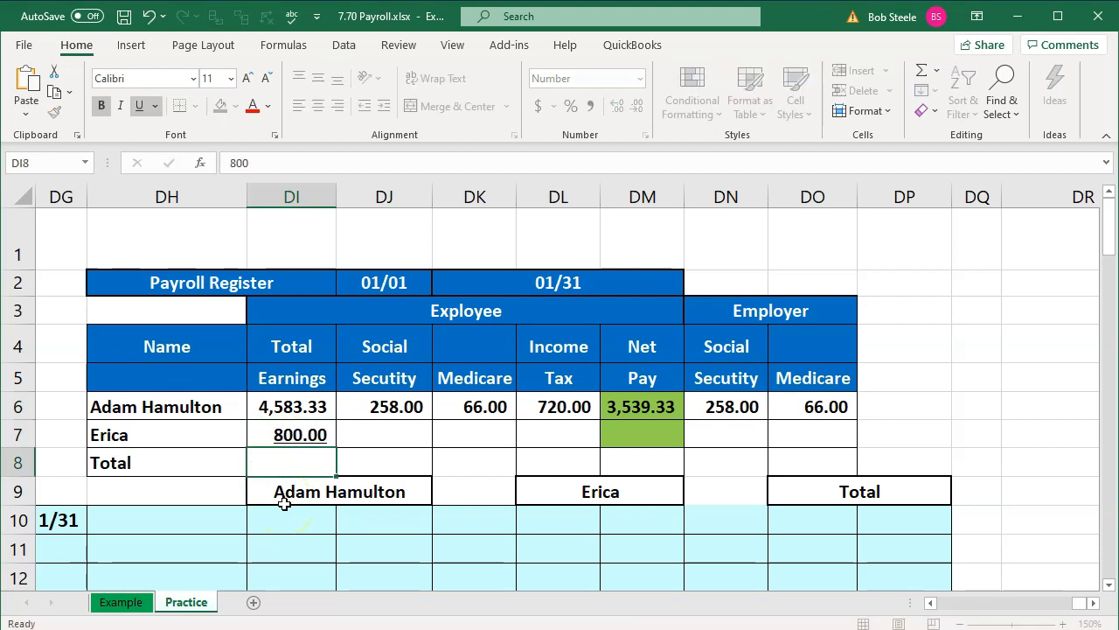
key(Right)
key(Up)
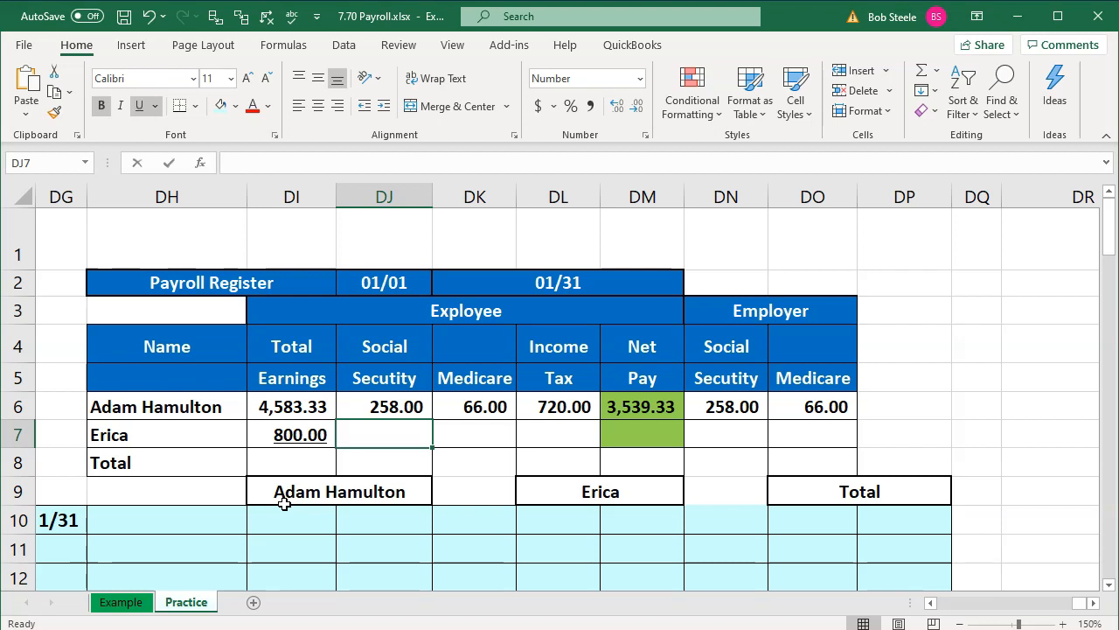
text(49)
key(Return)
key(Up)
key(Right)
text(11)
key(Right)
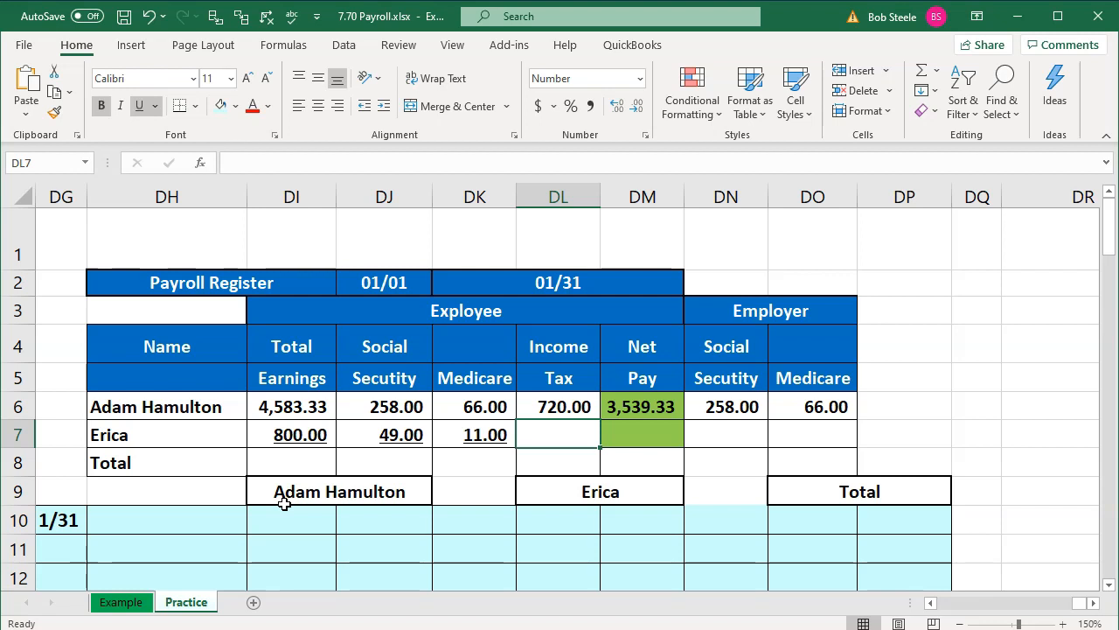
Step: Correct the second employee's income tax from 1110 to 110
text(1110)
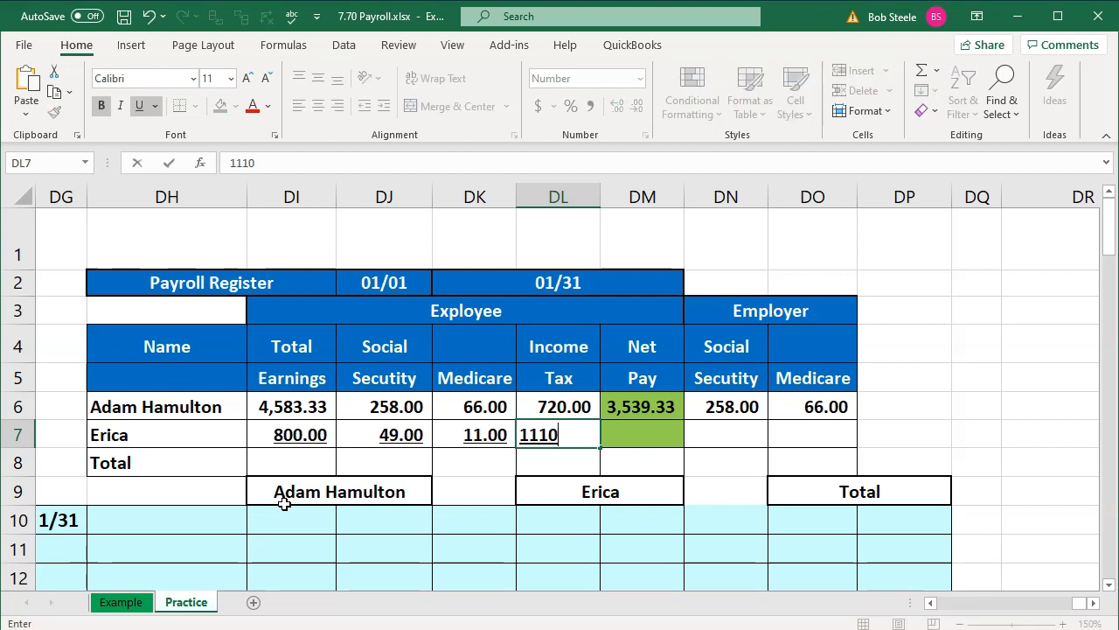
key(Return)
key(Right)
key(Up)
key(Up)
key(Right)
key(Down)
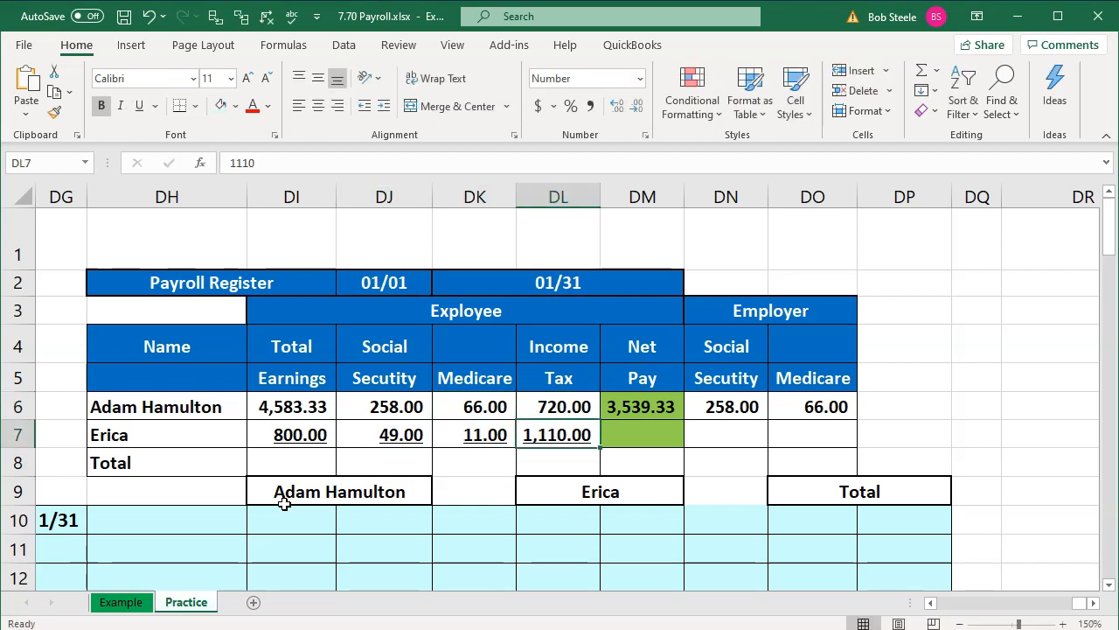
text(110)
key(Return)
Step: Build the second employee's net pay formula in DM7, giving 740.00
key(Right)
key(Up)
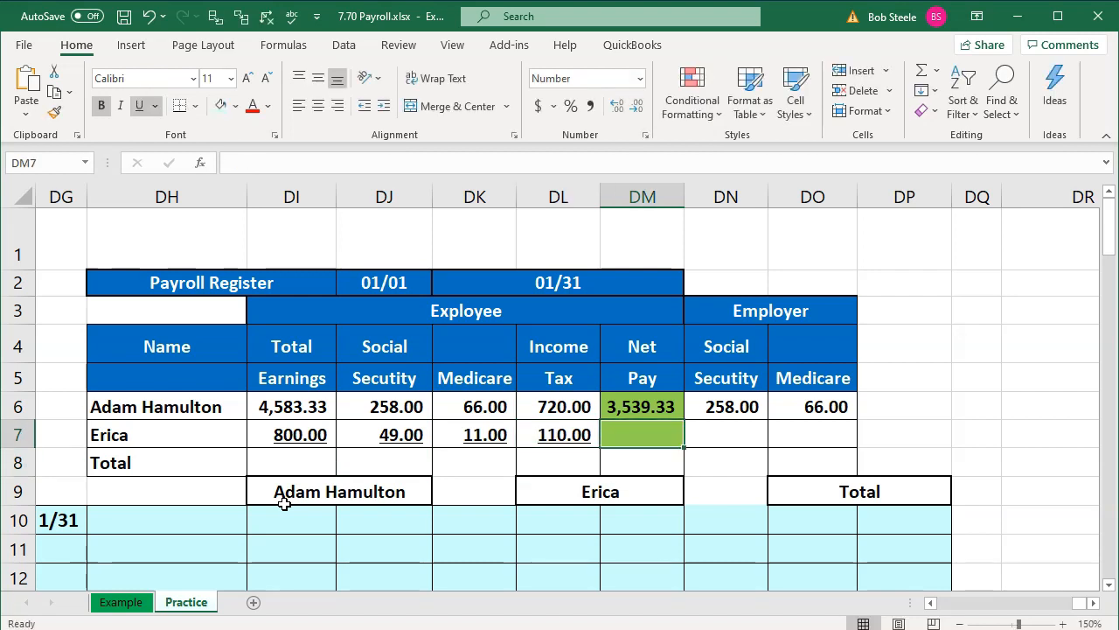
text(=)
key(Left)
key(Left)
key(Left)
key(Left)
text(-)
key(Left)
key(Left)
key(Left)
text(-)
key(Left)
key(Left)
key(Return)
Step: Link the second employee's employer Social Security 49.00 and Medicare 11.00 to the withholdings
key(Right)
key(Up)
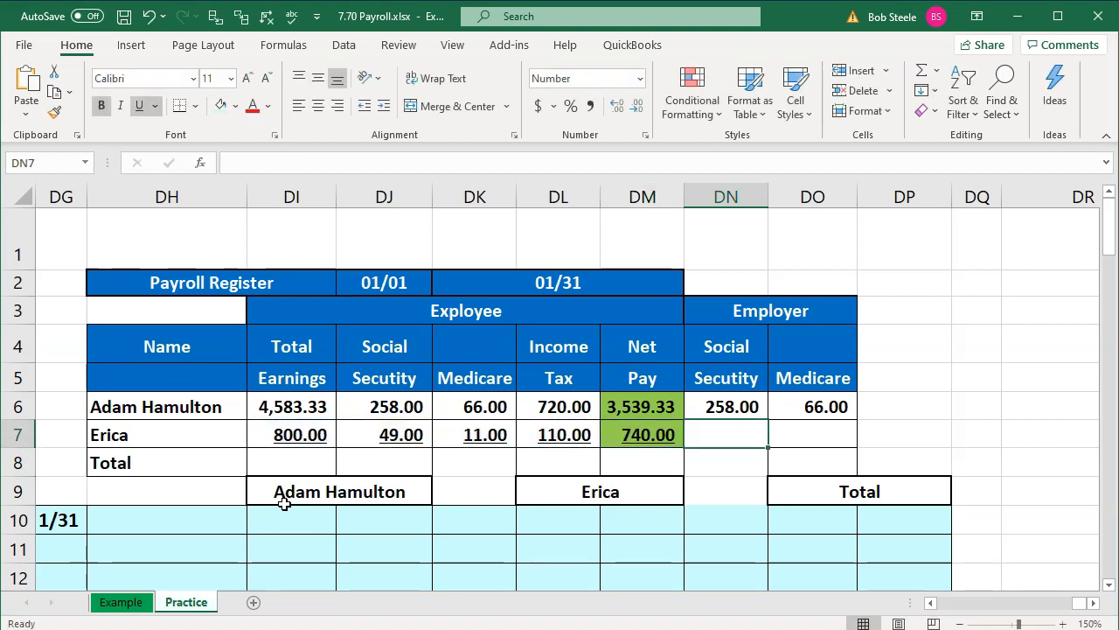
text(=)
key(Left)
key(Left)
key(Left)
key(Left)
key(Return)
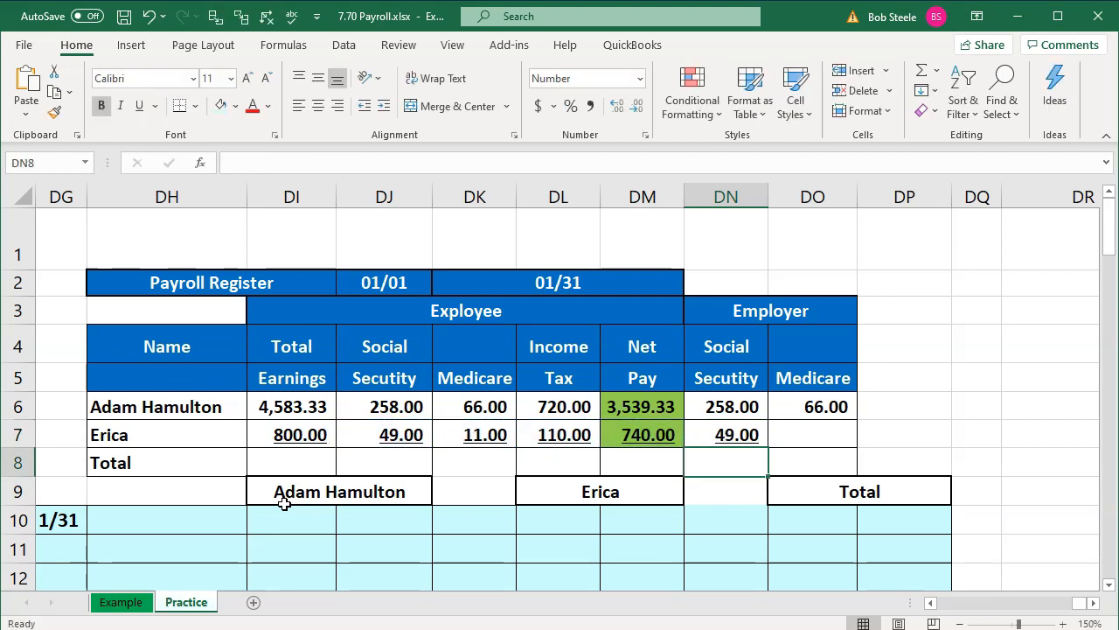
key(Right)
key(Up)
text(=)
key(Left)
key(Left)
key(Left)
key(Left)
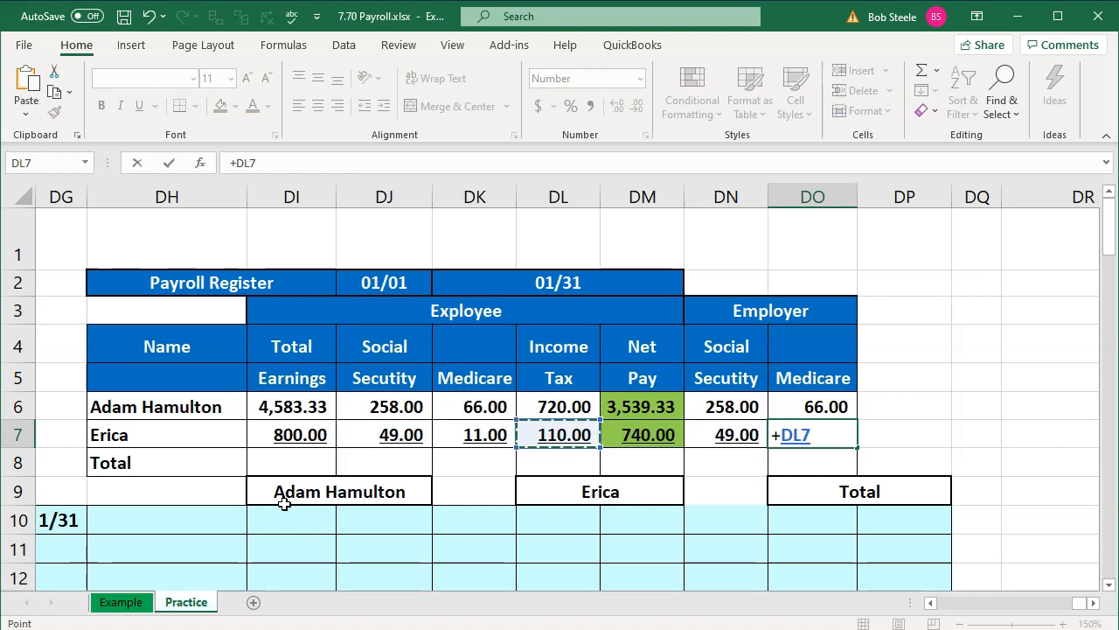
key(Return)
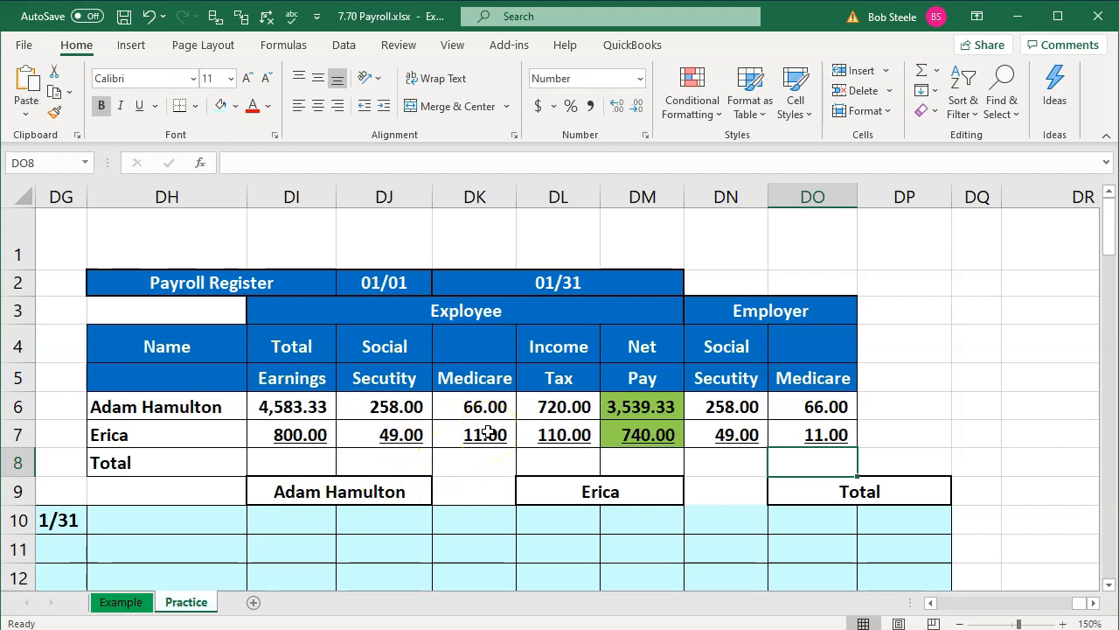
Step: Enter =SUM over rows 6–7 in DI8 for total earnings of 5,383.33
click(307, 456)
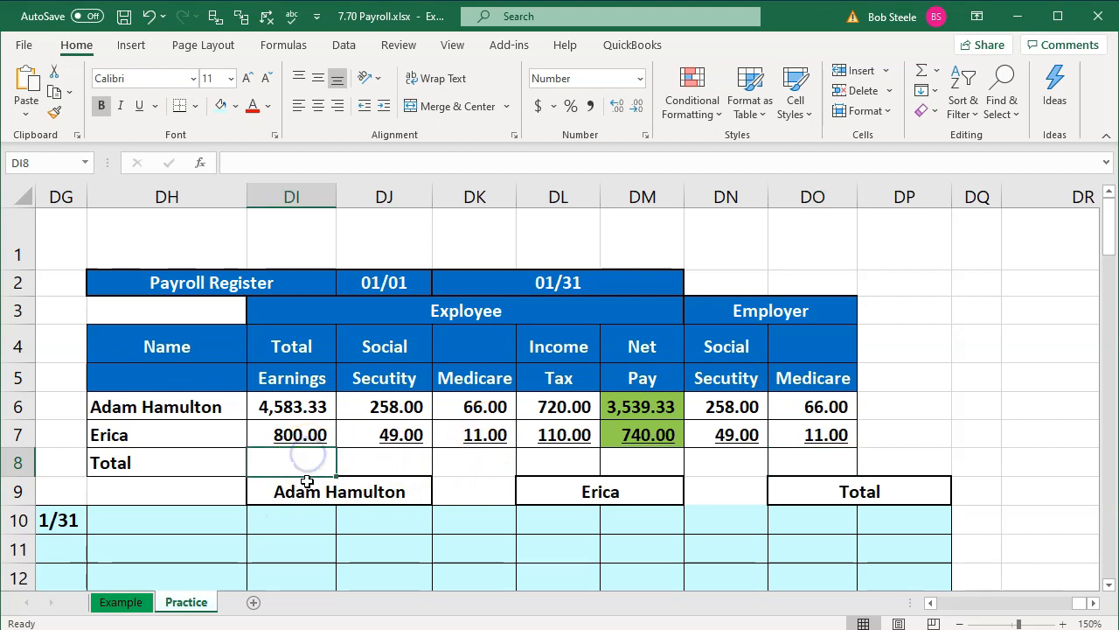
text(=sum()
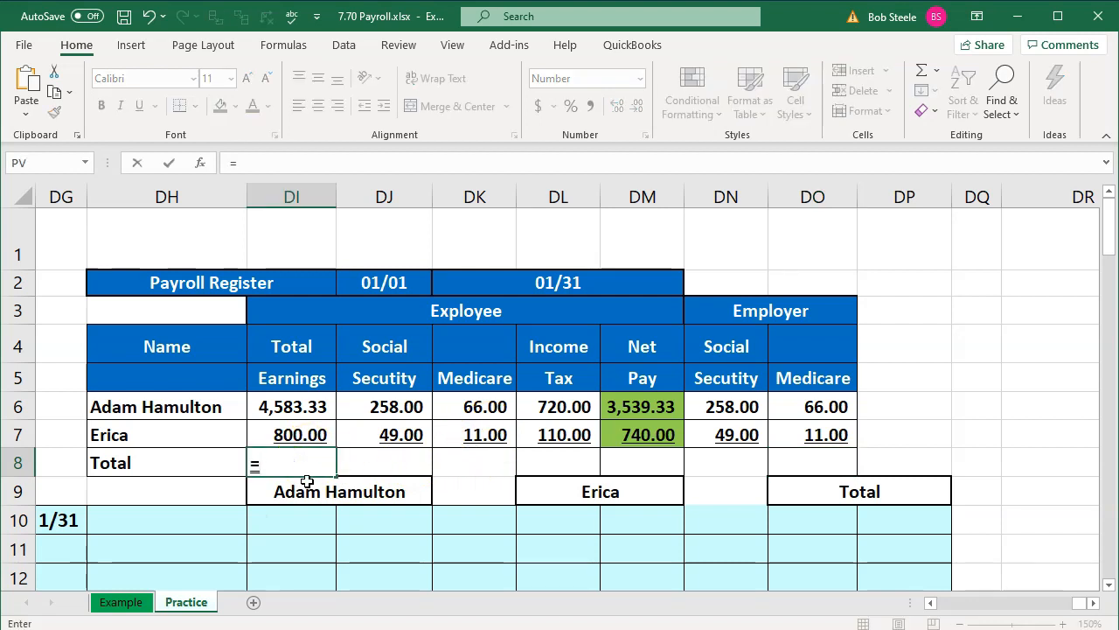
key(Up)
key(shift+Up)
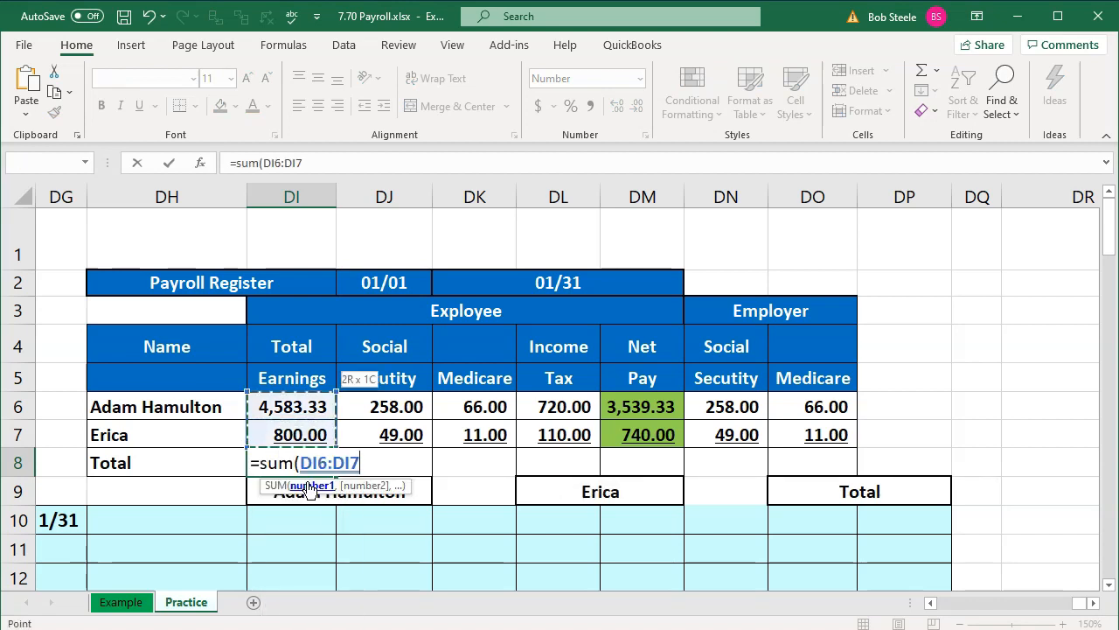
key(Return)
Step: Sum the Social Security (307.00) and Medicare (77.00) columns in DJ8 and DK8
key(Right)
key(Up)
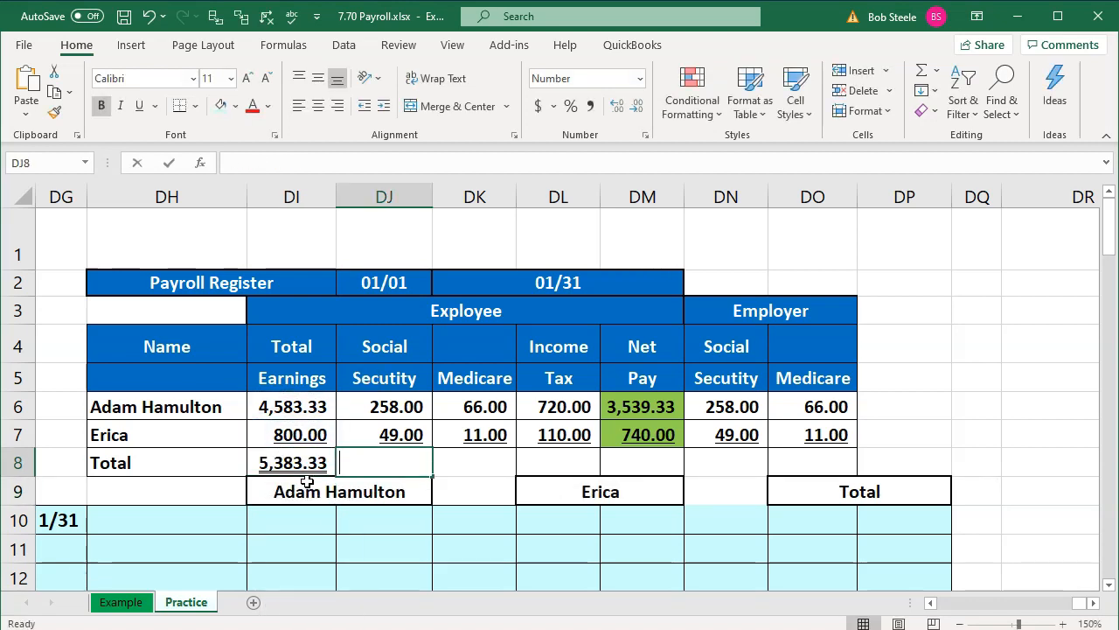
text(=sum()
key(Up)
key(shift+Up)
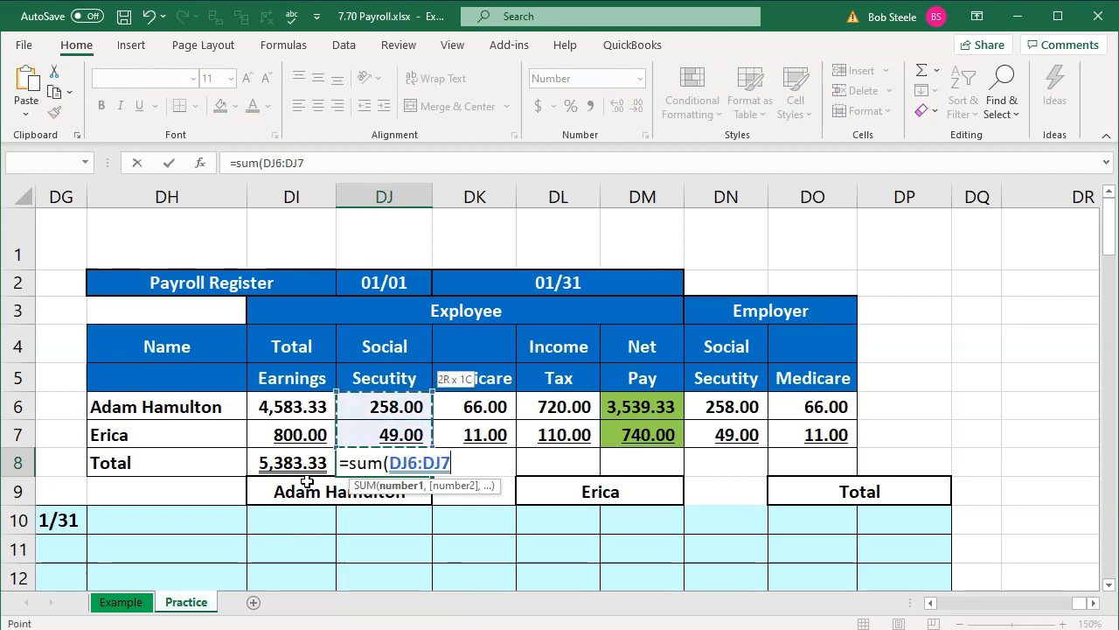
key(Return)
key(Right)
key(Up)
text(=sum()
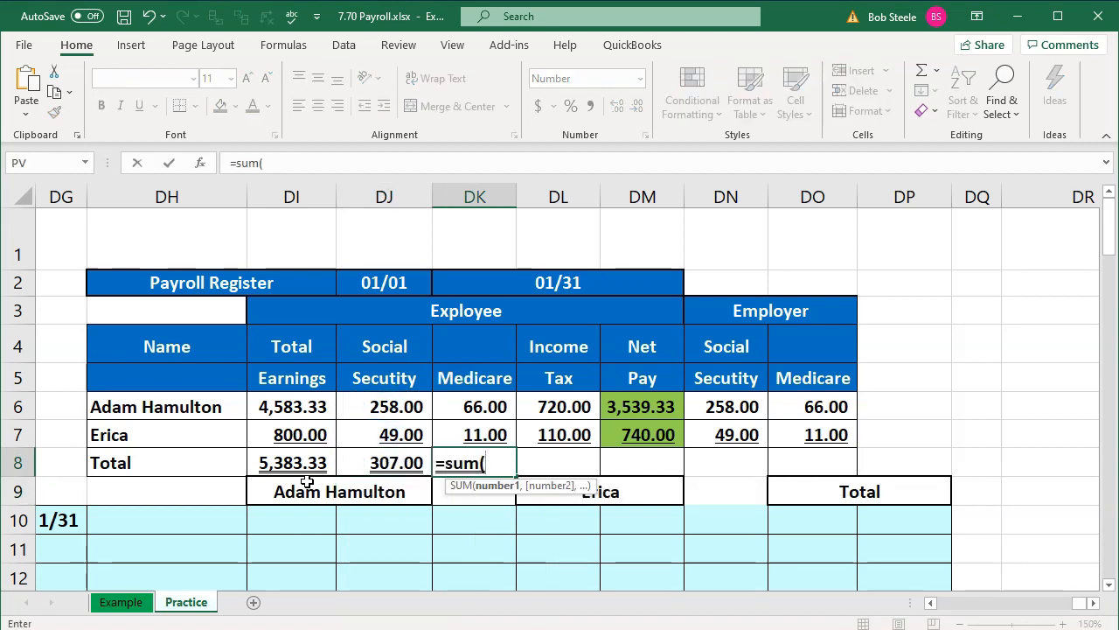
key(Up)
key(shift+Up)
key(Return)
Step: Total the Income Tax column in DL8 to 830.00
key(Right)
key(Up)
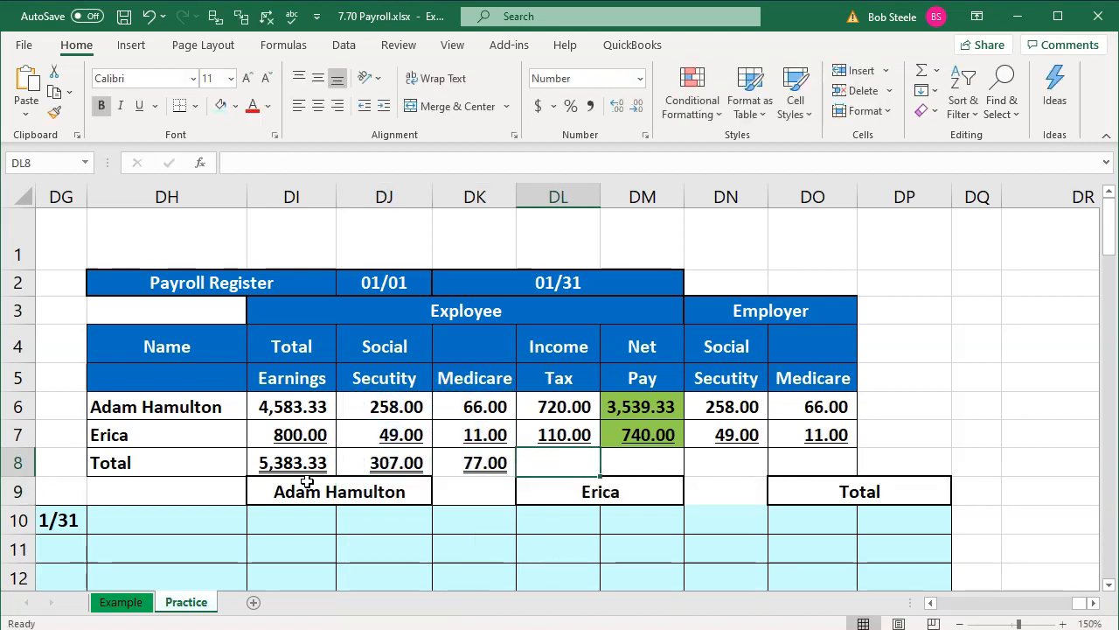
text(=sum()
key(Up)
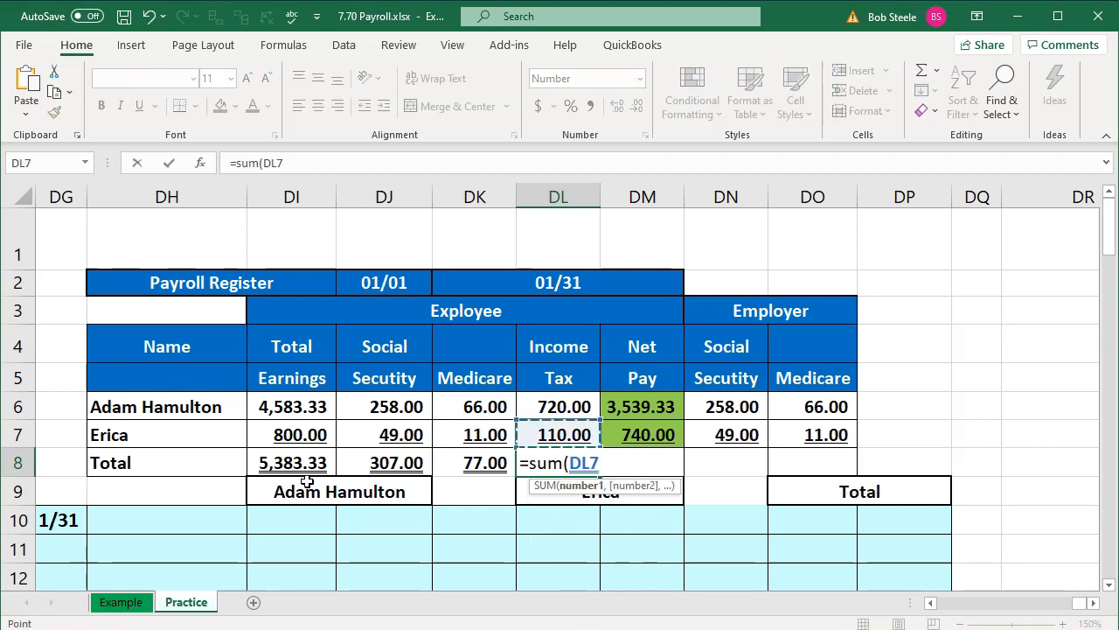
key(shift+Up)
key(Return)
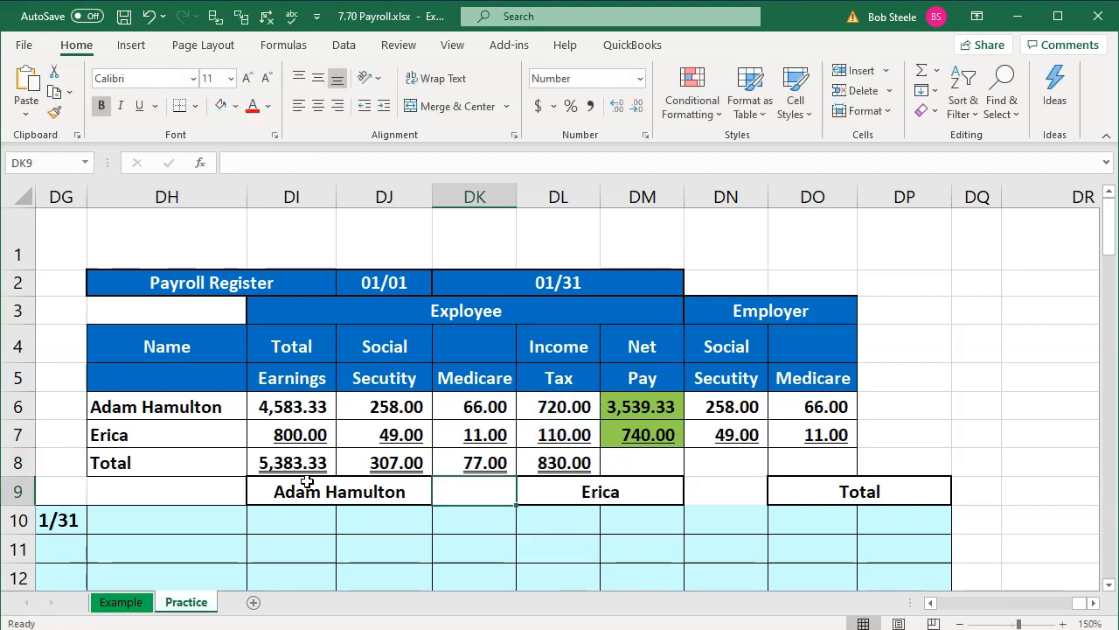
Step: Fill DL8's sum formula across to DO8 and check the employer Medicare totals
click(577, 463)
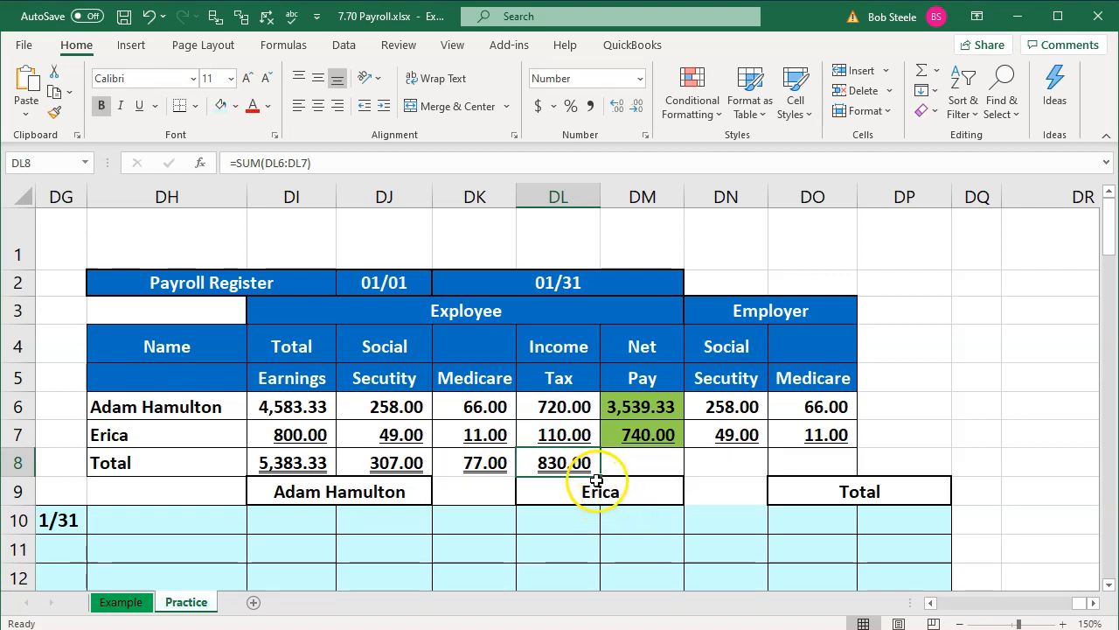
drag(601, 478, 822, 470)
click(822, 469)
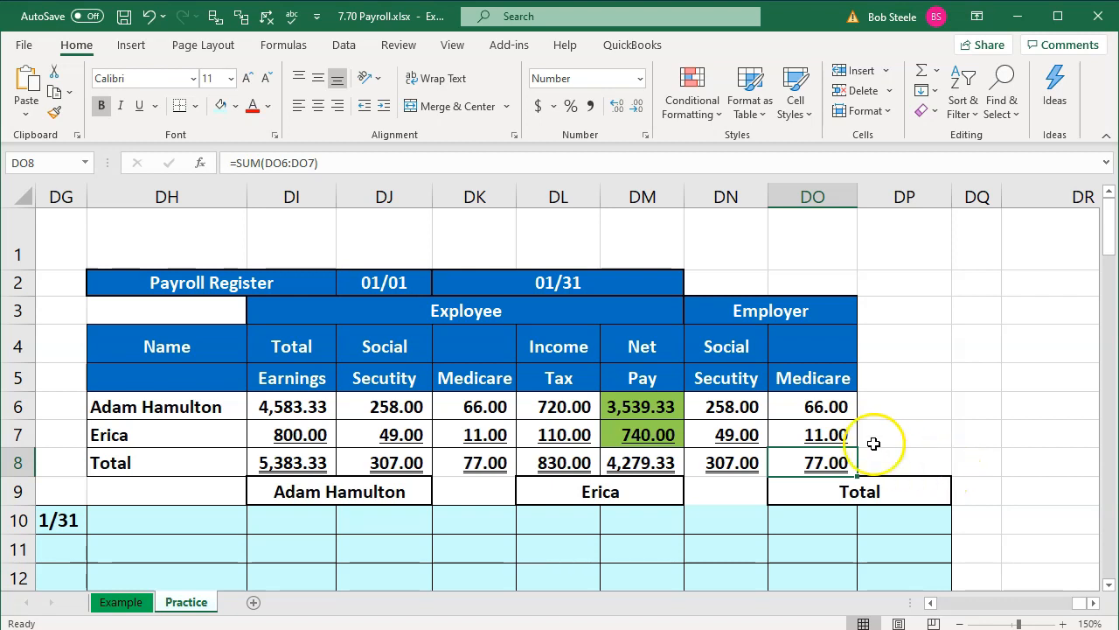
click(816, 431)
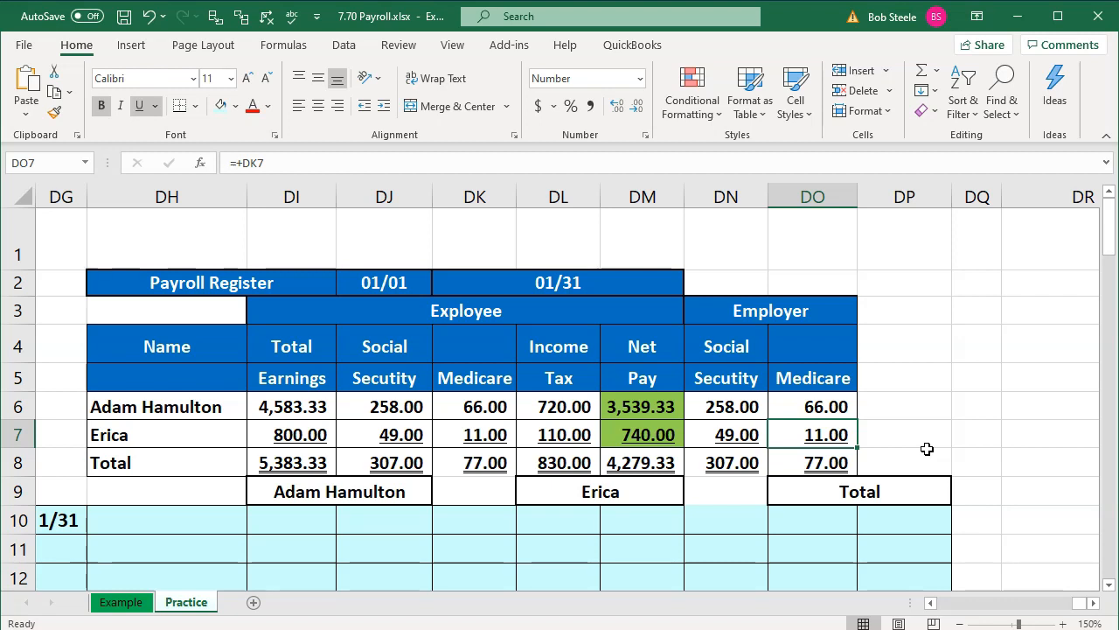
scroll(927, 448, down, 1)
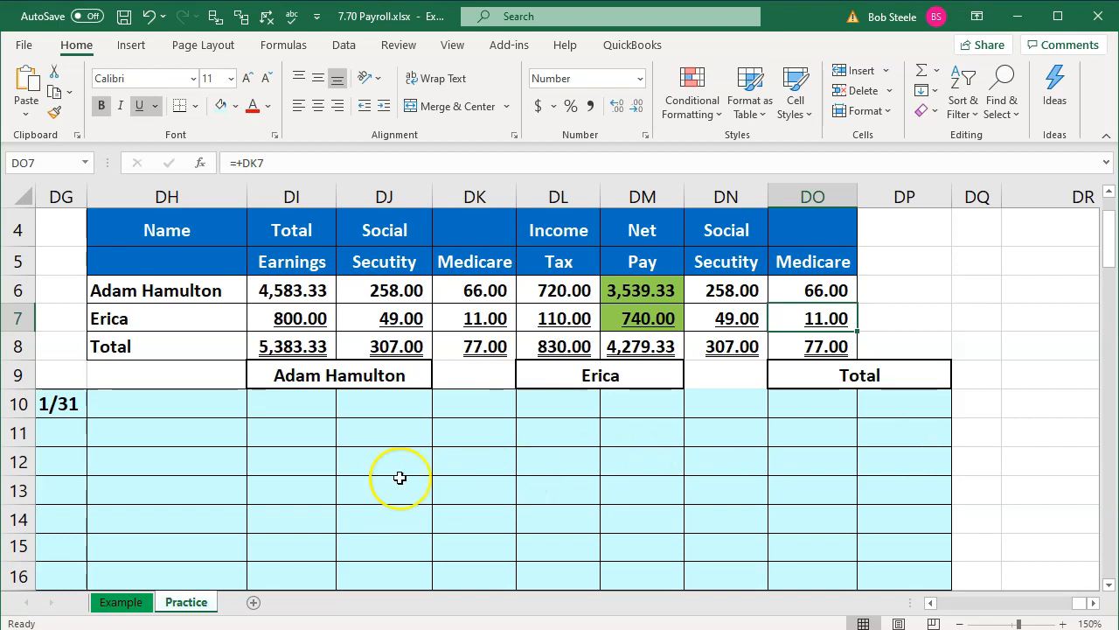
click(170, 406)
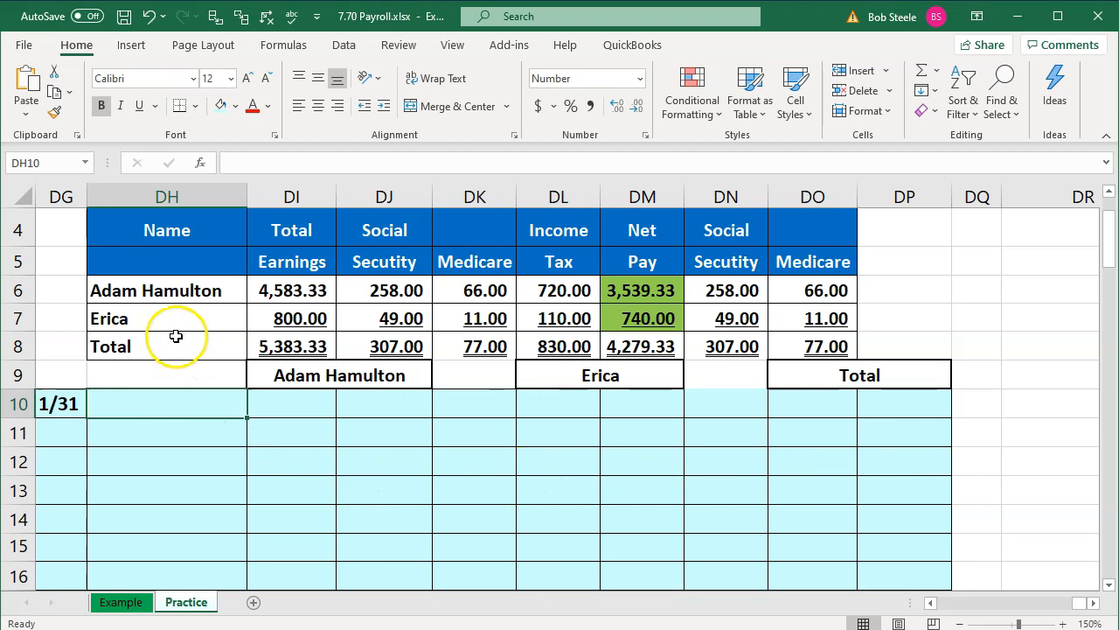
click(167, 293)
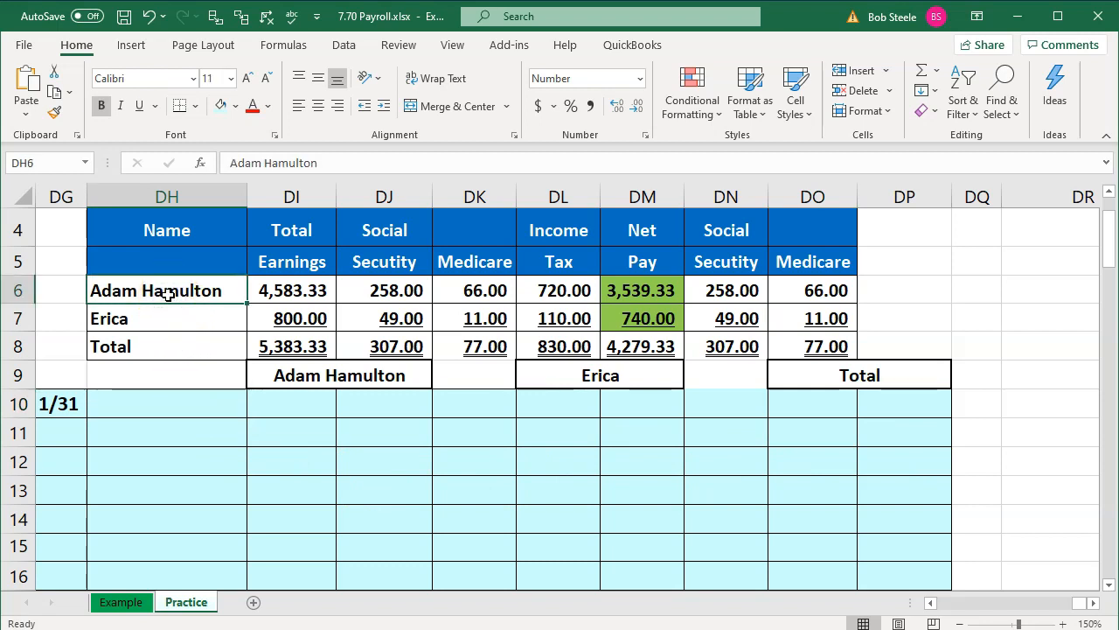
key(Down)
key(Up)
key(Right)
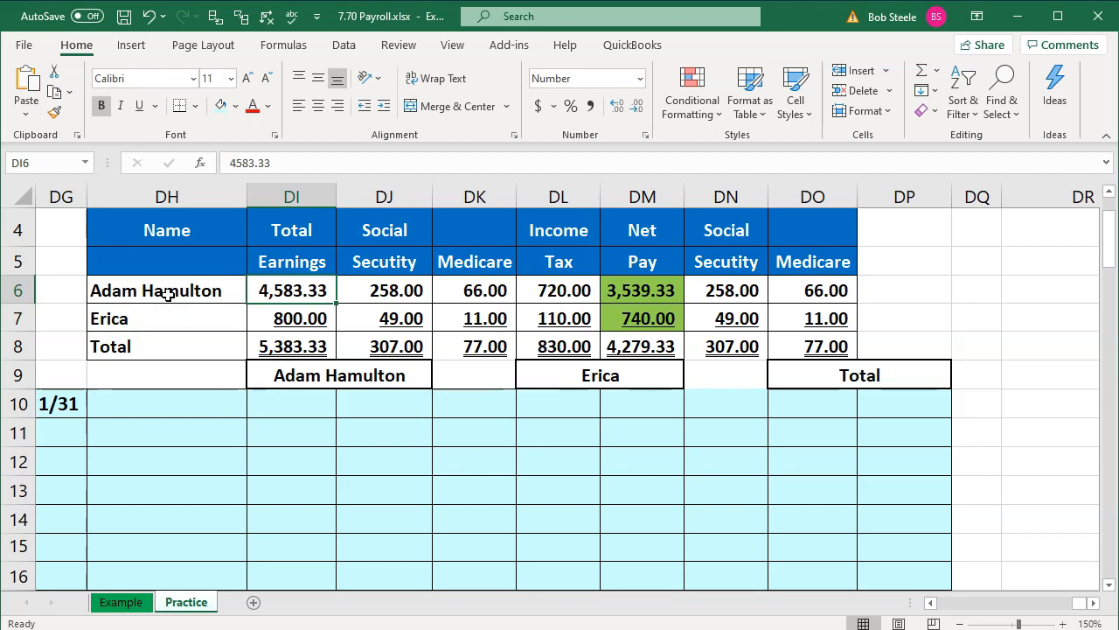
key(Down)
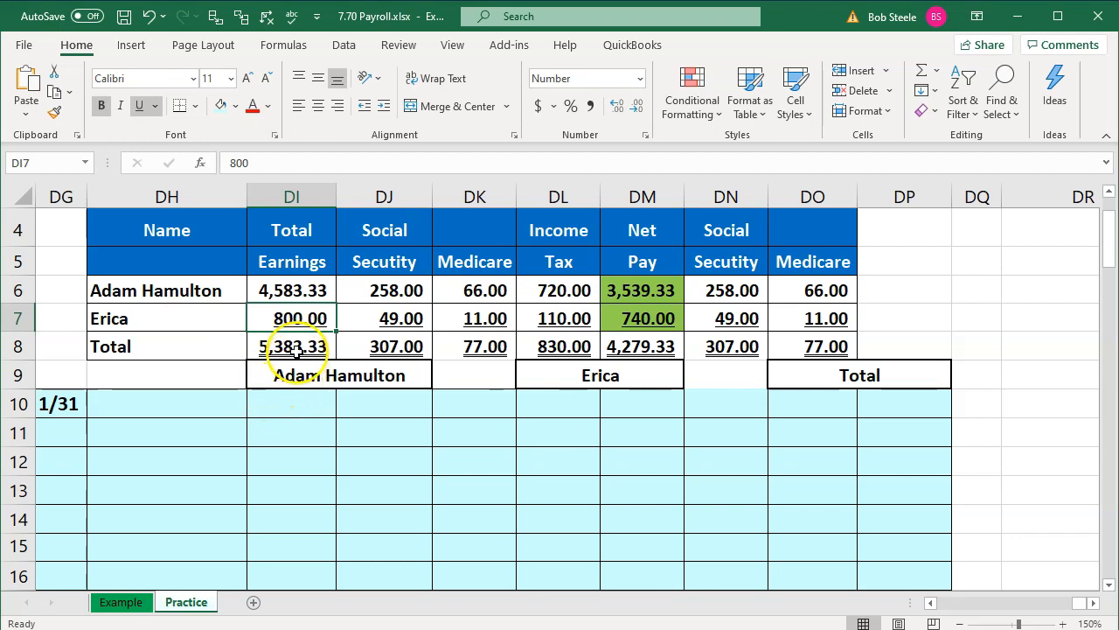
drag(290, 347, 792, 339)
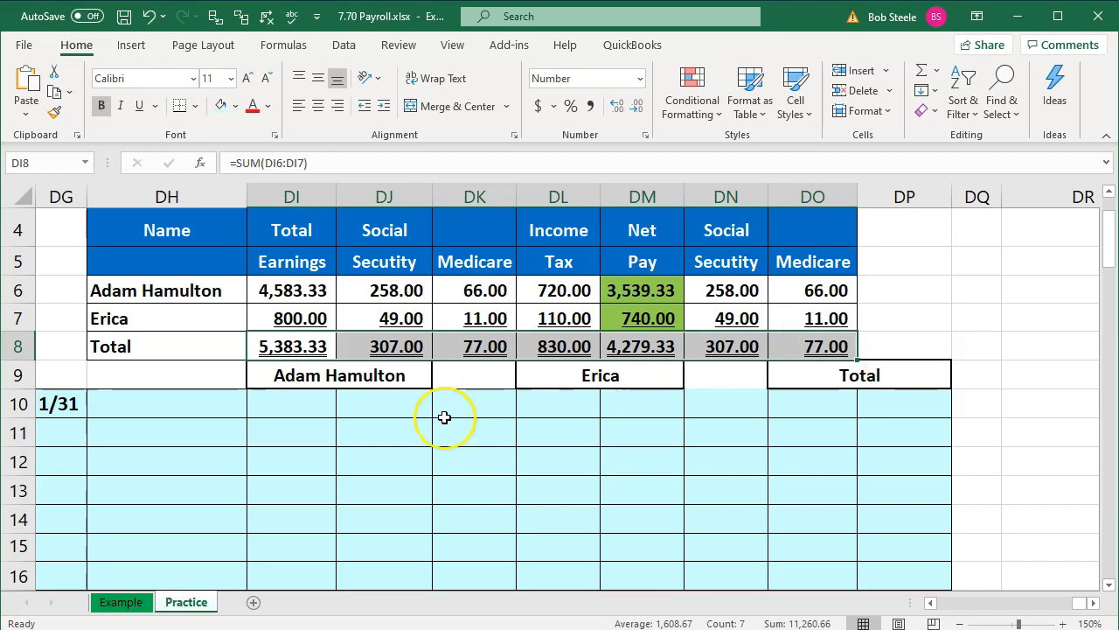
click(215, 410)
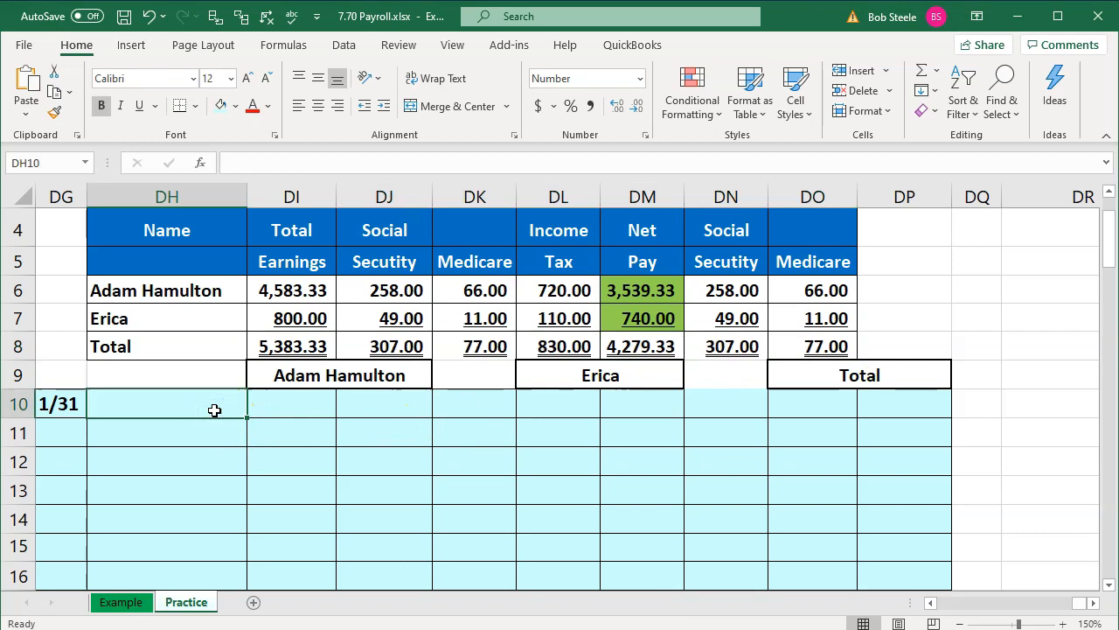
Step: Add a Payroll Expense line whose amount links to the first employee's 4,583.33 earnings
text(Payroll Ex)
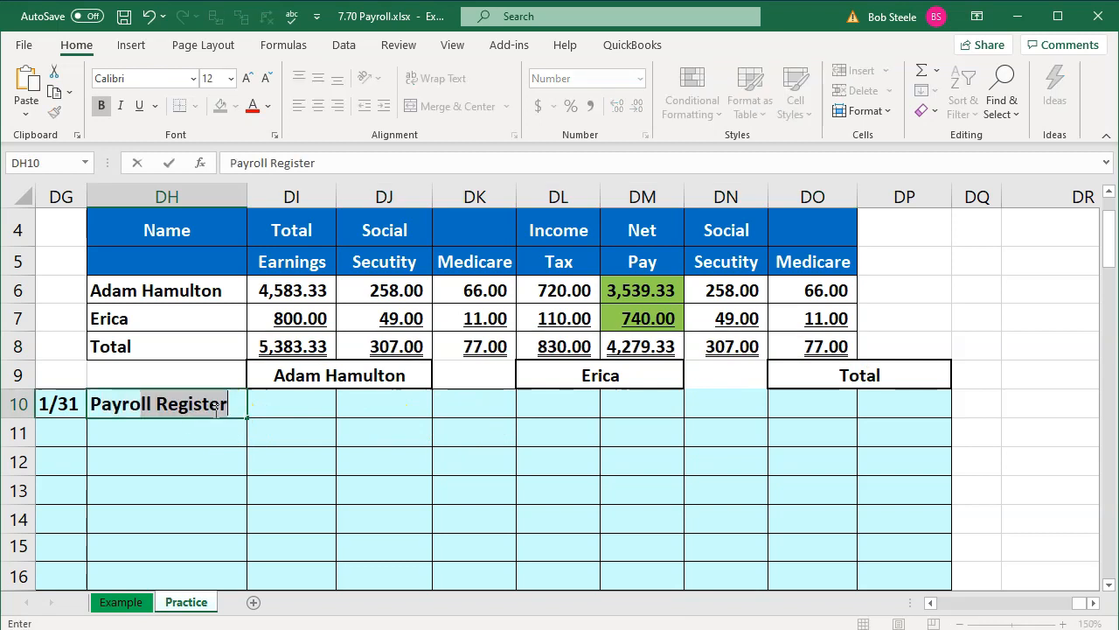
text(pense)
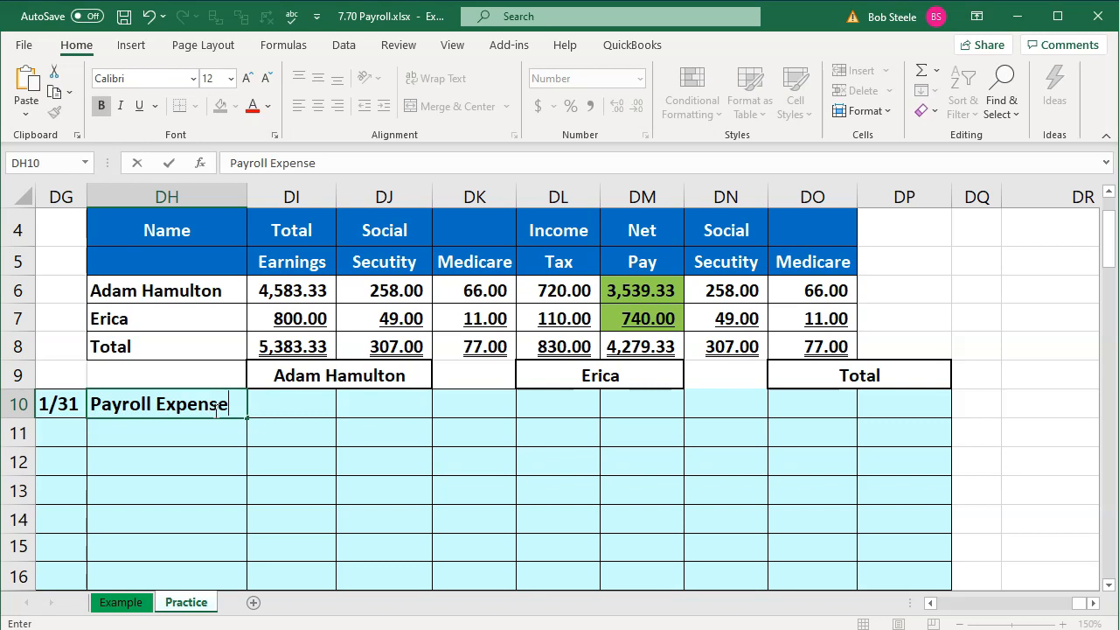
key(Tab)
click(185, 440)
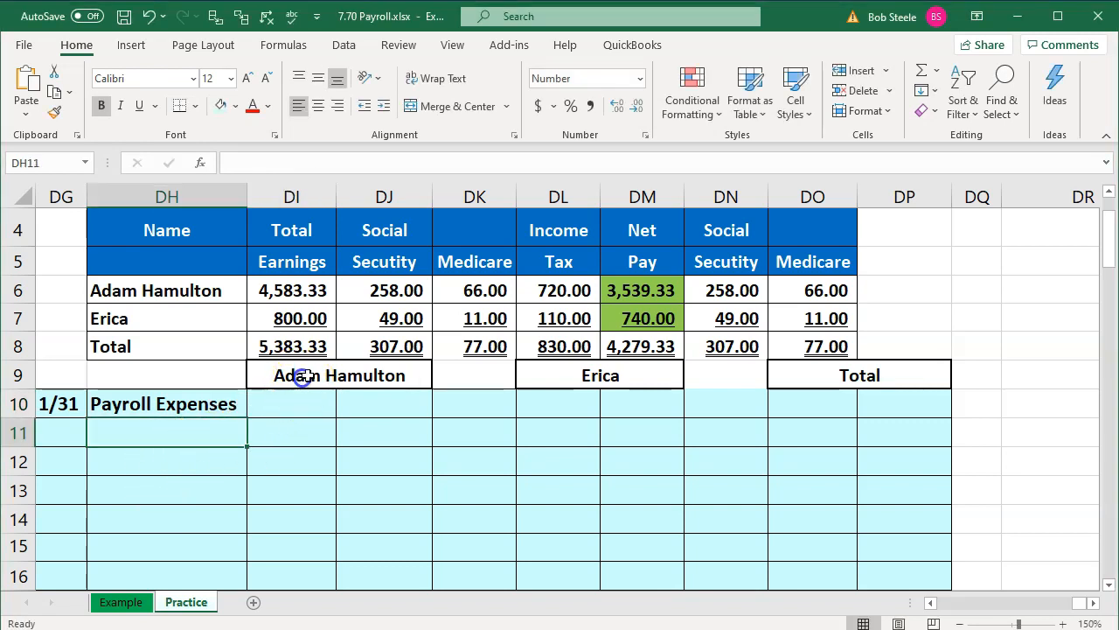
click(544, 396)
click(841, 376)
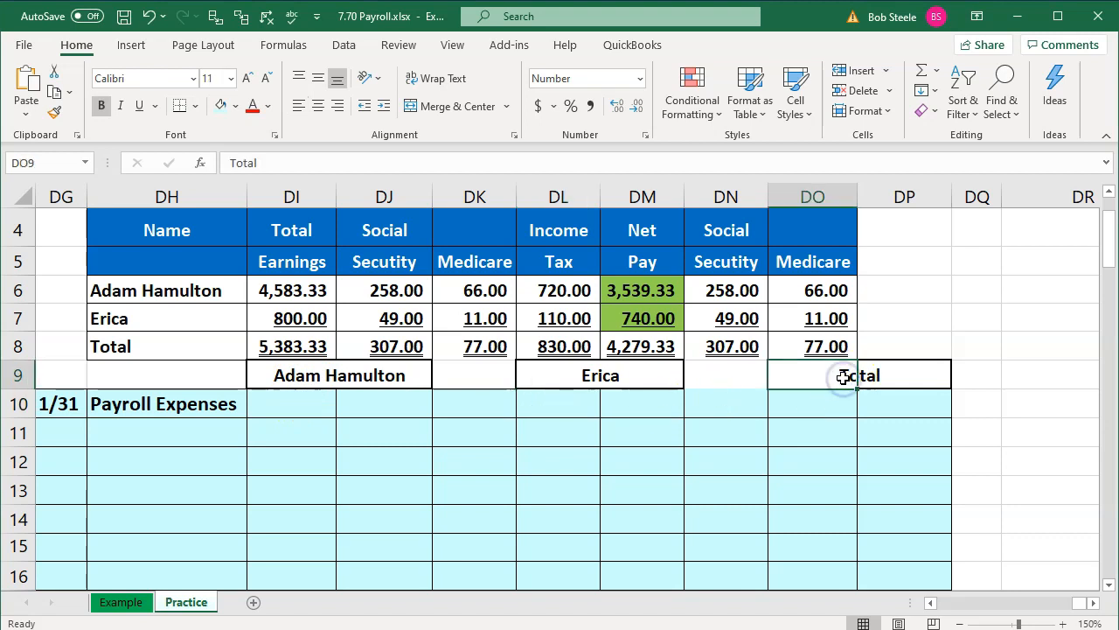
click(301, 409)
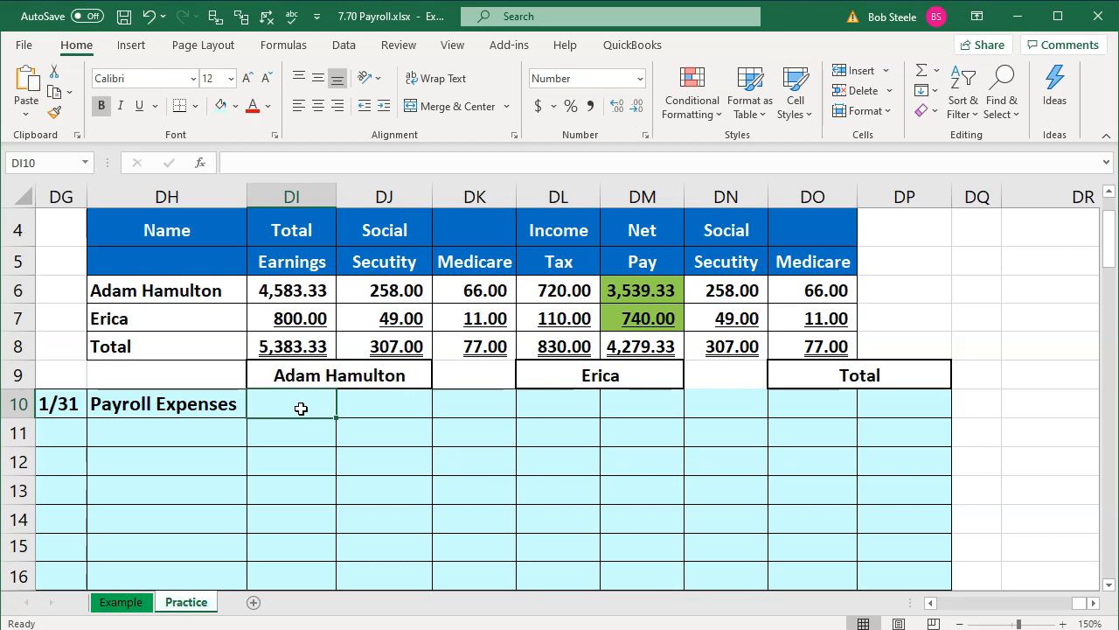
text(=)
key(Up)
key(Up)
key(Up)
key(Up)
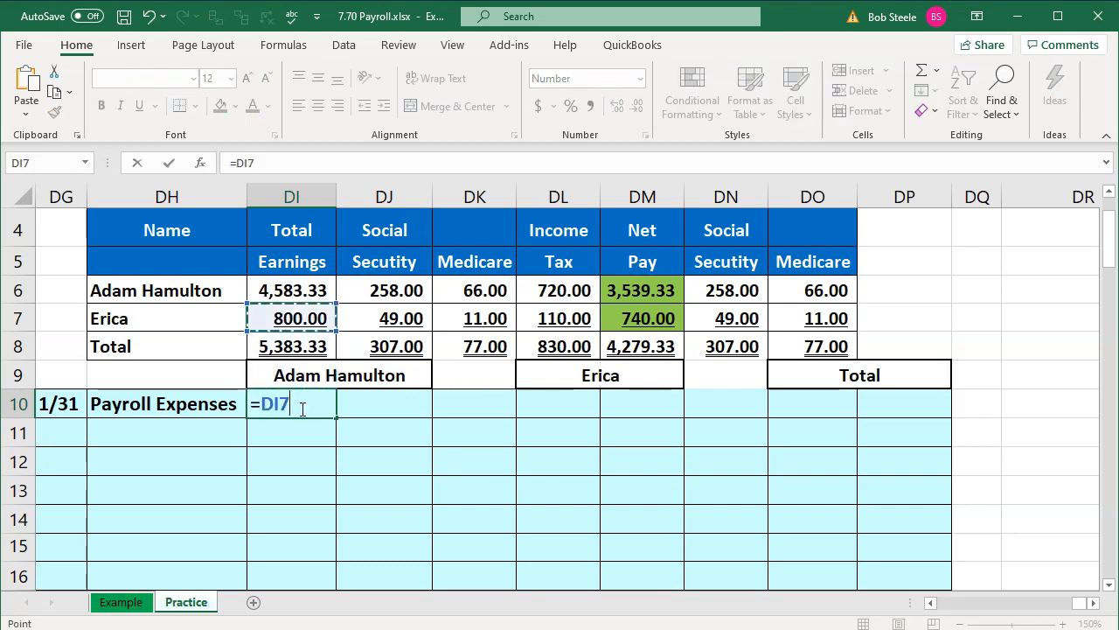
key(Return)
Step: Review the first employee's withholdings and label the next row Payroll Liability
drag(387, 291, 542, 289)
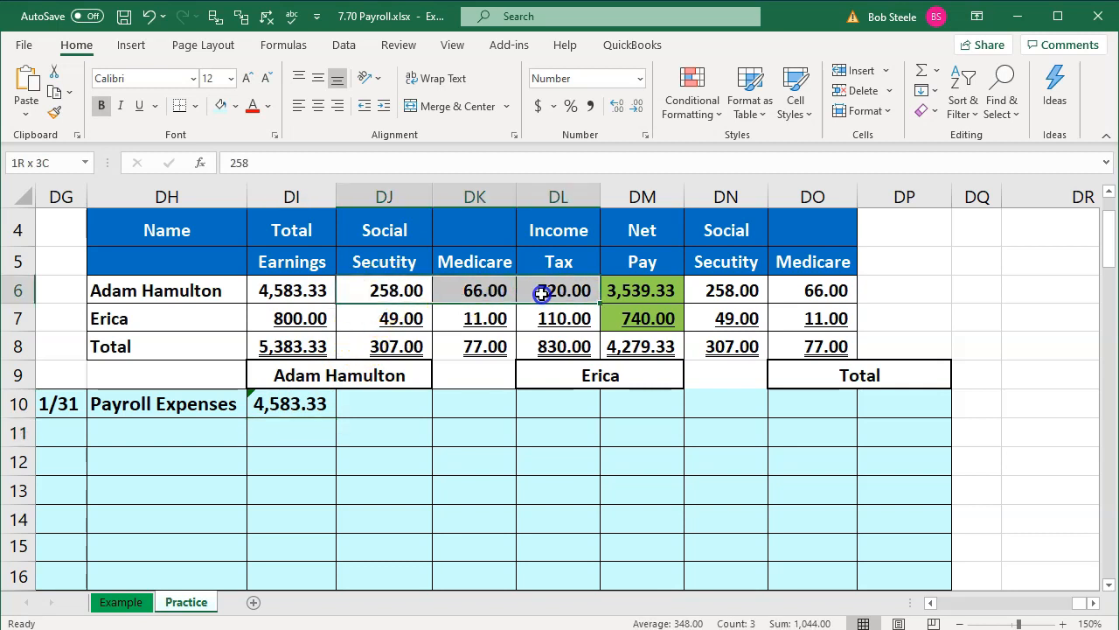
click(643, 284)
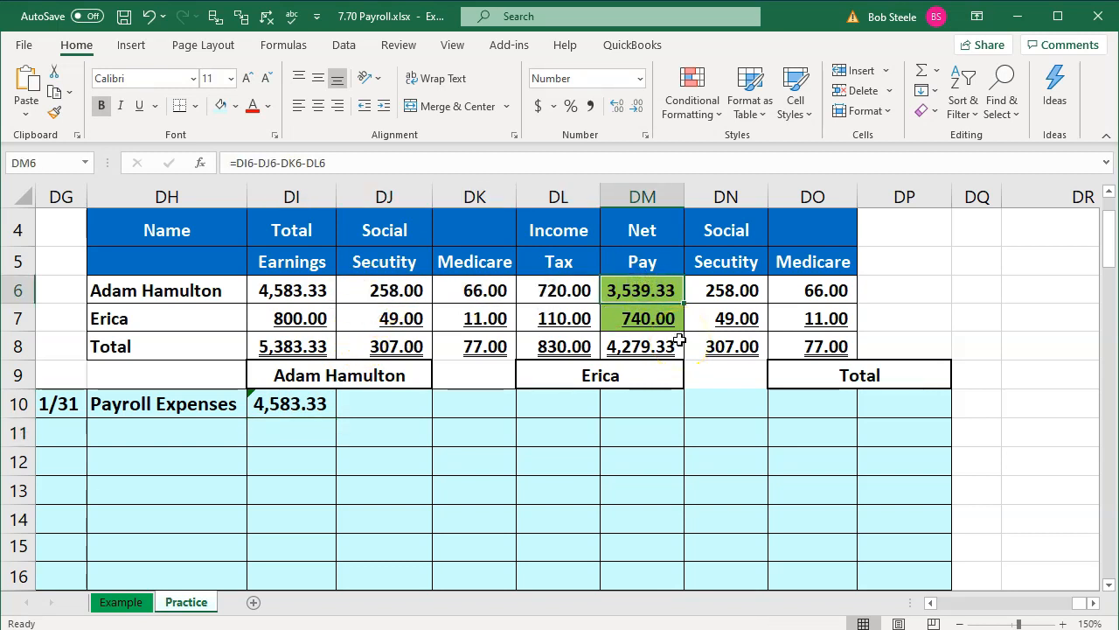
click(298, 288)
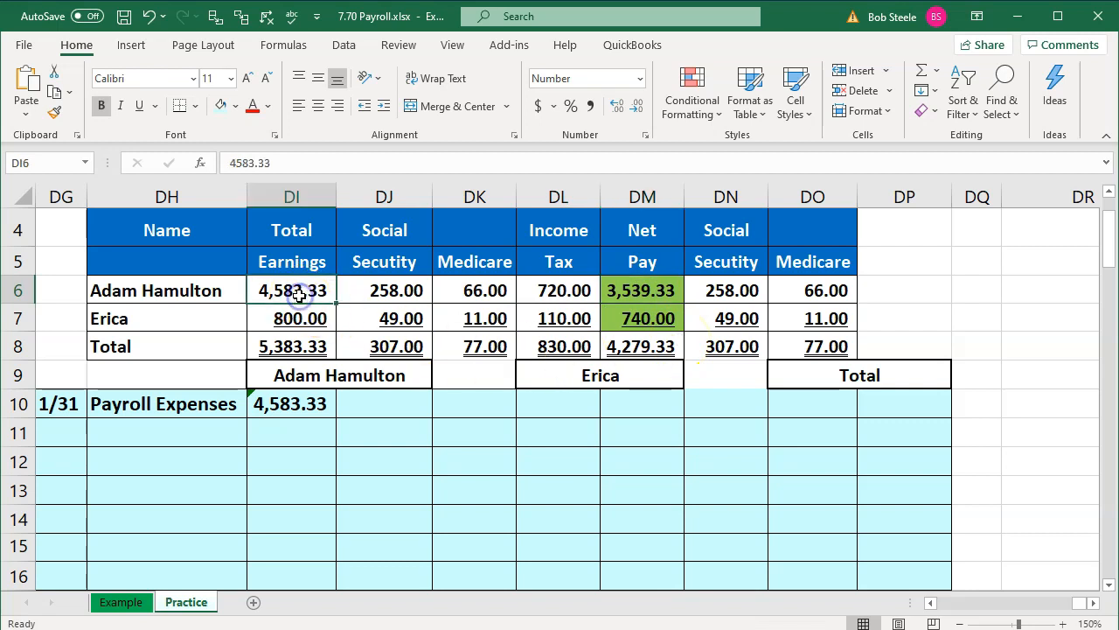
drag(400, 292, 524, 293)
click(139, 426)
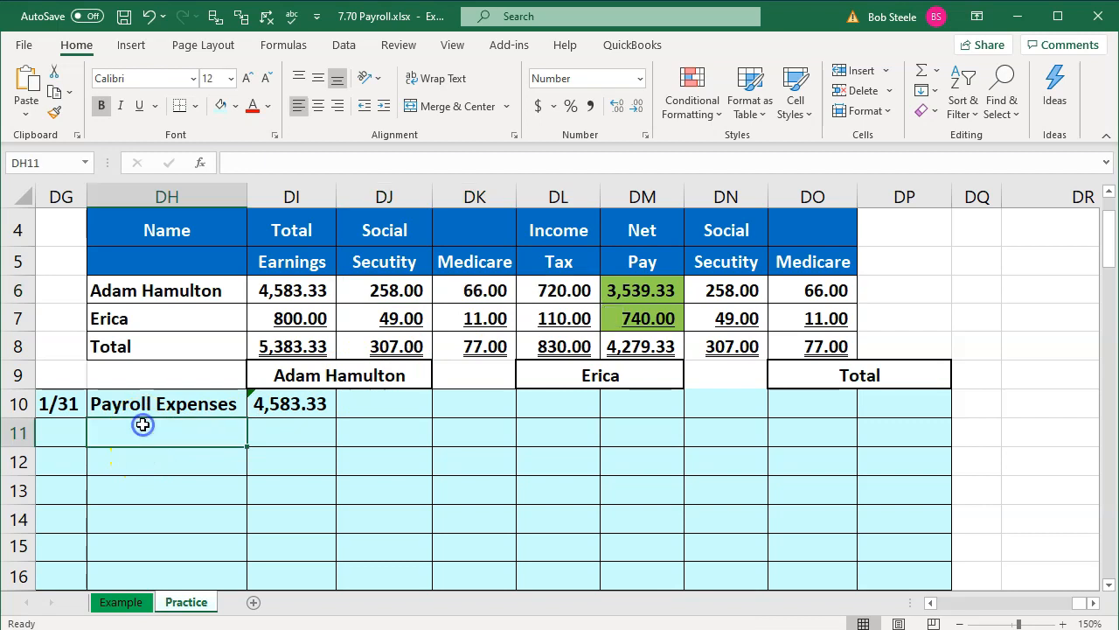
text(Payroll)
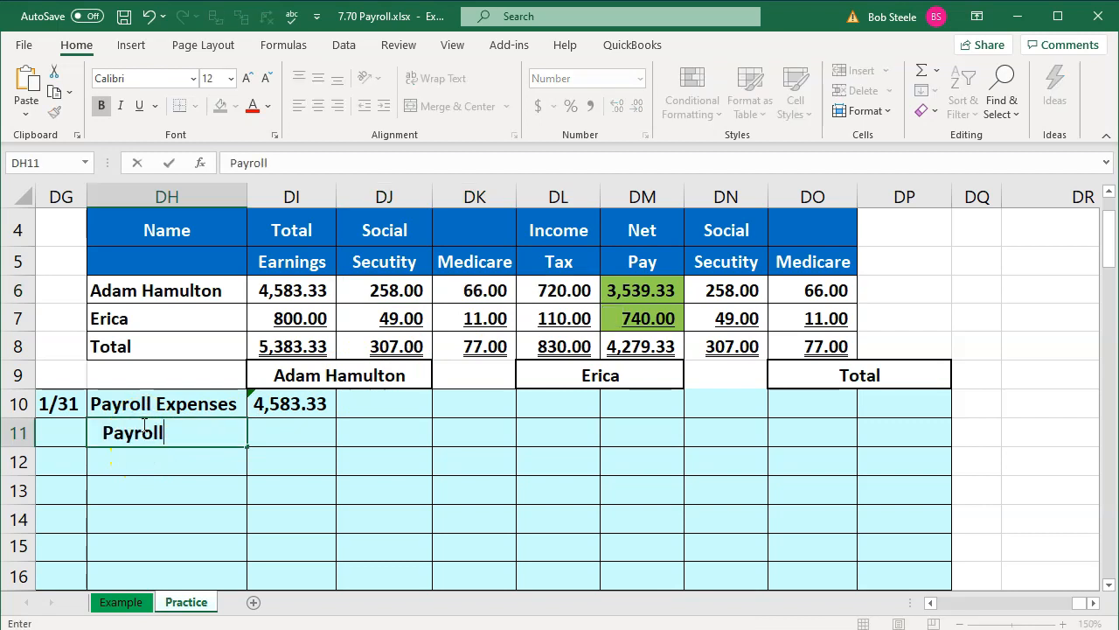
text( Liability)
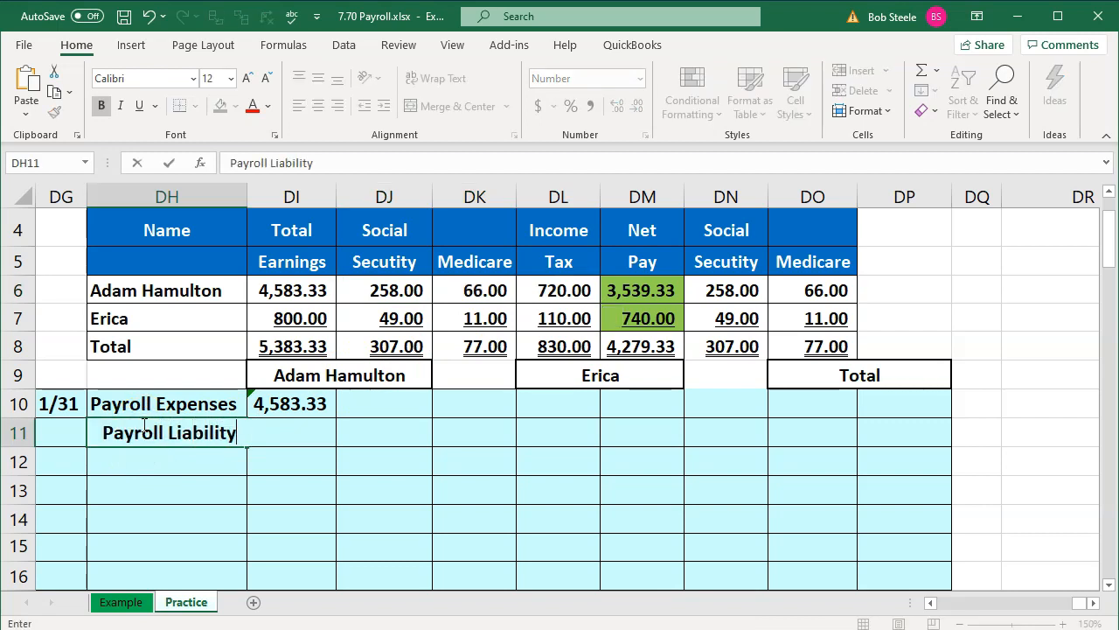
key(Tab)
key(Tab)
Step: Enter =-SUM(DJ6:DL6) for a (1,044.00) liability and verify the withholdings total
drag(405, 290, 537, 289)
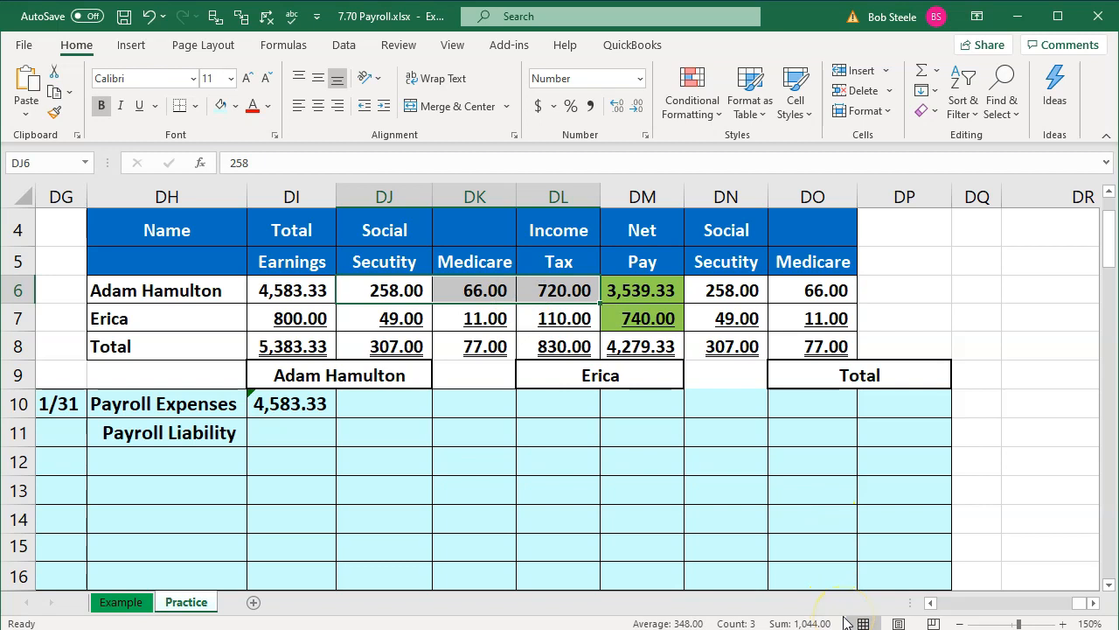
click(407, 433)
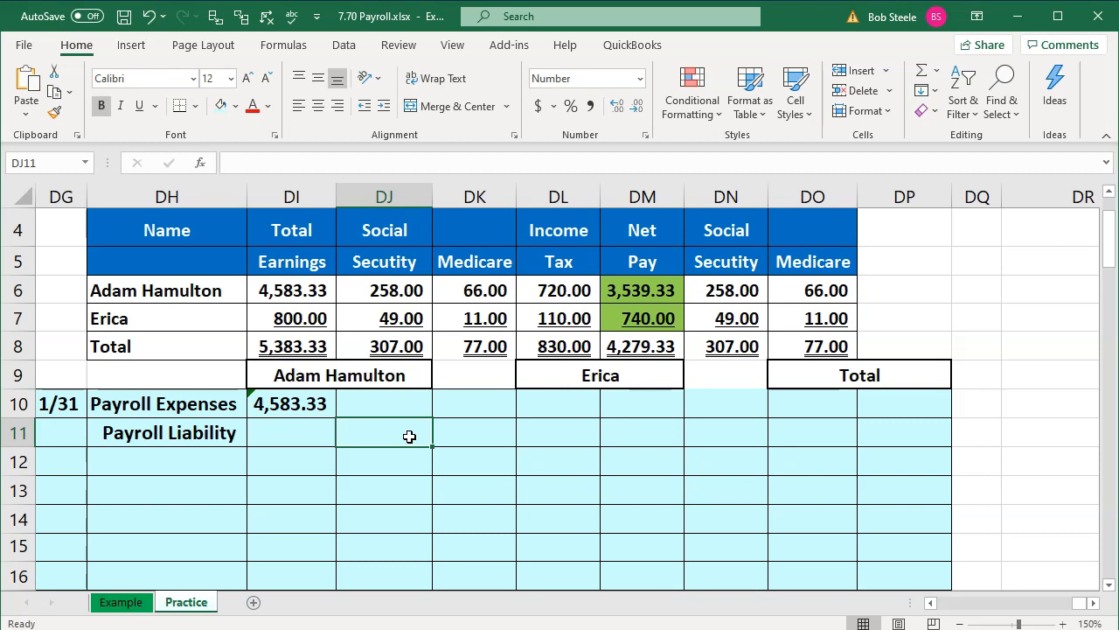
text(-sum()
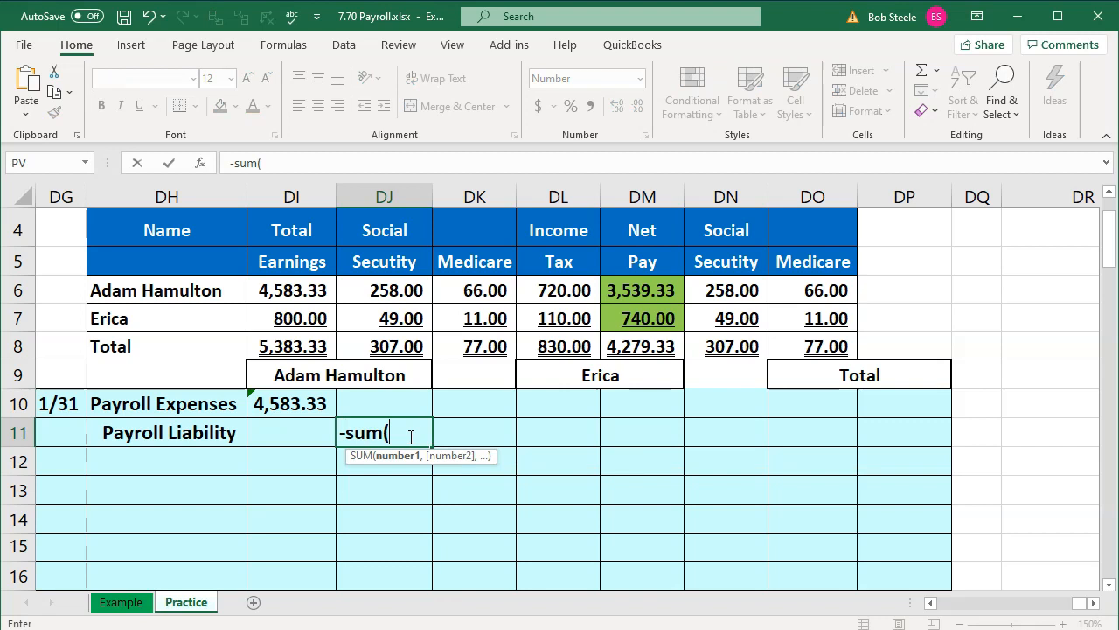
key(Up)
key(Up)
key(Up)
key(Up)
key(Up)
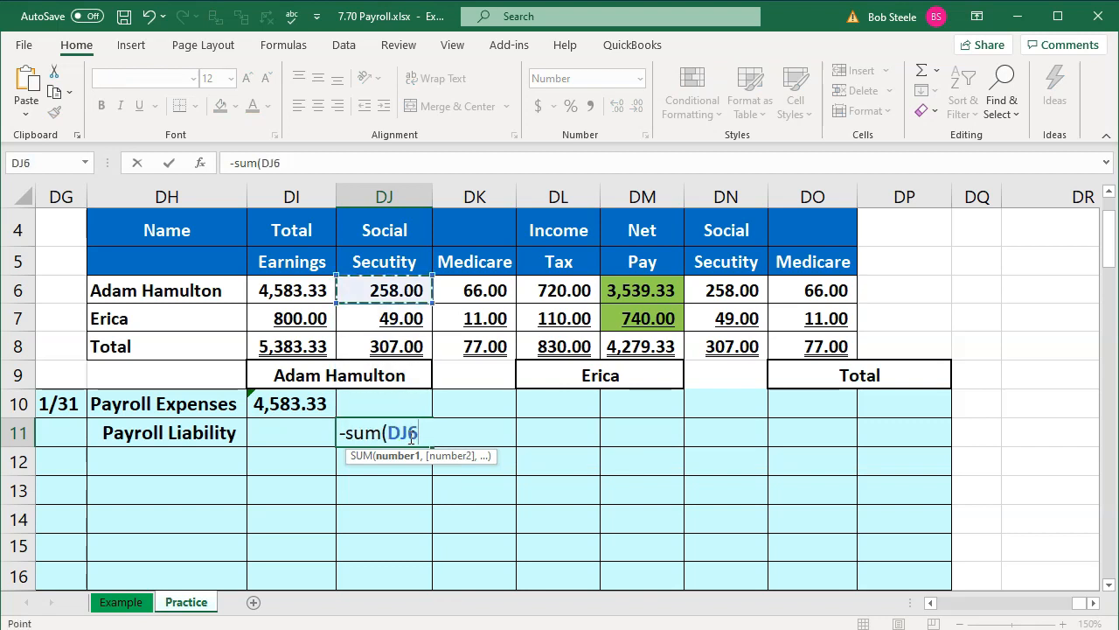
key(shift+Right)
key(shift+Right)
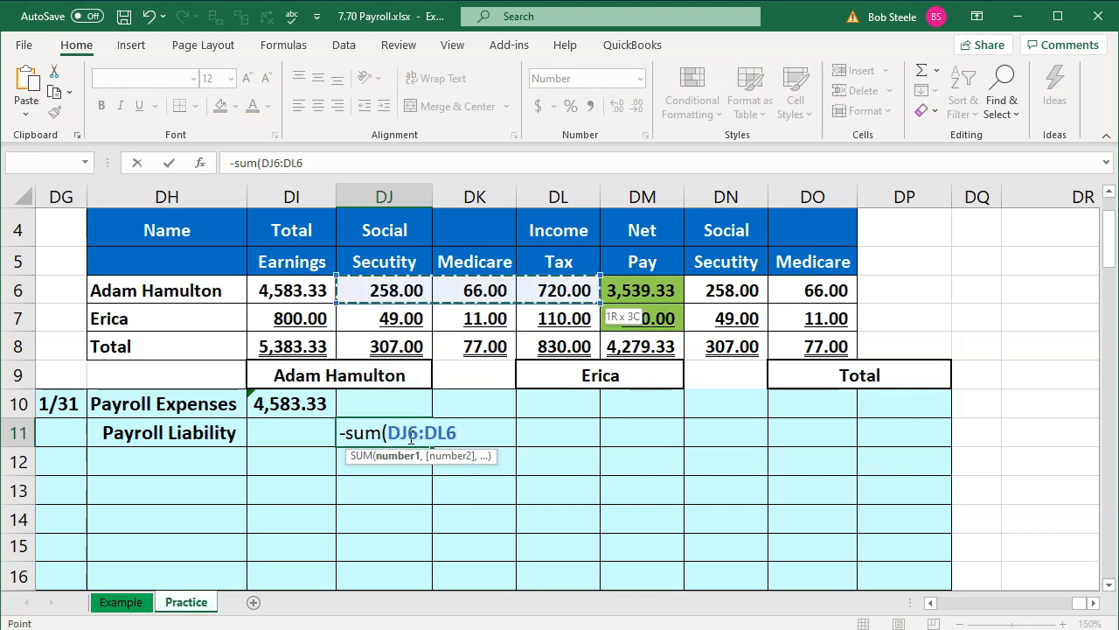
key(Return)
click(407, 432)
drag(397, 289, 550, 285)
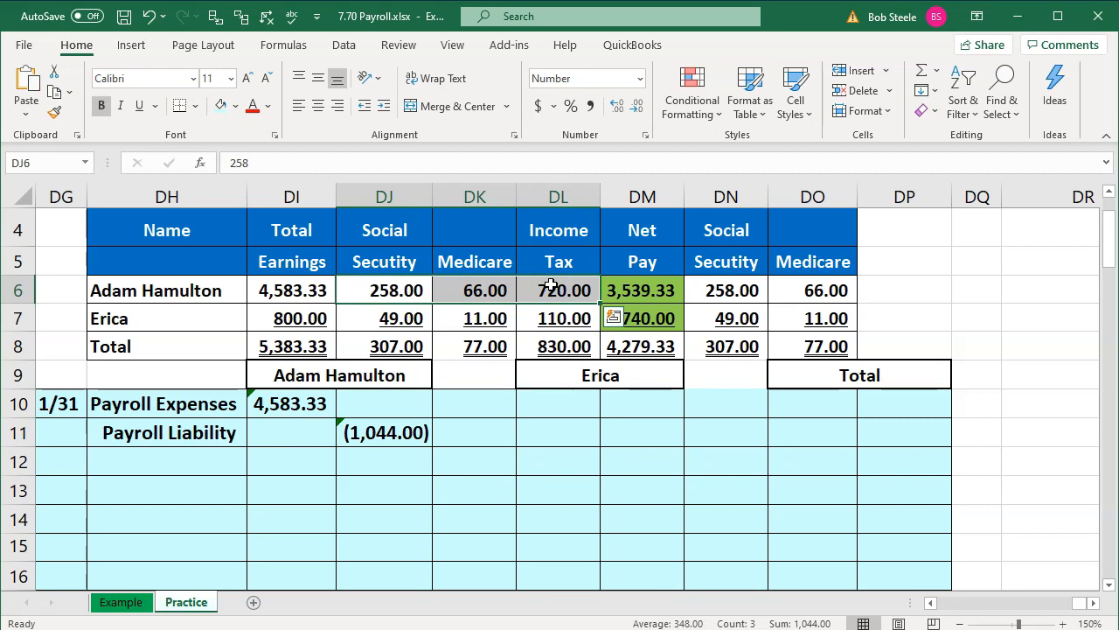
key(Down)
key(Down)
key(Down)
key(Down)
key(Down)
key(Down)
Step: Label the line below Payroll Liability as Checking in DH12
key(Left)
key(Left)
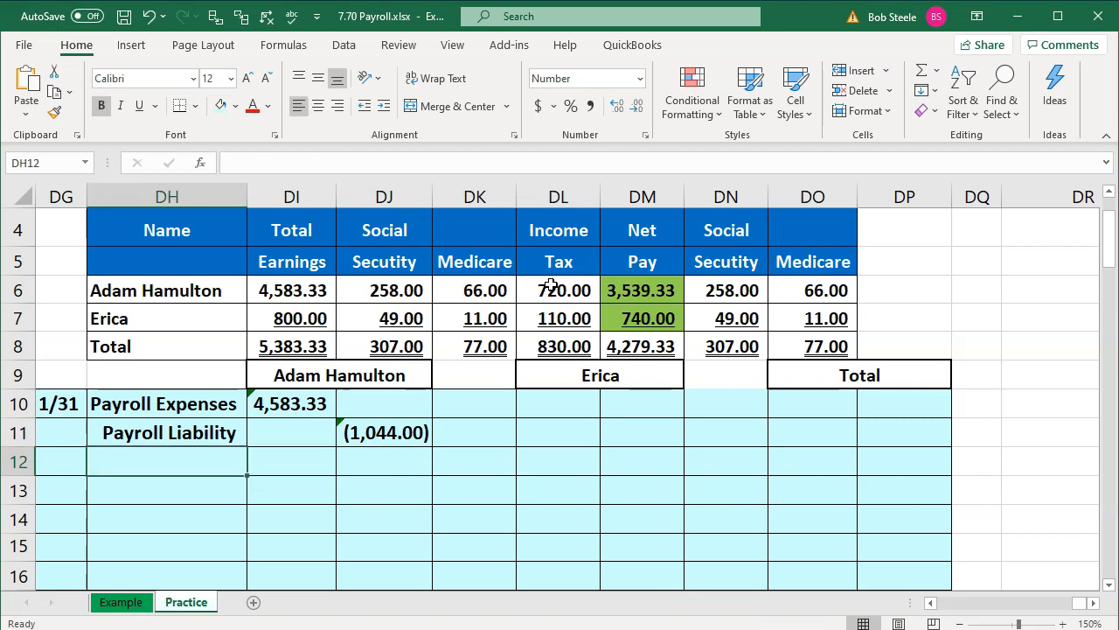
text(C)
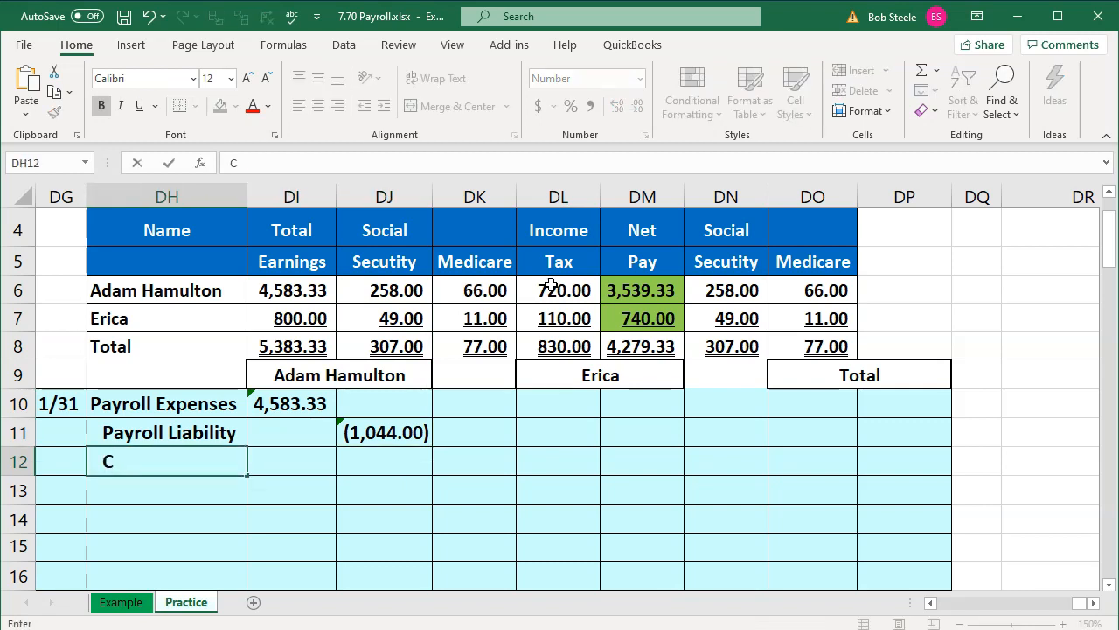
text(hecking)
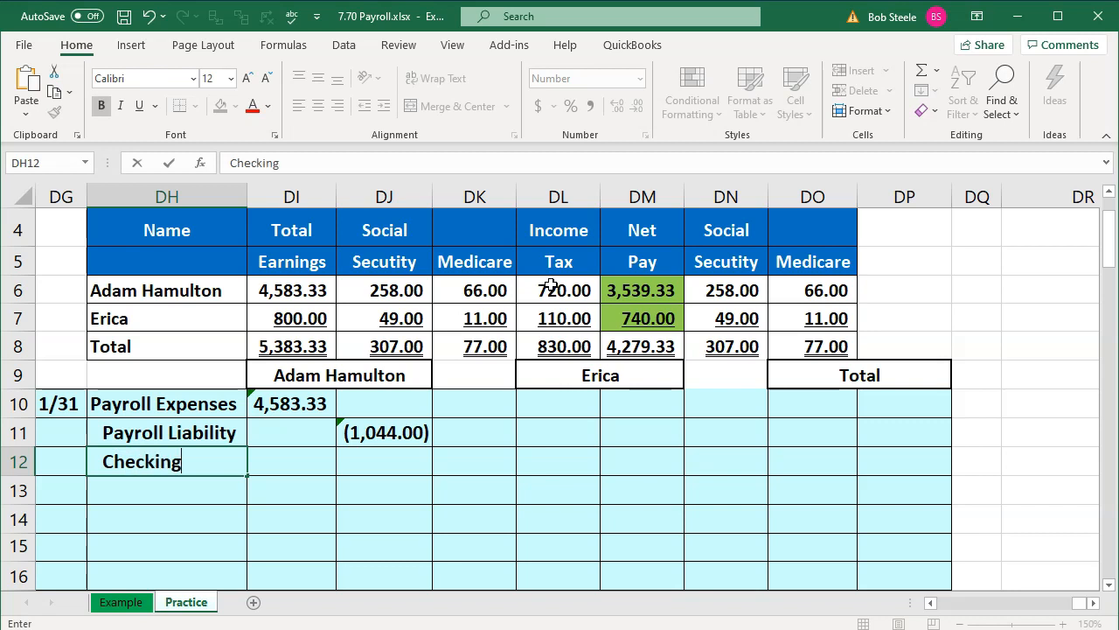
key(Tab)
key(Tab)
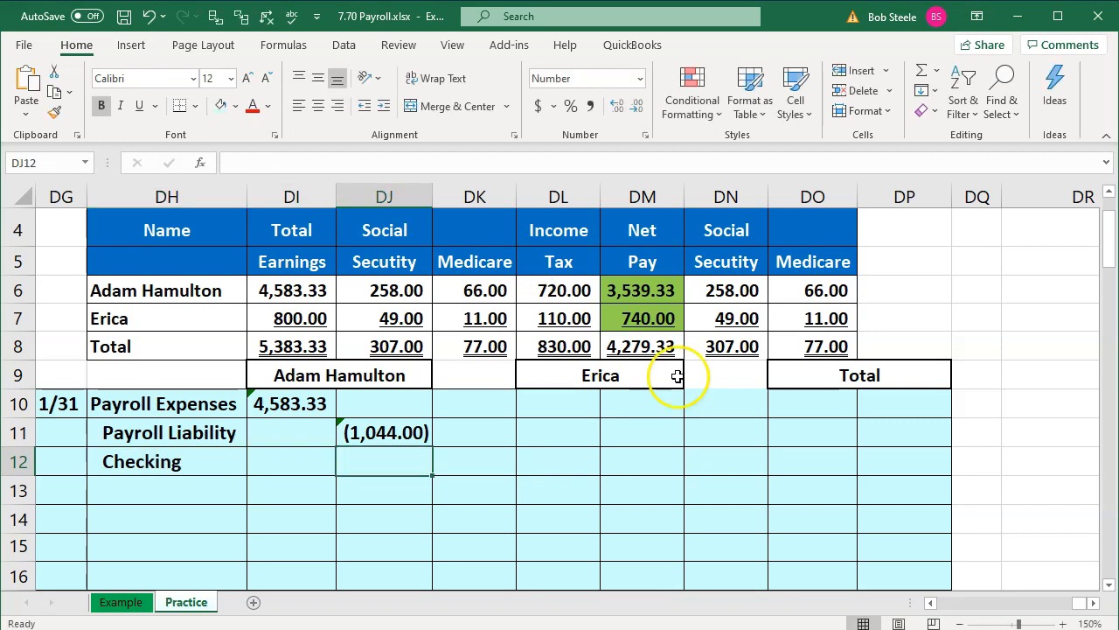
Step: Enter =-SUM(DI10:DJ11) in DJ12 for a (3,539.33) Checking credit
drag(265, 401, 386, 438)
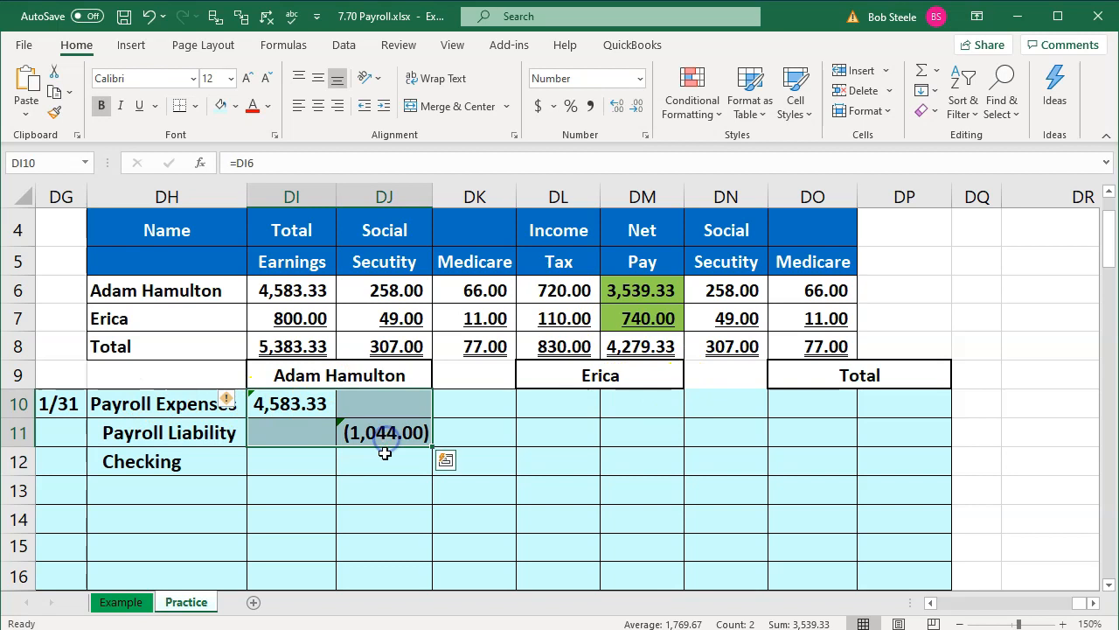
click(386, 458)
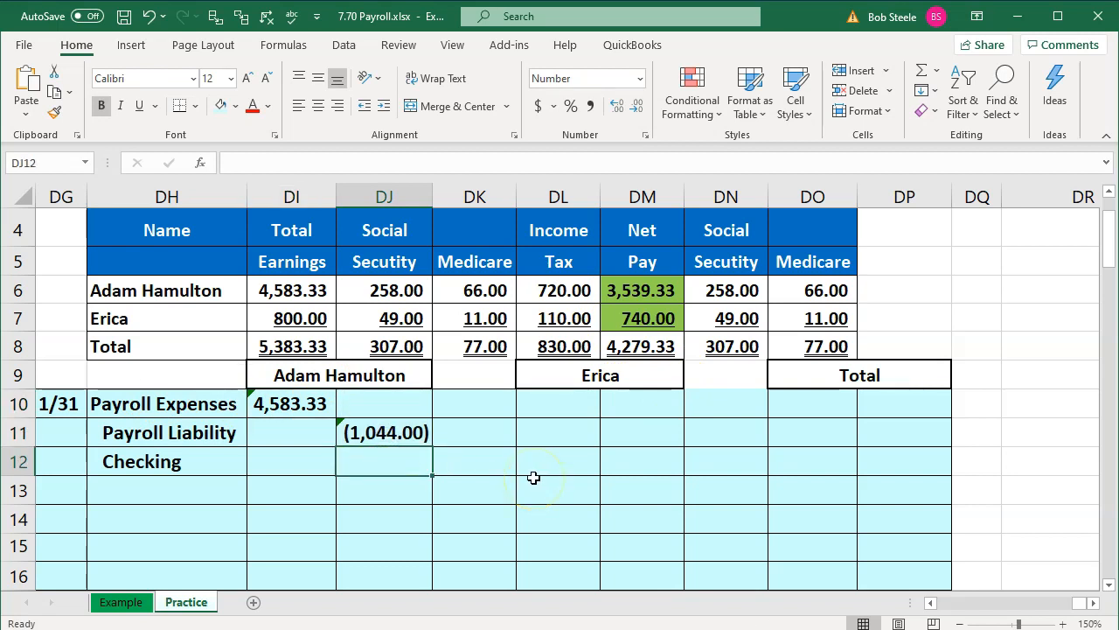
text(-)
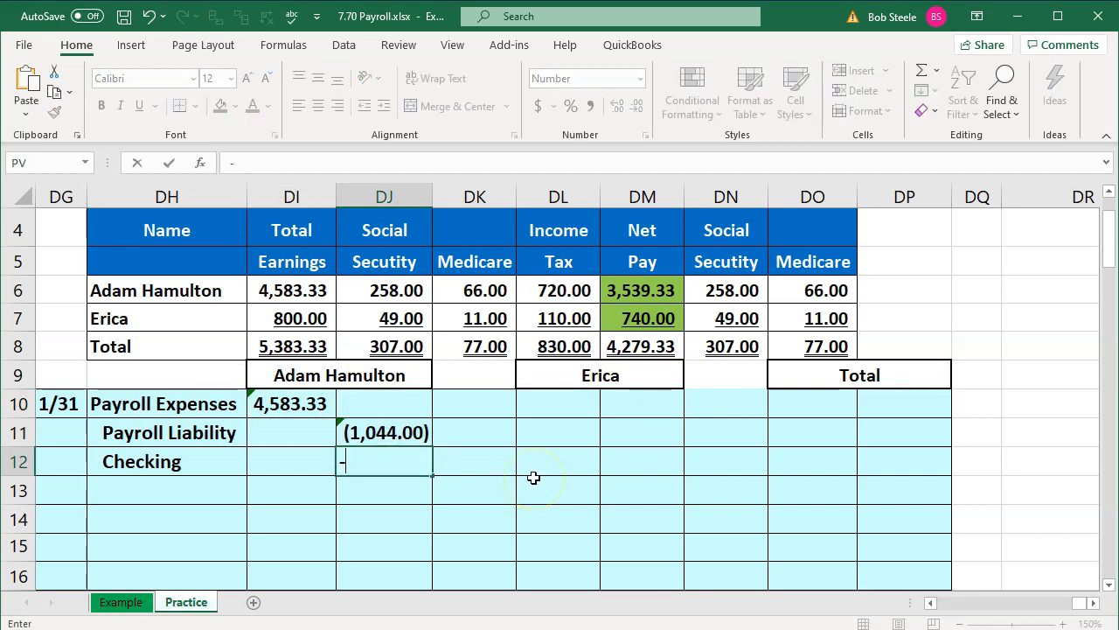
text(sum()
key(Up)
key(shift+Left)
key(Return)
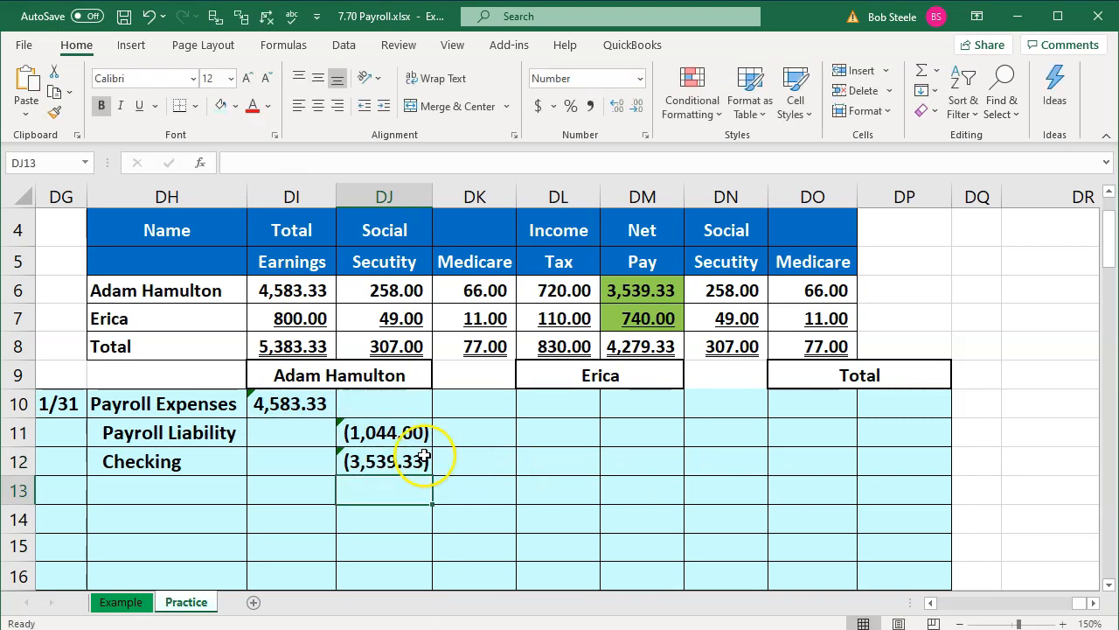
Step: Verify the expense, liability and Checking formulas and total employer Social Security plus Medicare
drag(298, 404, 372, 428)
click(380, 470)
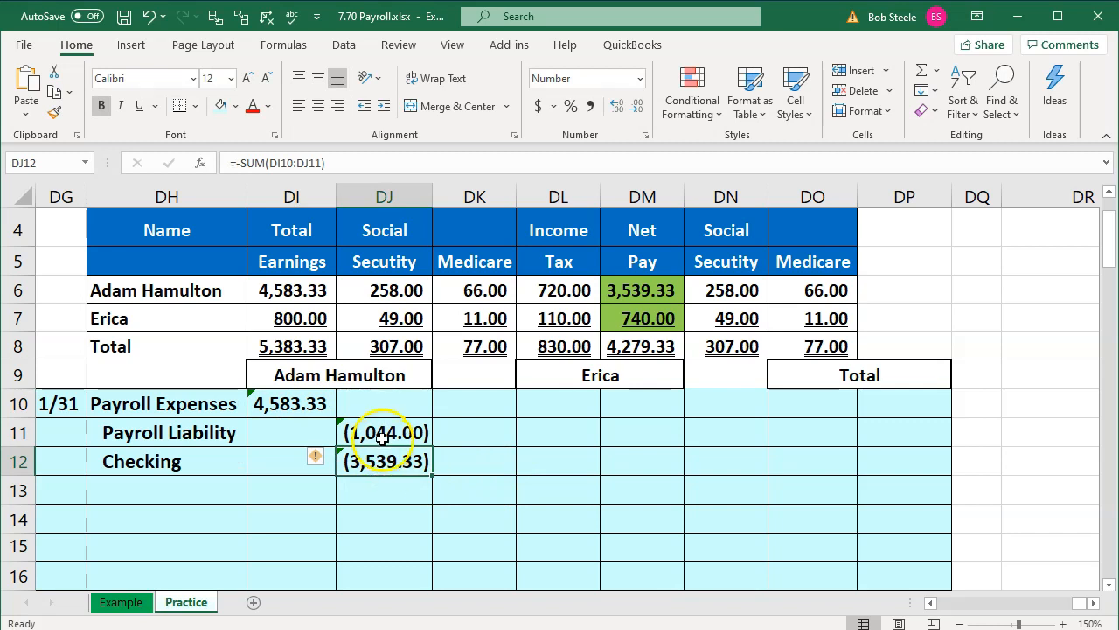
drag(384, 432, 385, 461)
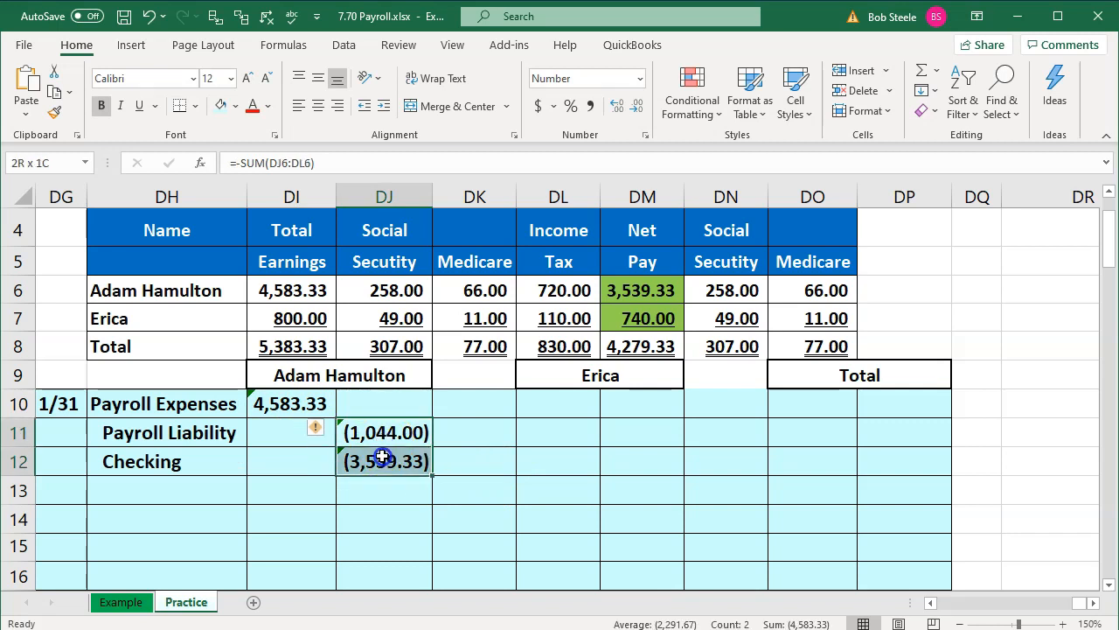
click(293, 405)
click(396, 459)
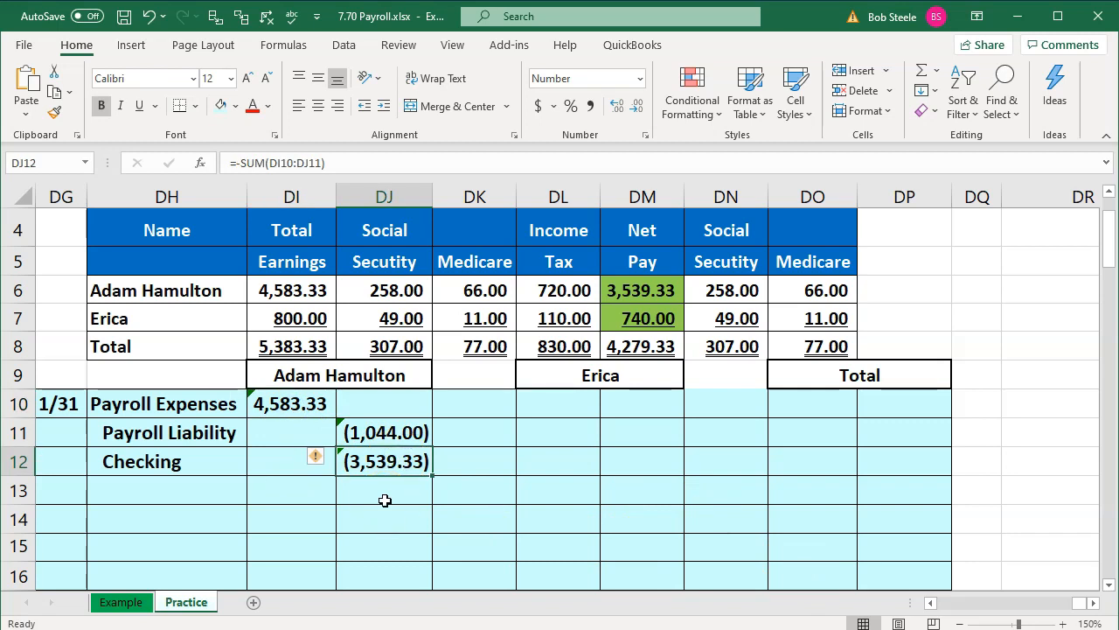
click(378, 433)
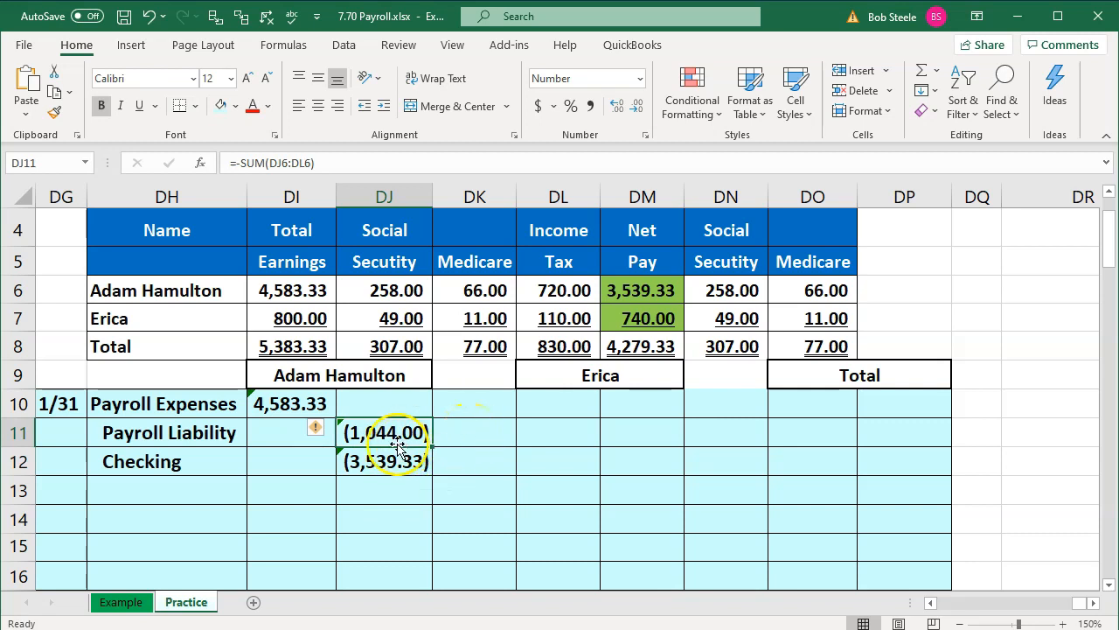
click(283, 404)
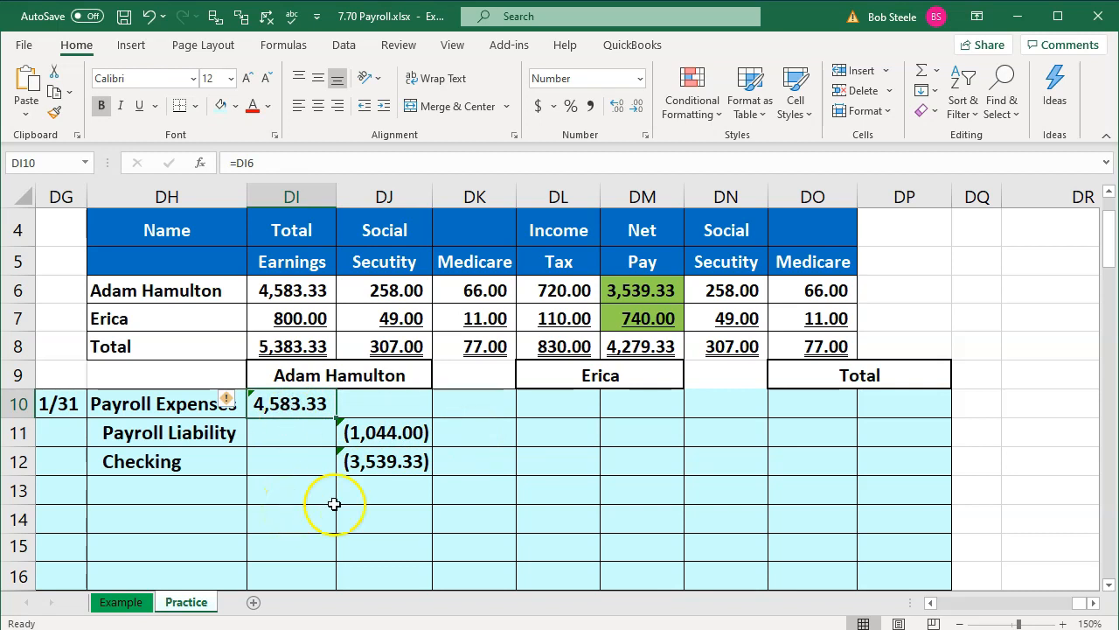
drag(717, 291, 784, 291)
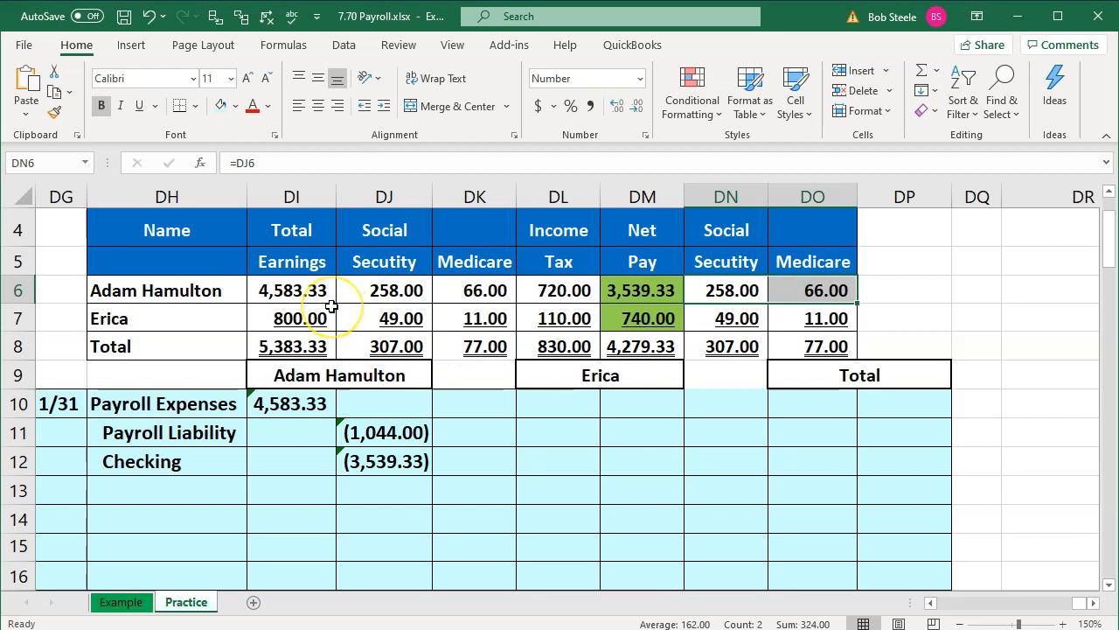
Step: Add a Payroll Expenses line summing employer Social Security and Medicare to 324.00
click(169, 516)
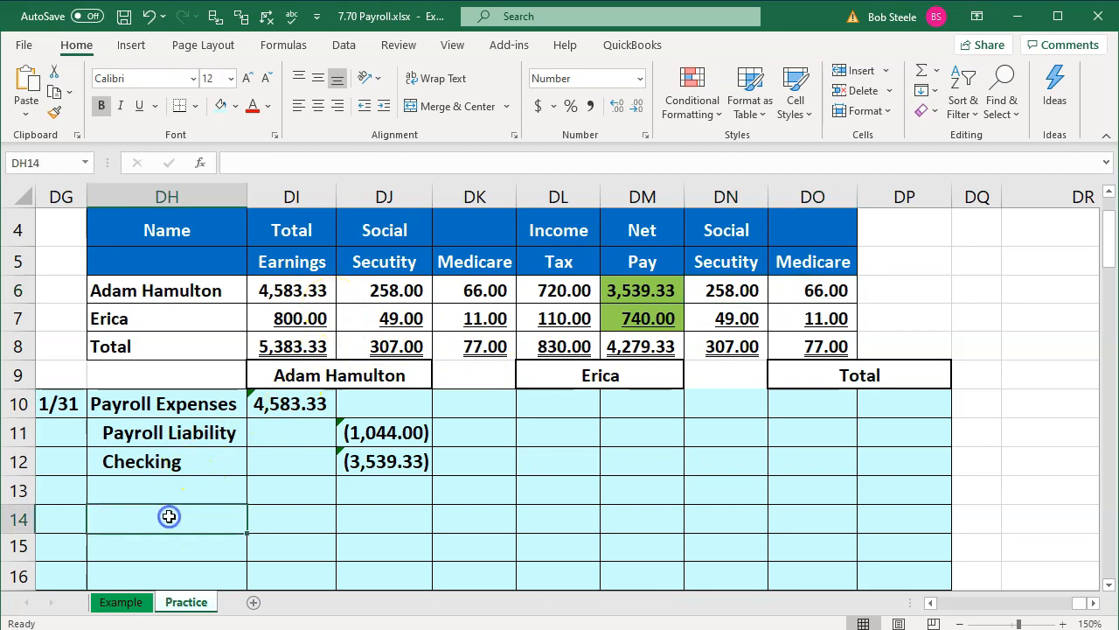
text(P)
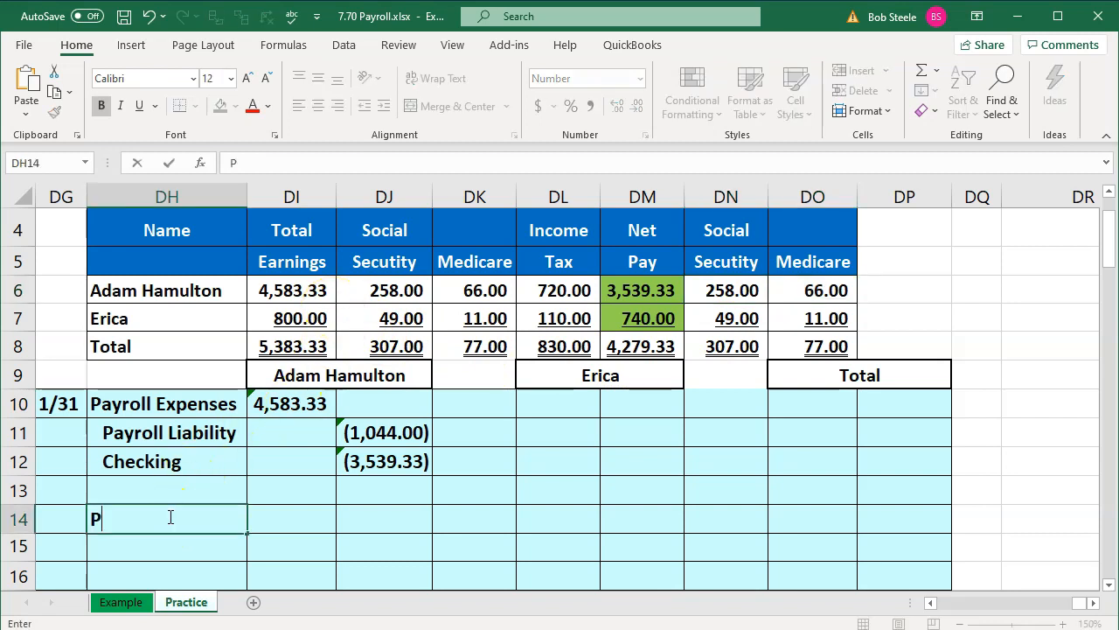
text(ayroll Expenses)
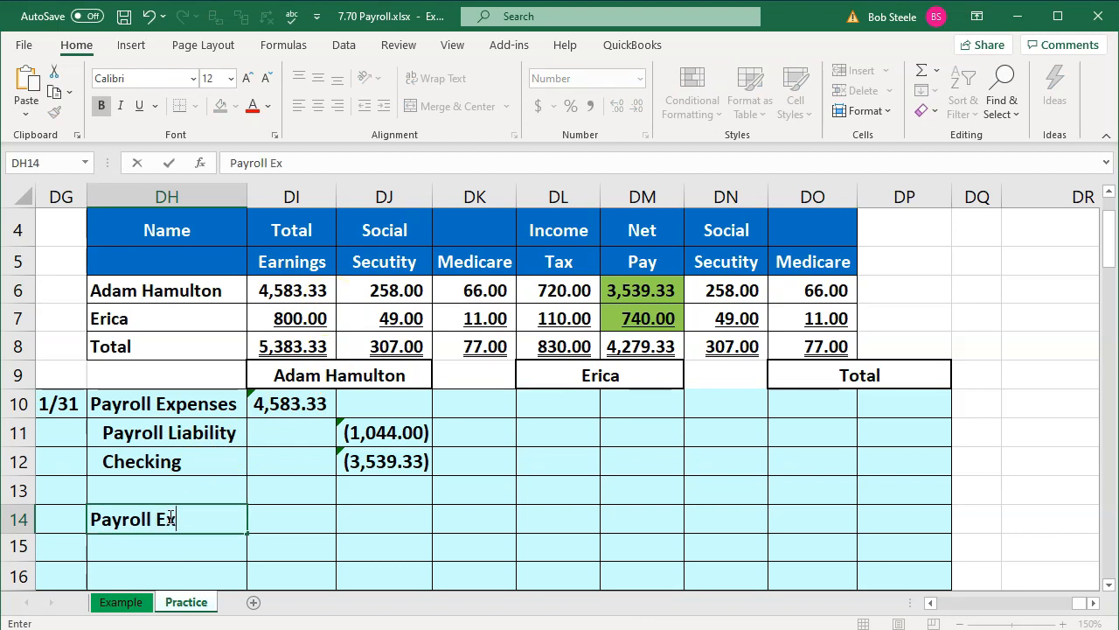
key(Tab)
text(=)
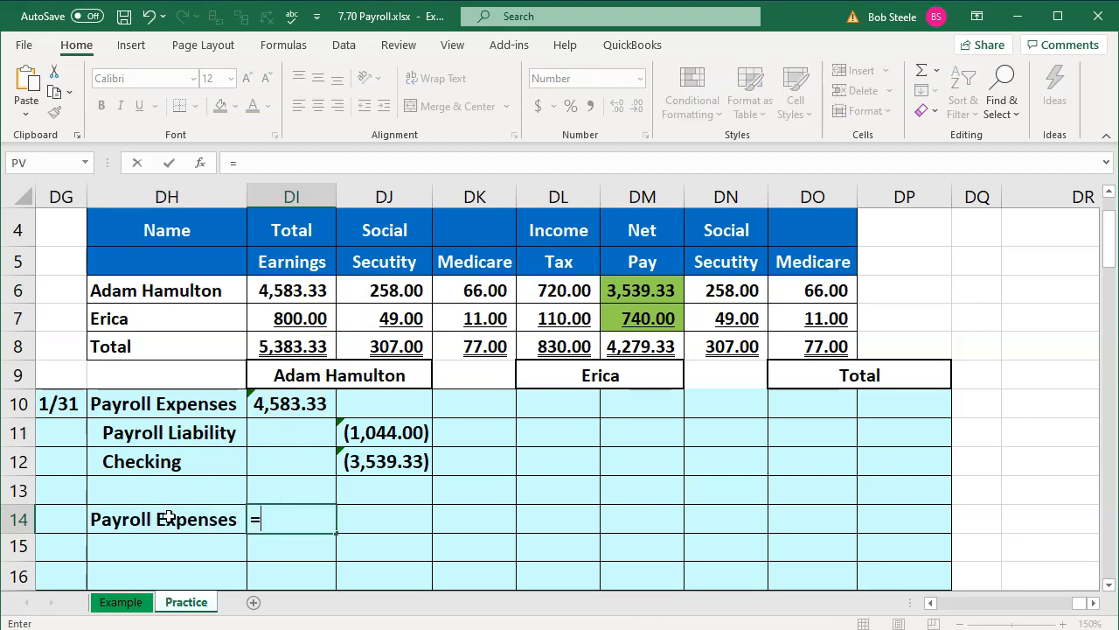
text(sum()
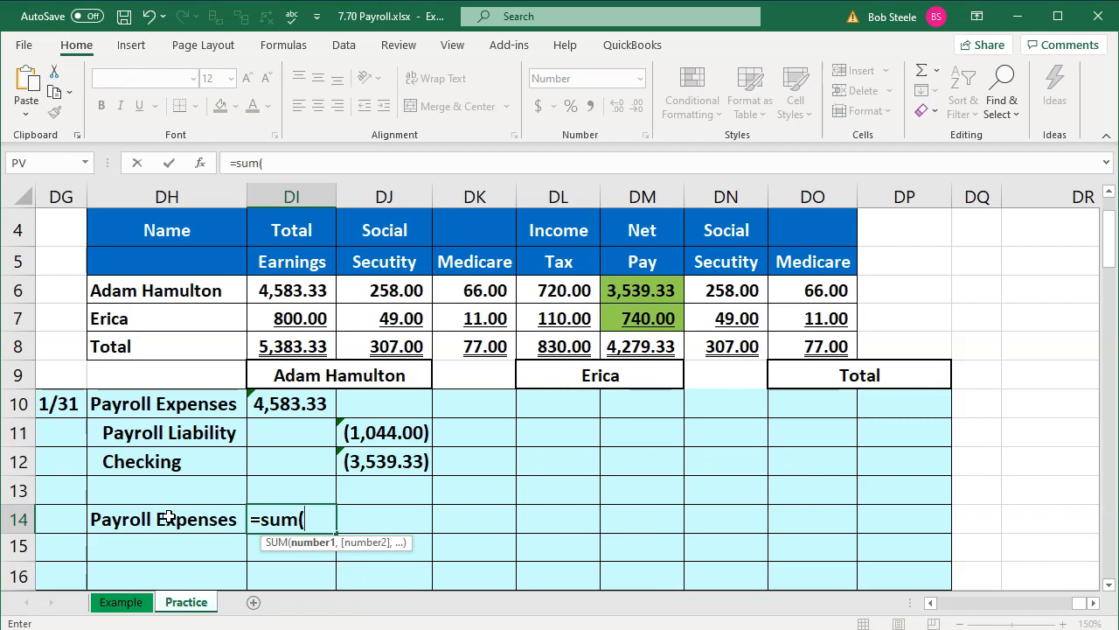
drag(762, 289, 805, 287)
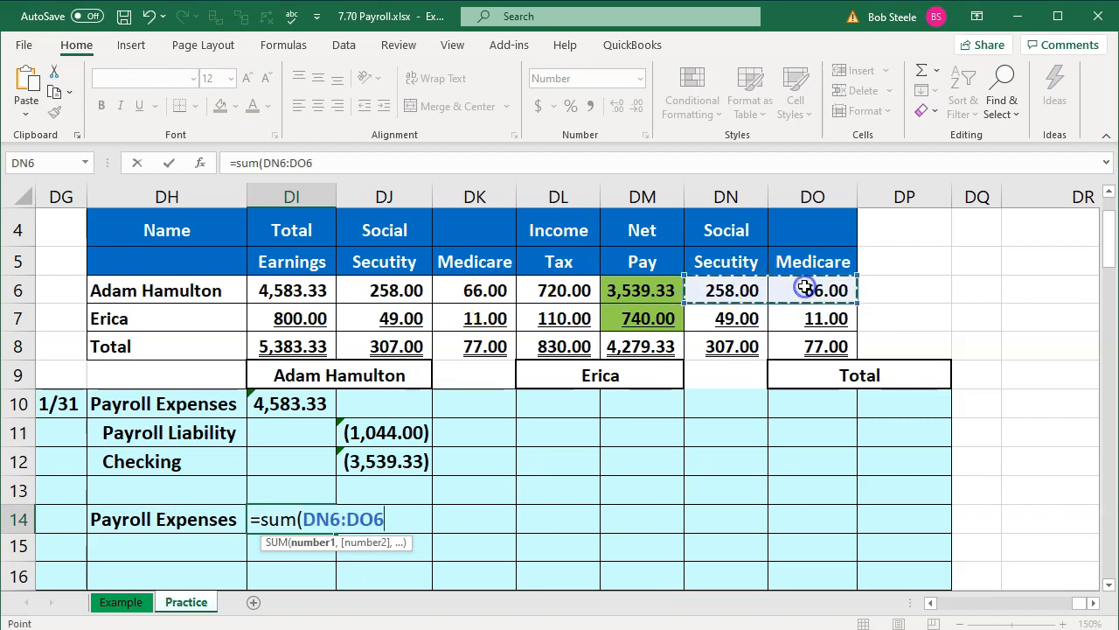
key(Return)
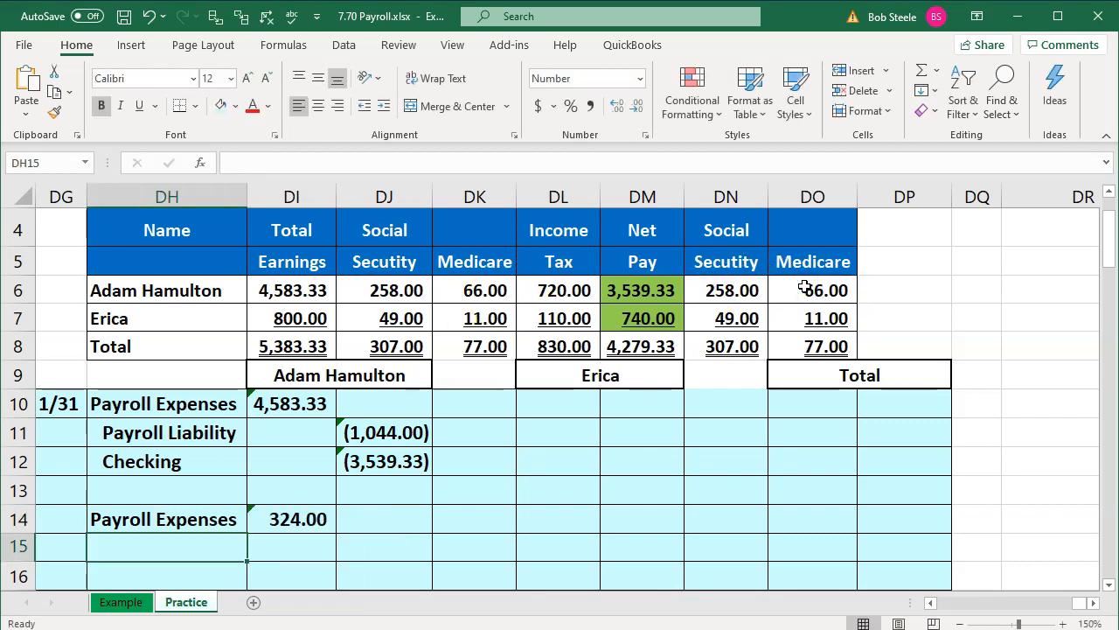
Step: Add a Payroll Liability line crediting (324.00) and confirm both tax pairs sum to 324.00
text(Pyao)
key(BackSpace)
key(BackSpace)
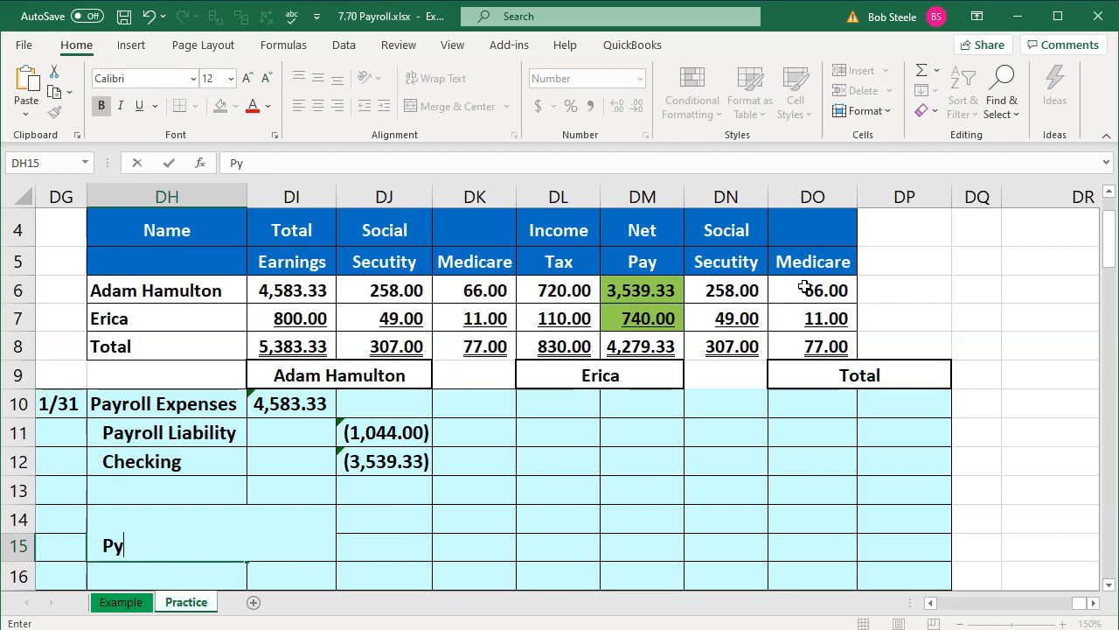
text(ayroll )
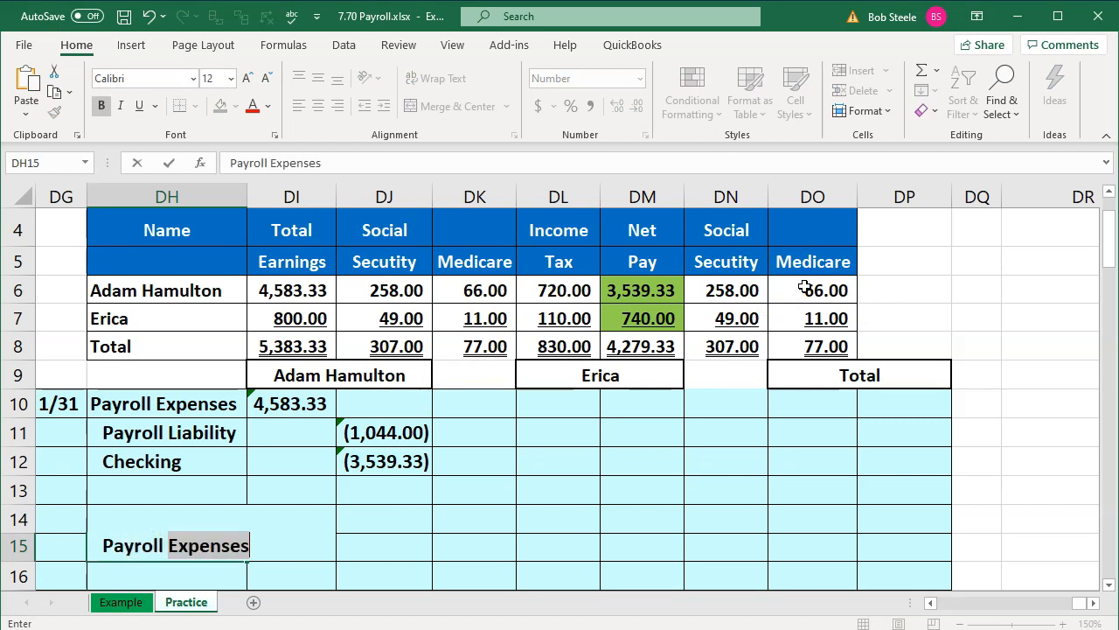
text(Liability)
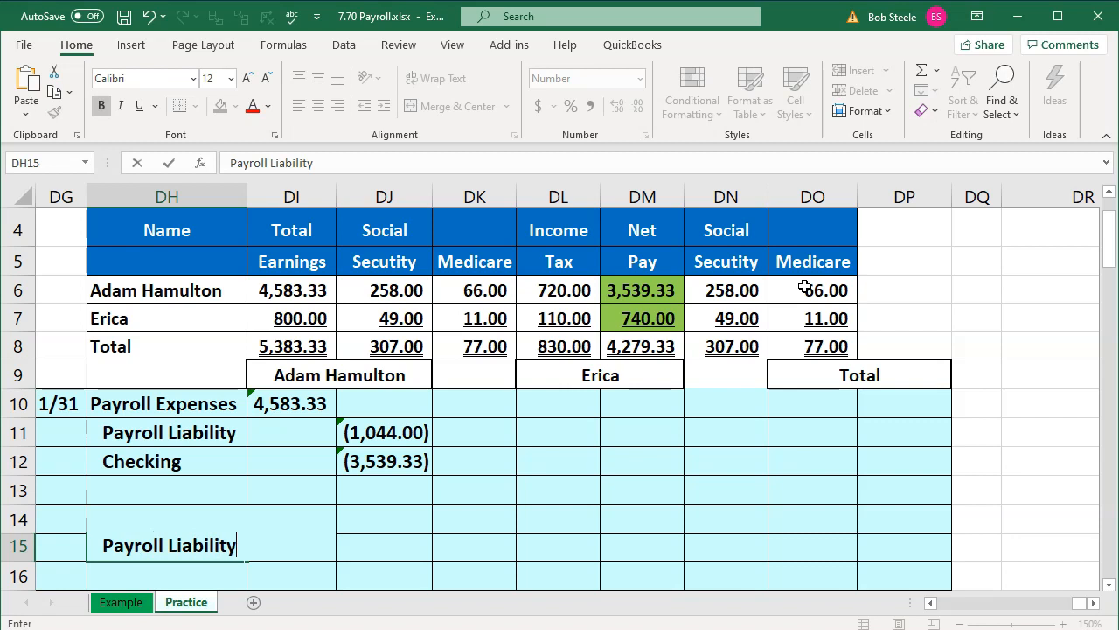
key(Tab)
key(Tab)
text(-)
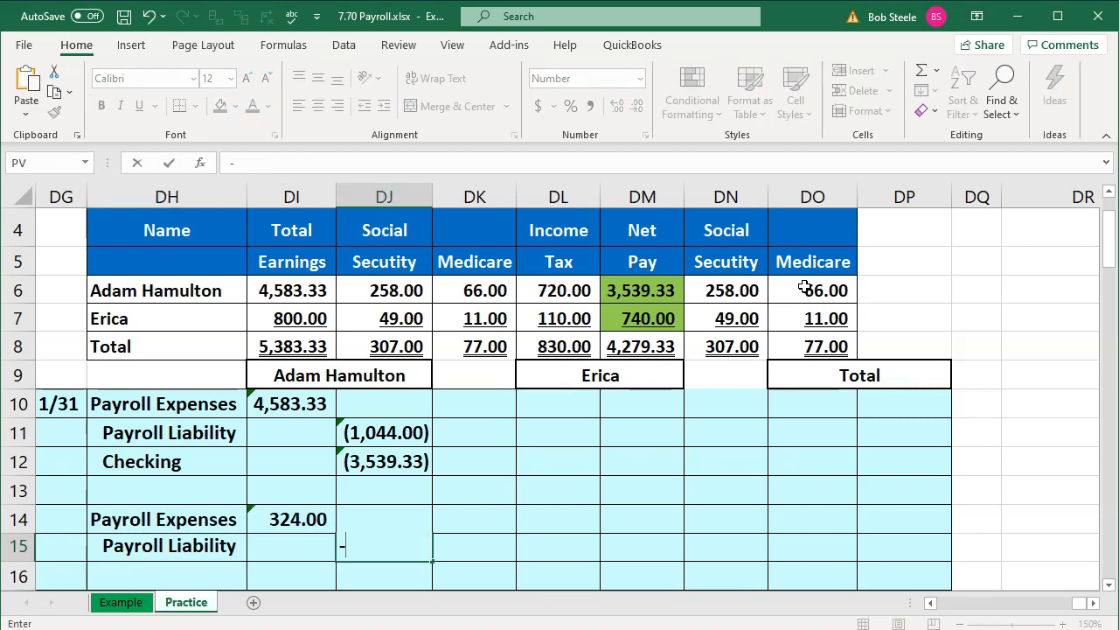
key(Up)
key(Left)
key(Return)
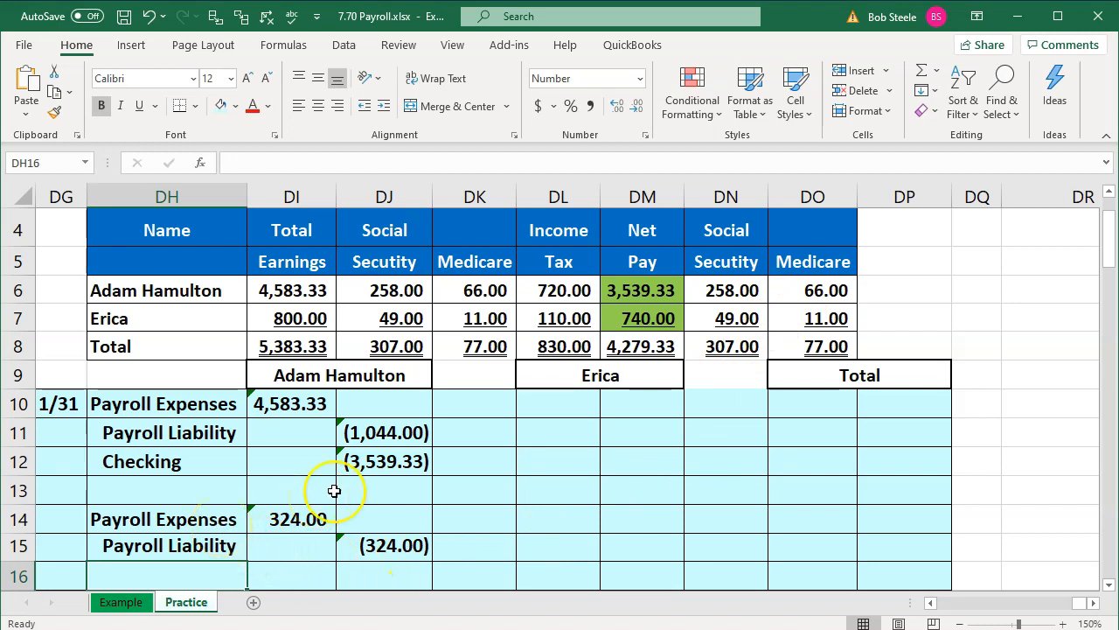
drag(410, 289, 516, 283)
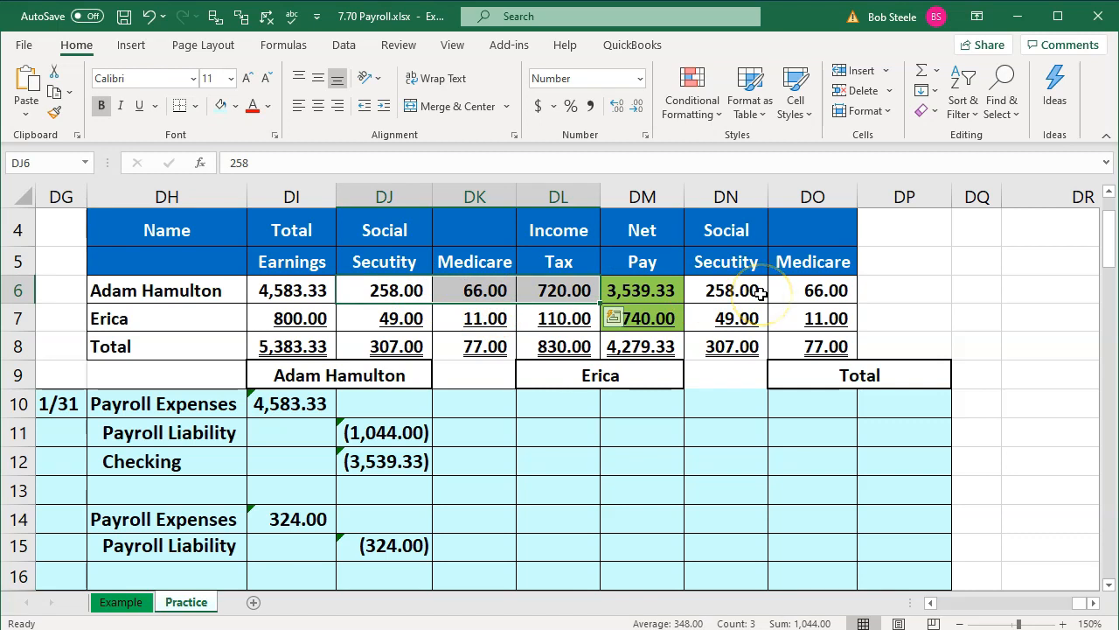
drag(760, 295, 794, 289)
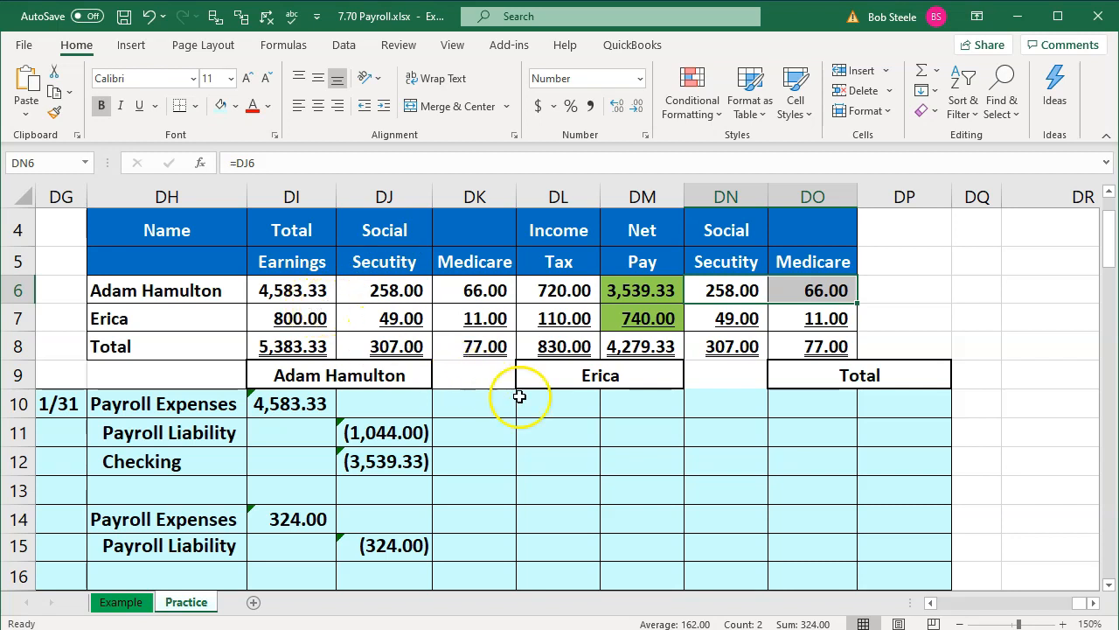
Step: Enter =DI7 in DL10 for the second employee's 800.00 payroll expense
click(550, 406)
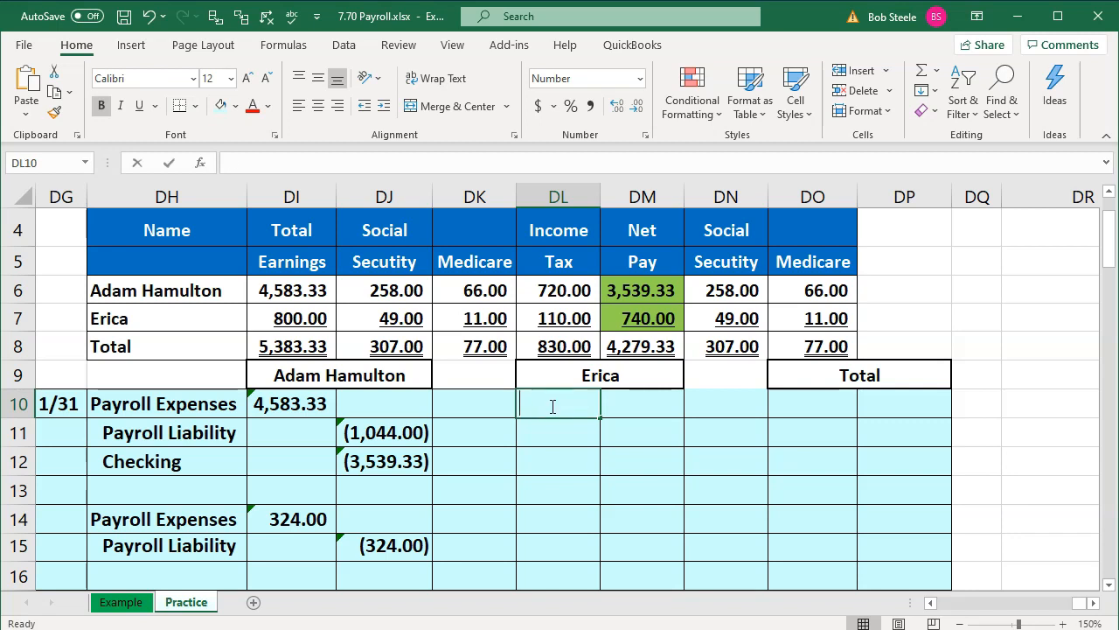
text(=)
key(Left)
key(Left)
key(Left)
key(Up)
key(Up)
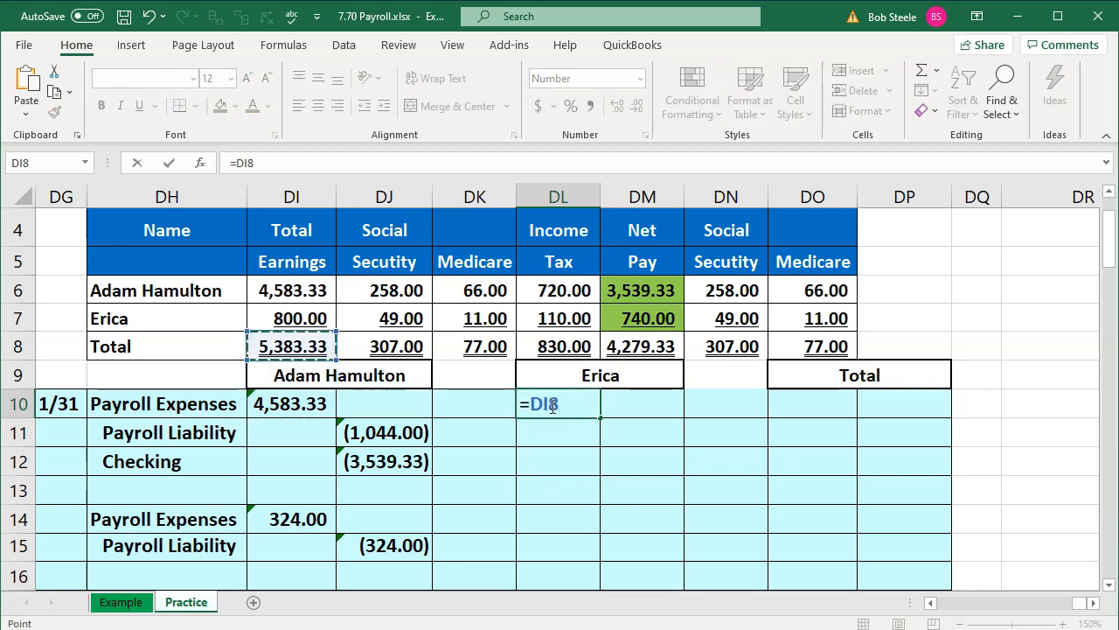
key(Up)
key(Return)
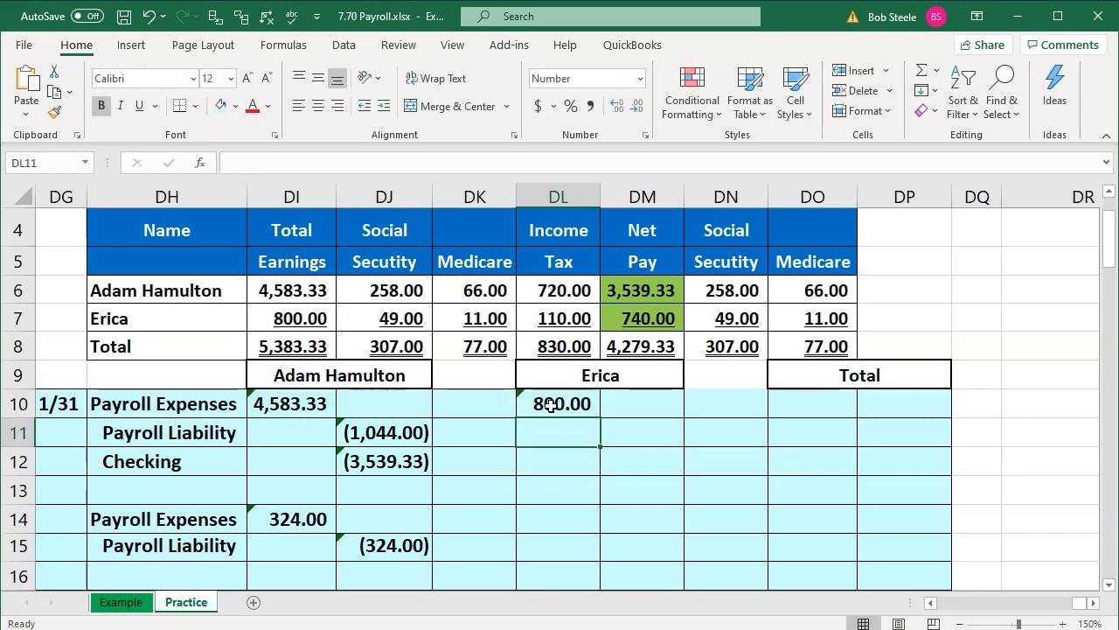
Step: Enter =-SUM(DJ7:DL7) in DM11 for a (170.00) payroll liability
key(Right)
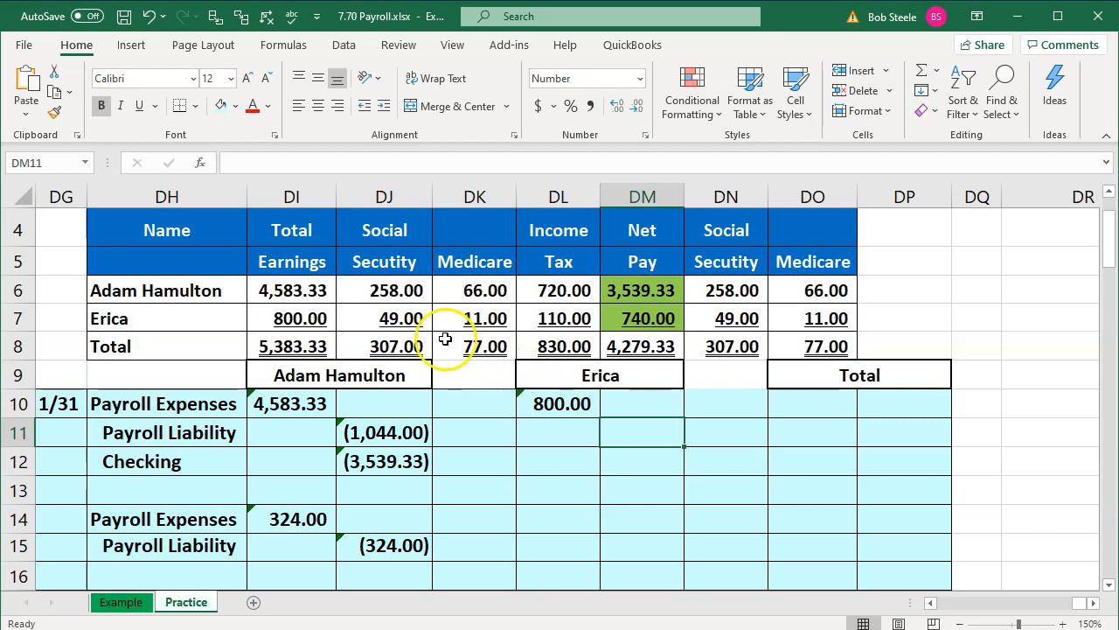
drag(398, 319, 521, 321)
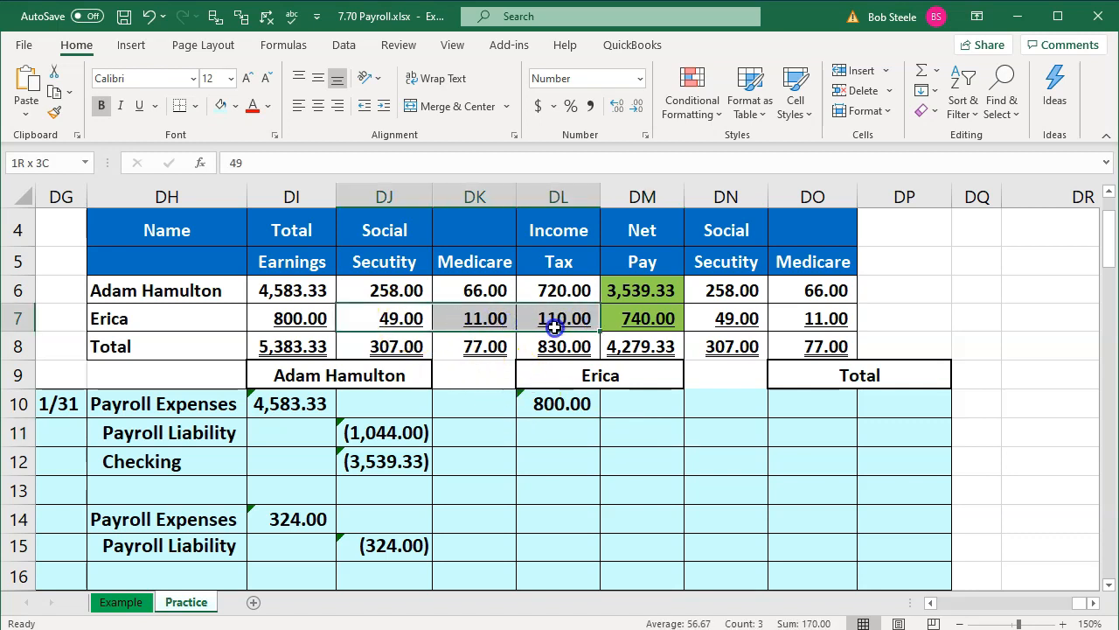
click(635, 430)
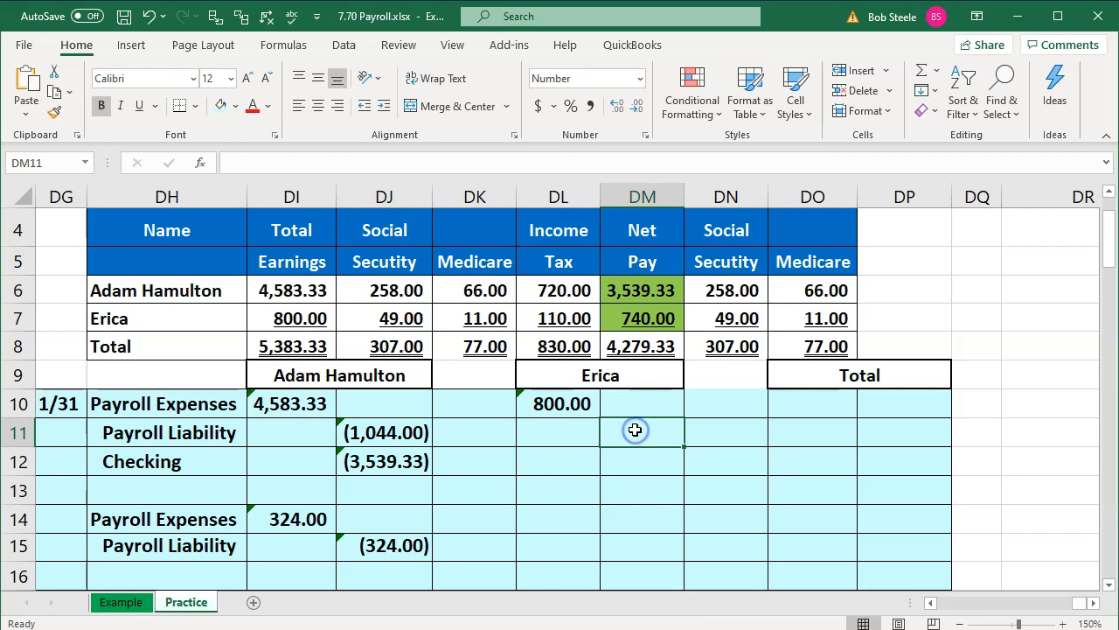
text(-sum()
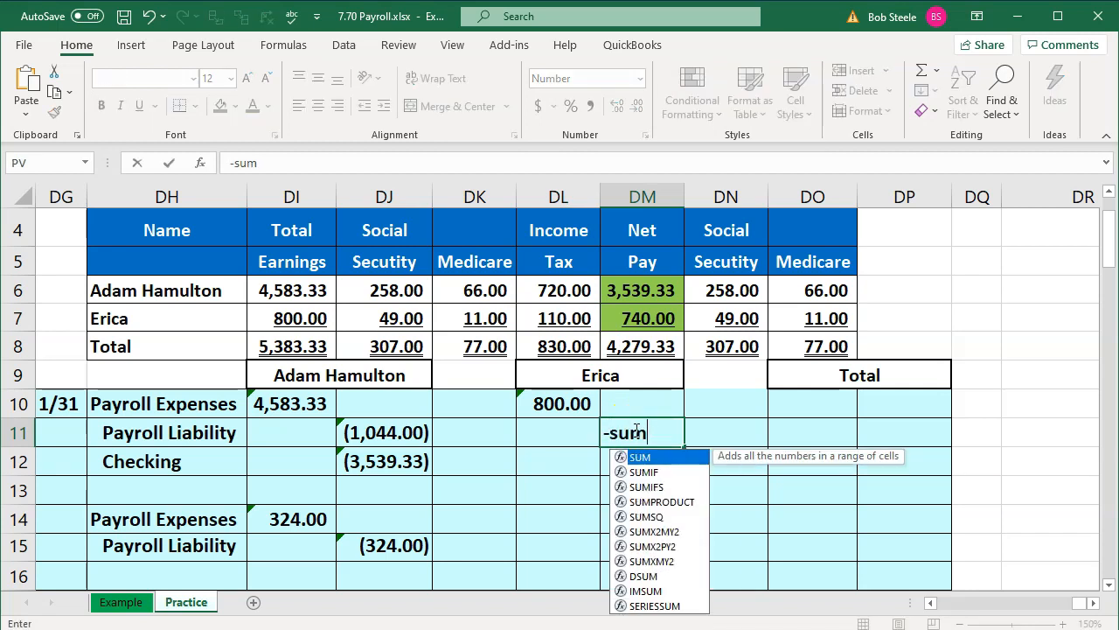
key(Left)
key(Left)
key(Left)
key(Up)
key(Up)
key(Up)
key(Up)
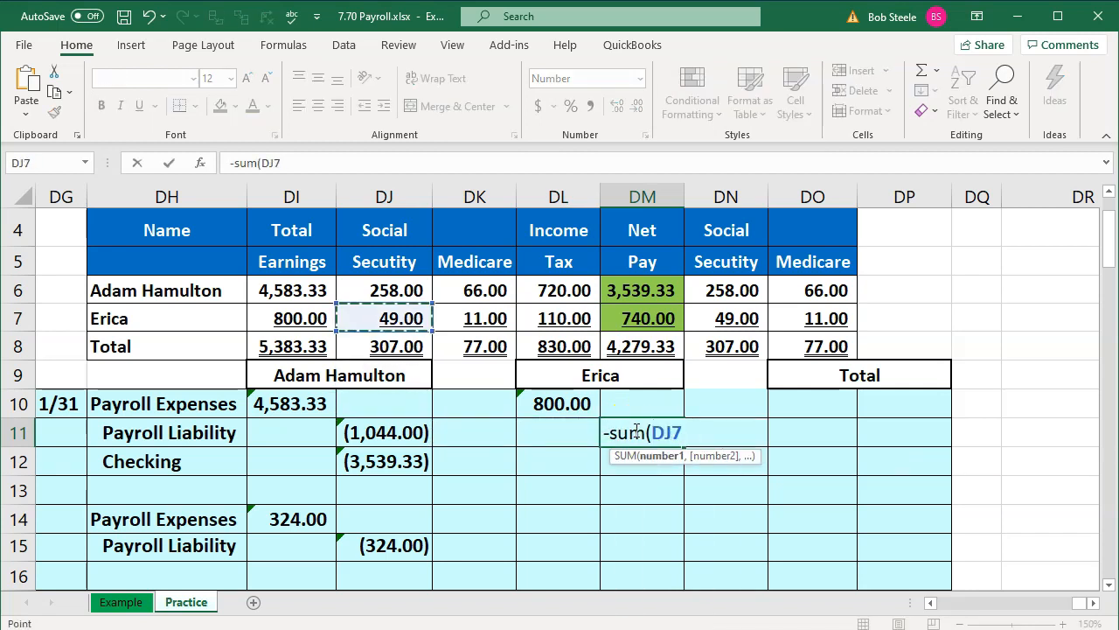
key(shift+Right)
key(shift+Right)
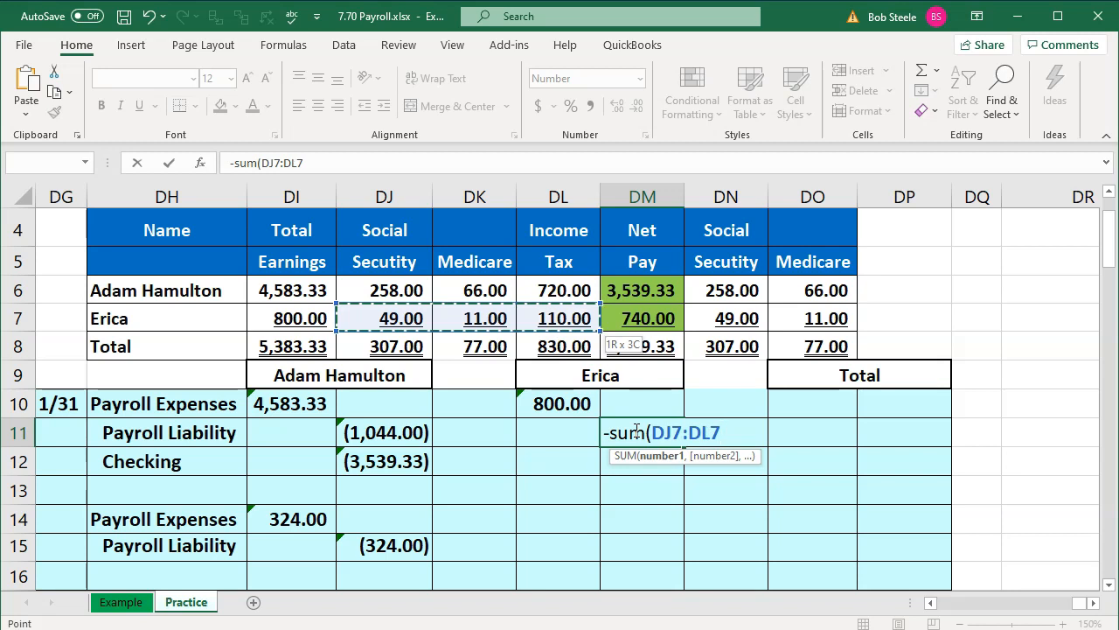
key(Return)
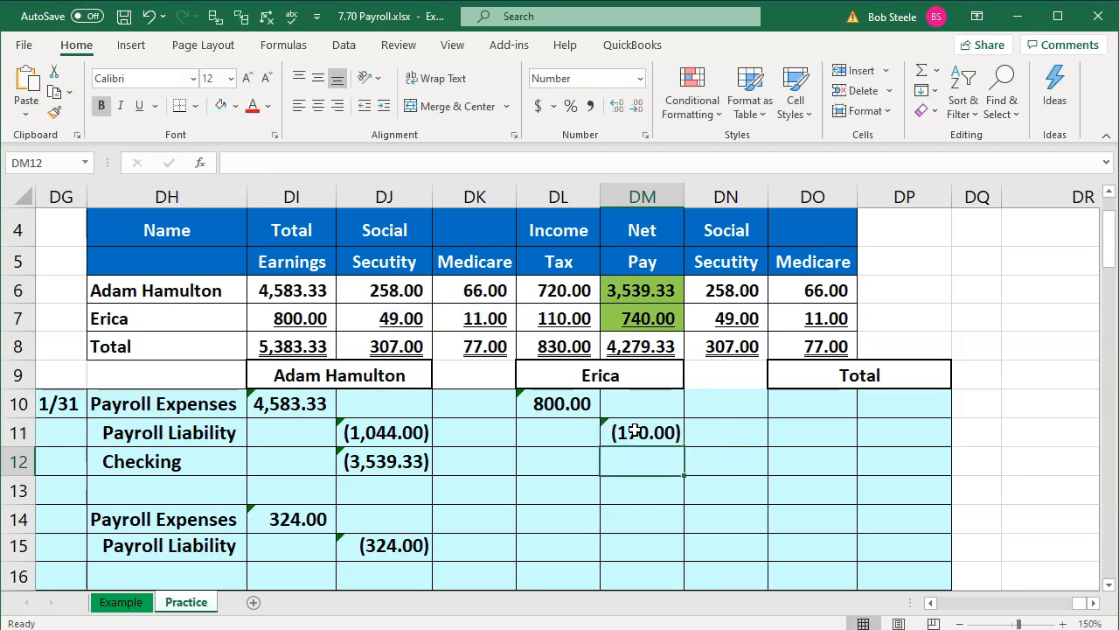
Step: Enter =-SUM(DL10:DM11) in DM12 for a (630.00) Checking credit
text(-sum()
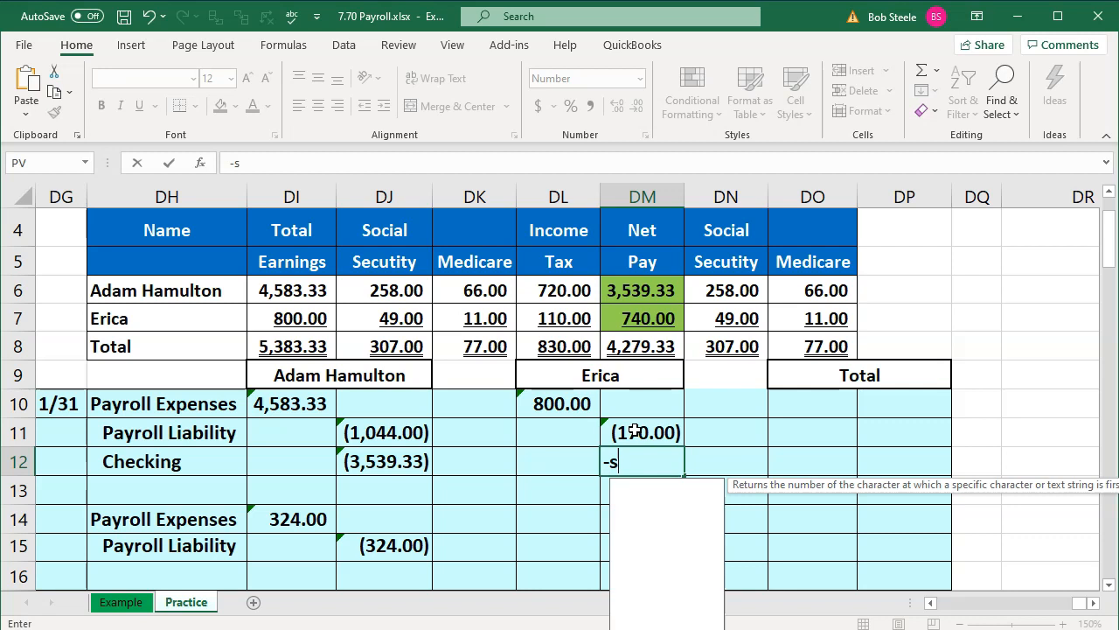
drag(637, 431, 564, 404)
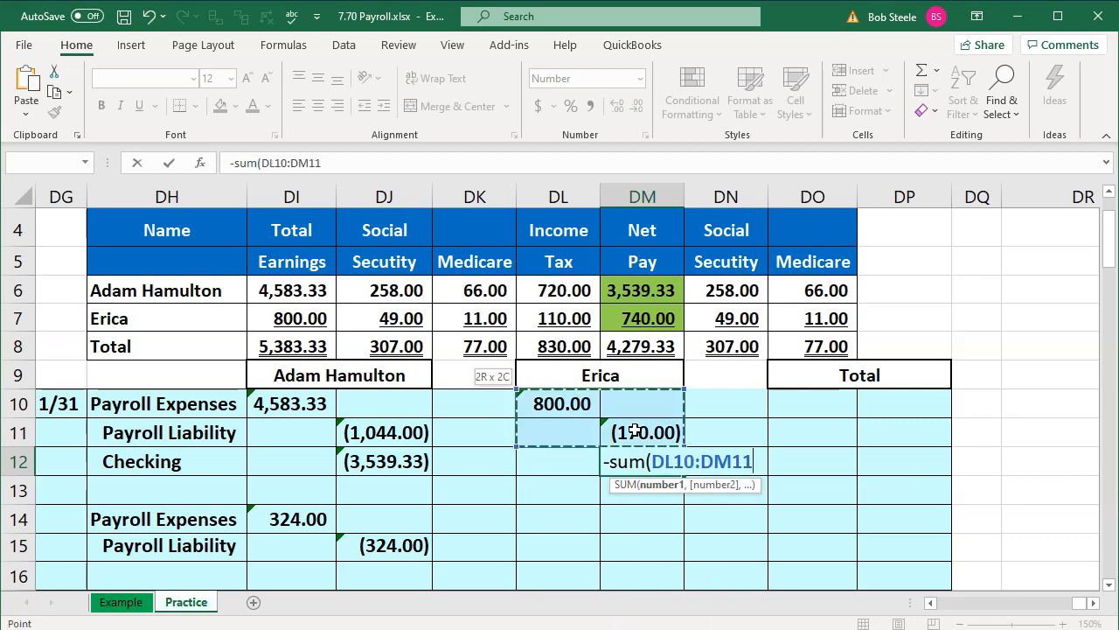
key(Return)
drag(678, 440, 654, 458)
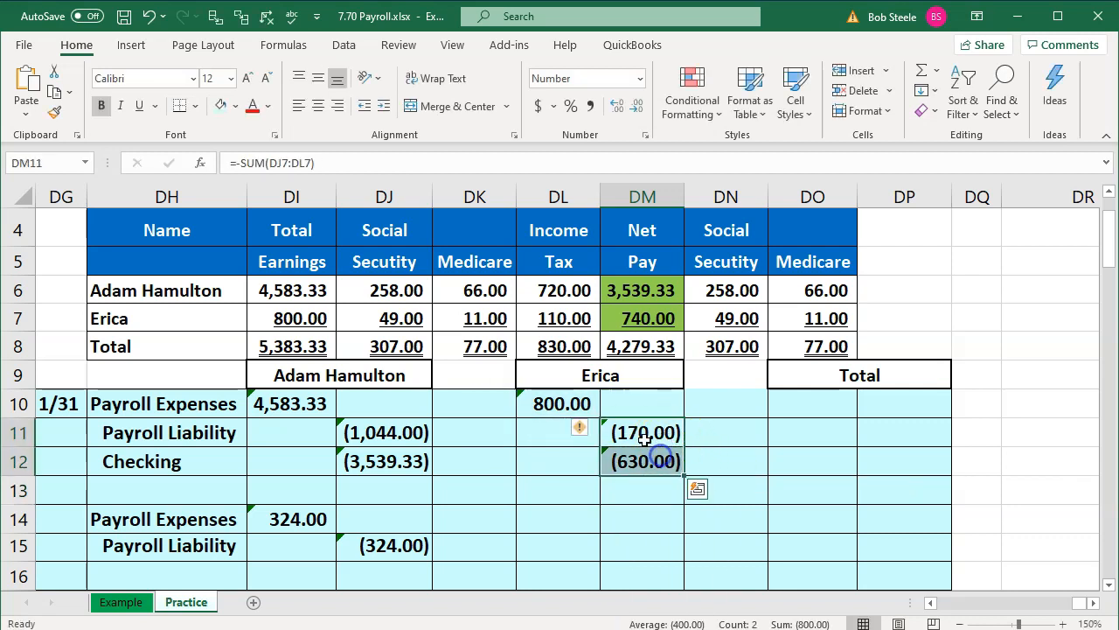
Step: Enter =SUM(DN7:DO7) in DL14 for a 60.00 employer-tax expense
click(577, 516)
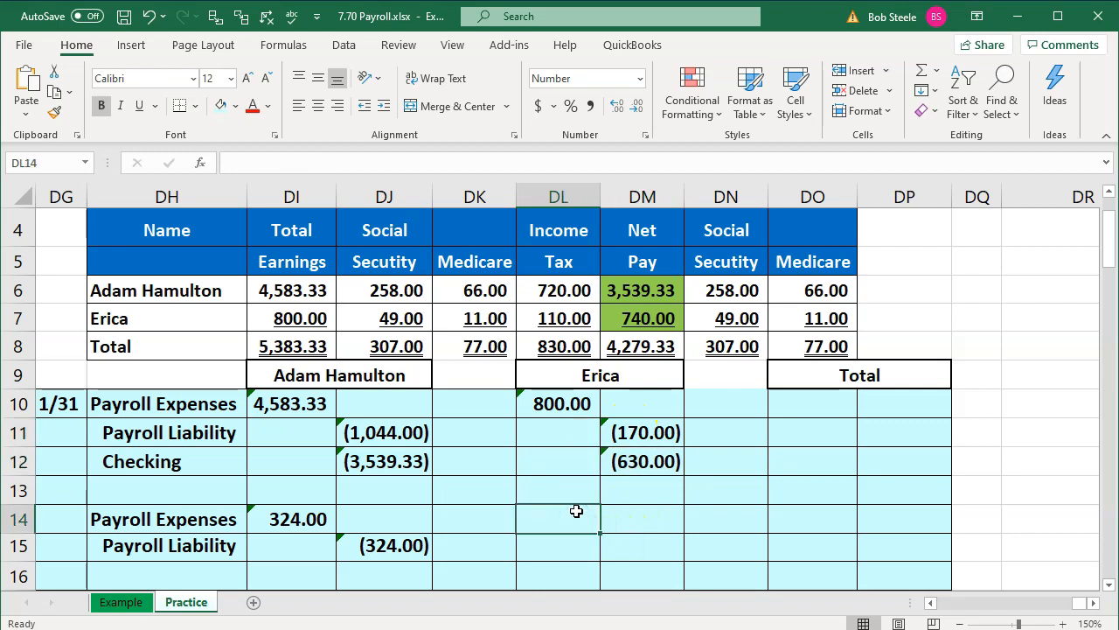
text(=)
key(Right)
key(Right)
key(Up)
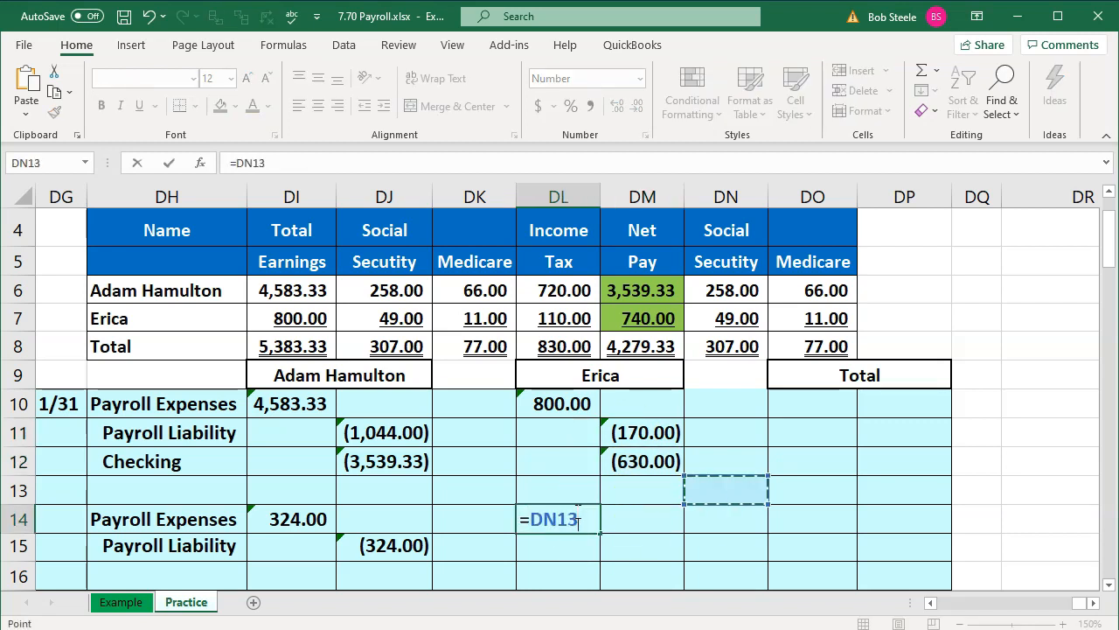
key(Up)
key(Up)
key(Up)
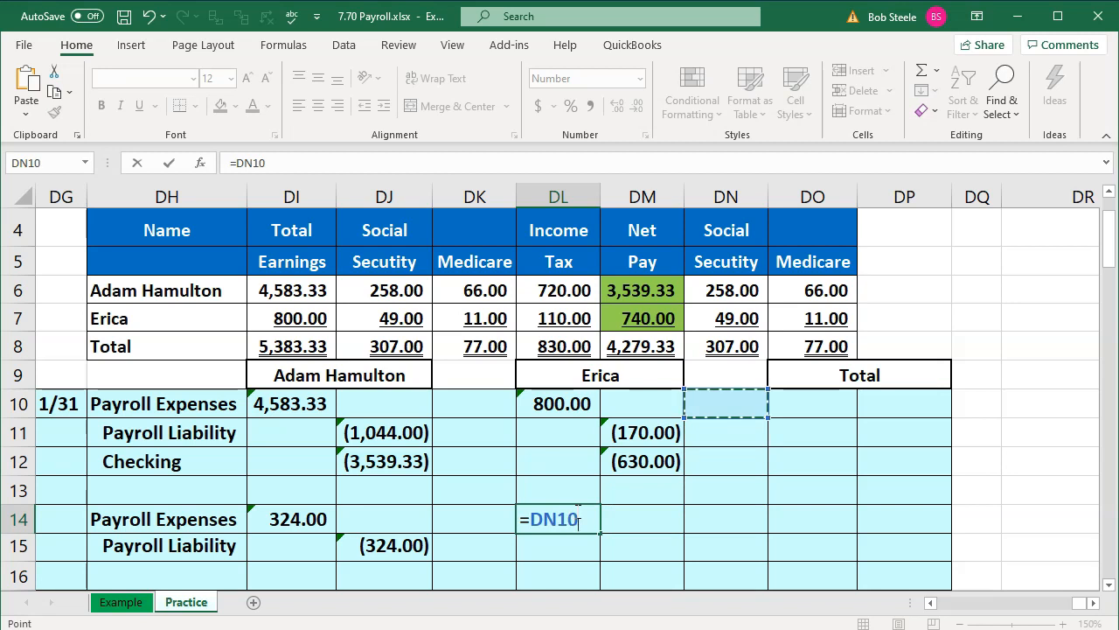
key(BackSpace)
key(BackSpace)
key(BackSpace)
key(BackSpace)
text(sum()
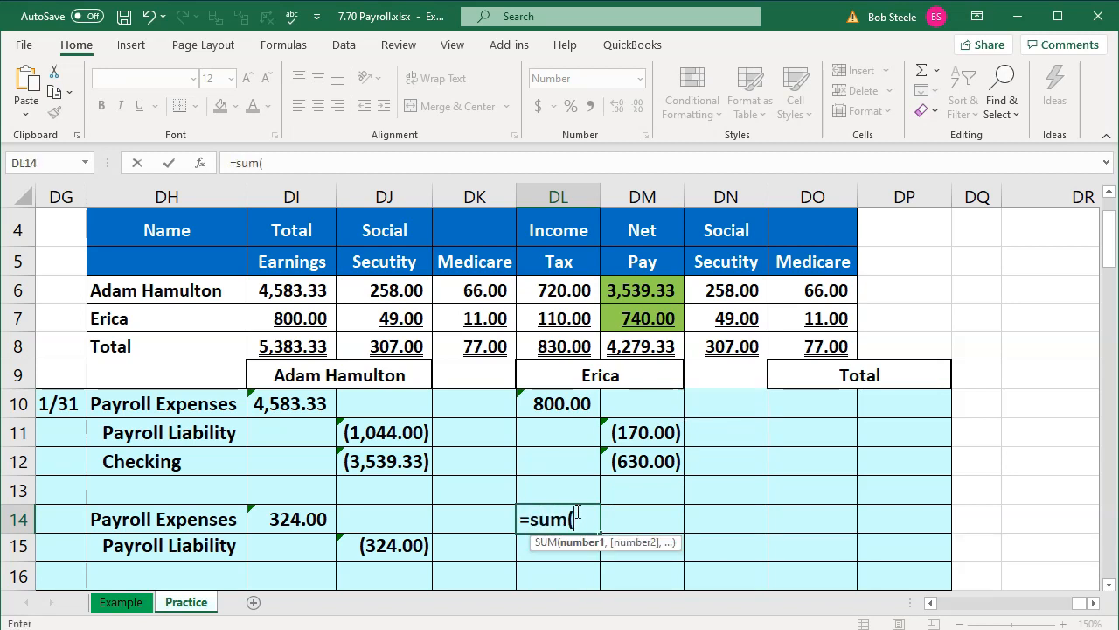
key(Up)
key(Up)
key(Up)
key(Up)
key(Up)
key(Up)
key(Up)
key(Right)
key(Right)
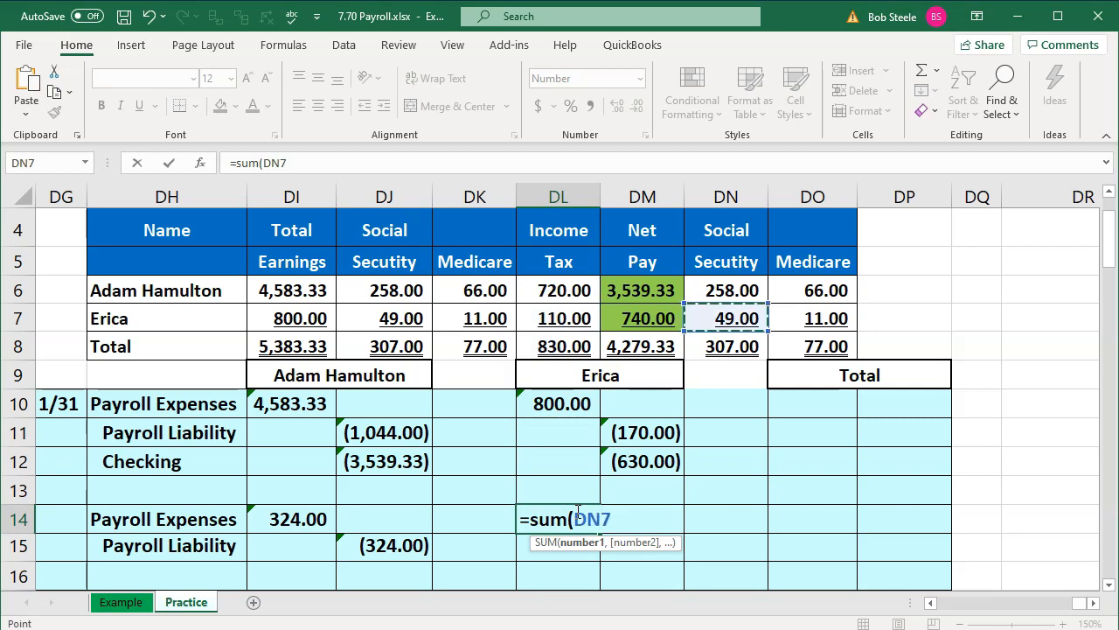
key(shift+Right)
key(Return)
Step: Negate DL14 in DM15 for a (60.00) employer-tax liability
key(Right)
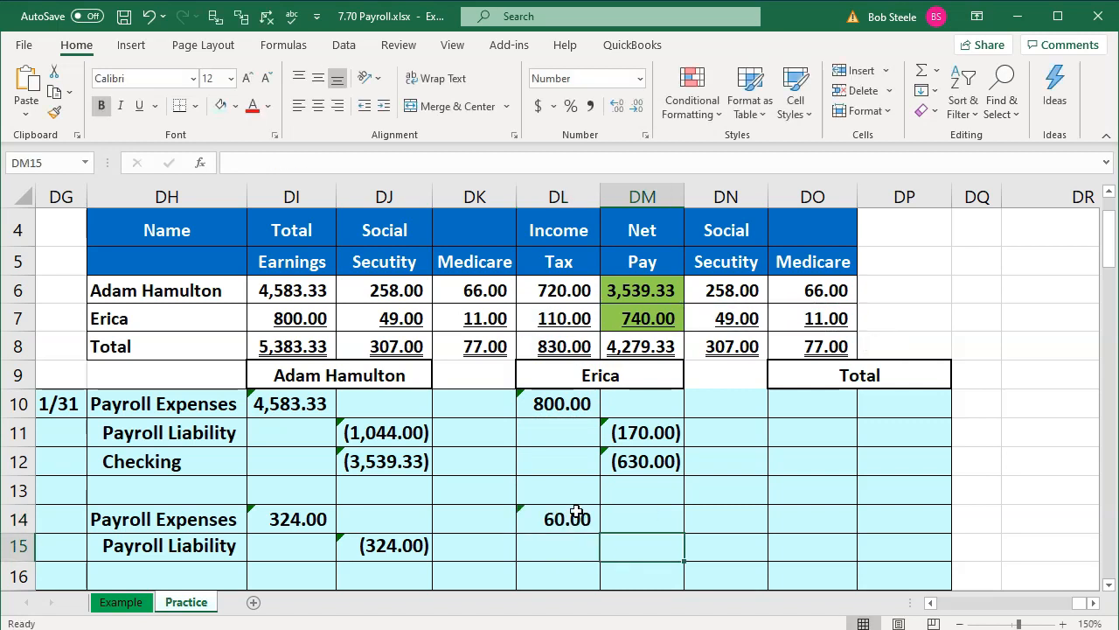
text(-)
key(Left)
key(Return)
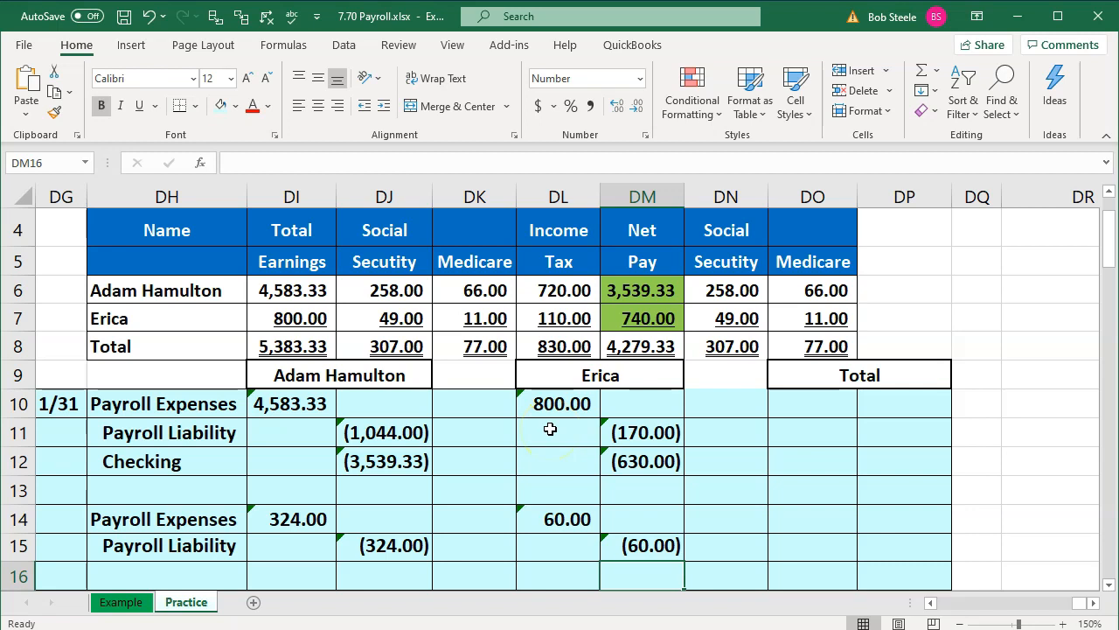
Step: Enter a formula linking the total payroll expense to total earnings of 5,383.33
click(835, 404)
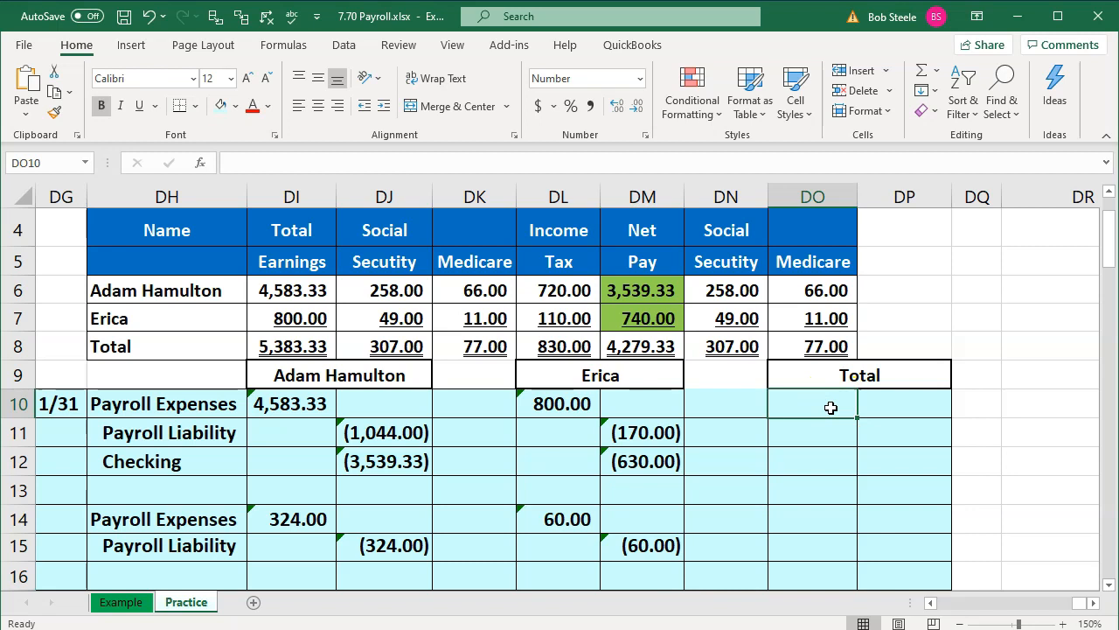
text(=)
key(Left)
key(Left)
key(Left)
key(Left)
key(Left)
key(Left)
key(Up)
key(Up)
key(Return)
Step: Enter a negative SUM of the withholding totals for the (1,214.00) payroll liability
key(Right)
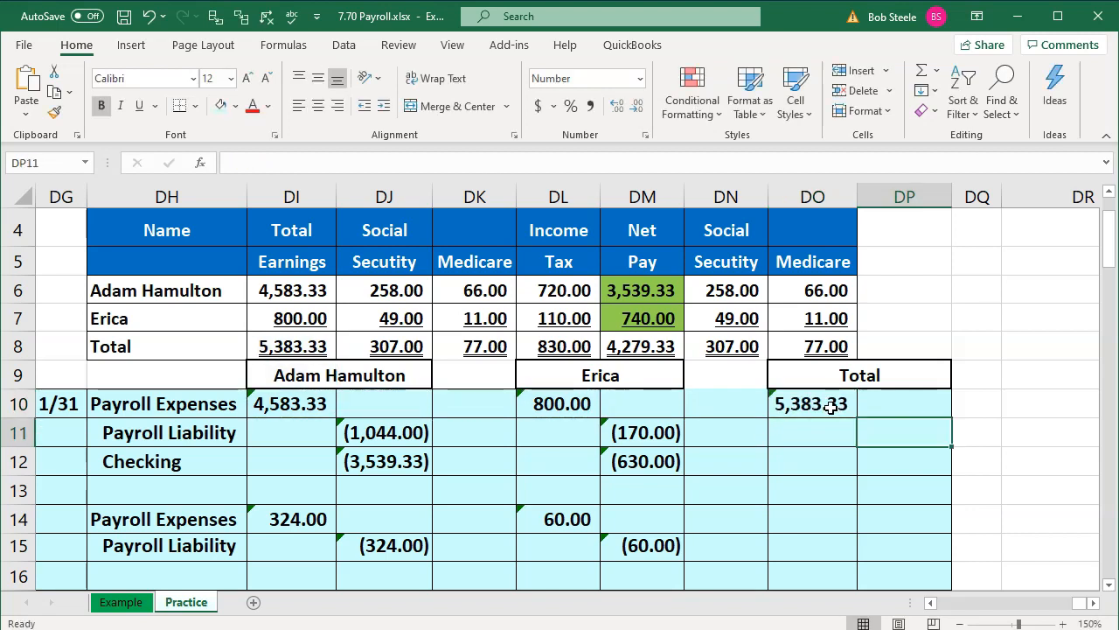
text(-sum(*)
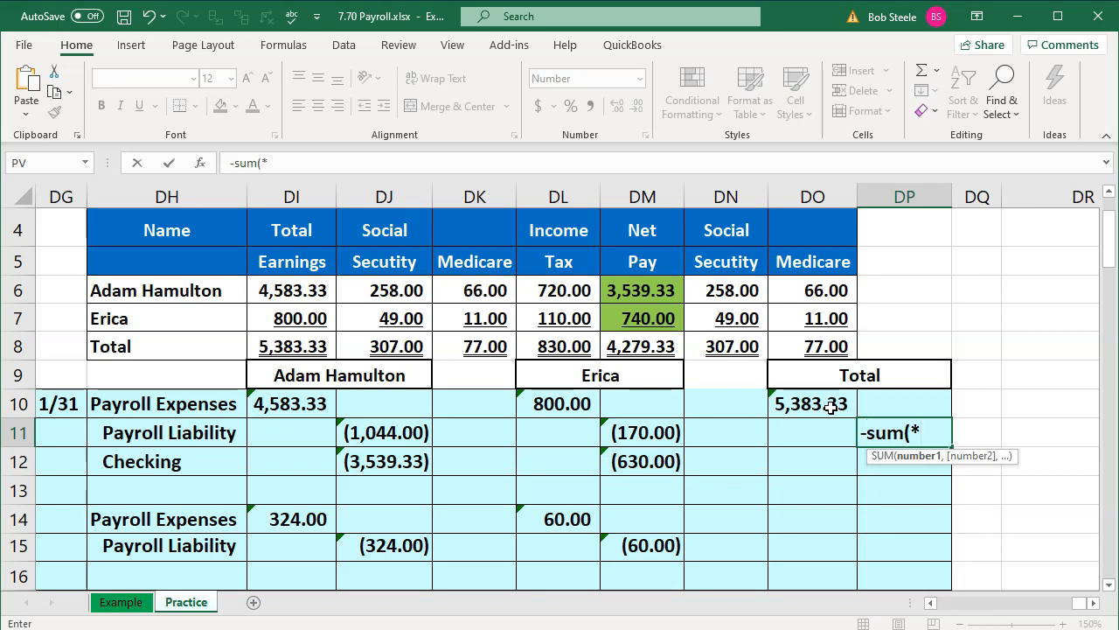
key(Left)
key(Left)
key(Left)
key(Left)
key(Up)
key(Up)
key(Up)
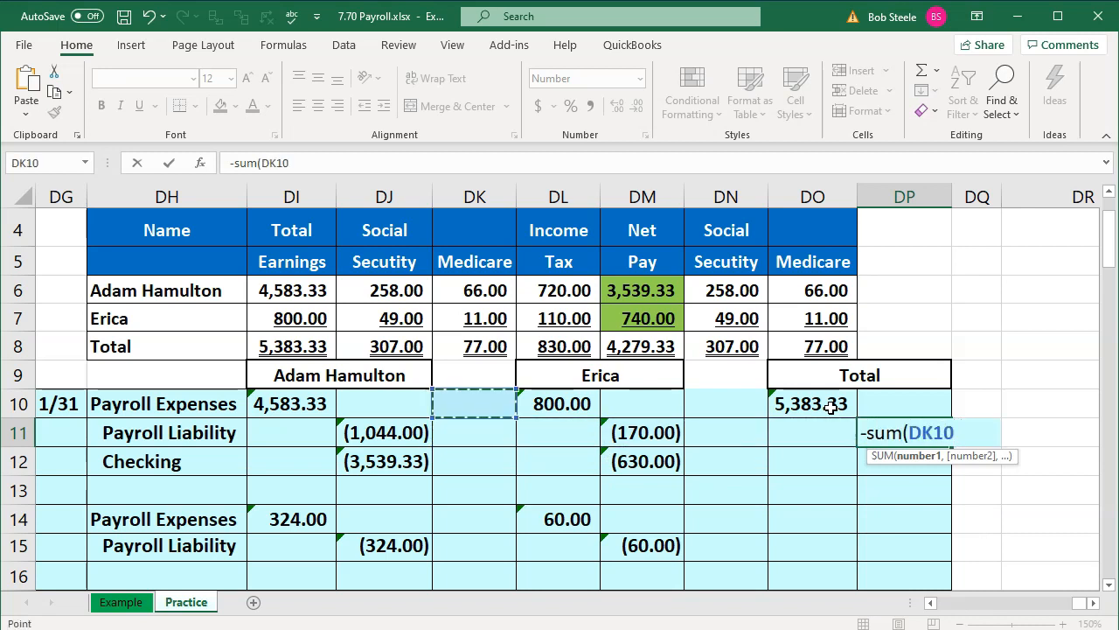
key(Left)
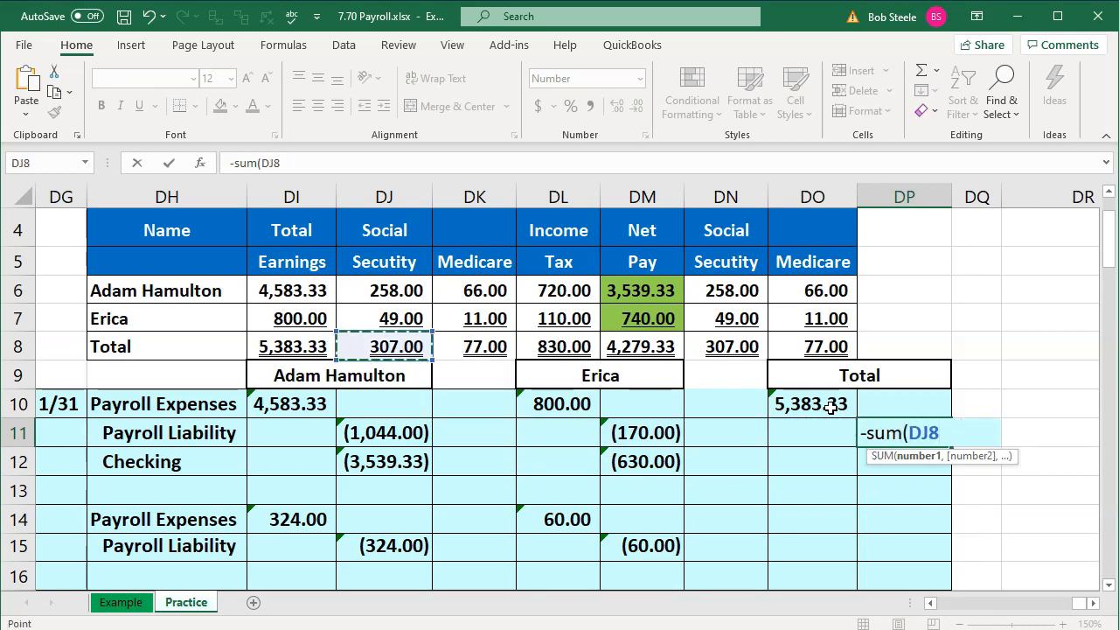
key(shift+Right)
key(shift+Right)
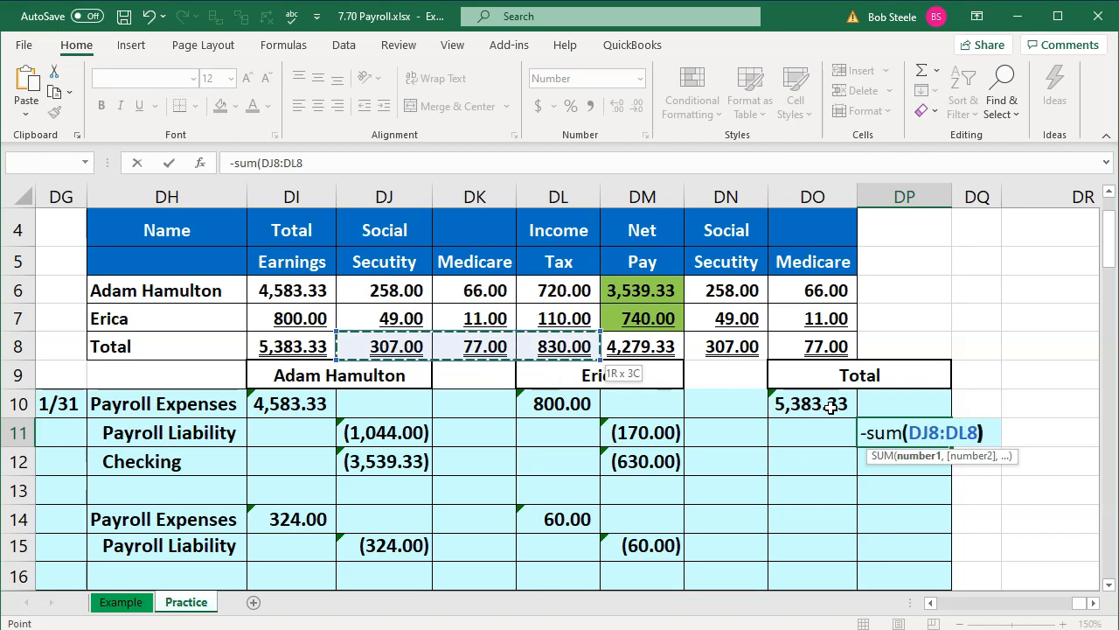
key(Return)
Step: Enter the (4,169.33) checking total as the negative sum of expense and liability
text(-)
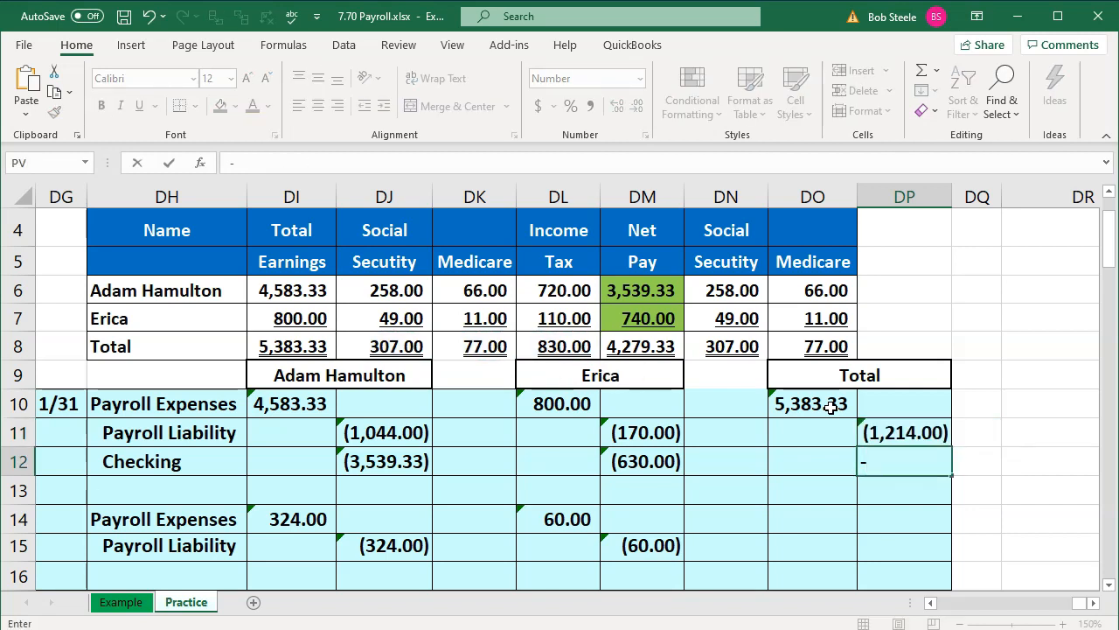
text(sum()
key(Up)
key(shift+Left)
key(shift+Up)
key(Return)
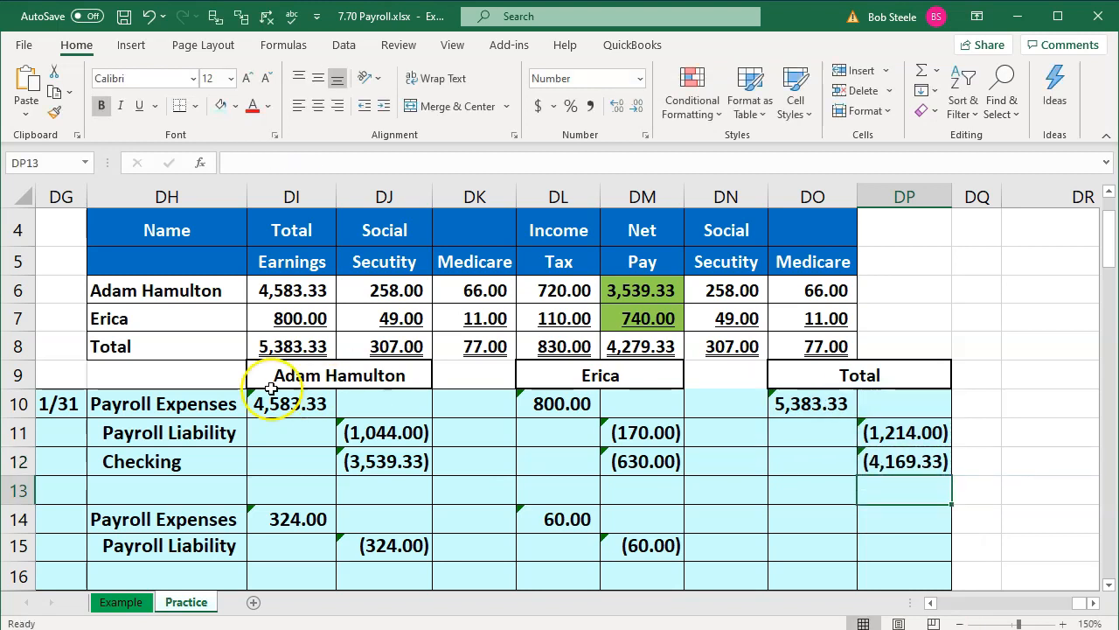
Step: Select the expense, liability and checking rows to verify their status-bar sums
drag(263, 400, 544, 401)
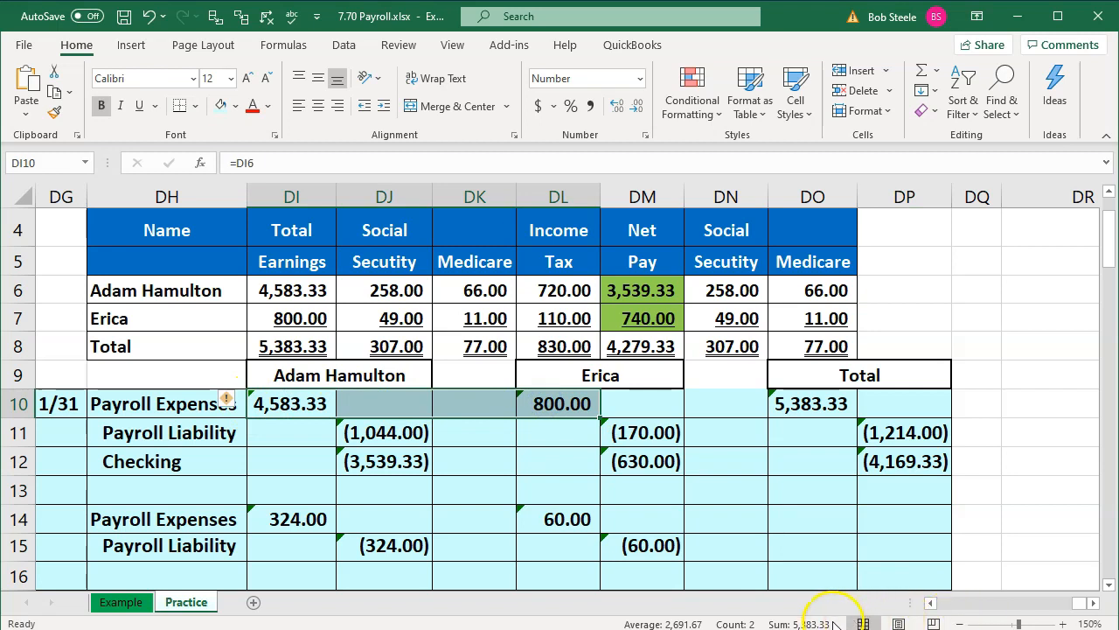
drag(377, 438, 638, 432)
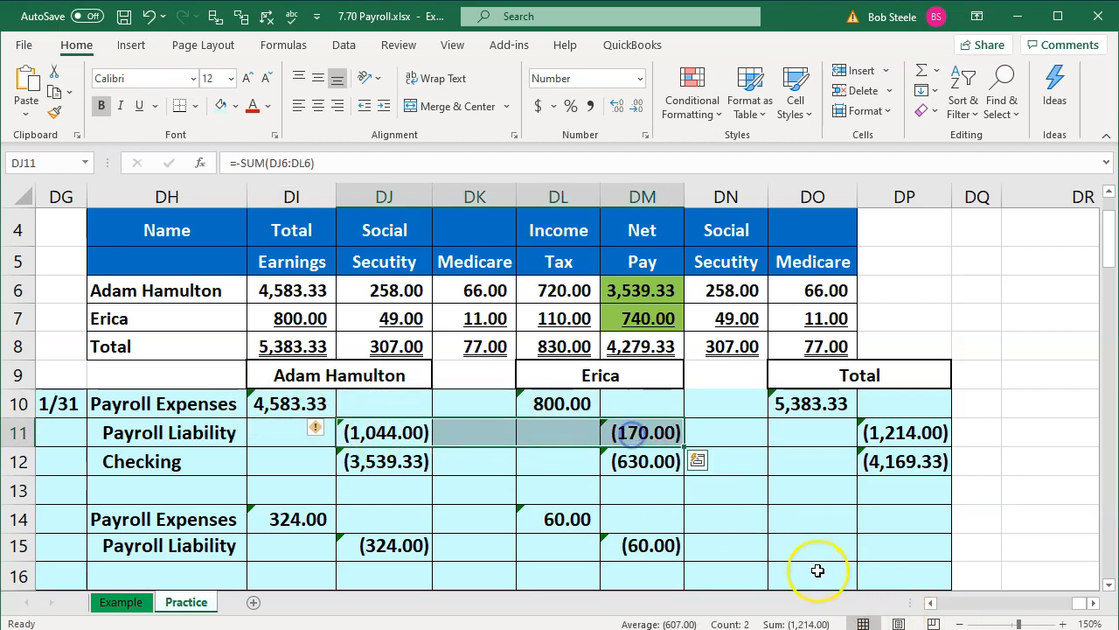
drag(398, 461, 643, 461)
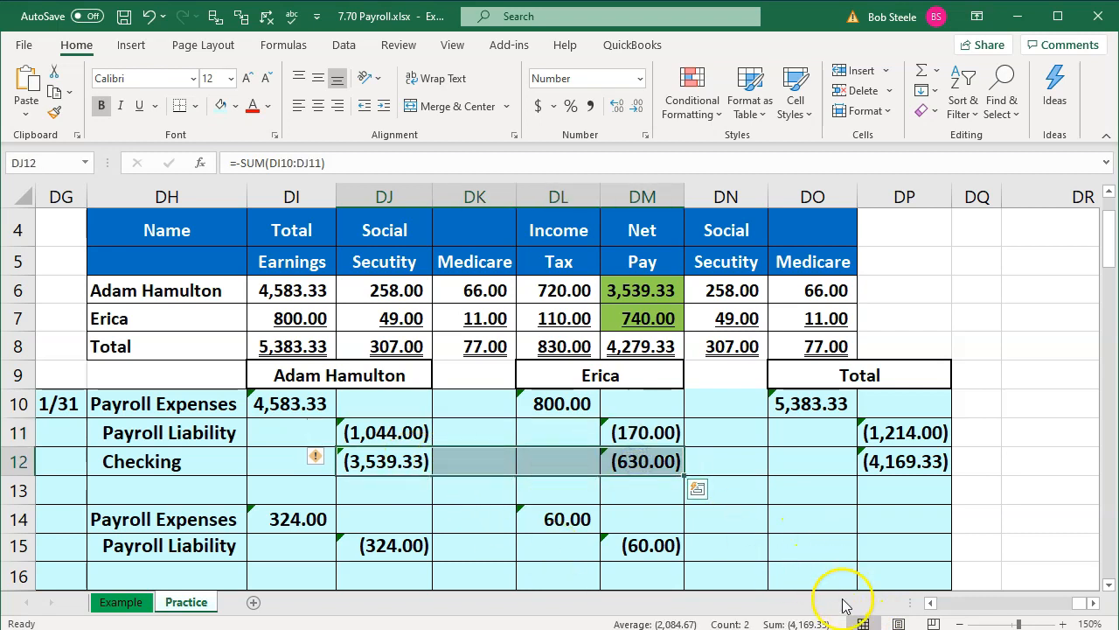
Step: Enter =SUM of the employer tax totals (384.00) in DO14 and its negative in DP15
click(810, 516)
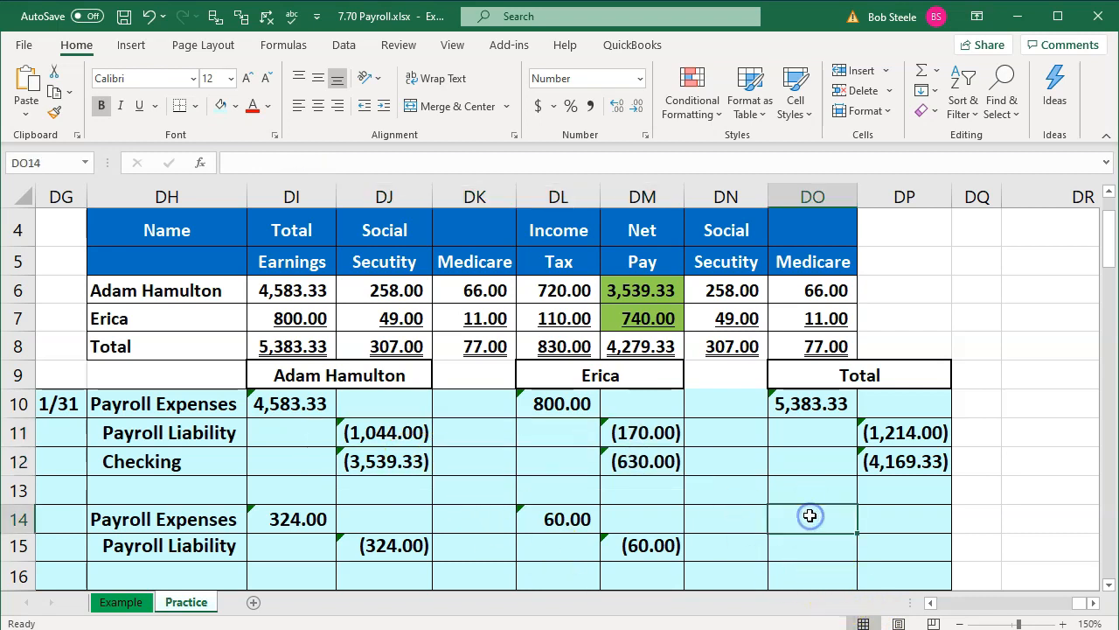
text(=sum()
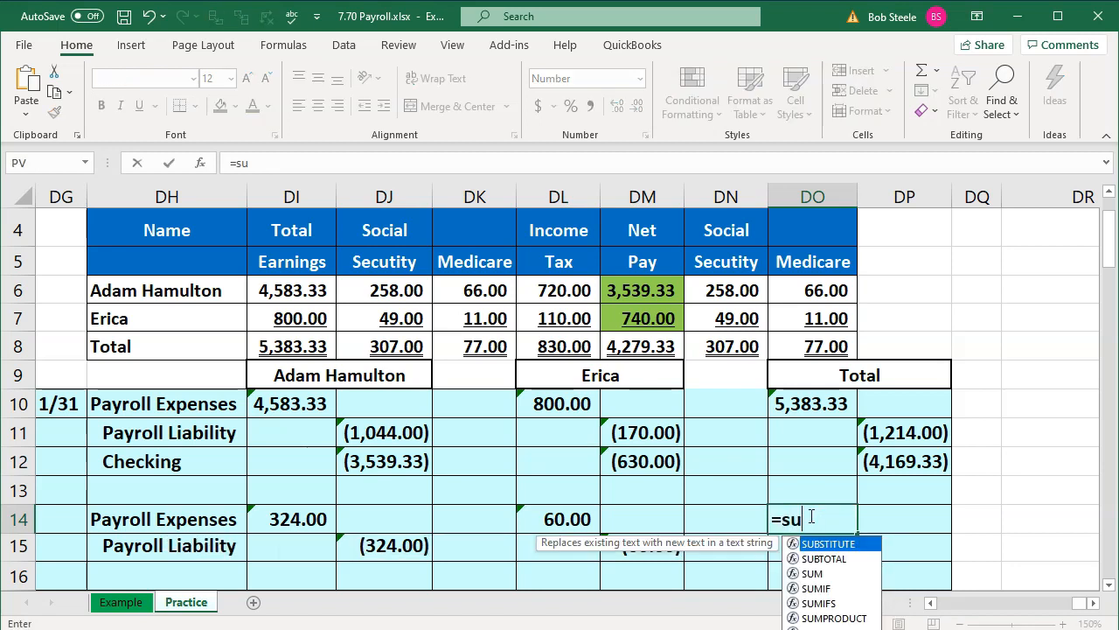
key(Up)
key(Up)
key(Up)
key(Up)
key(Up)
key(Up)
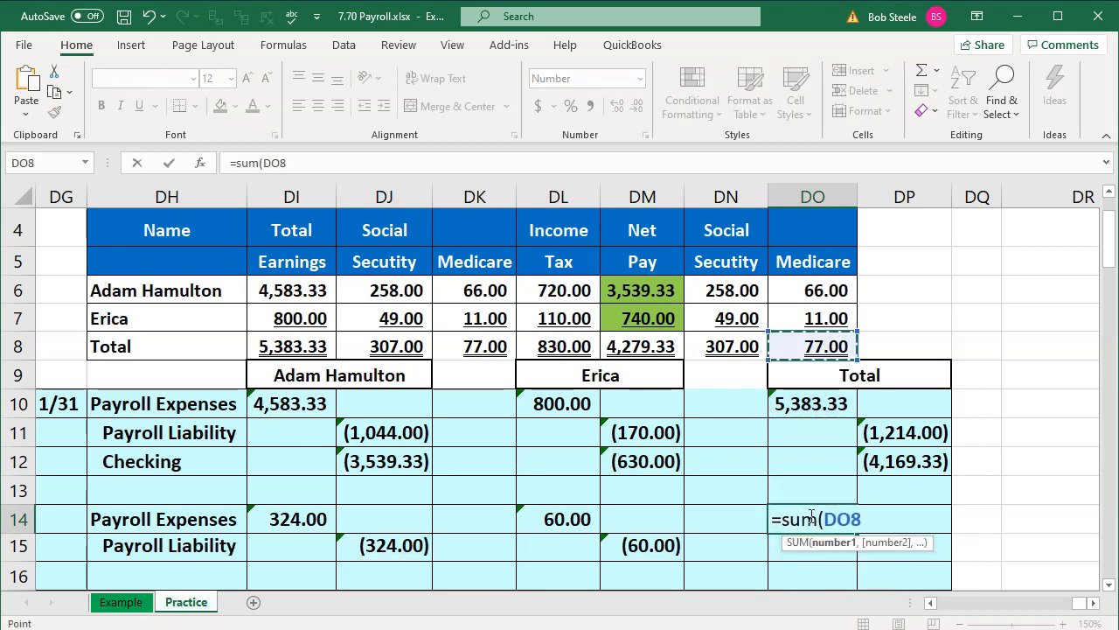
key(shift+Left)
key(Return)
key(Right)
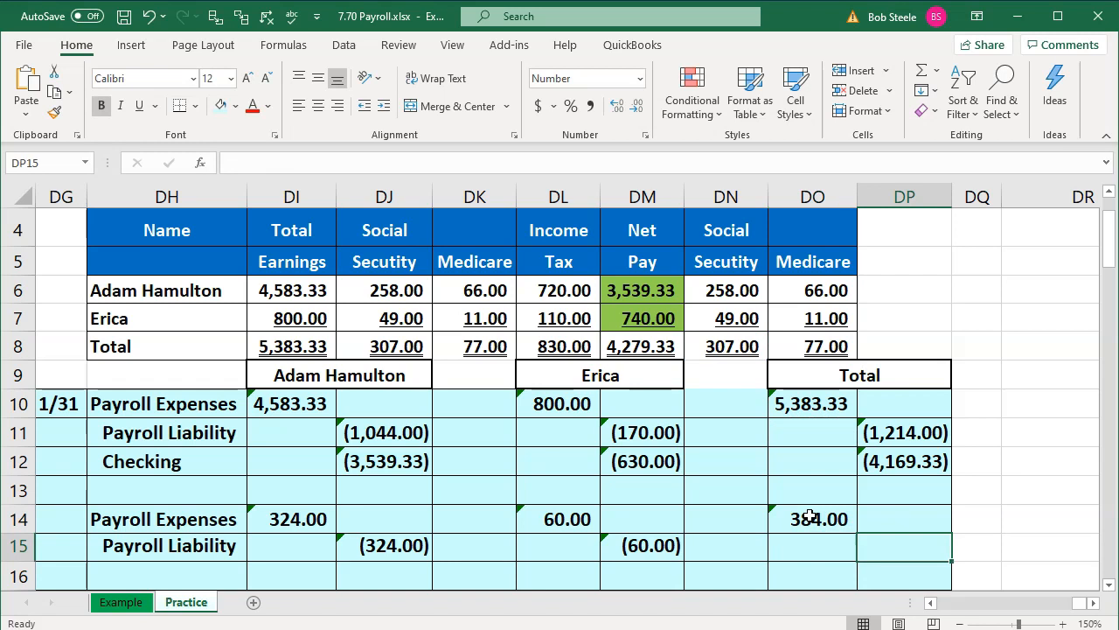
text(-)
key(Left)
key(Up)
key(Return)
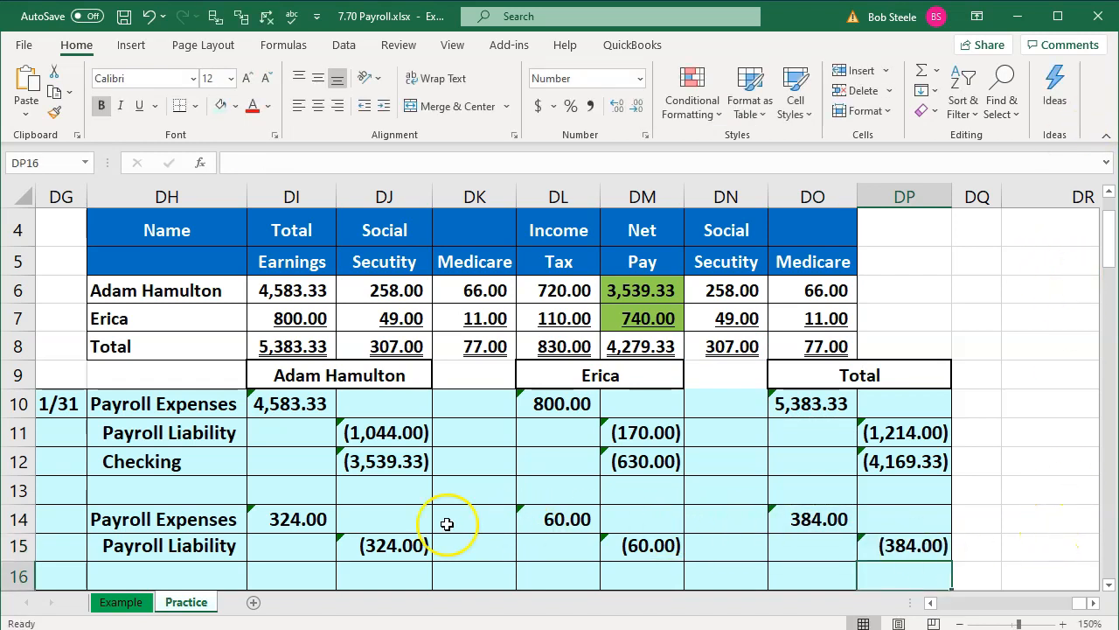
Step: Verify rows 14 and 15 show 384.00 and (384.00) in the status bar, then clear the selection
drag(295, 519, 588, 529)
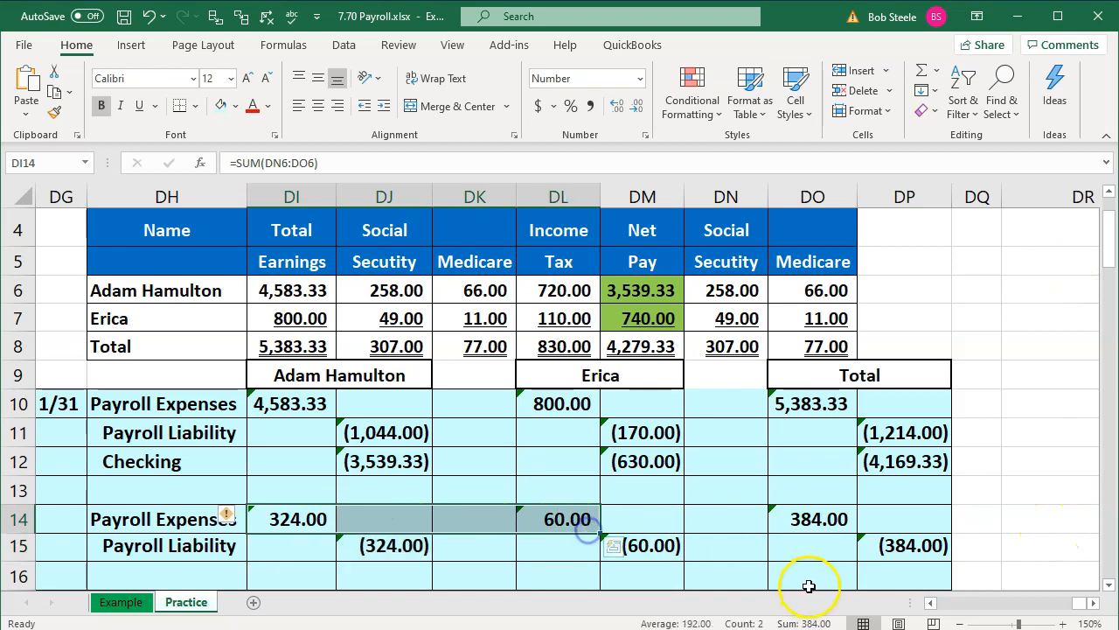
drag(385, 546, 606, 547)
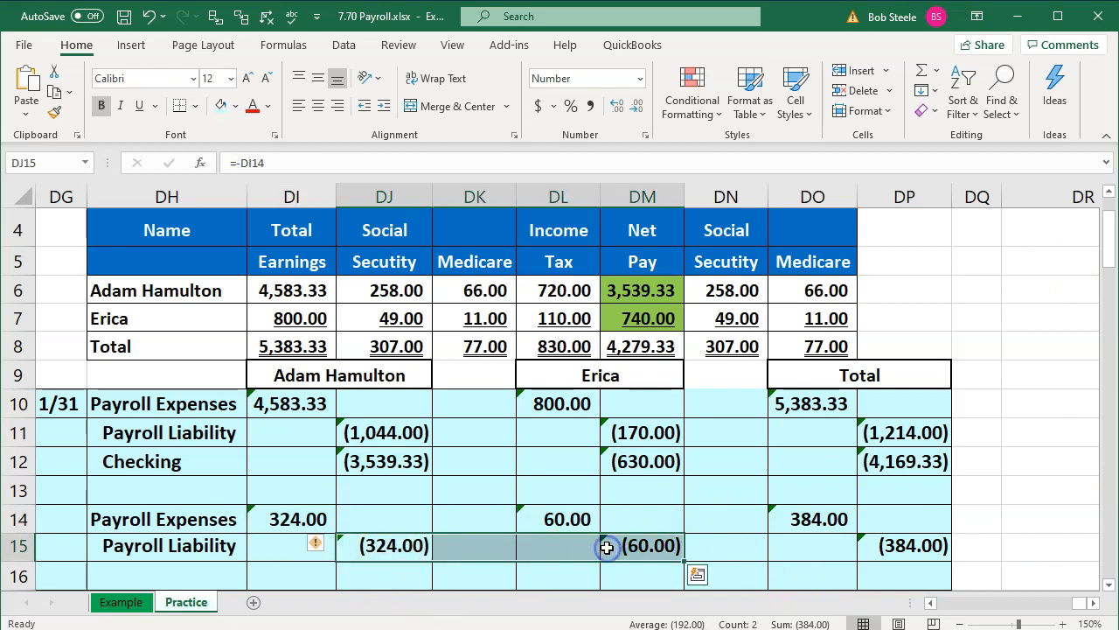
click(817, 483)
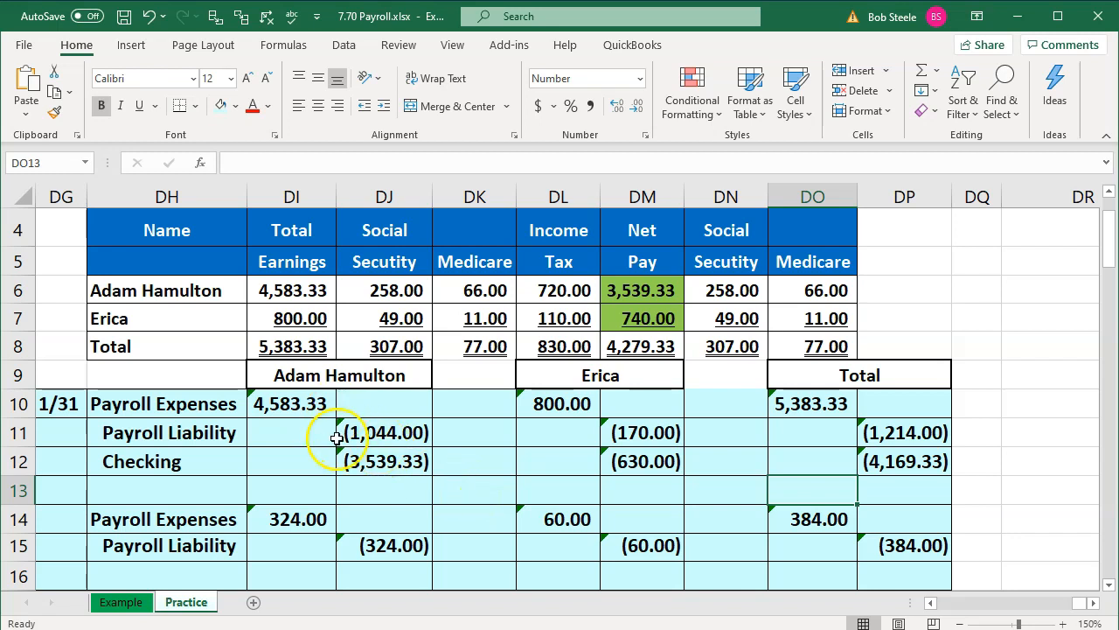
drag(195, 402, 362, 448)
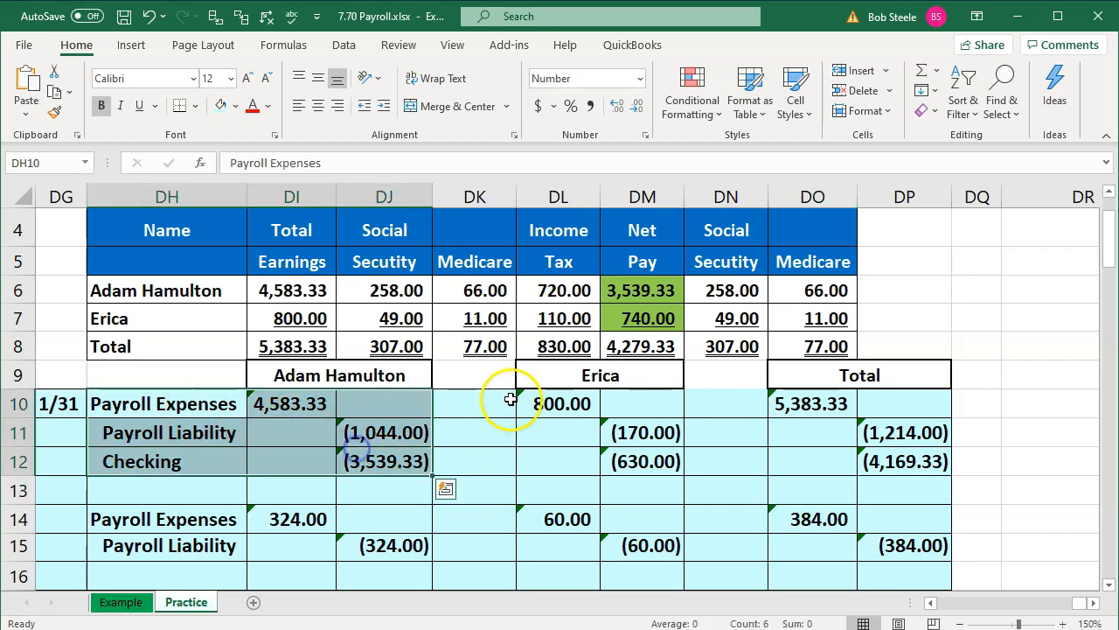
drag(550, 414, 660, 461)
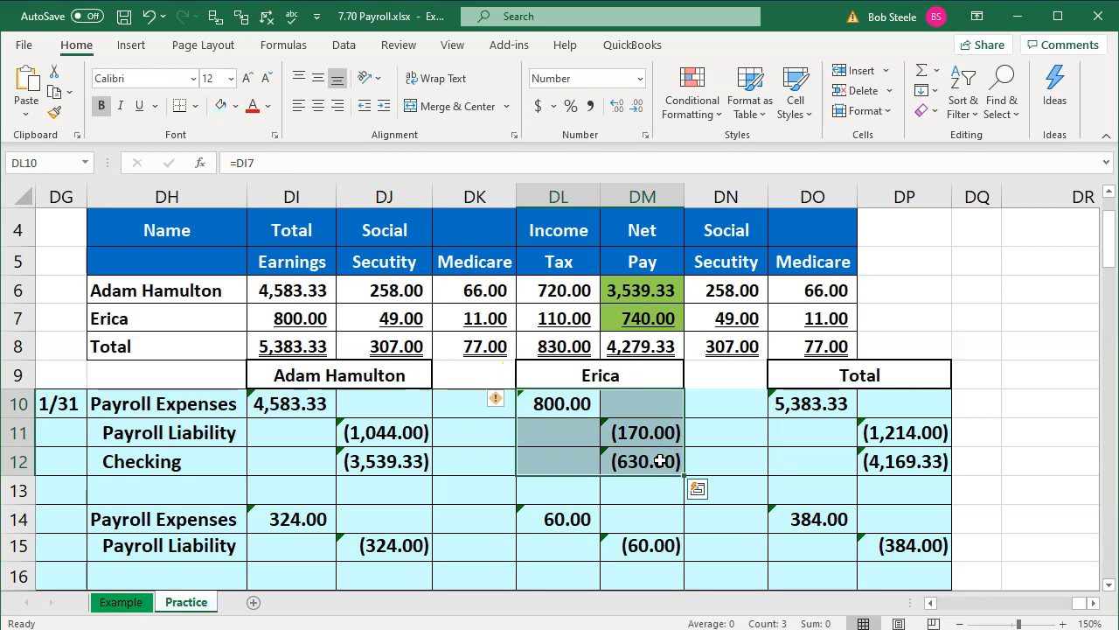
drag(815, 404, 902, 462)
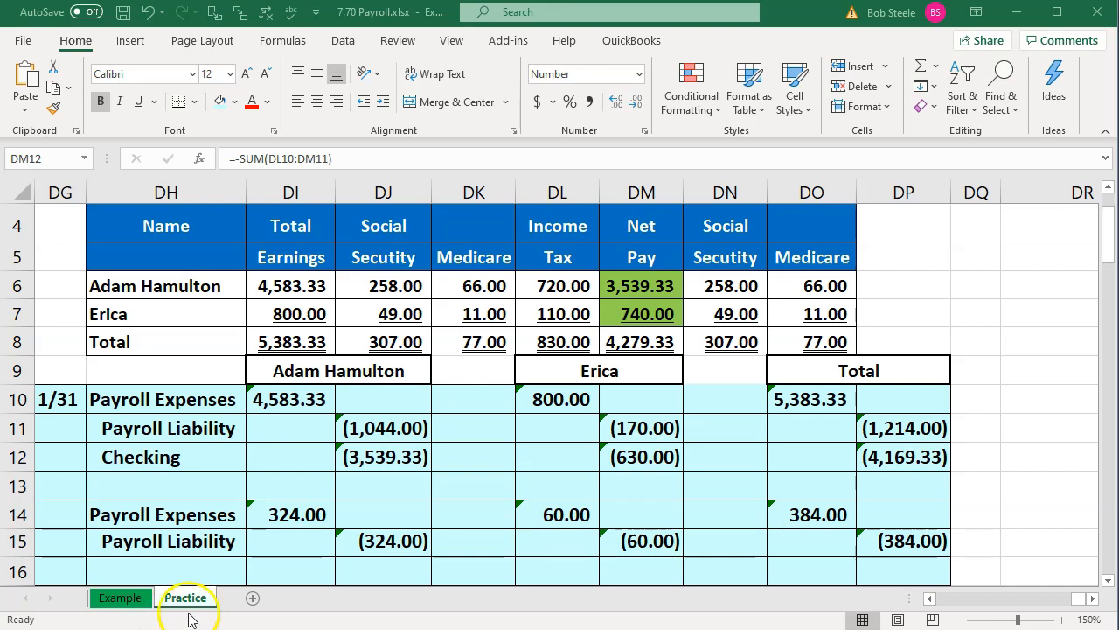
click(370, 460)
click(371, 460)
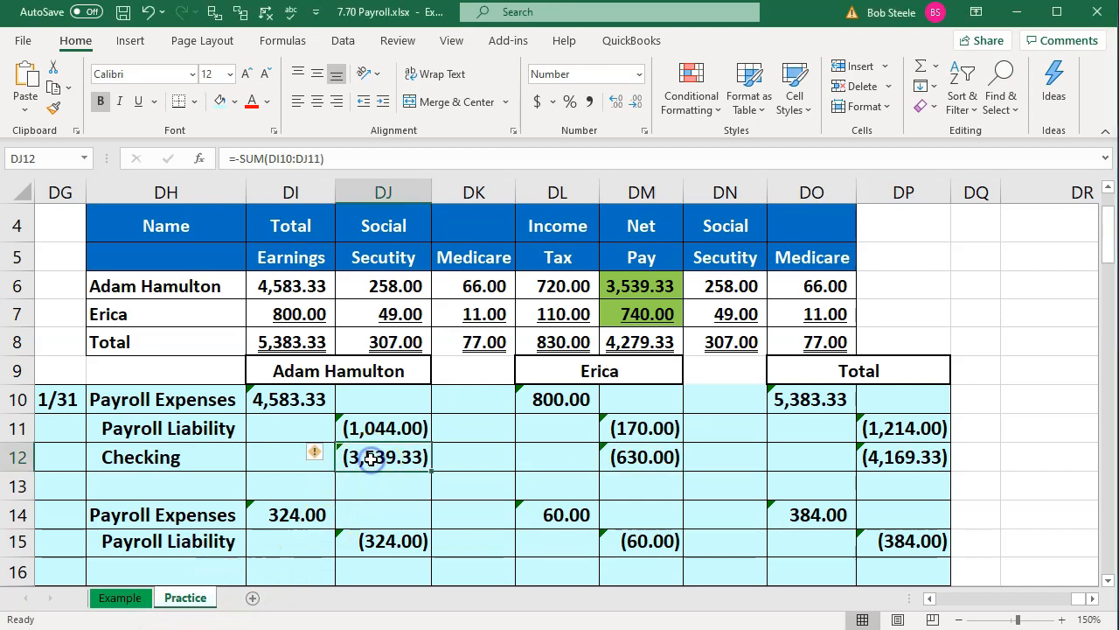
click(643, 457)
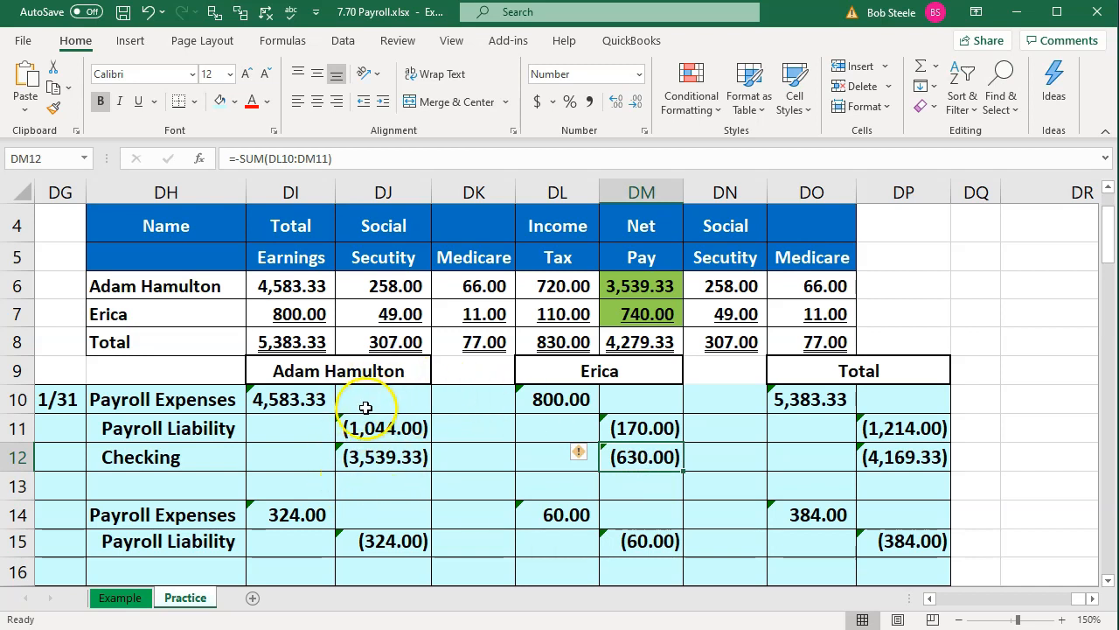
drag(284, 404, 367, 453)
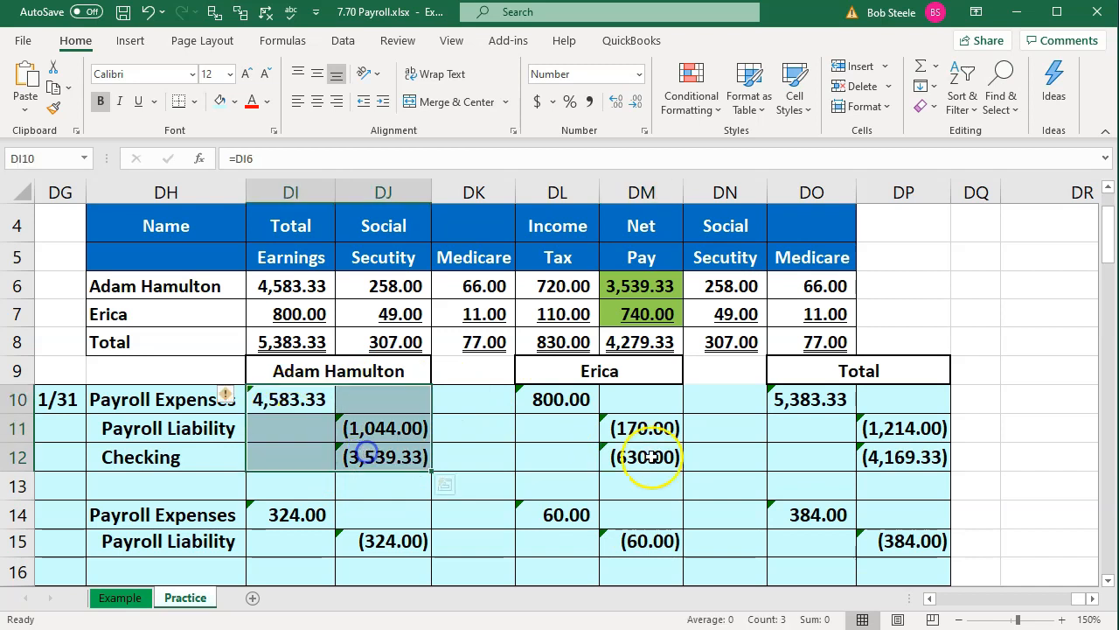
drag(570, 399, 622, 452)
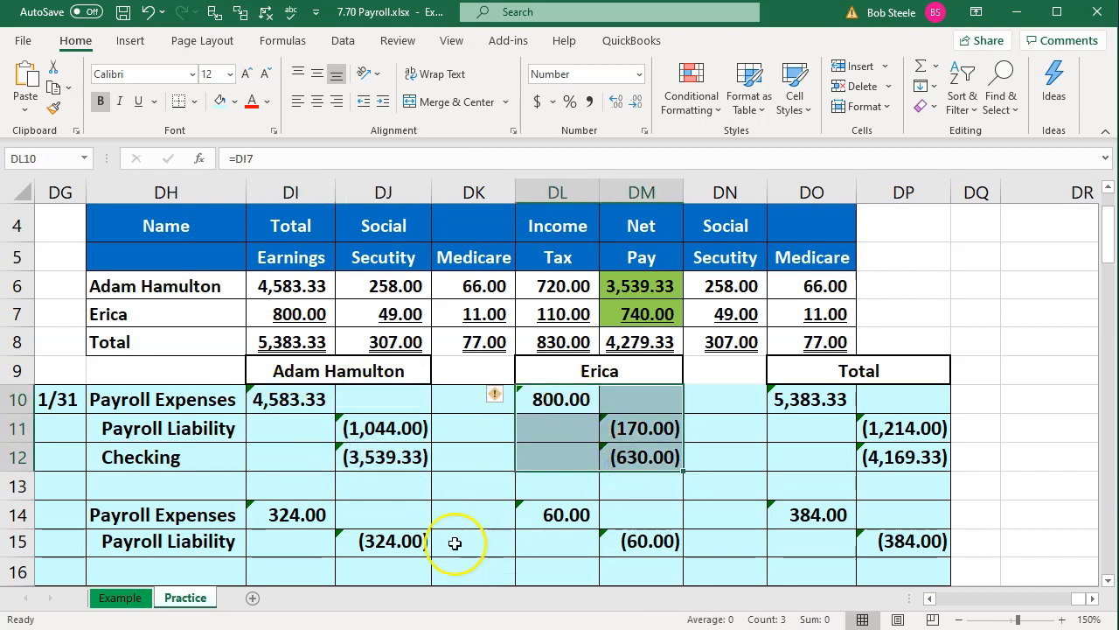
drag(305, 517, 355, 538)
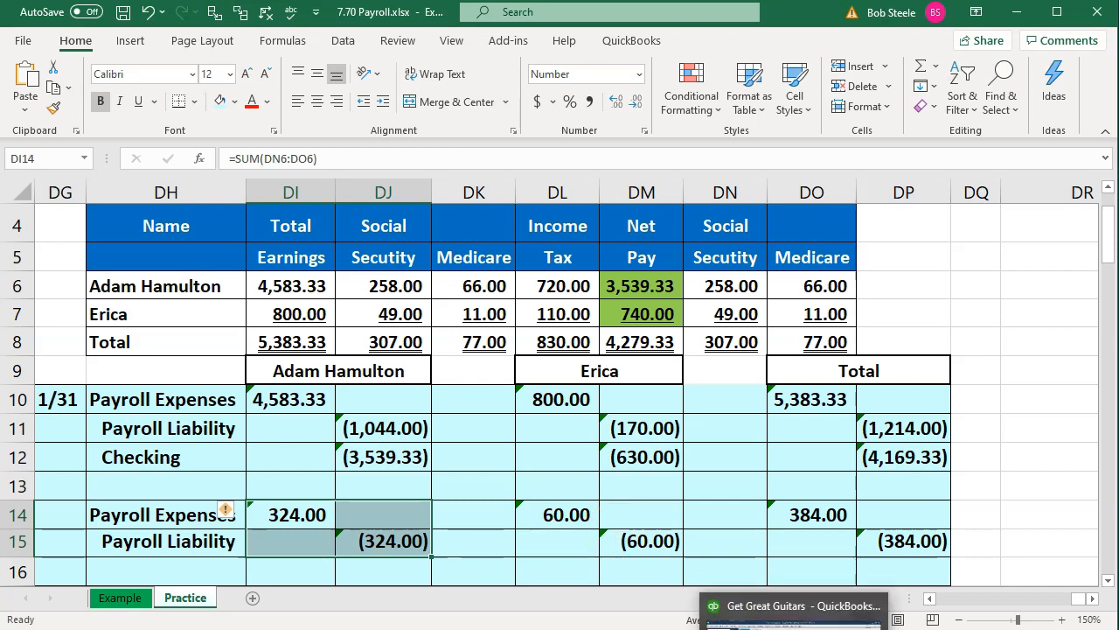
Step: Start a new Write Checks form, check 1011, in QuickBooks, then return to the Excel workbook
click(795, 626)
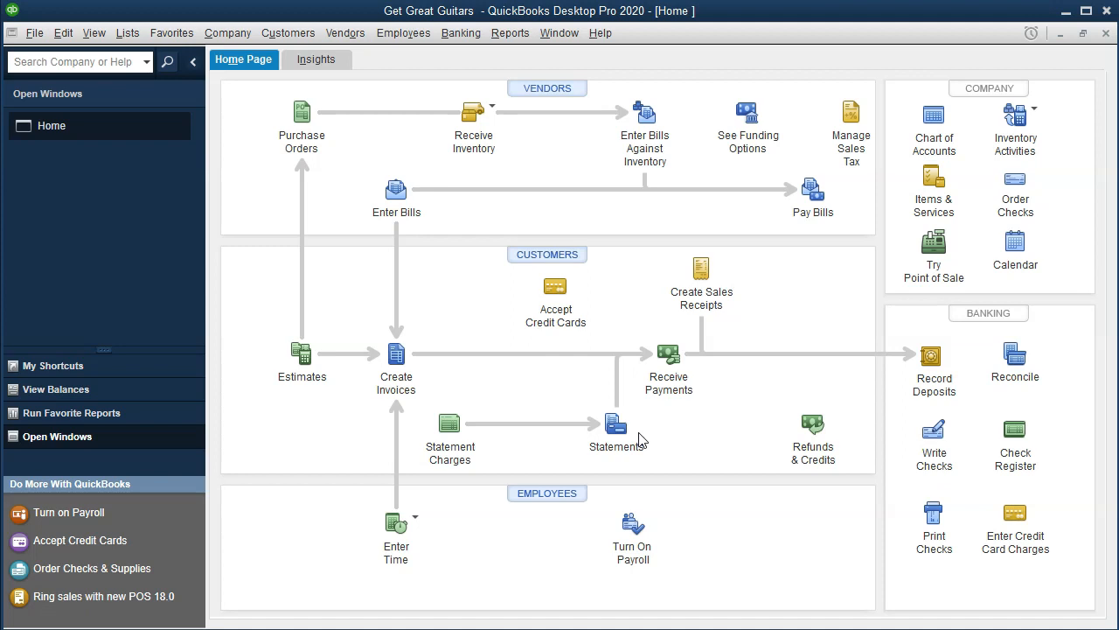
click(942, 449)
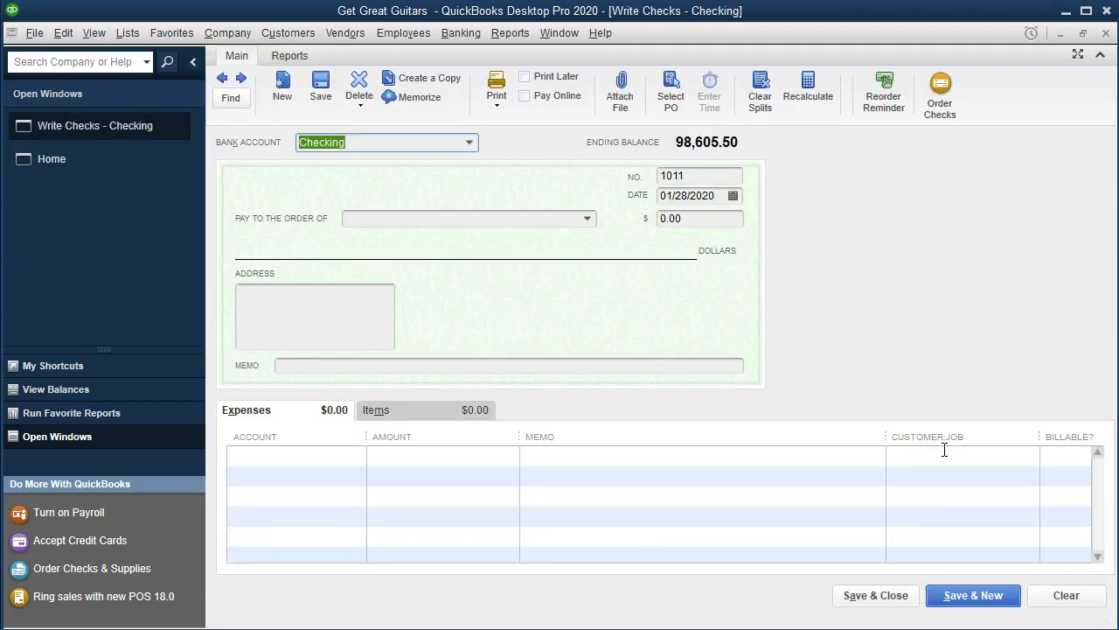
key(Tab)
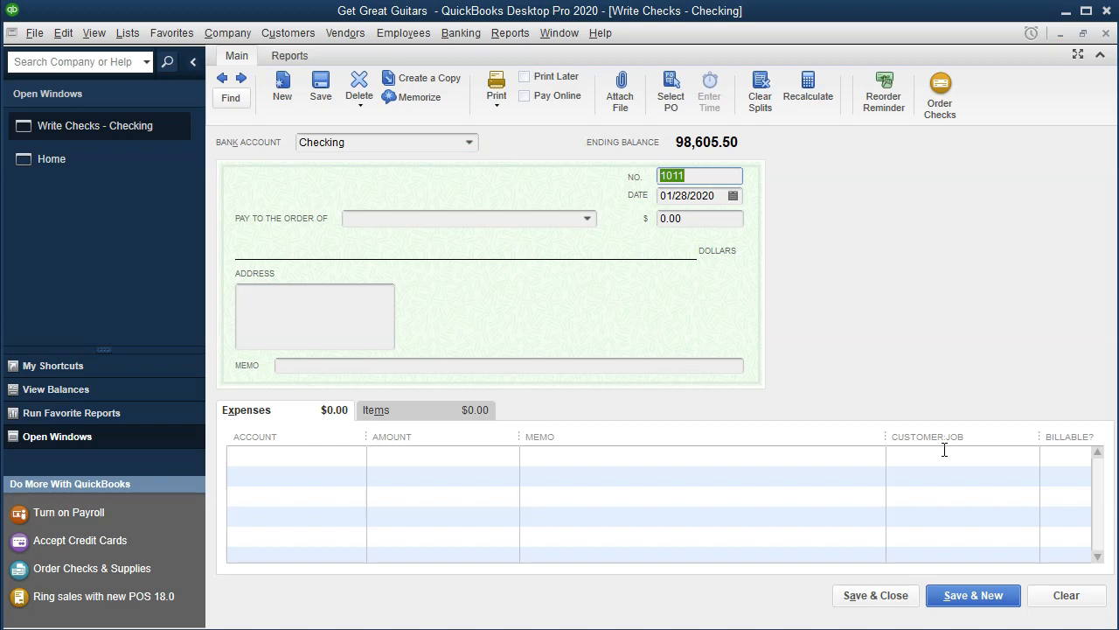
key(Tab)
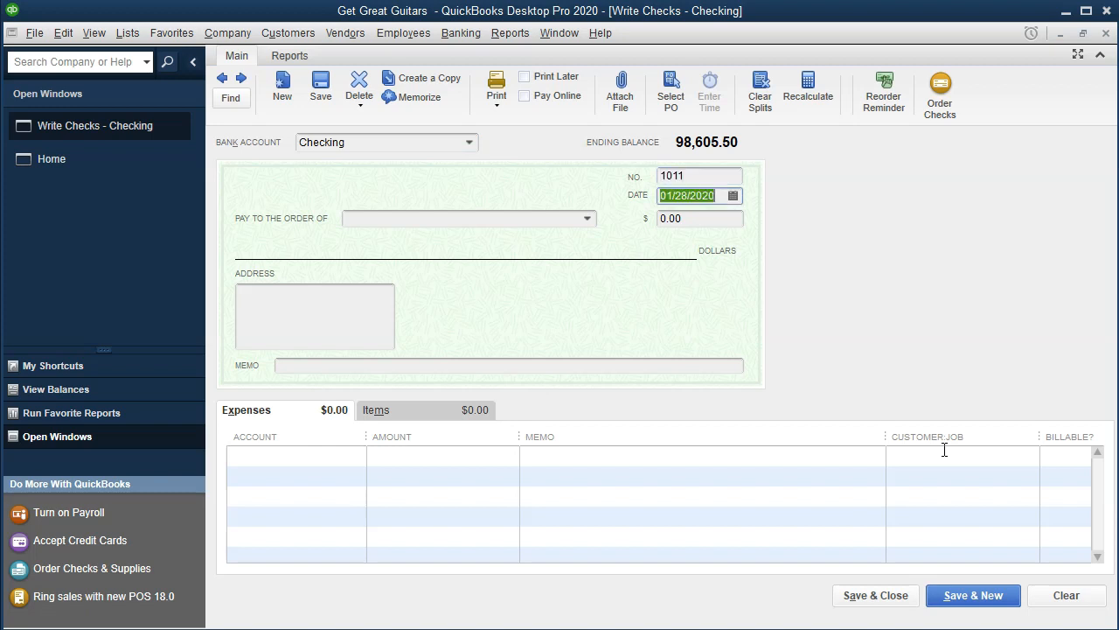
key(alt+Tab)
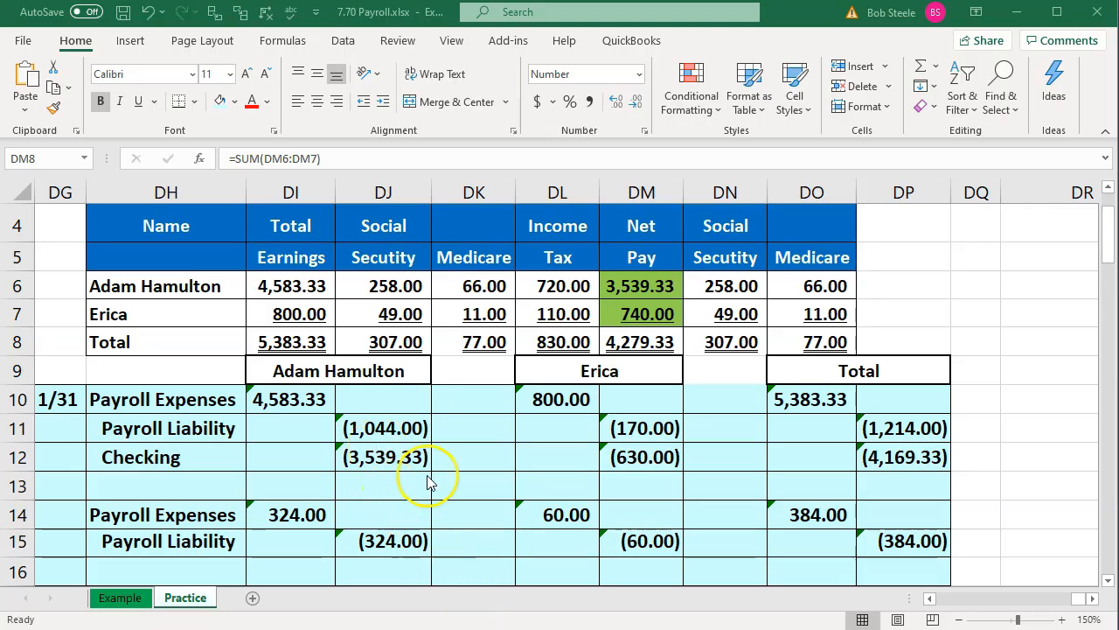
Step: Correct the second employee's net pay formula to also subtract income tax
click(647, 317)
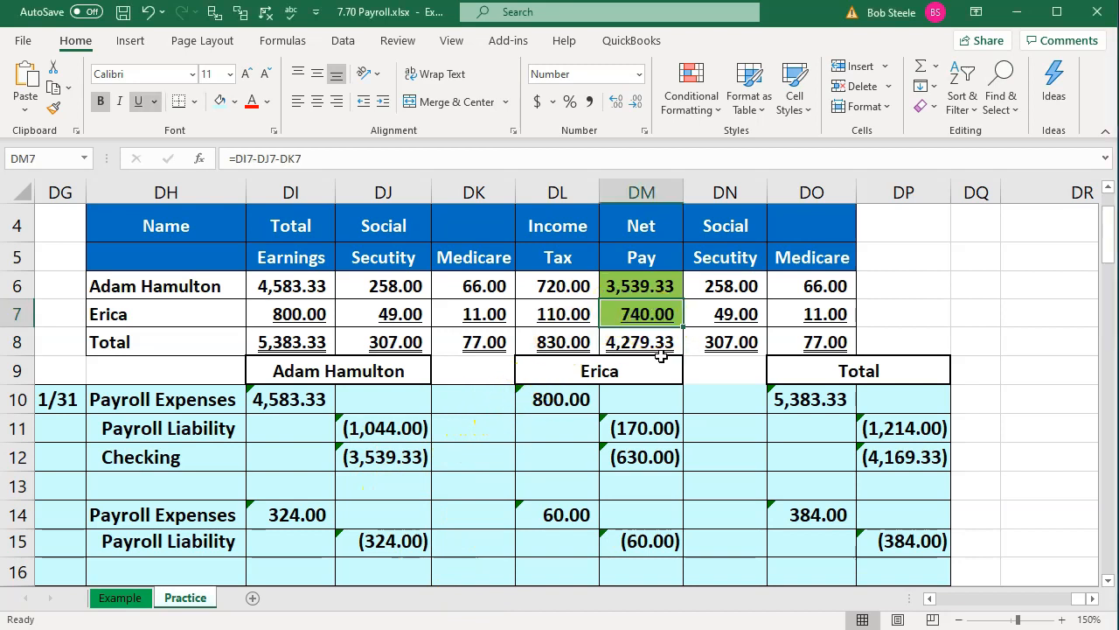
double_click(658, 314)
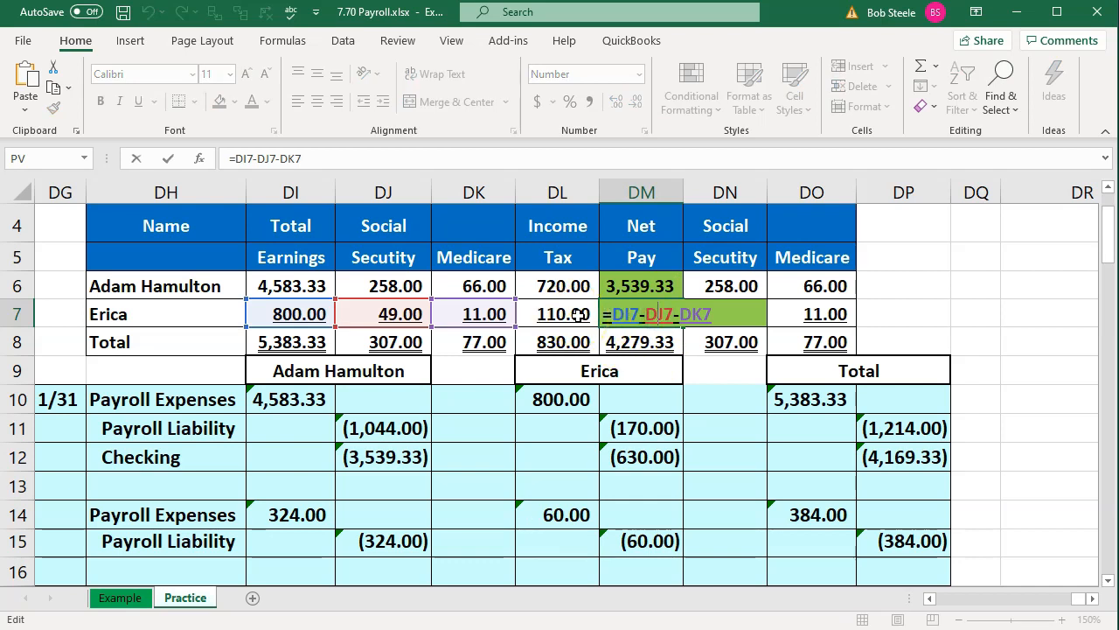
key(Escape)
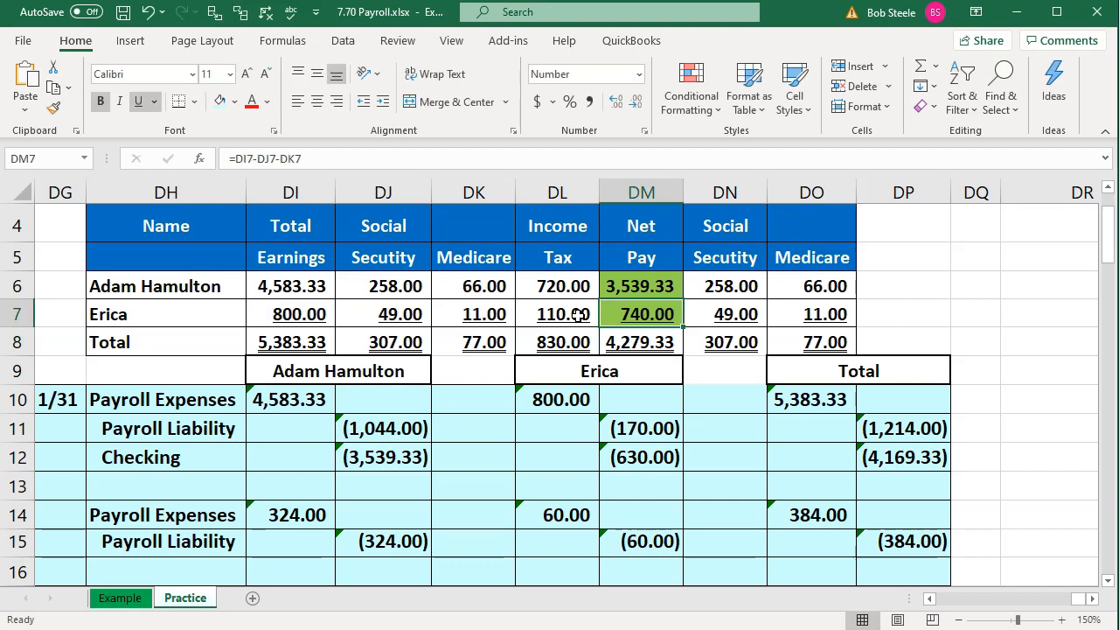
double_click(618, 306)
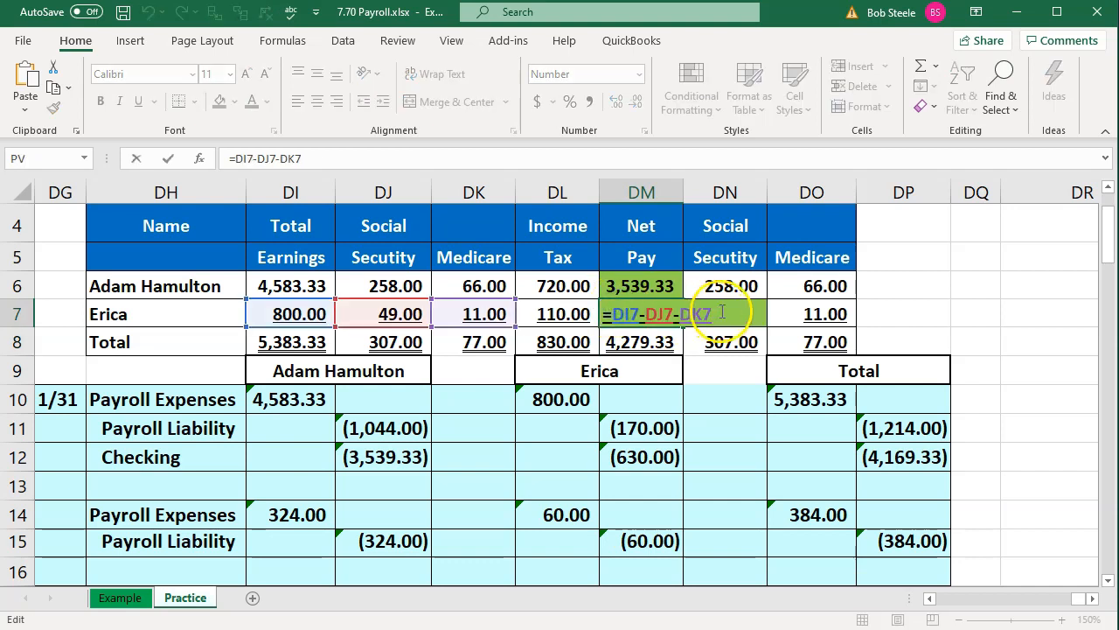
text(-)
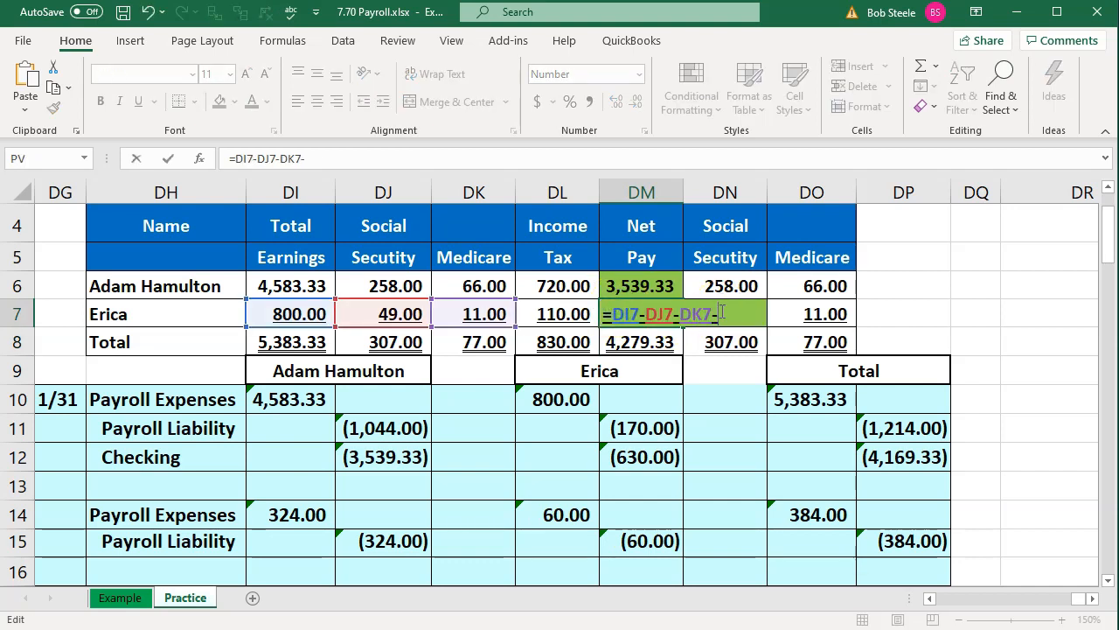
click(567, 306)
key(Return)
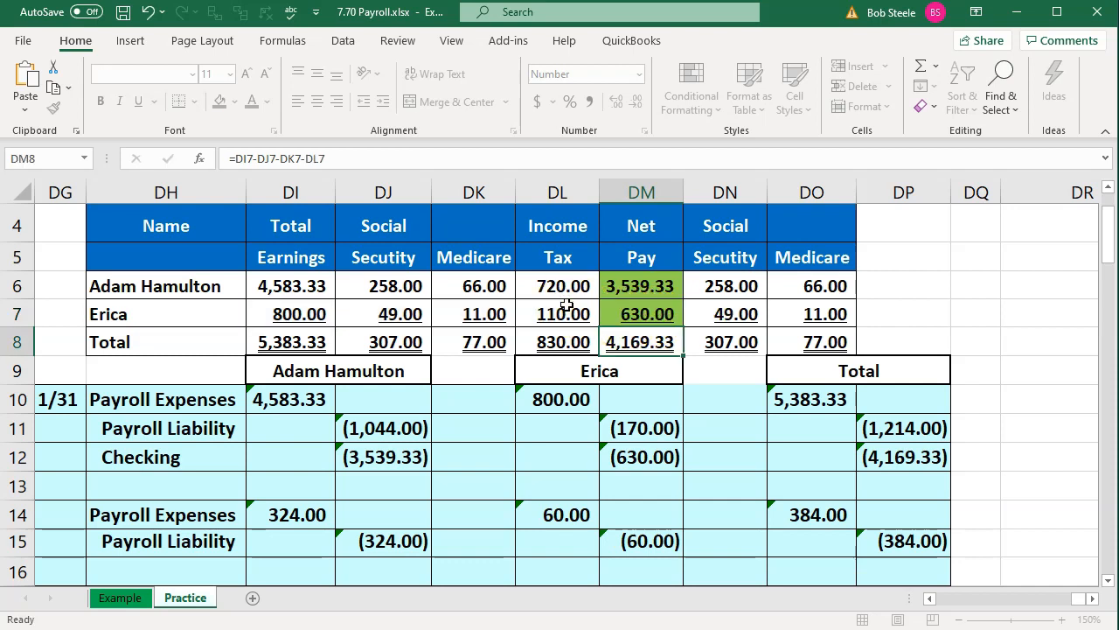
click(635, 314)
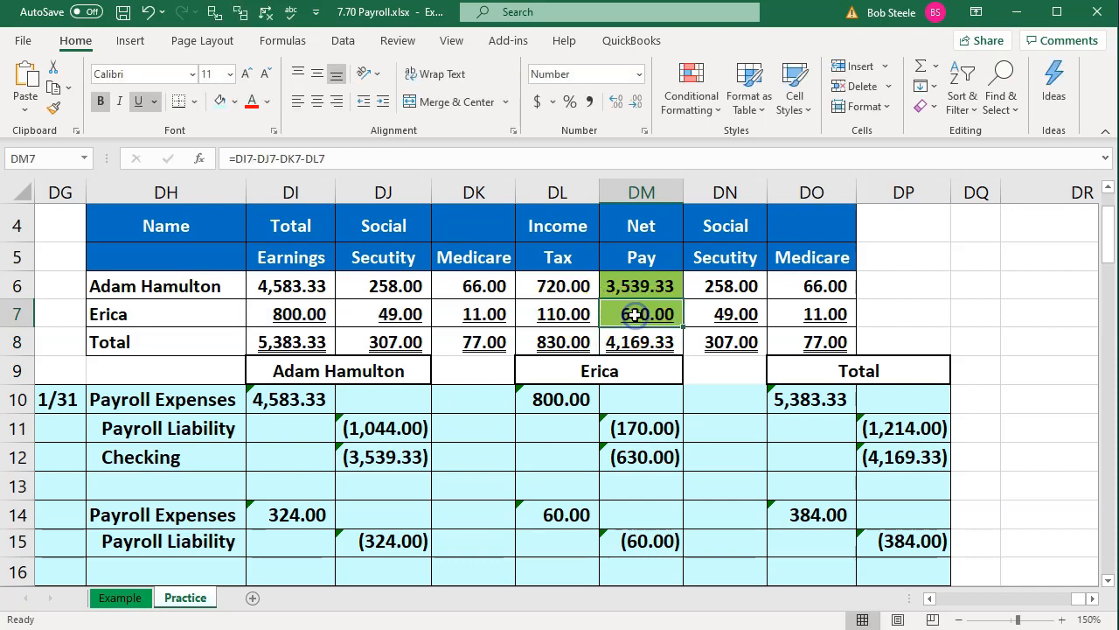
Step: Review the second employee's withholdings, then enter =DI7 in DL10 and =-SUM(DJ7:DL7) in DM11
click(307, 317)
click(409, 314)
drag(450, 309, 536, 300)
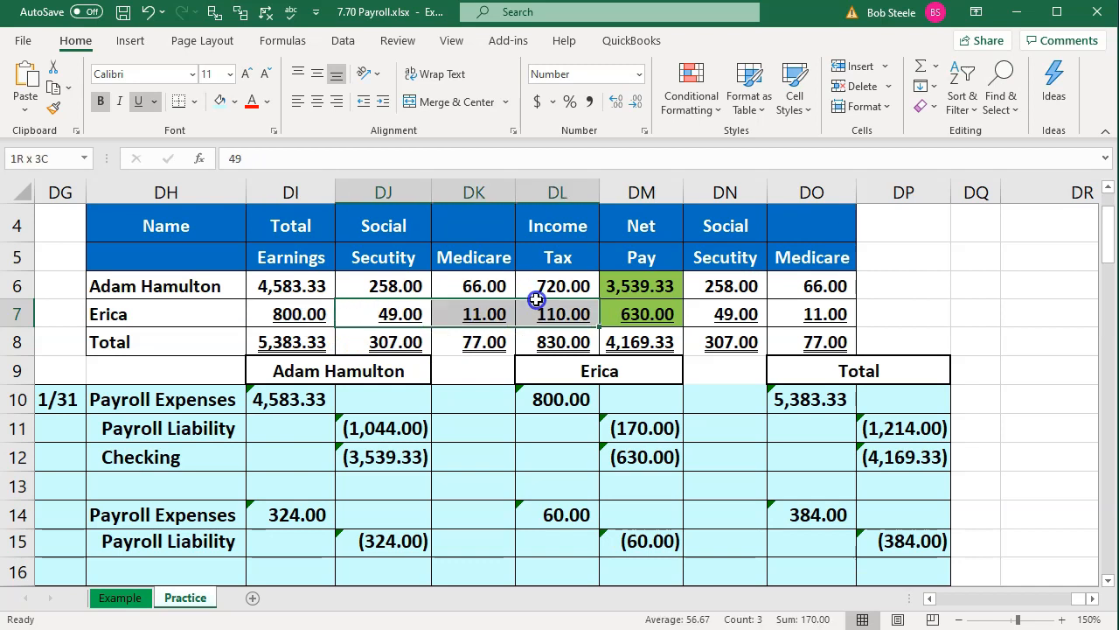
click(573, 439)
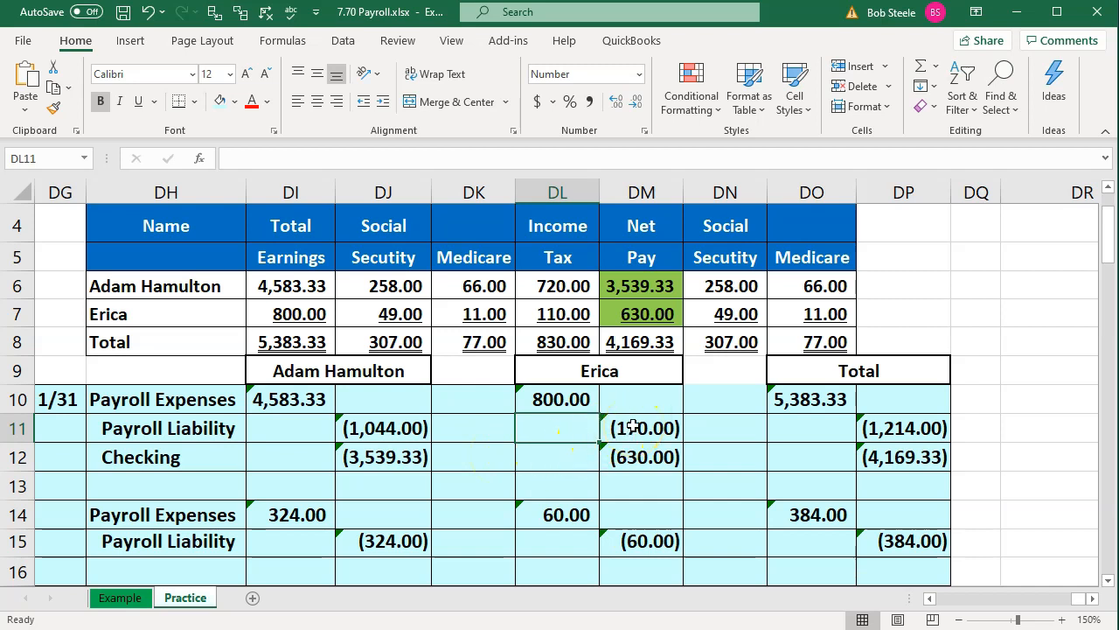
click(564, 402)
text(=DI7)
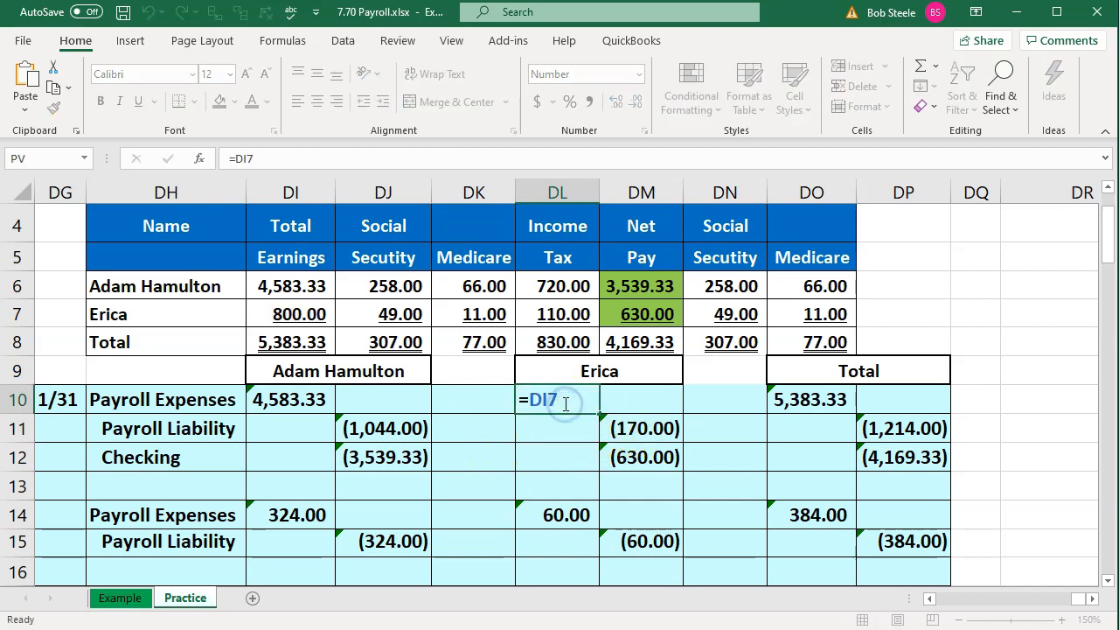
key(Return)
click(642, 428)
text(=-SUM(DJ7:DL7))
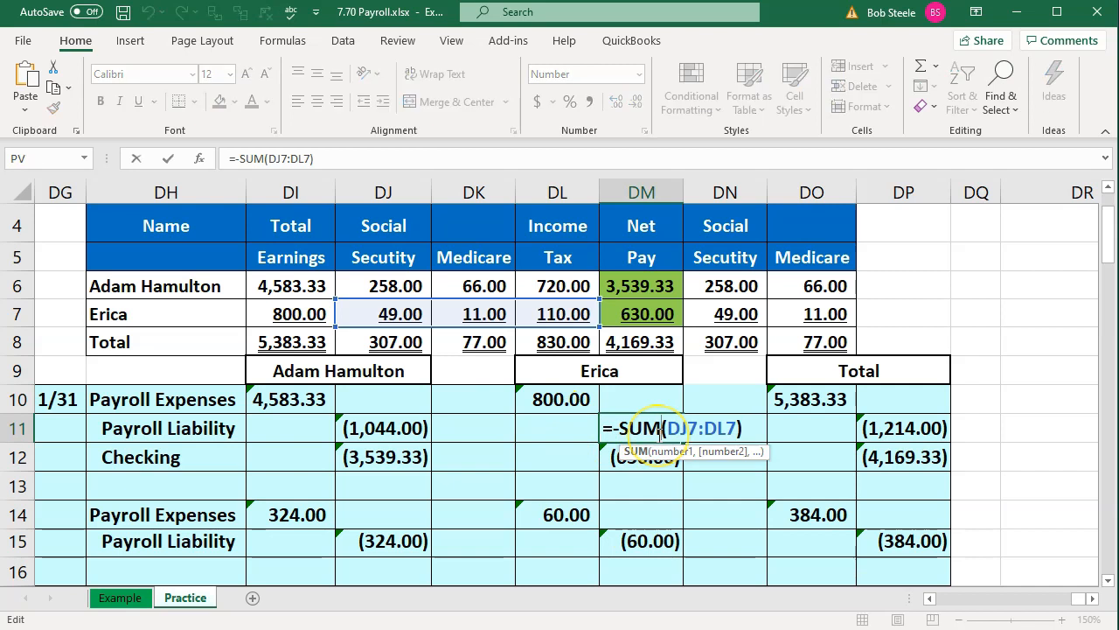
key(Return)
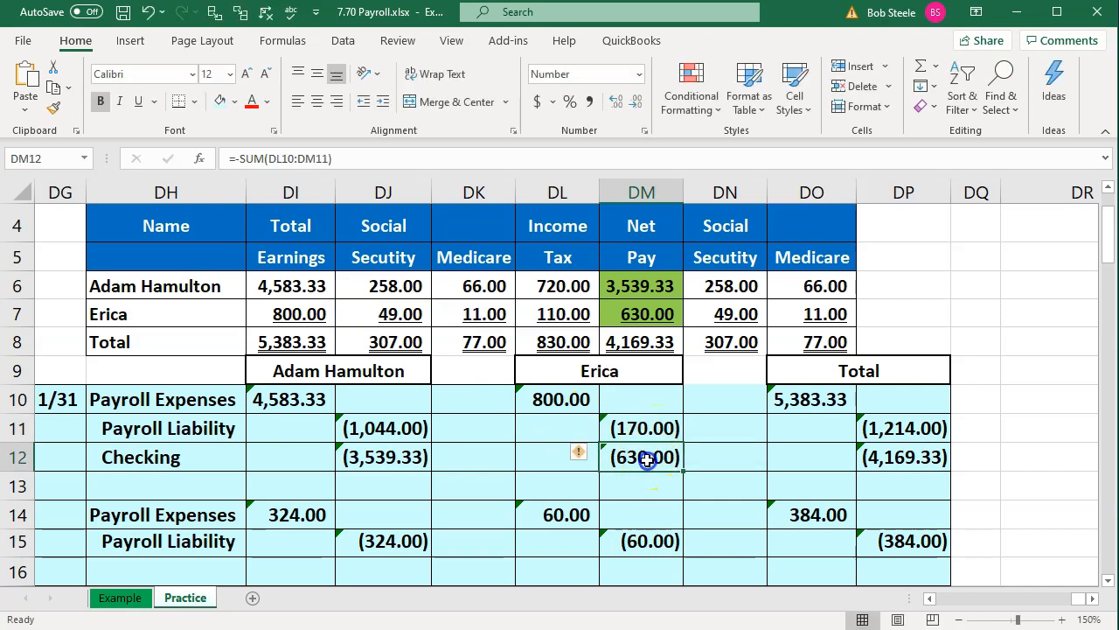
Step: Recommit the DM12 checking (630.00), DO10 and DP11 total formulas
double_click(648, 459)
key(Return)
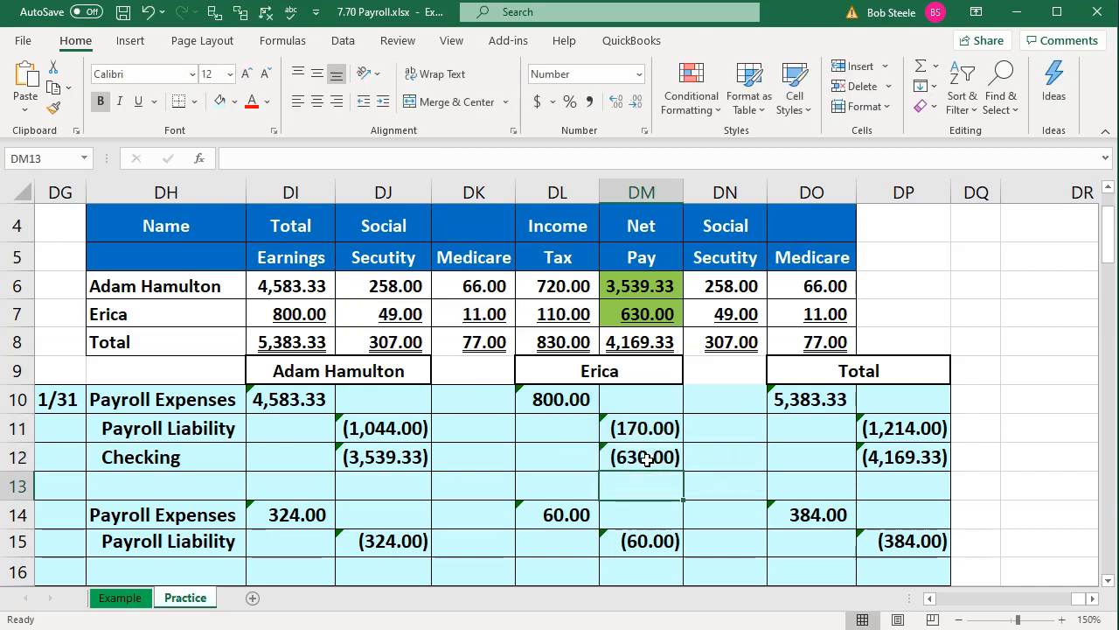
double_click(795, 400)
key(Return)
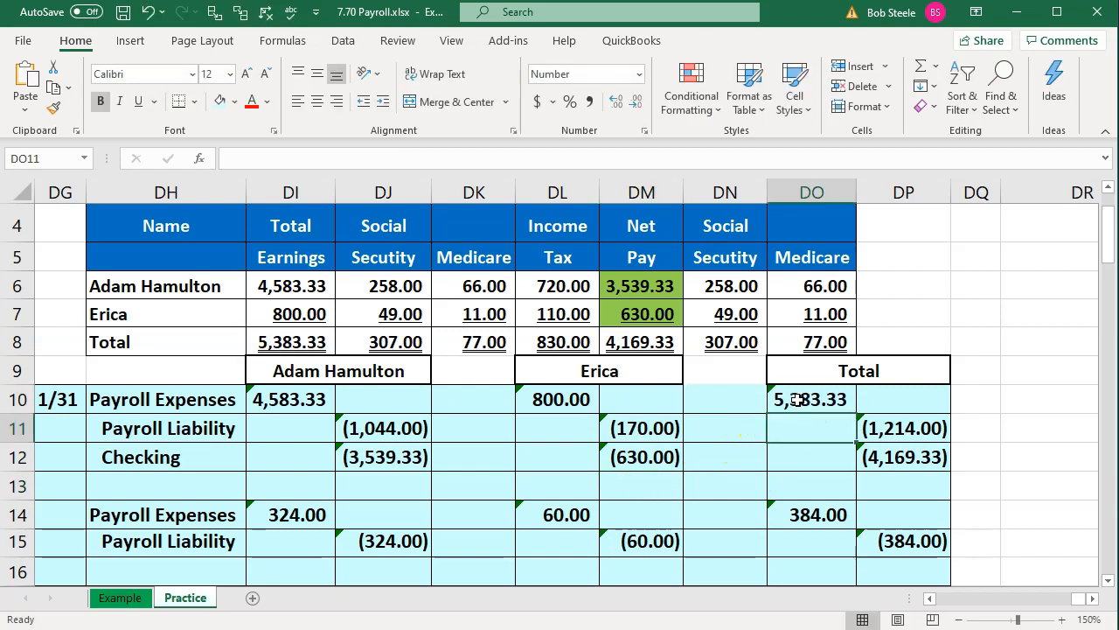
double_click(902, 426)
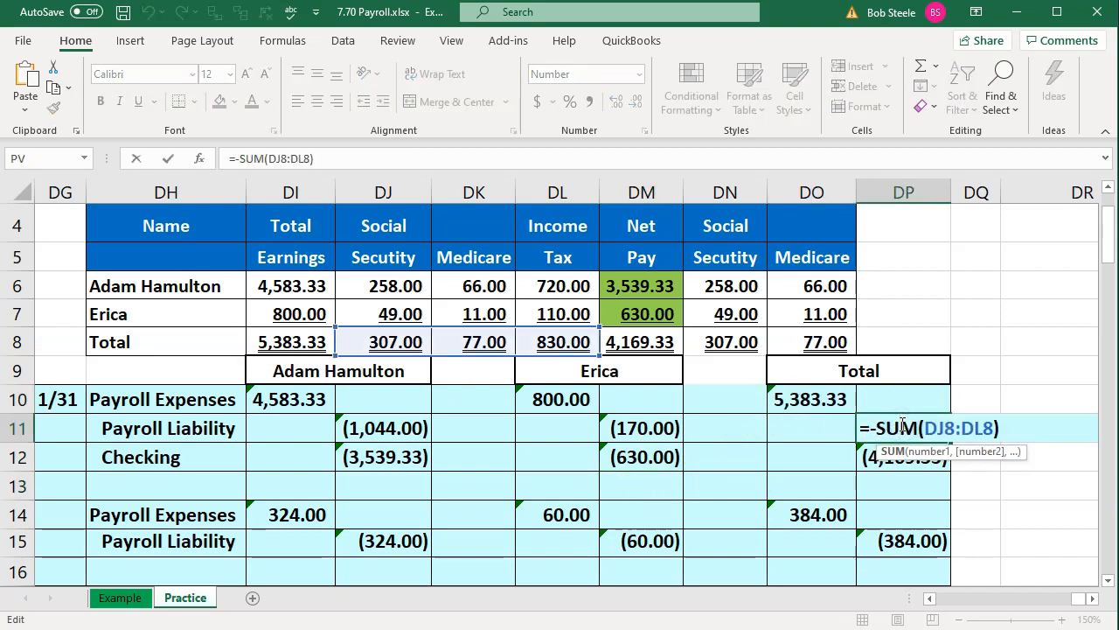
key(Return)
click(710, 523)
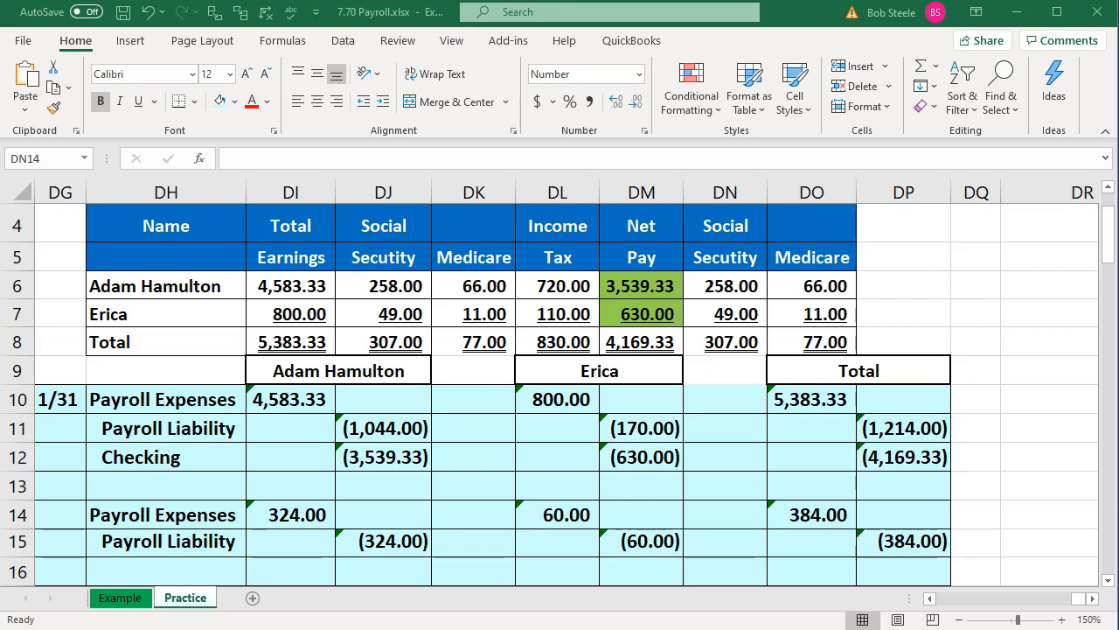
Step: Date check 1011 01/31/2020 and make it payable to the first employee, dismissing the payroll warning
click(1016, 12)
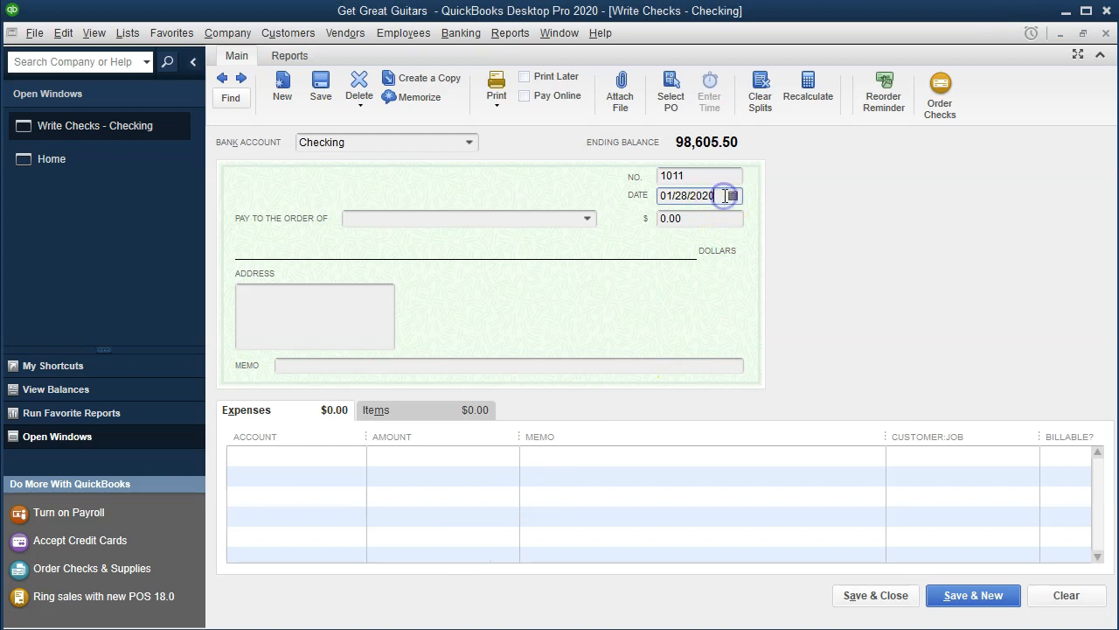
key(plus)
key(plus)
key(plus)
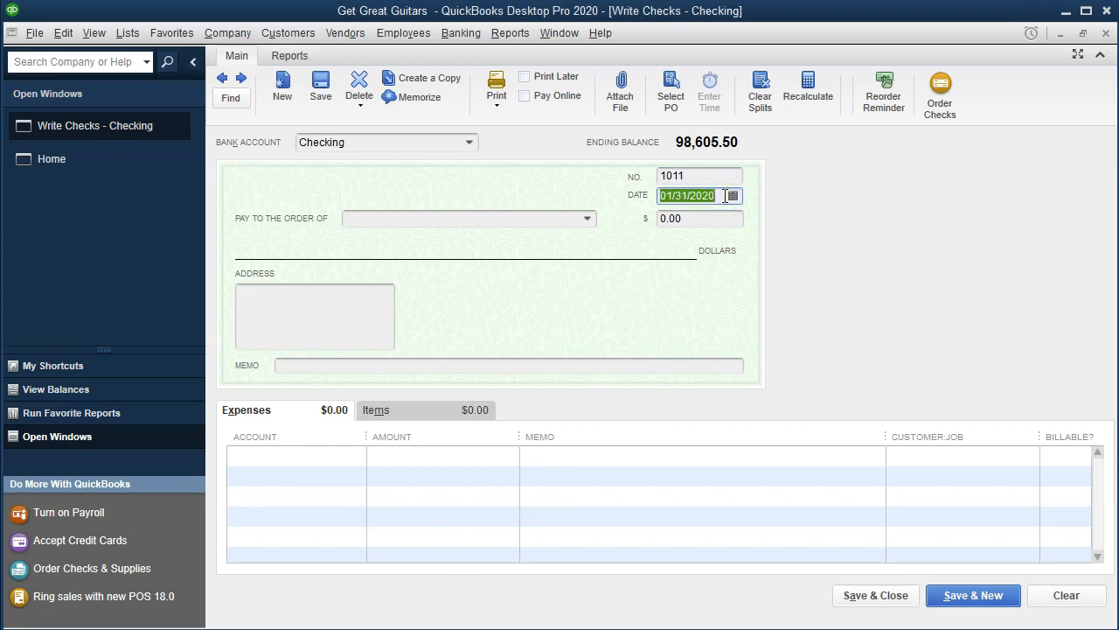
key(Tab)
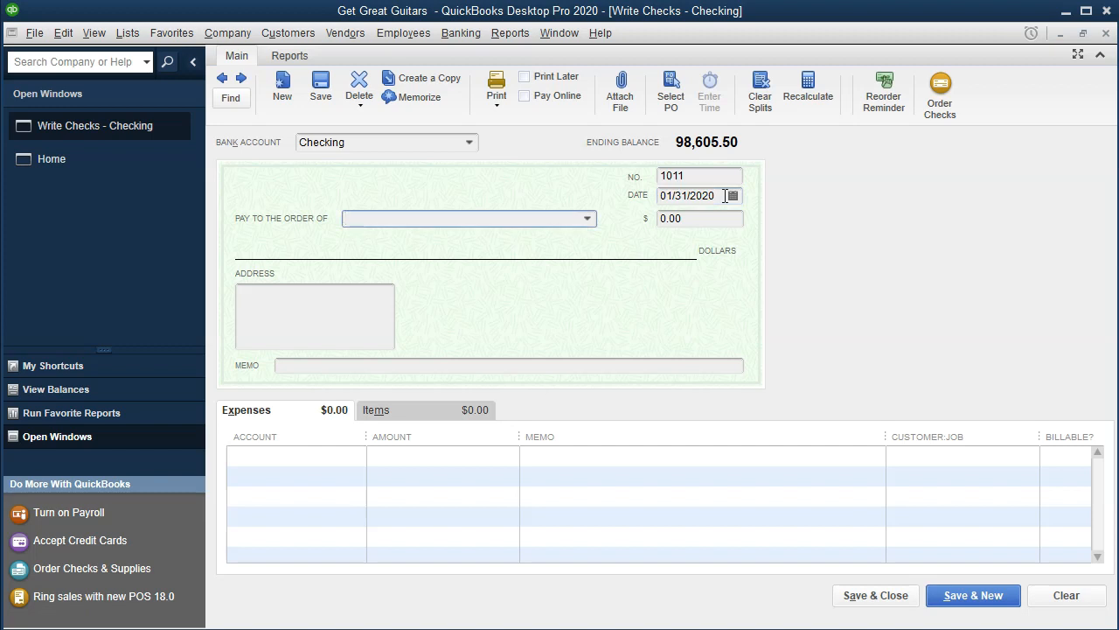
text(Adam Hamilton)
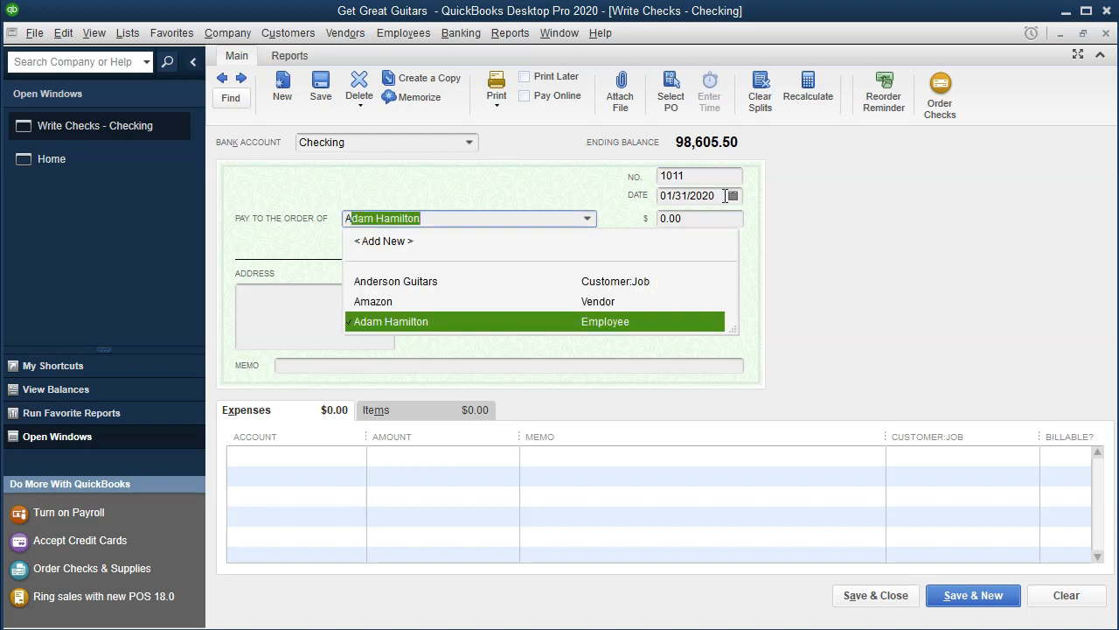
click(574, 330)
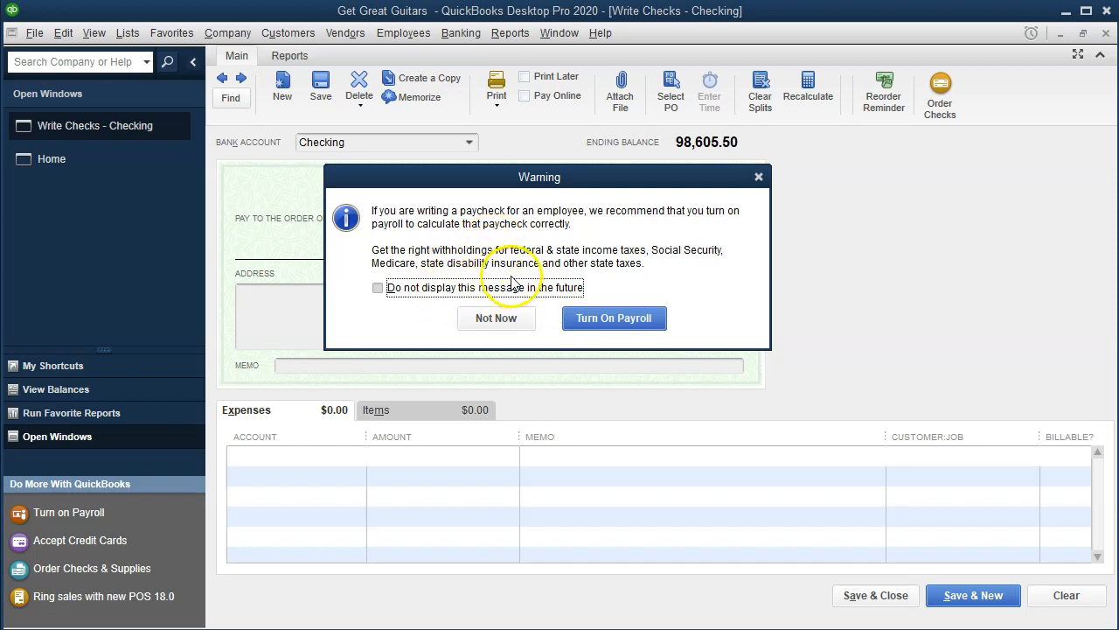
click(502, 323)
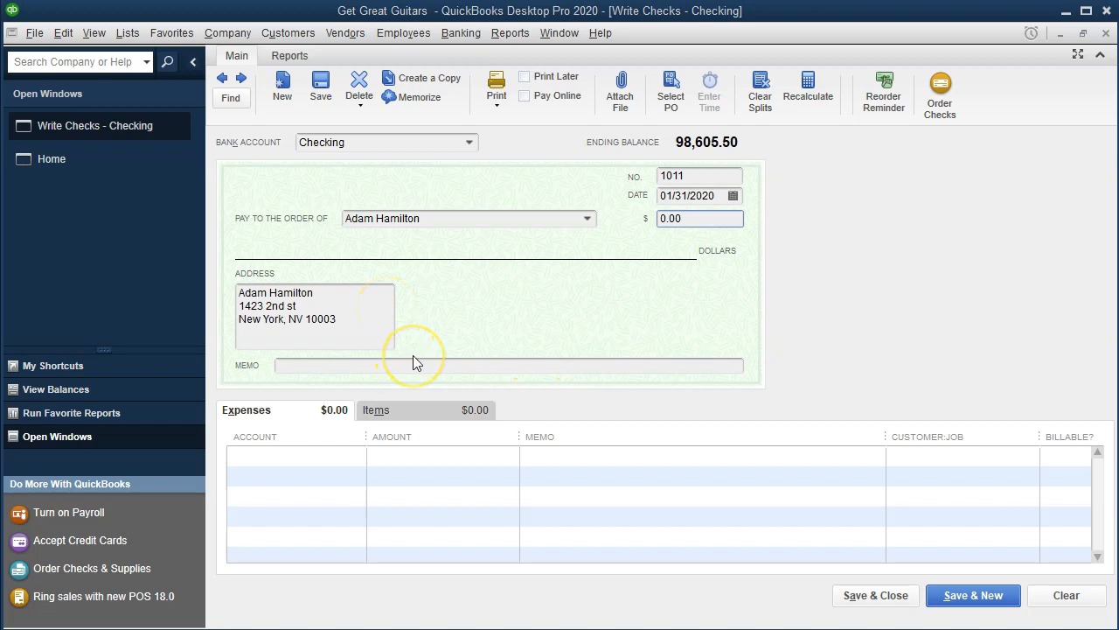
Step: Enter 3,539.33, the first employee's net pay, as the check amount
click(693, 221)
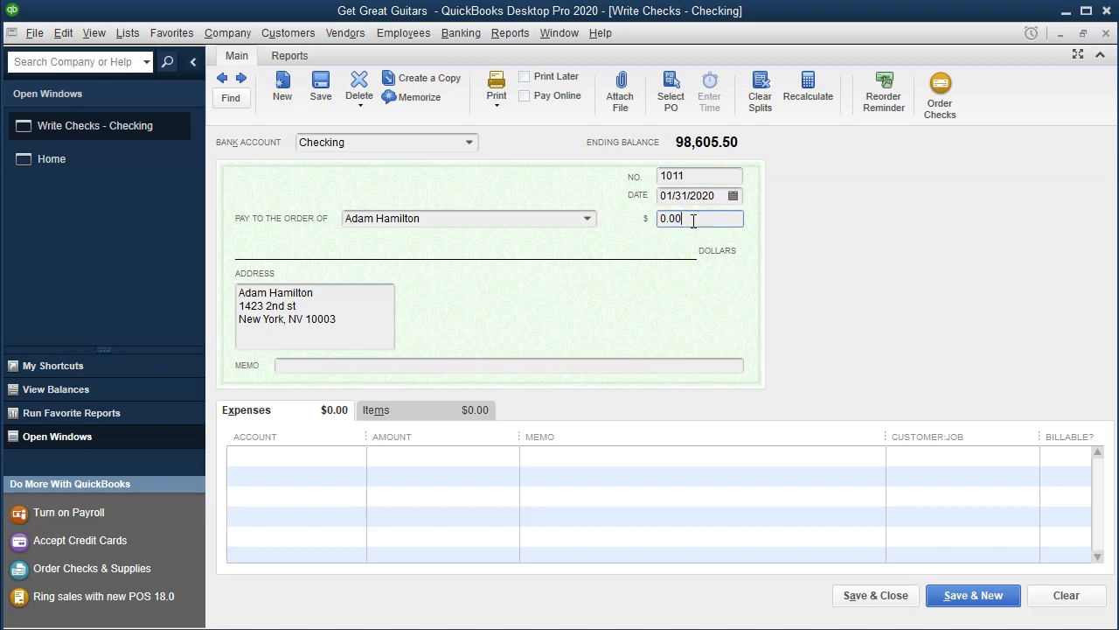
key(BackSpace)
key(BackSpace)
key(BackSpace)
key(BackSpace)
click(647, 591)
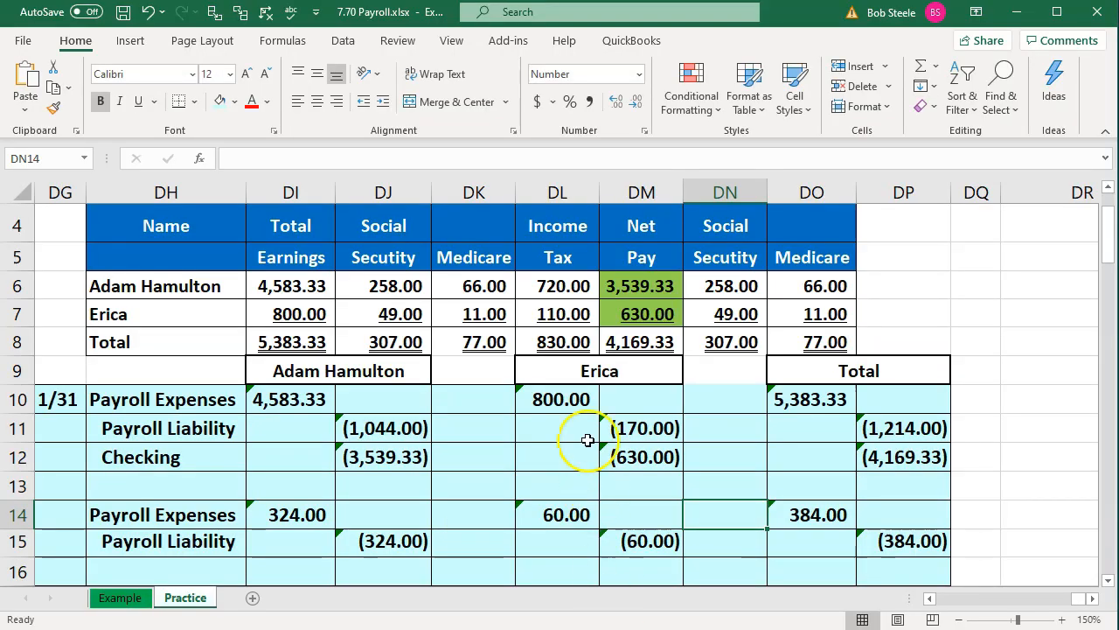
click(619, 289)
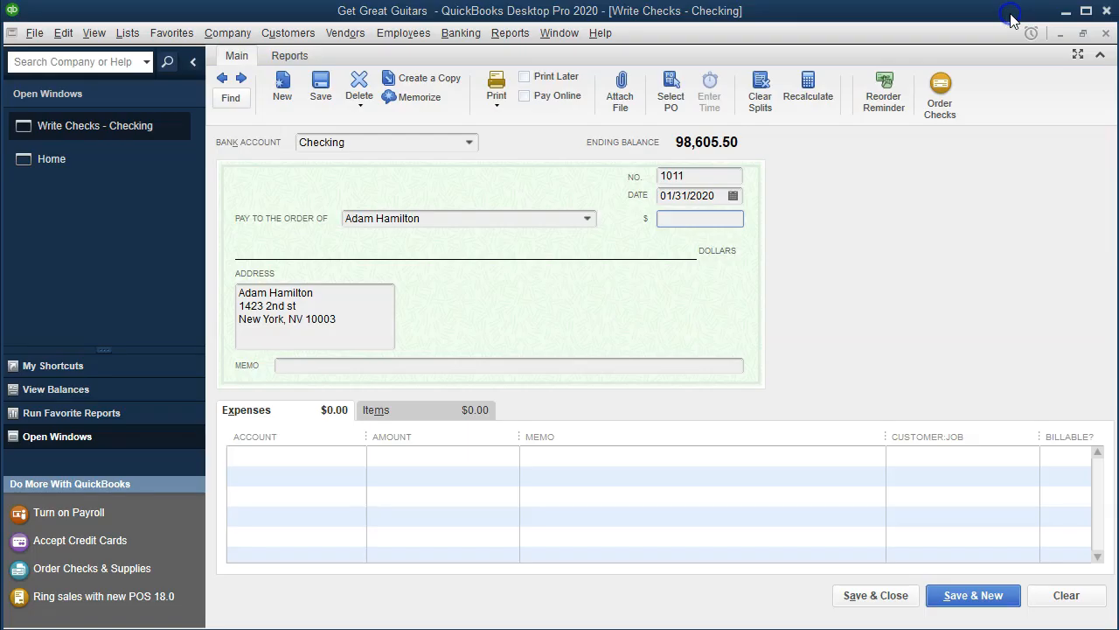
click(1015, 12)
click(697, 218)
text(3,539.33)
key(Tab)
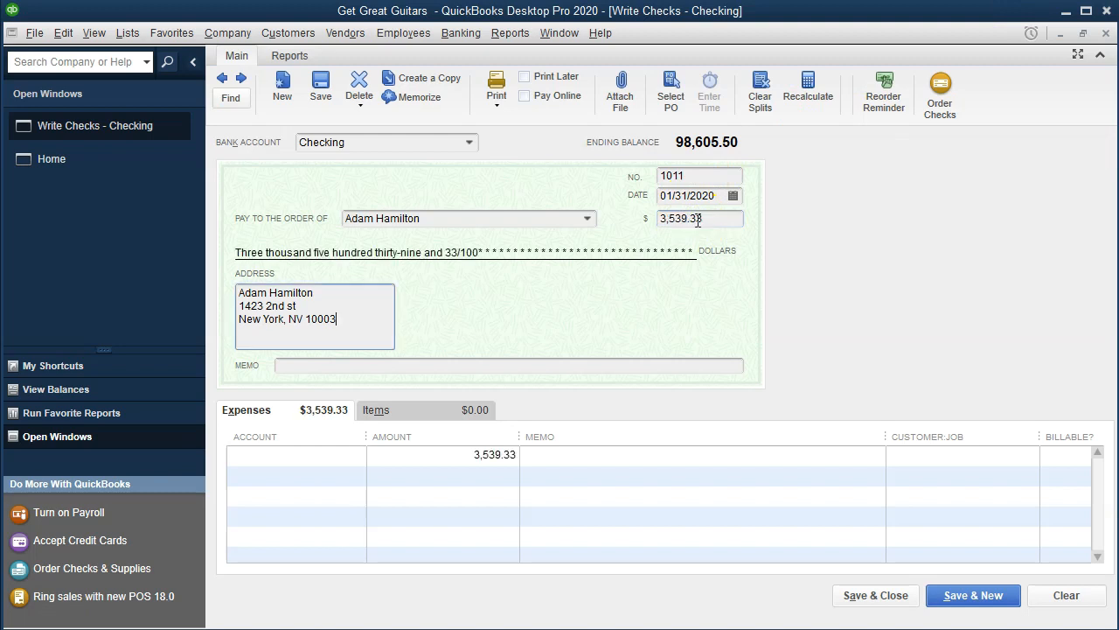
Step: Code the first expense line to the Payroll Expenses account
key(Tab)
key(Tab)
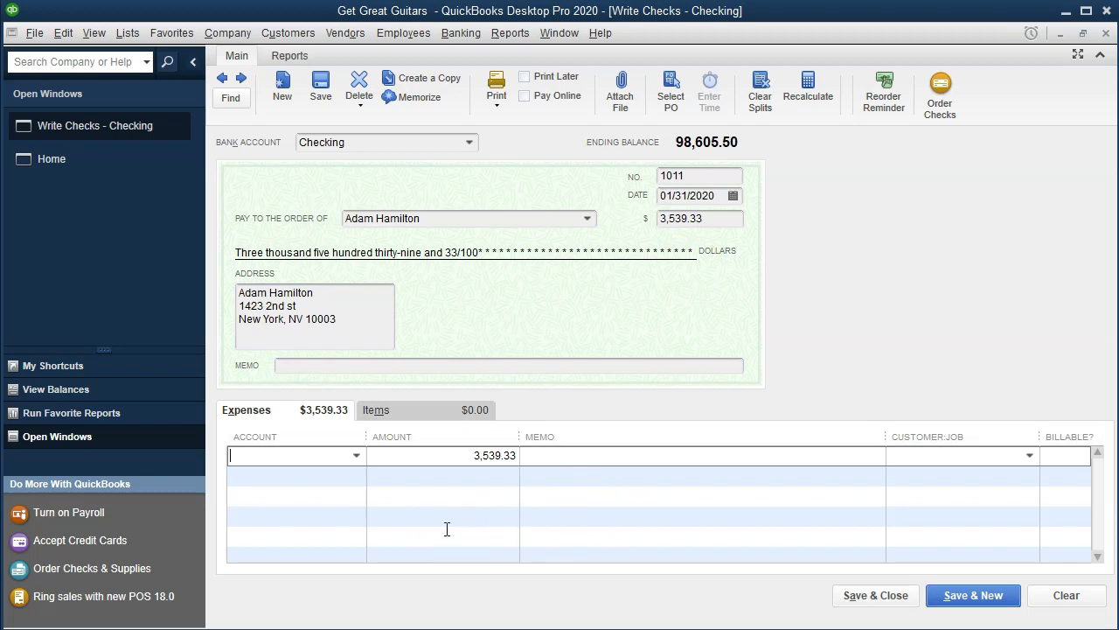
text(Pary)
key(BackSpace)
key(BackSpace)
key(BackSpace)
key(BackSpace)
text(P)
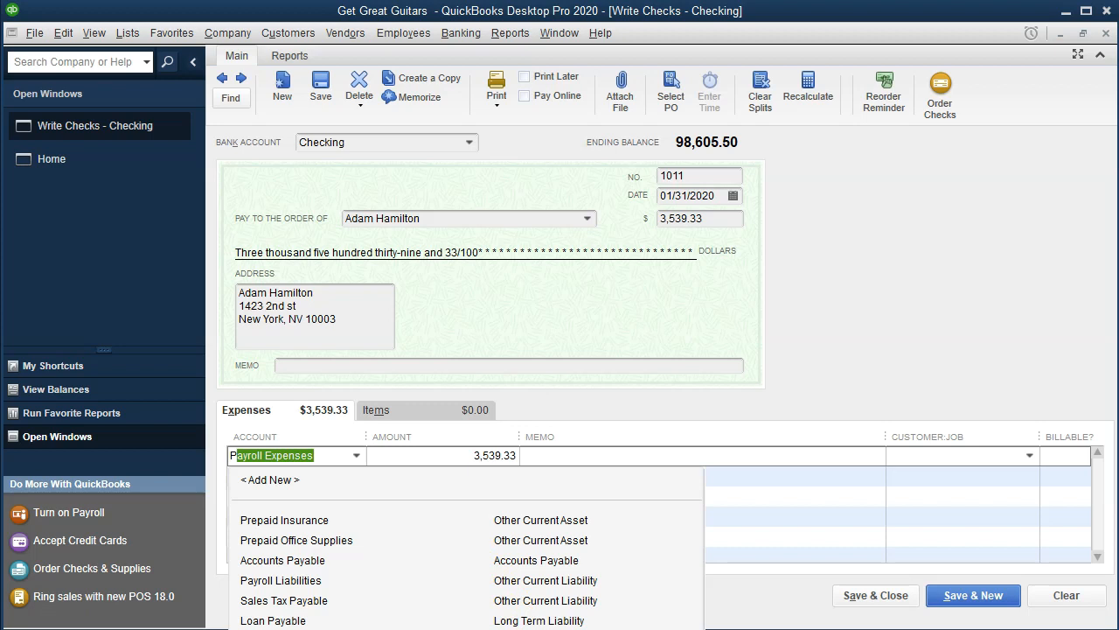
key(Tab)
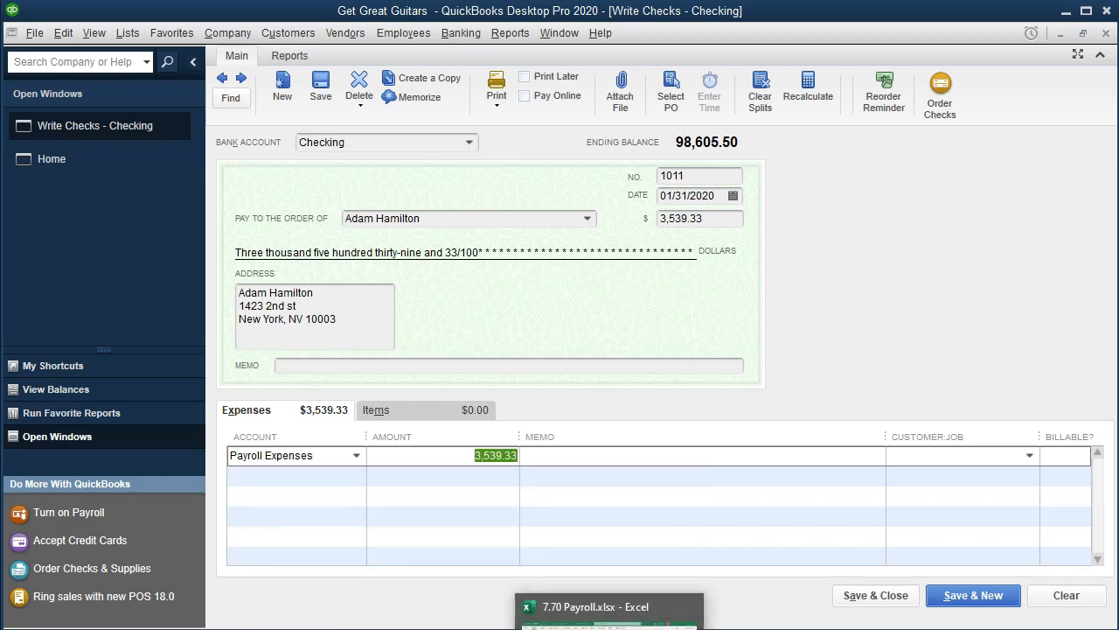
Step: Change the Payroll Expenses amount to 4,583.33, the total earnings from the workbook
click(610, 622)
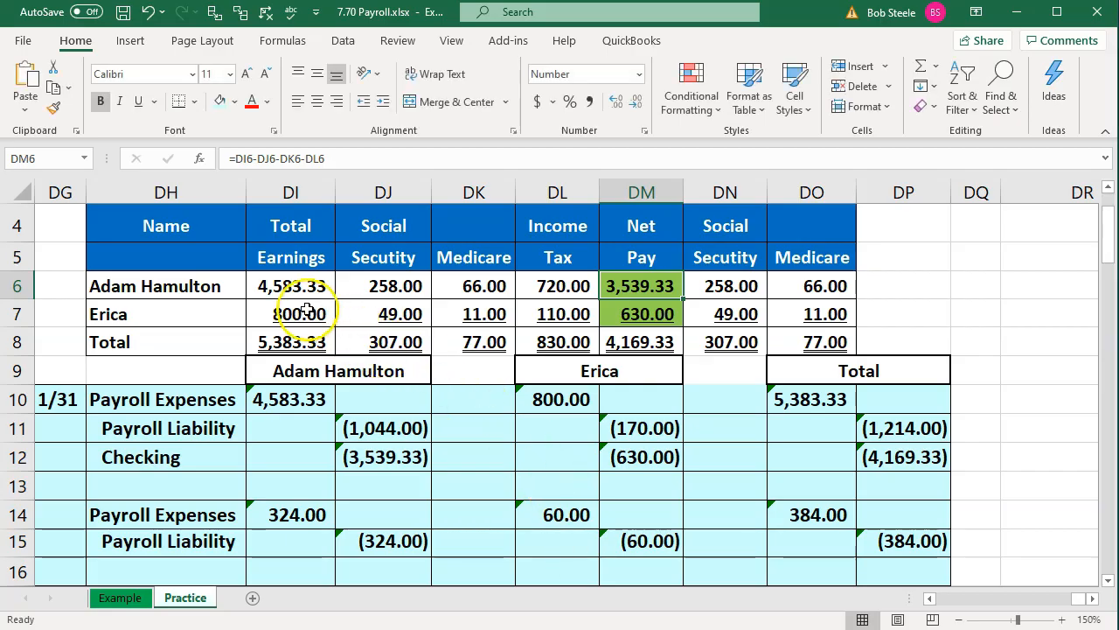
click(291, 286)
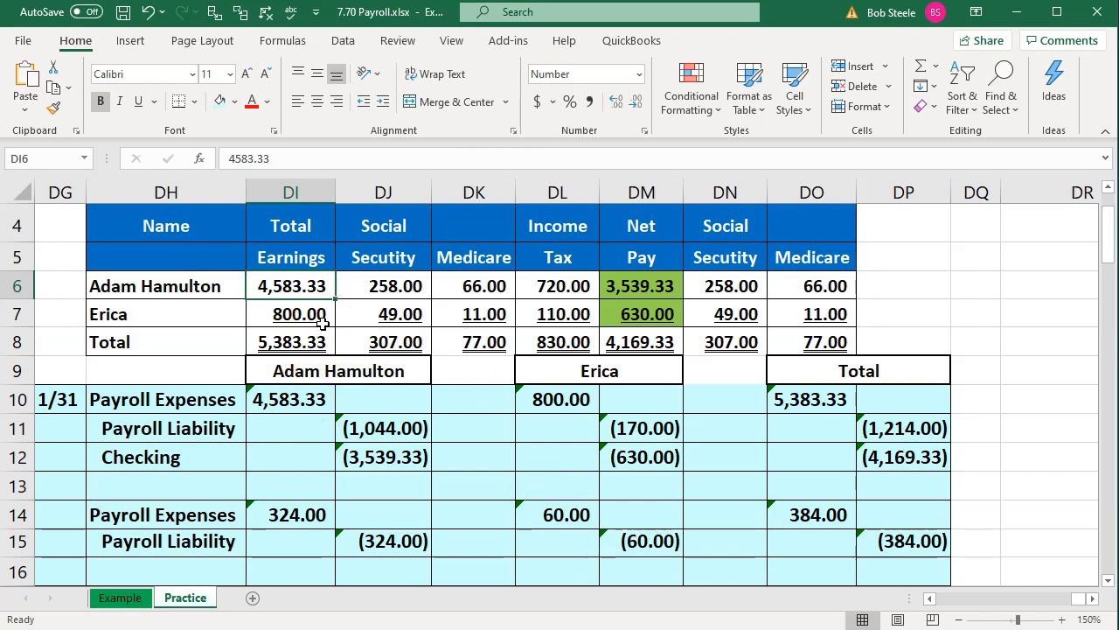
click(470, 622)
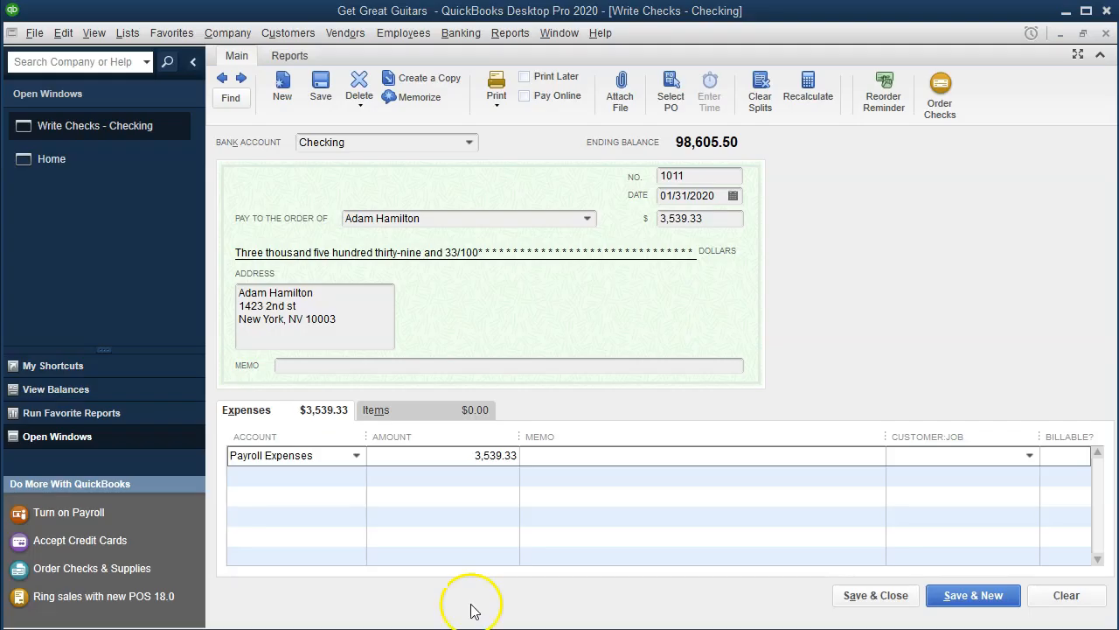
click(420, 456)
text(4,583.33)
key(Tab)
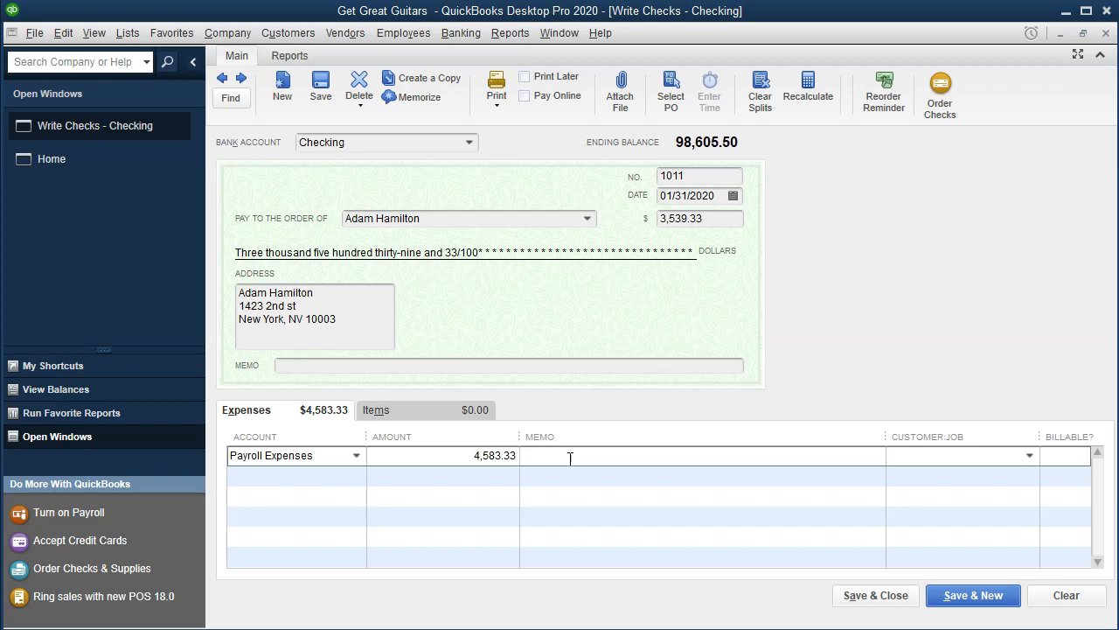
key(Tab)
key(Tab)
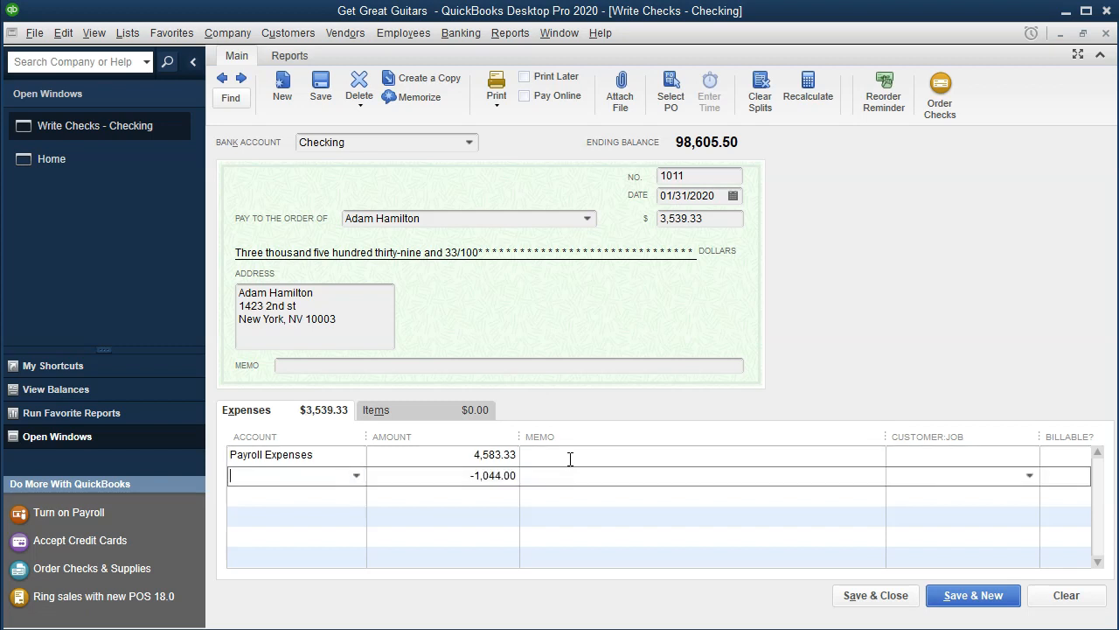
Step: Code the -1,044.00 second split line to Payroll Liabilities, then bring up the Excel workbook
click(356, 476)
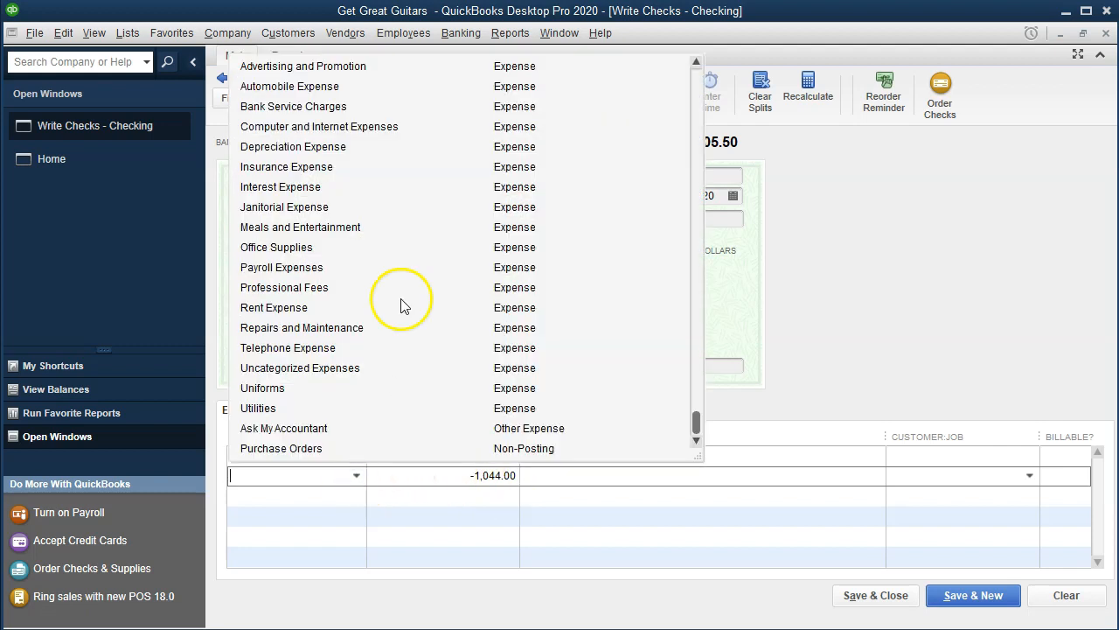
scroll(400, 300, up, 3)
scroll(401, 303, up, 2)
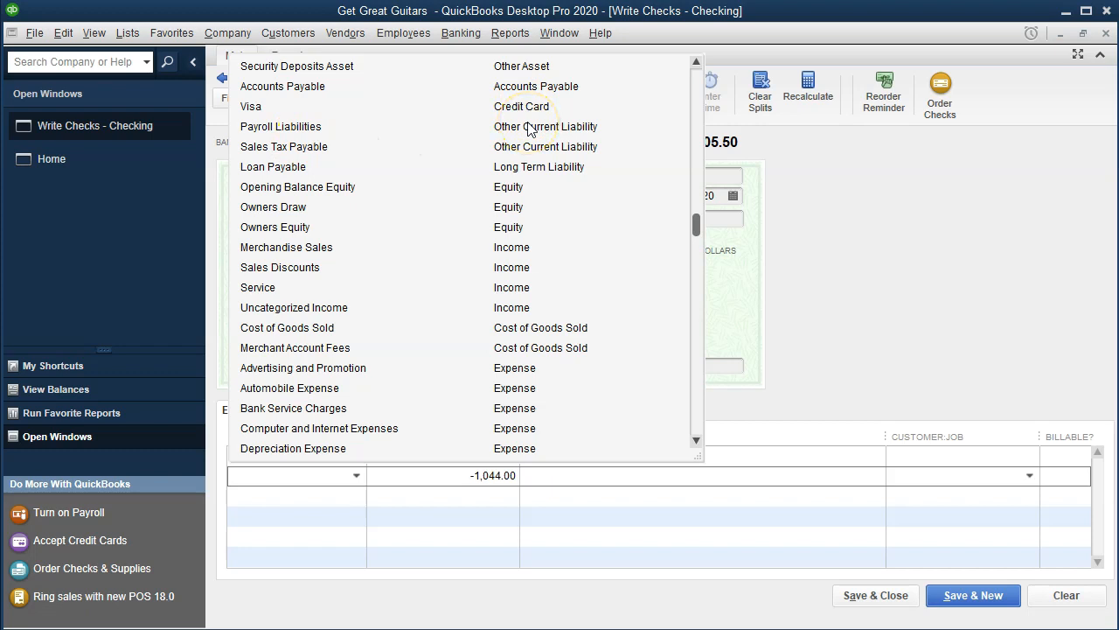
text(pa)
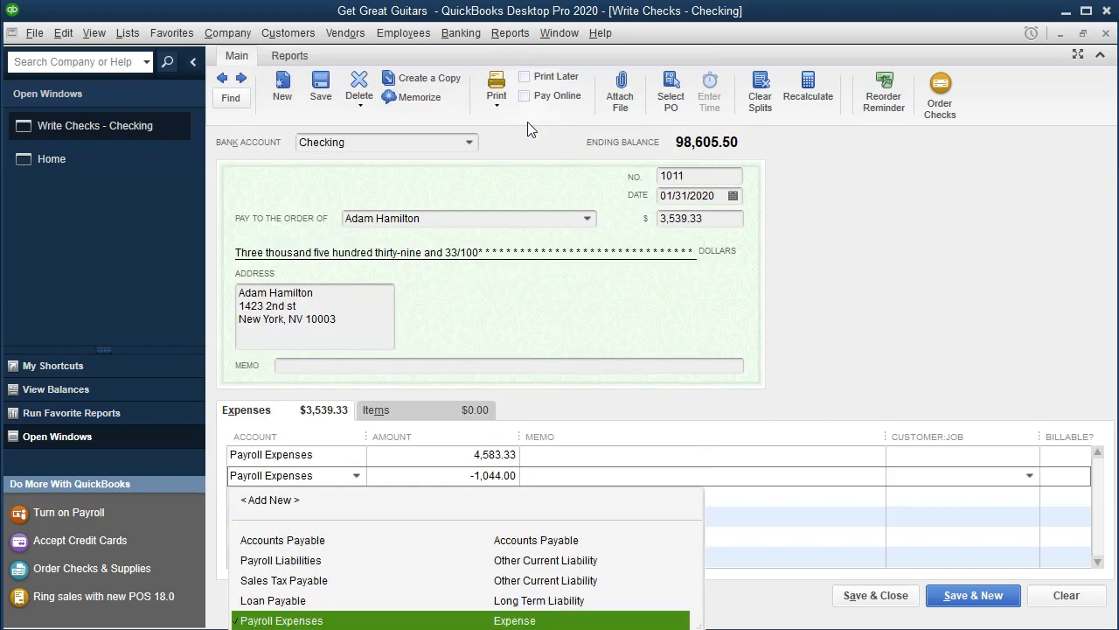
text(yr)
key(Up)
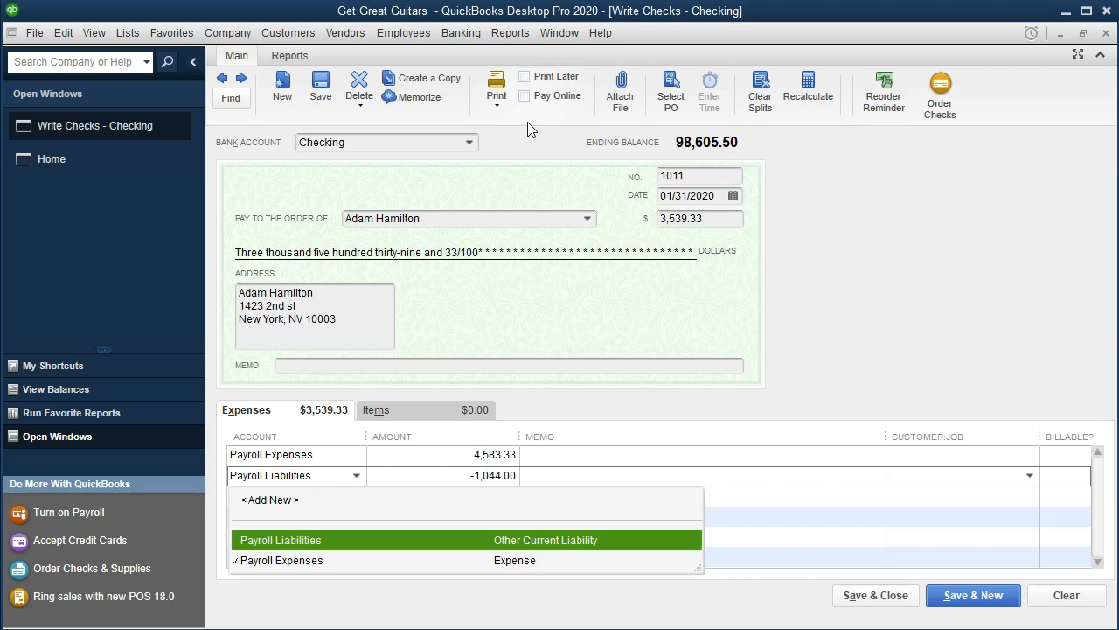
key(Tab)
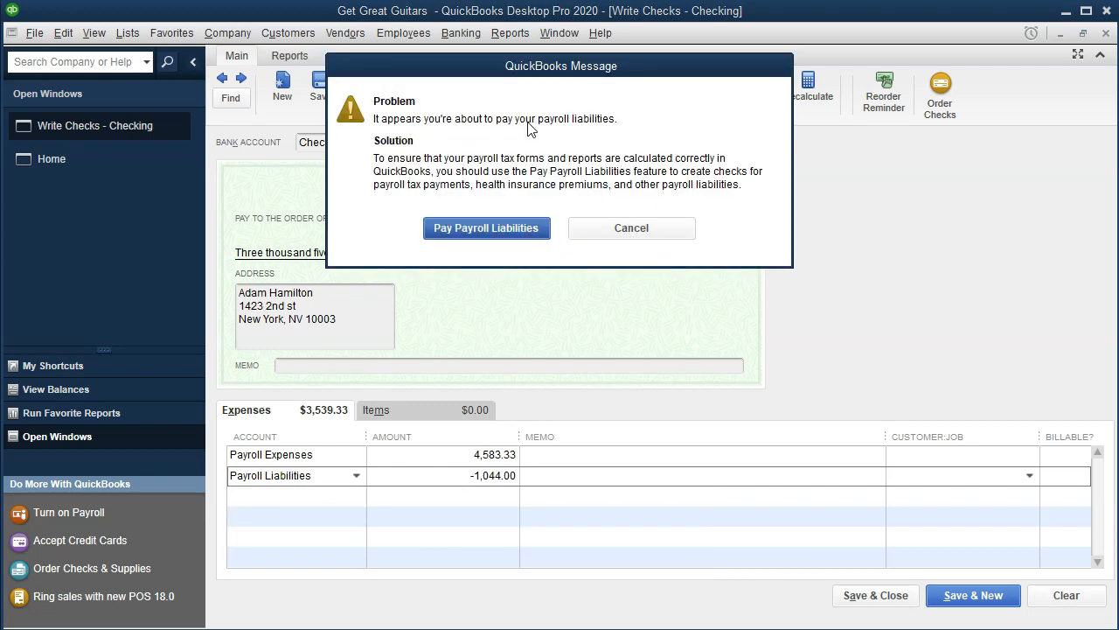
key(Escape)
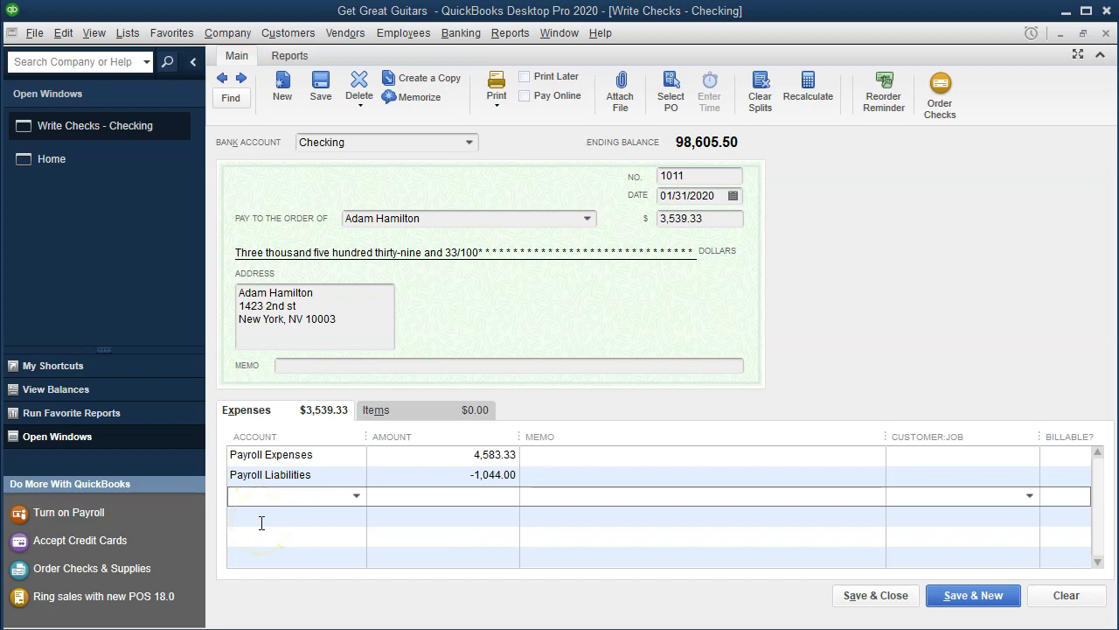
click(312, 479)
click(413, 480)
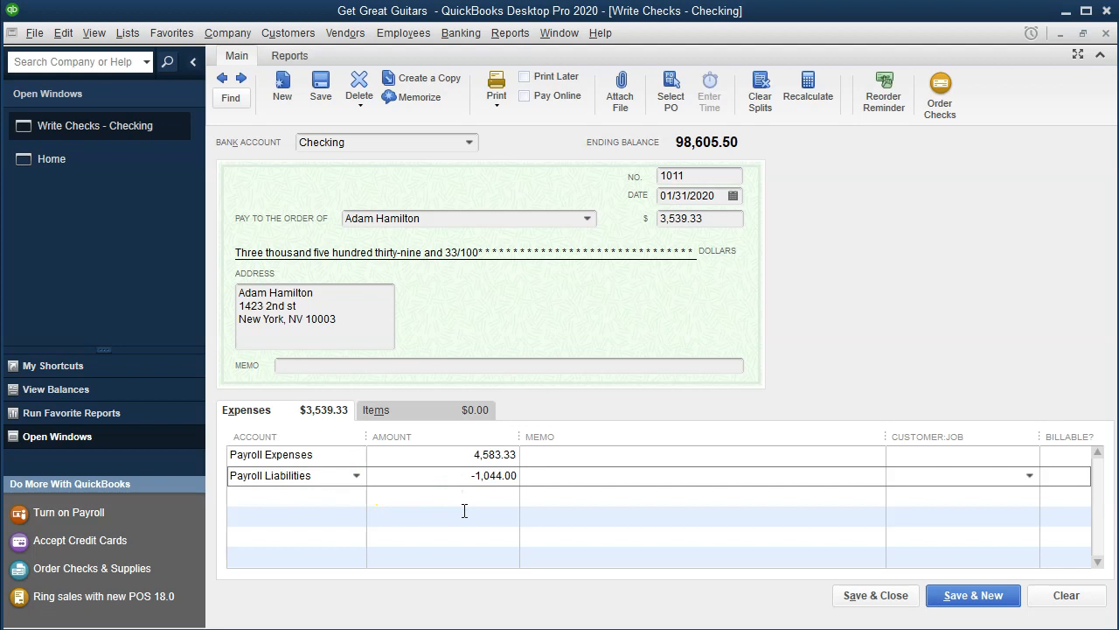
click(562, 579)
key(alt+Tab)
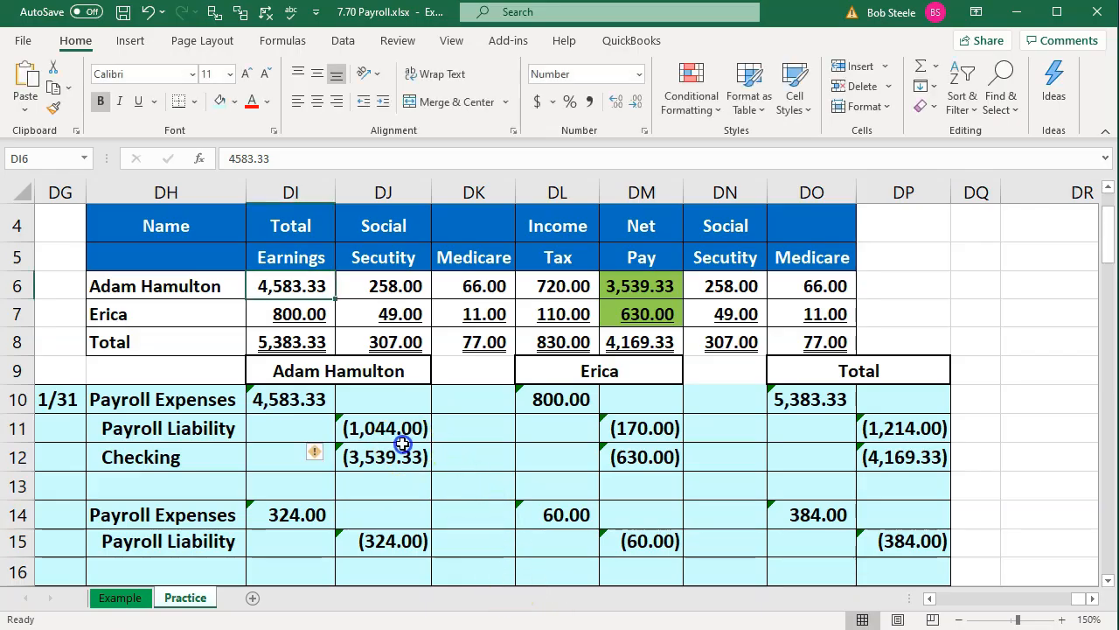
Step: Review the journal-entry formulas, confirm DJ6:DL6 withholdings sum to 1,044.00, then minimize Excel
click(385, 429)
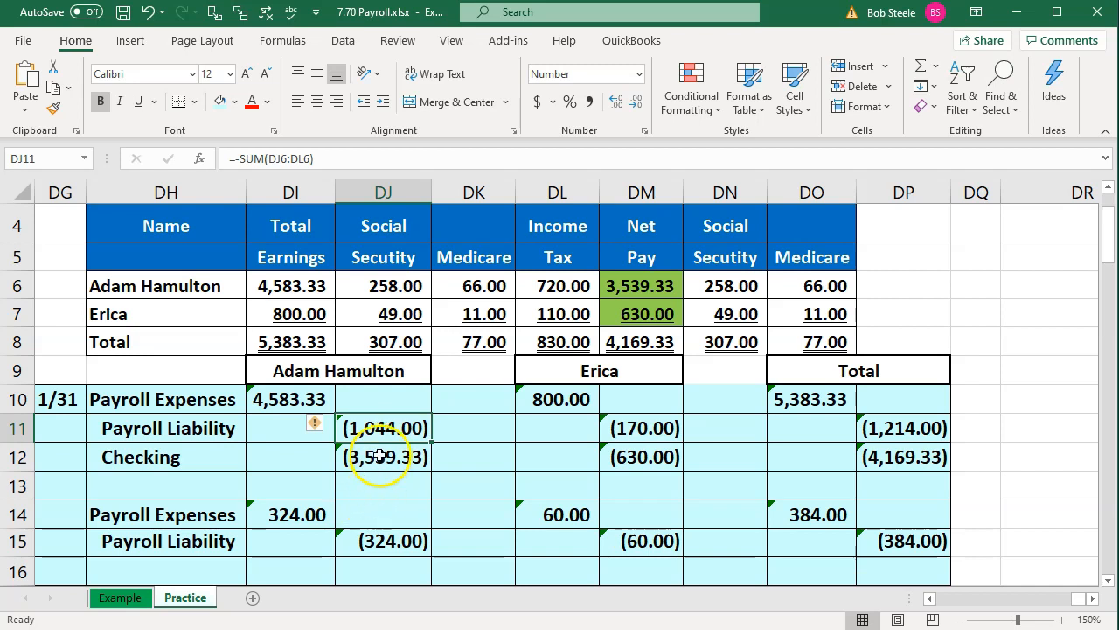
click(380, 456)
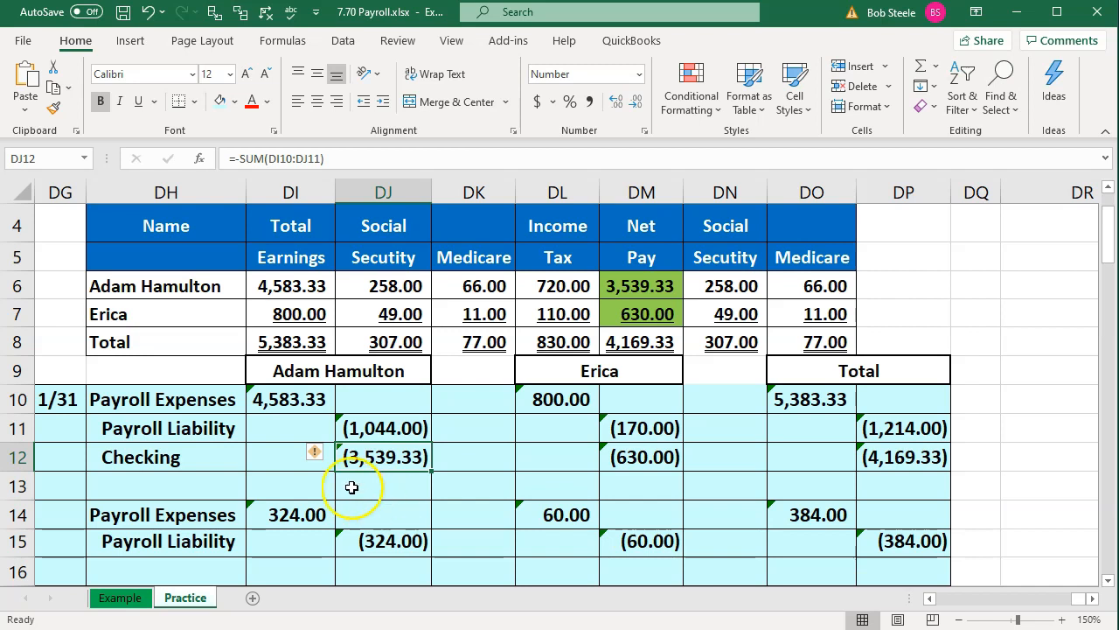
click(291, 401)
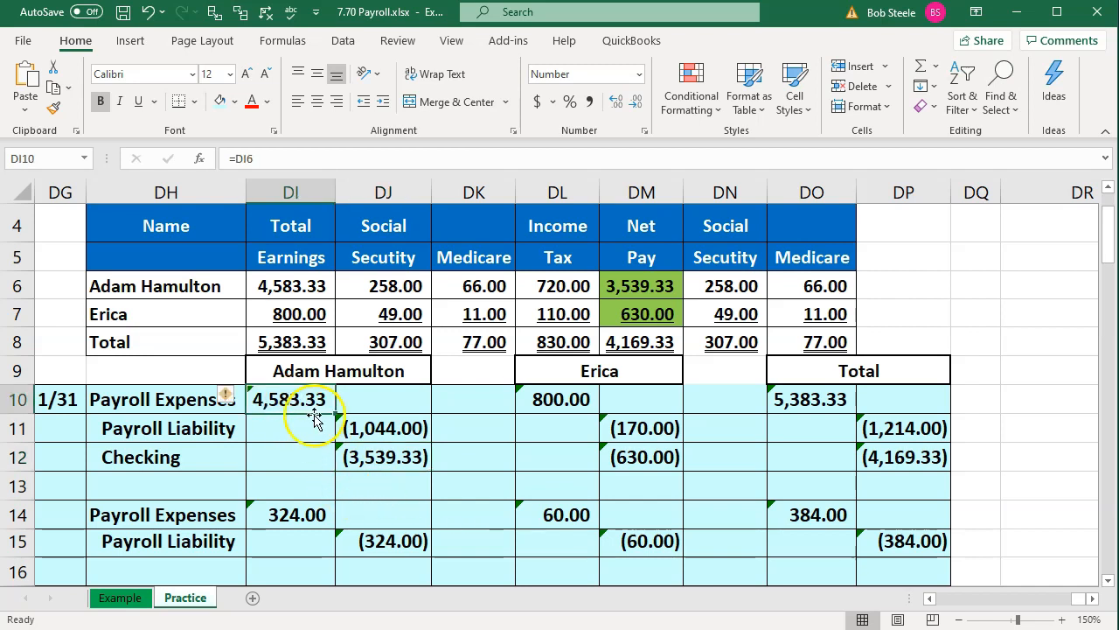
click(365, 428)
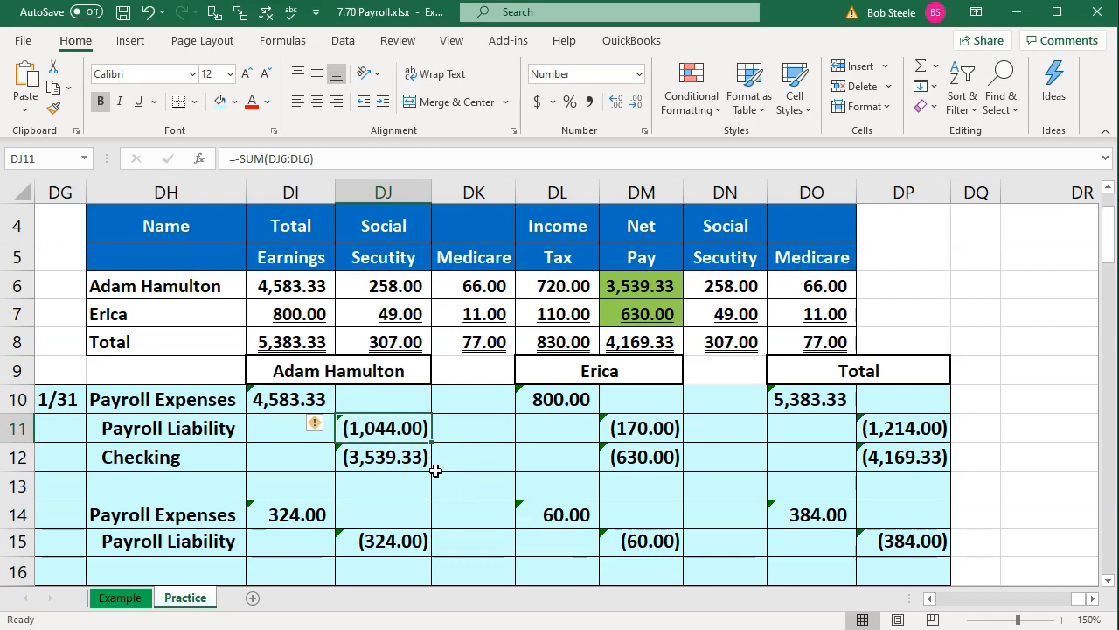
click(643, 285)
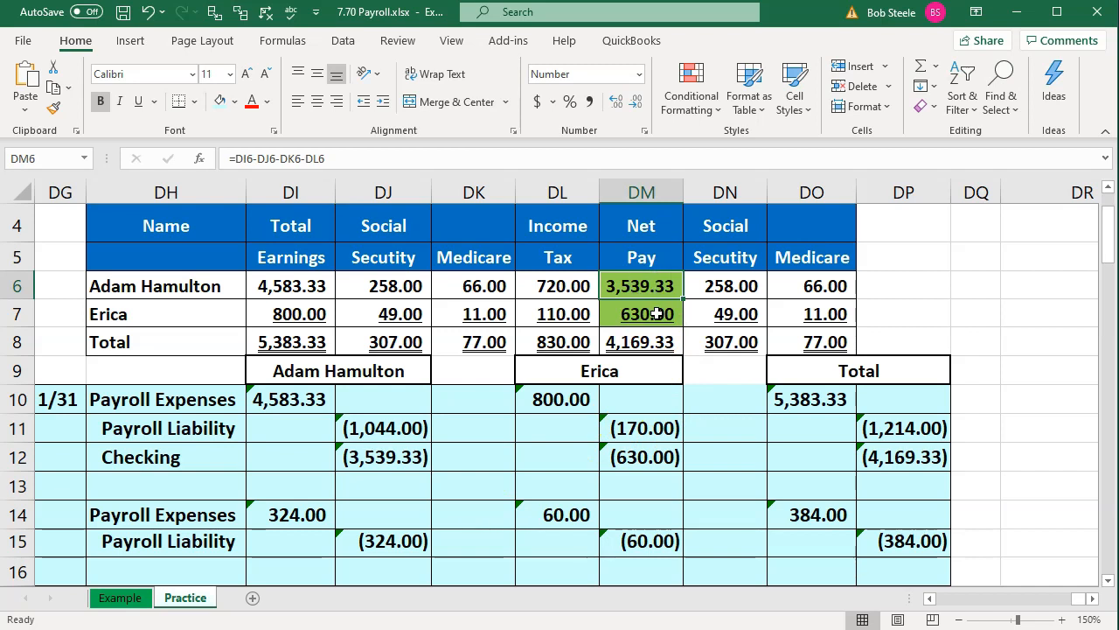
click(285, 283)
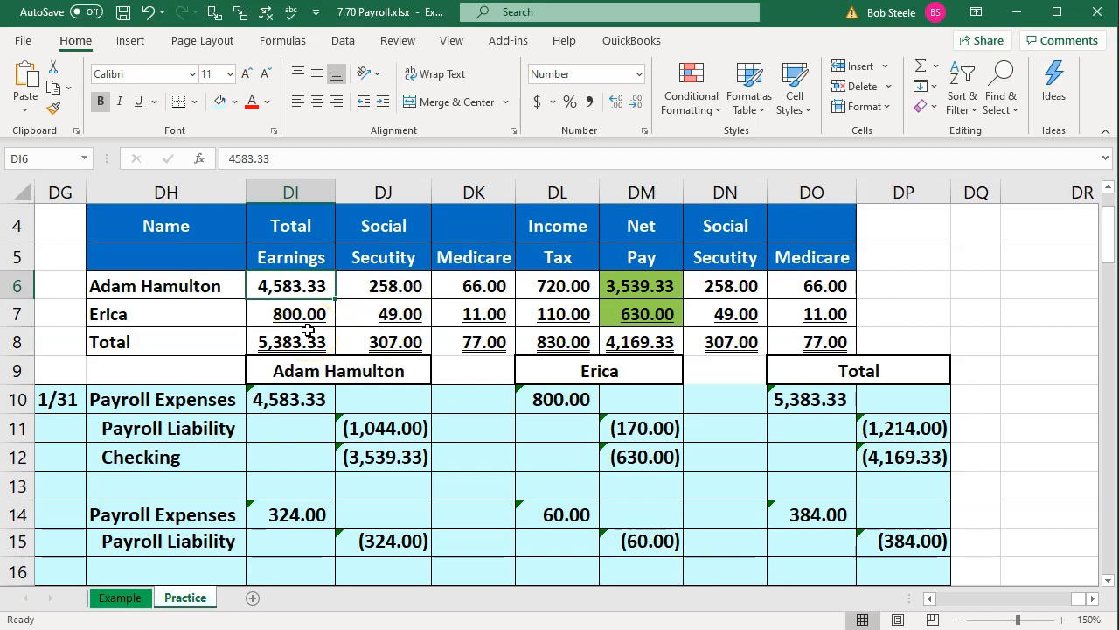
click(390, 281)
drag(390, 281, 532, 278)
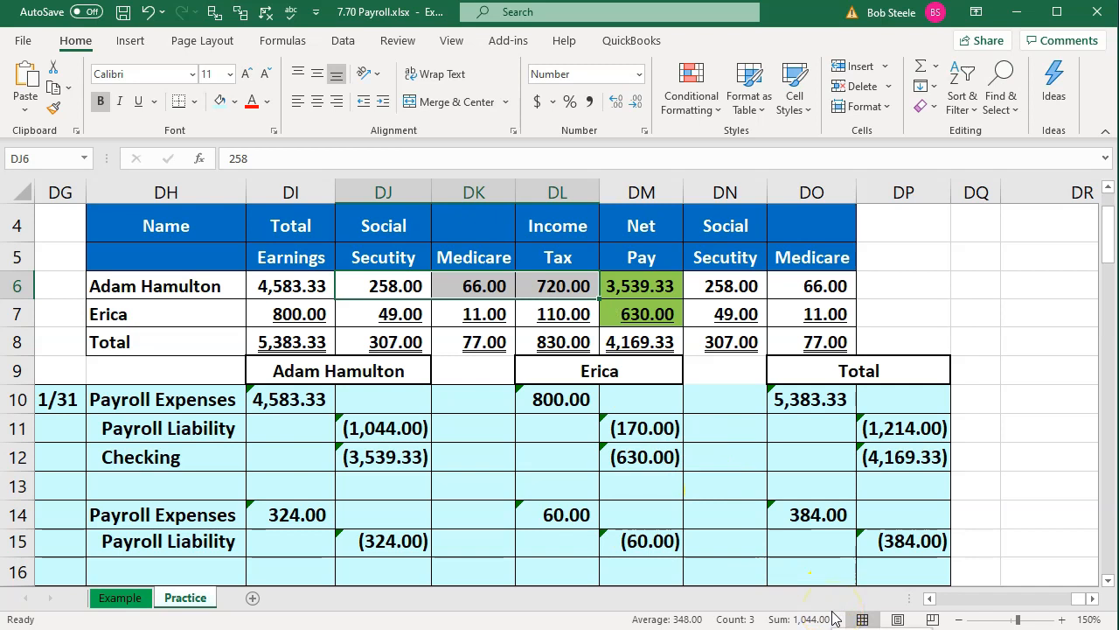
click(1017, 12)
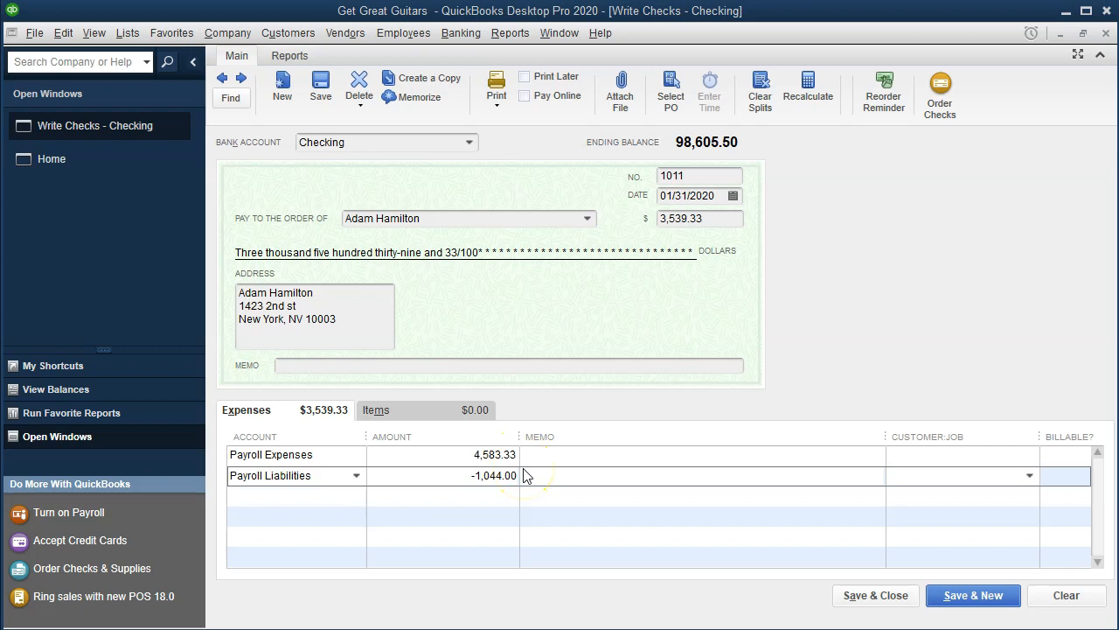
Step: Save check 1011 and start check 1012 payable to the second employee
click(595, 512)
click(955, 595)
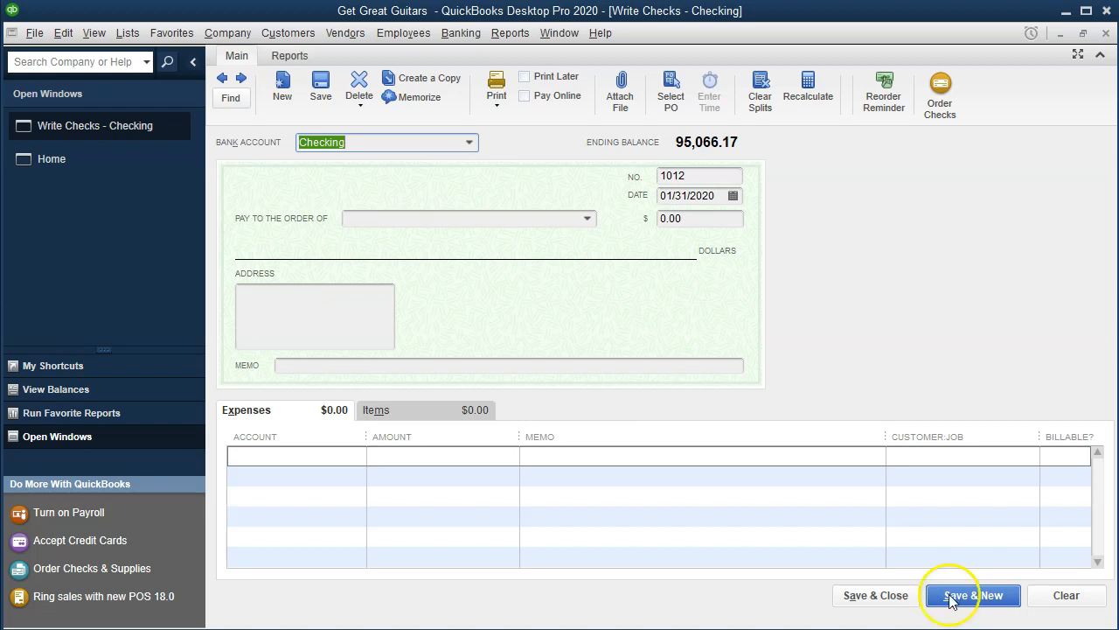
key(Tab)
key(Tab)
key(Tab)
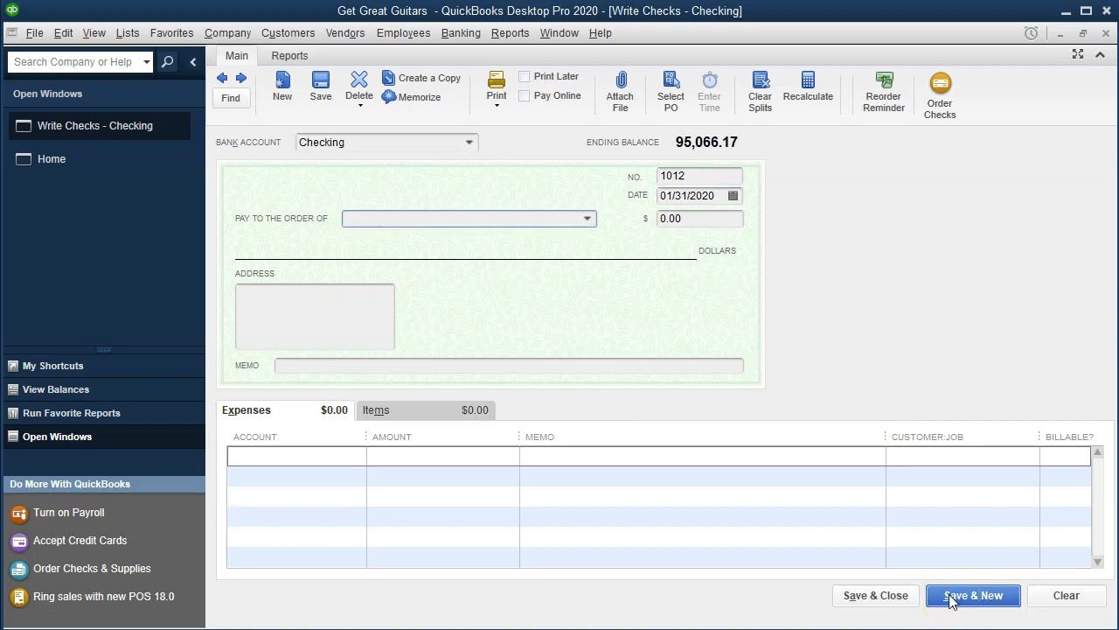
text(Eric Music)
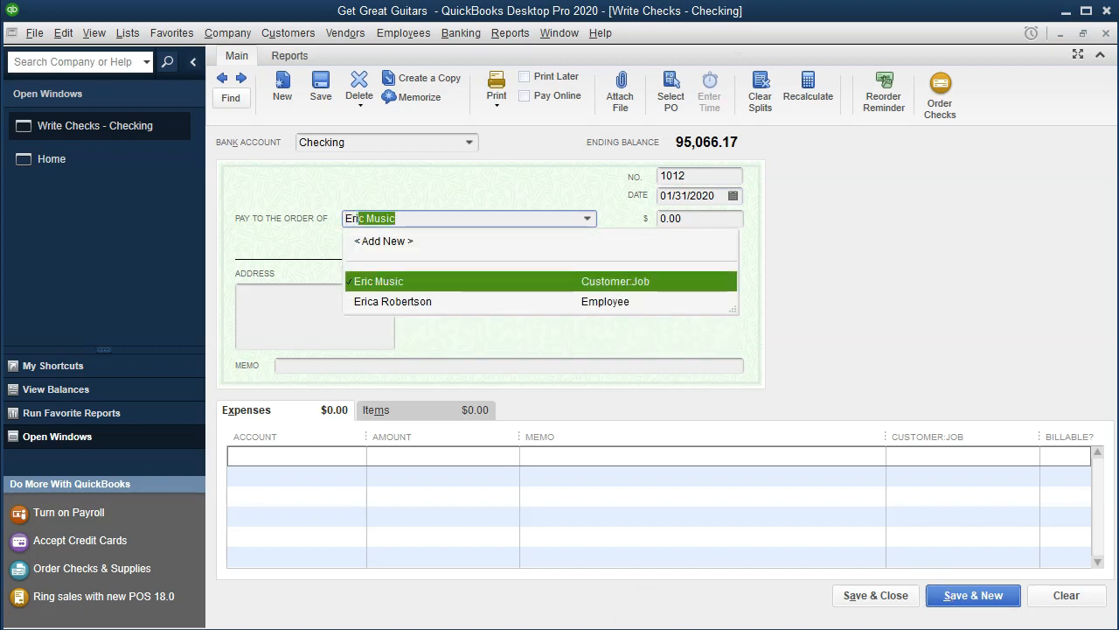
click(393, 301)
key(Tab)
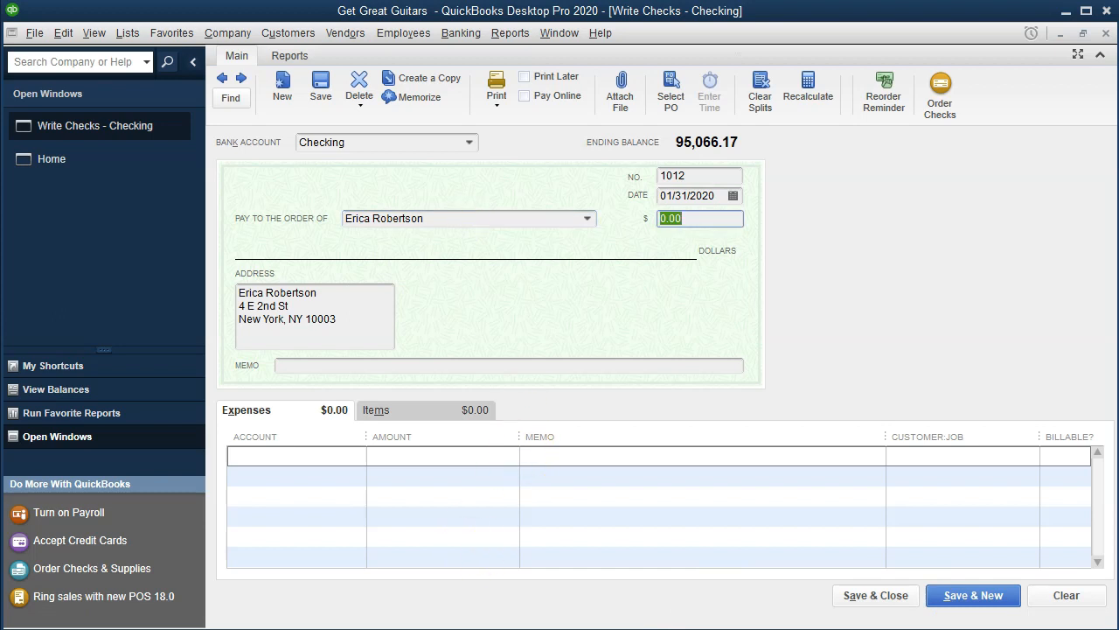
Step: Enter 630.00 as the check amount, matching the second employee's net pay in Excel
key(alt+Tab)
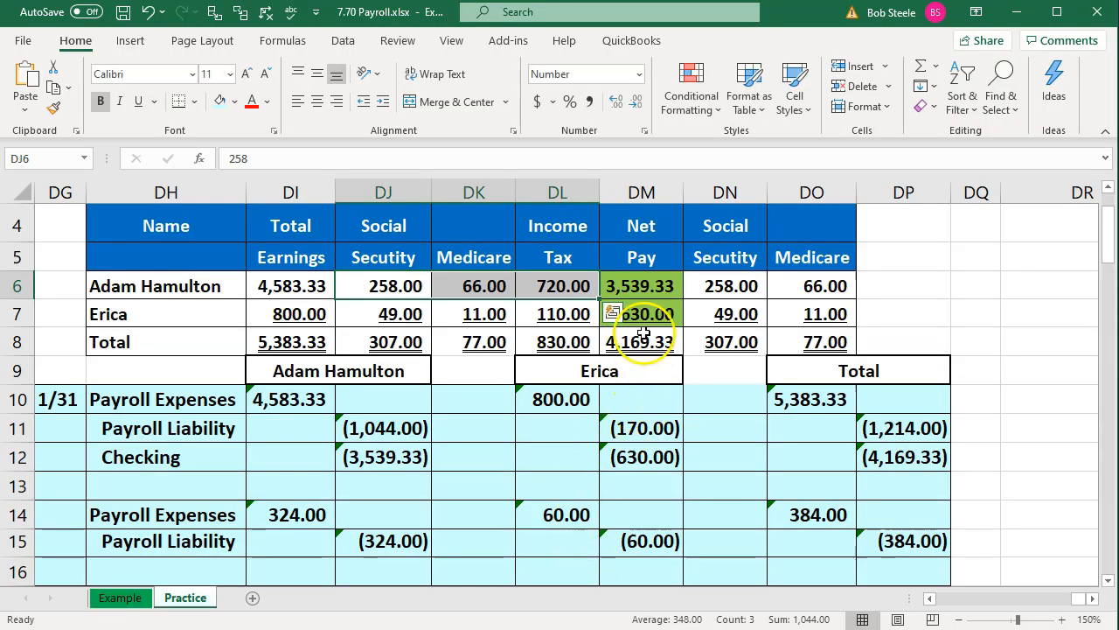
click(645, 317)
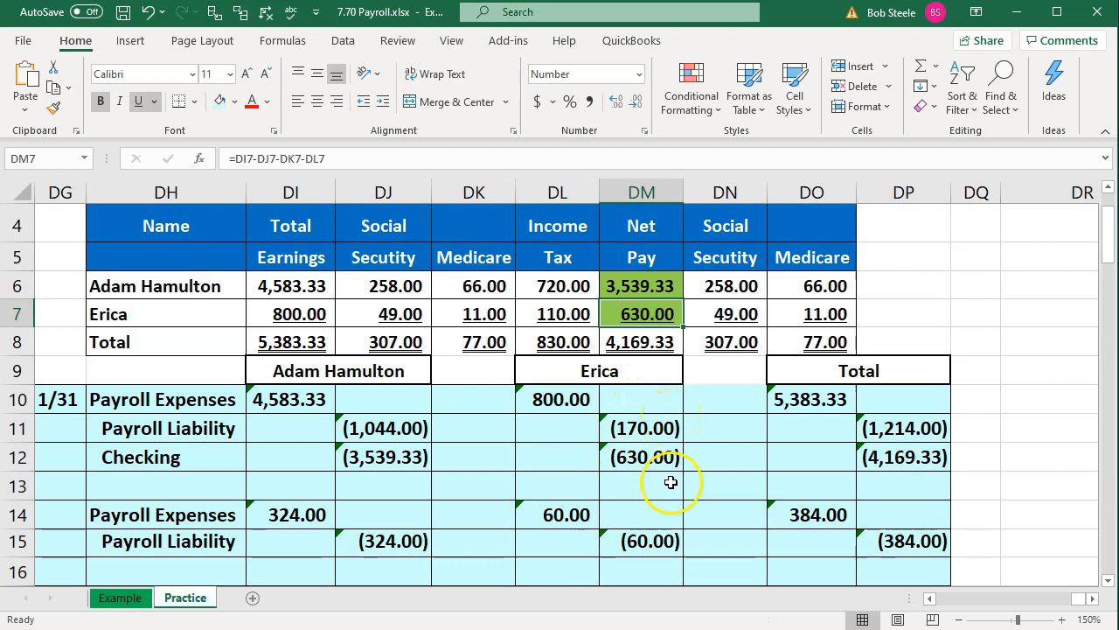
click(647, 428)
click(647, 455)
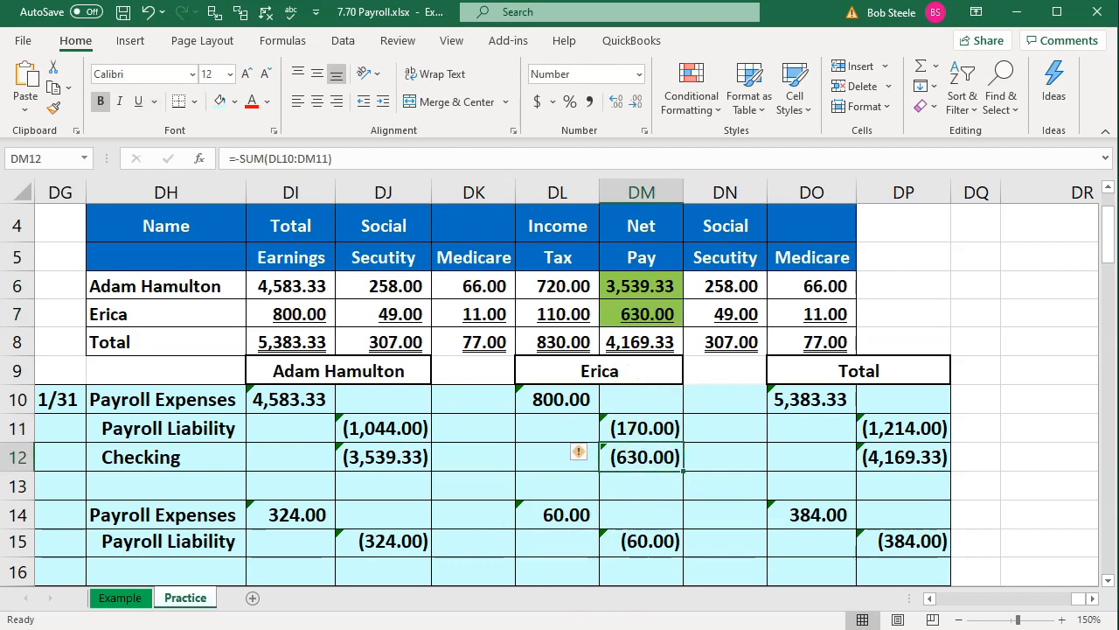
key(alt+Tab)
click(699, 219)
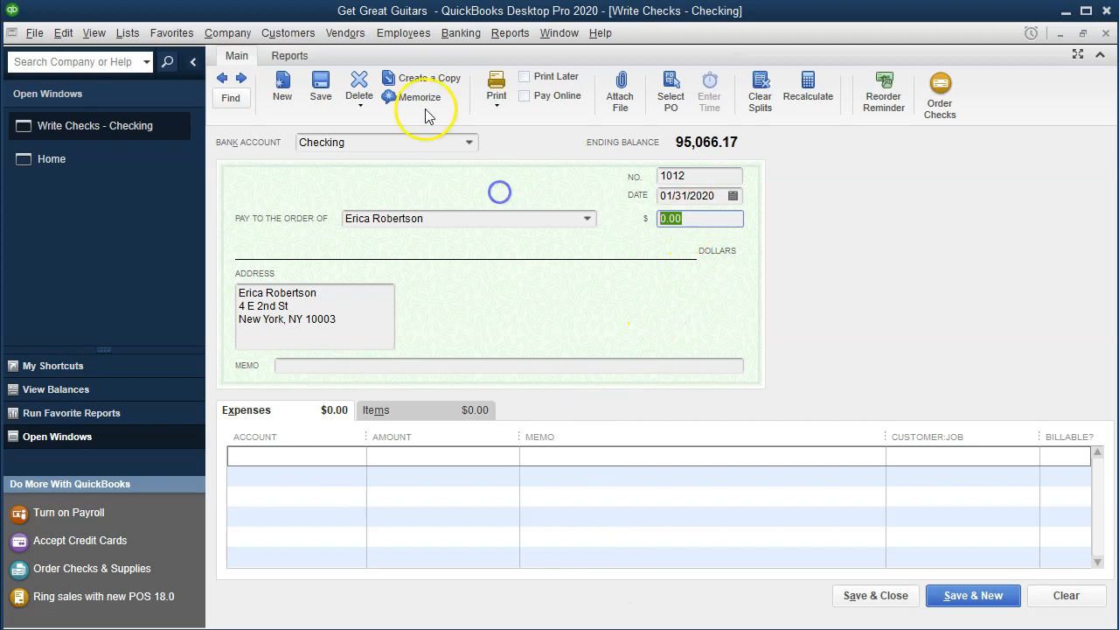
text(6)
key(Tab)
key(Tab)
key(Tab)
key(Tab)
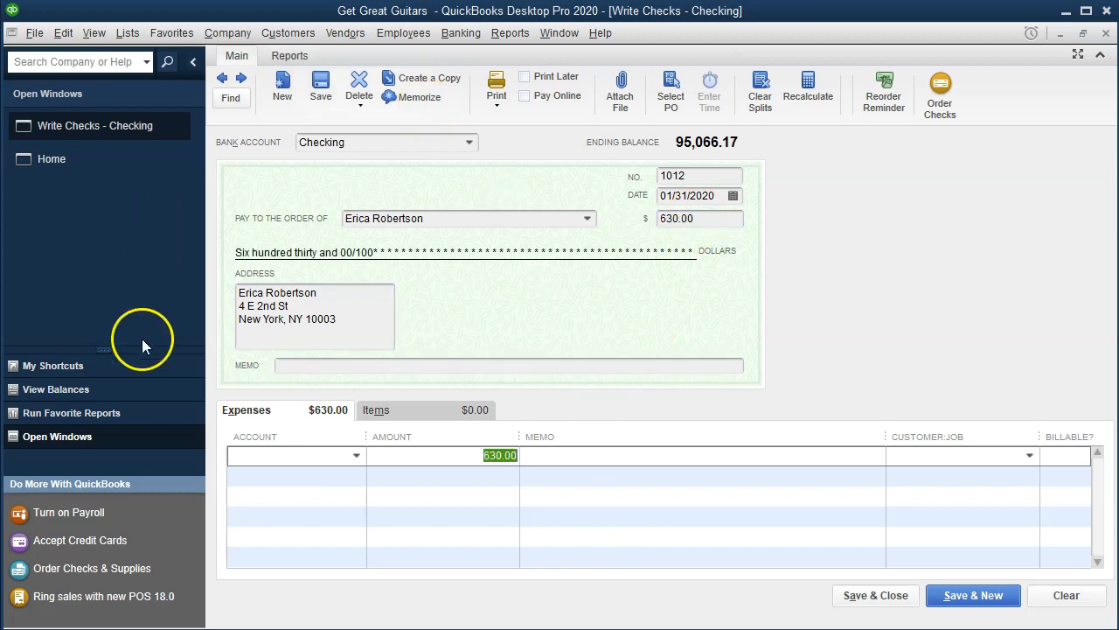
Step: Code check 1012's first expense line to Payroll Expenses
click(278, 454)
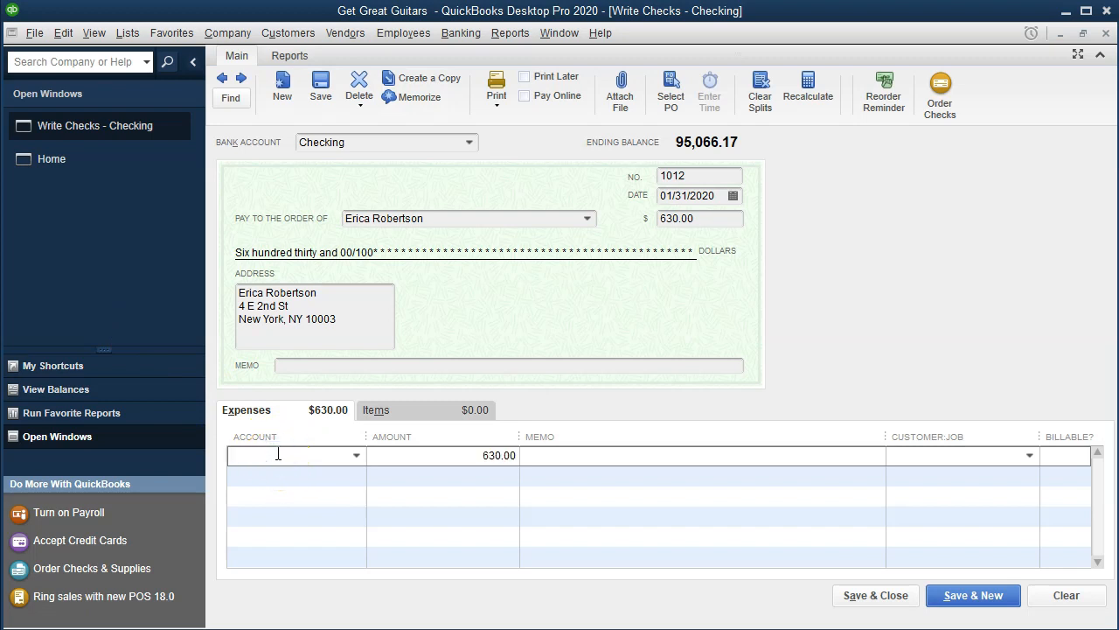
text(Payroll Expenses)
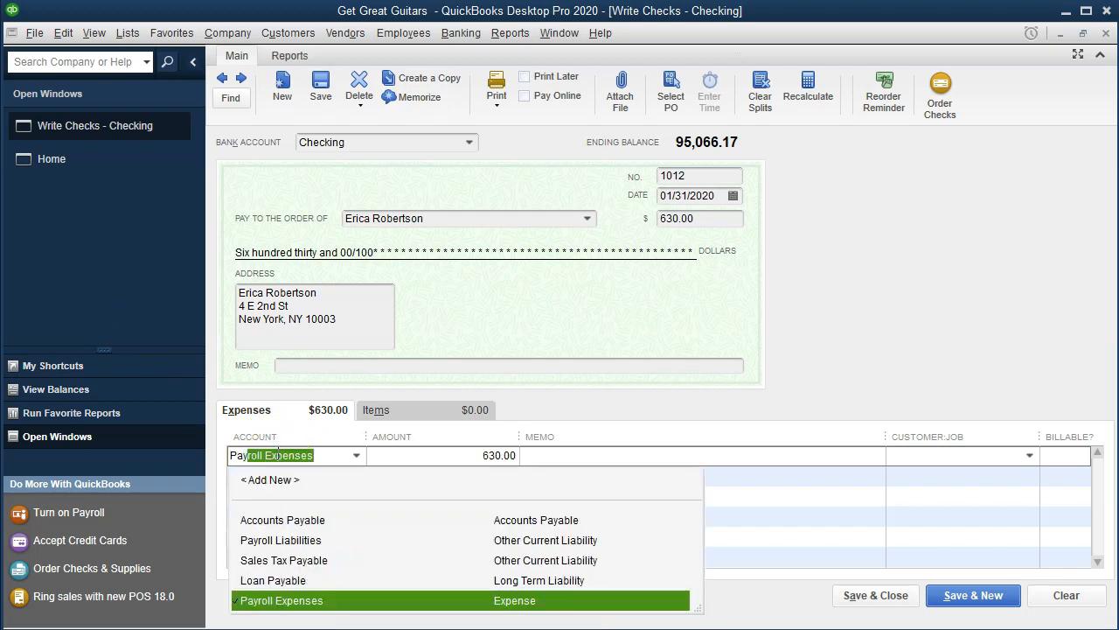
key(Tab)
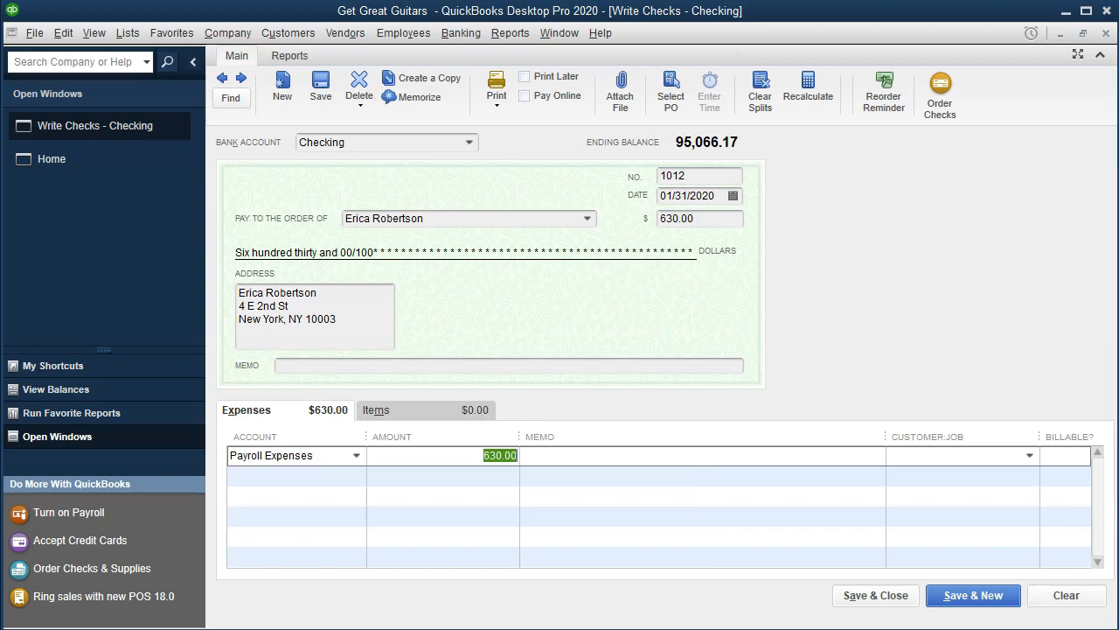
key(alt+Tab)
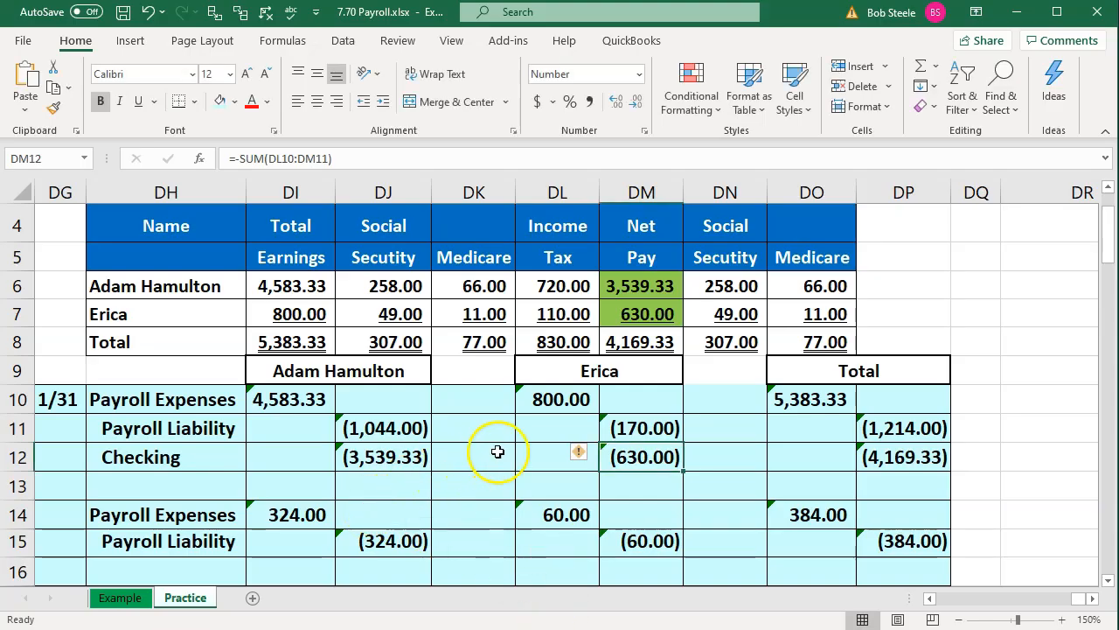
Step: Confirm the second employee's 800.00 gross in the spreadsheet and enter 800 as the expense amount
click(545, 402)
click(280, 319)
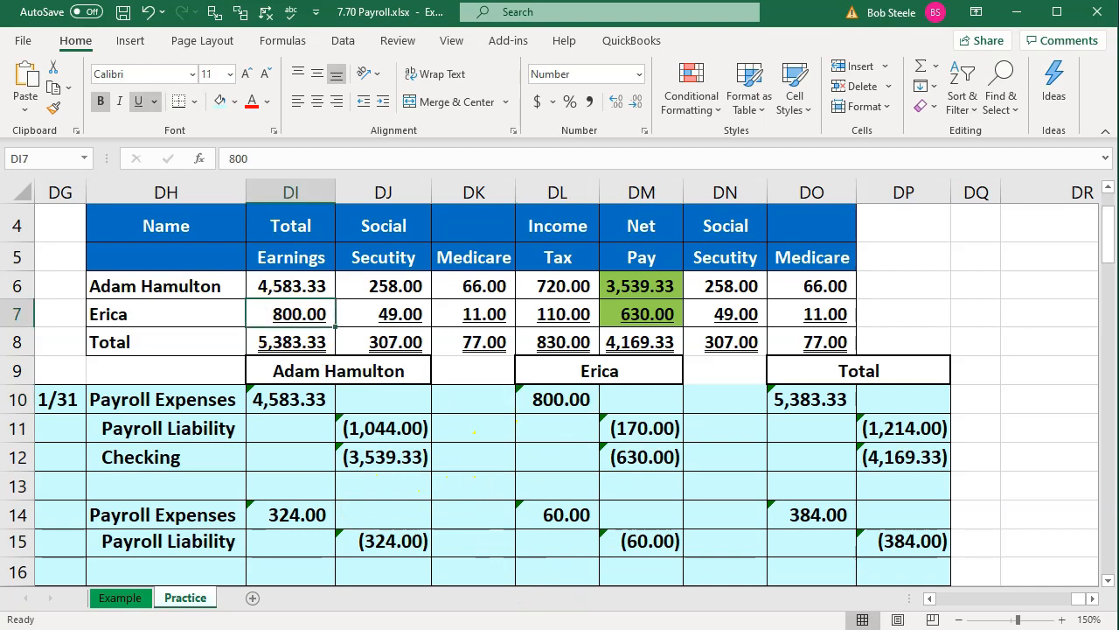
key(alt+Tab)
drag(458, 452, 561, 446)
text(800)
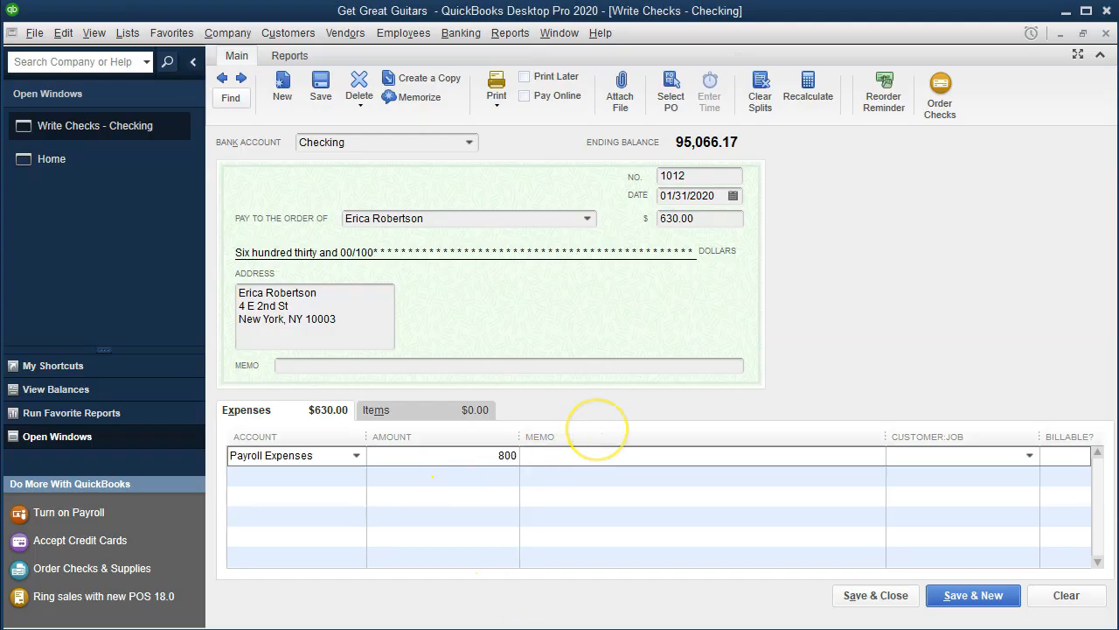
key(Tab)
key(Tab)
key(Tab)
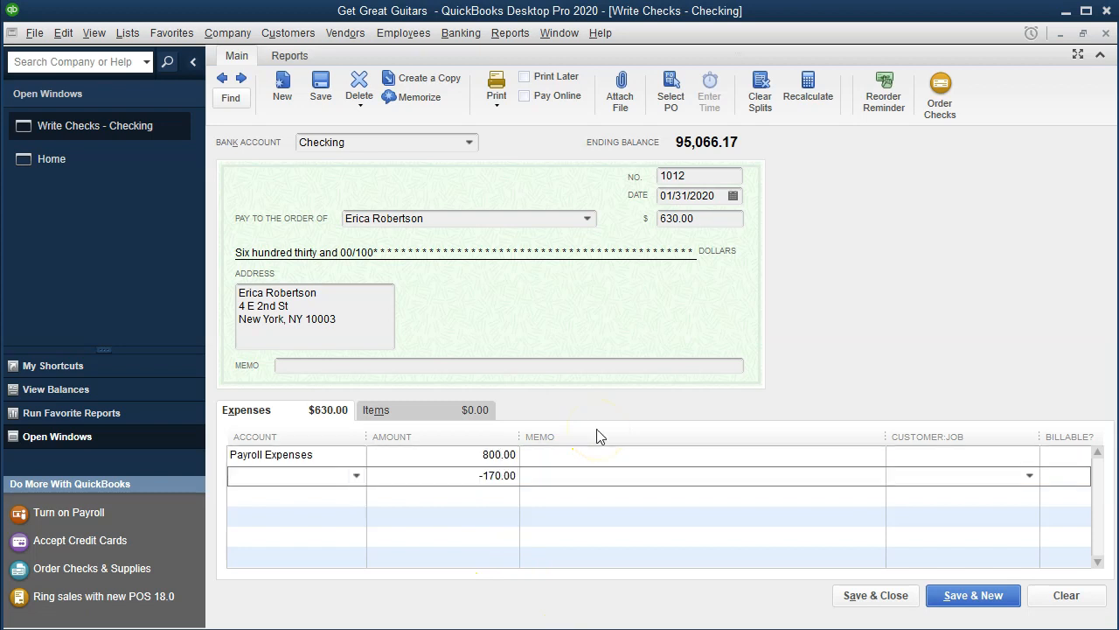
Step: Set the second split line's account to Payroll Liabilities, dismissing the pay-liabilities warning
text(Payroll Expenses)
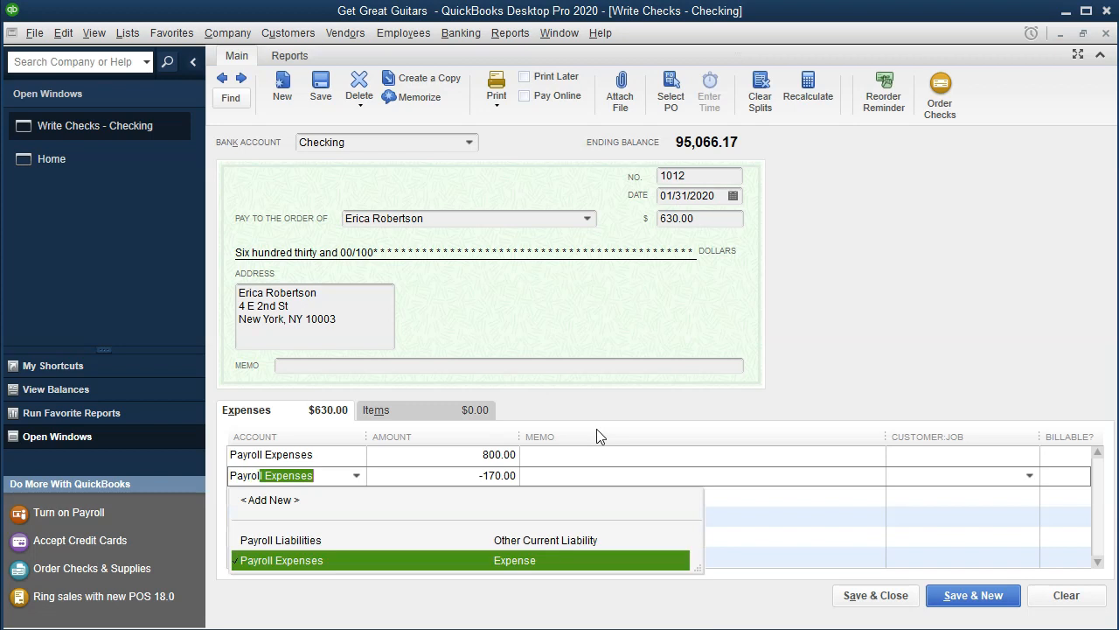
key(Up)
key(Tab)
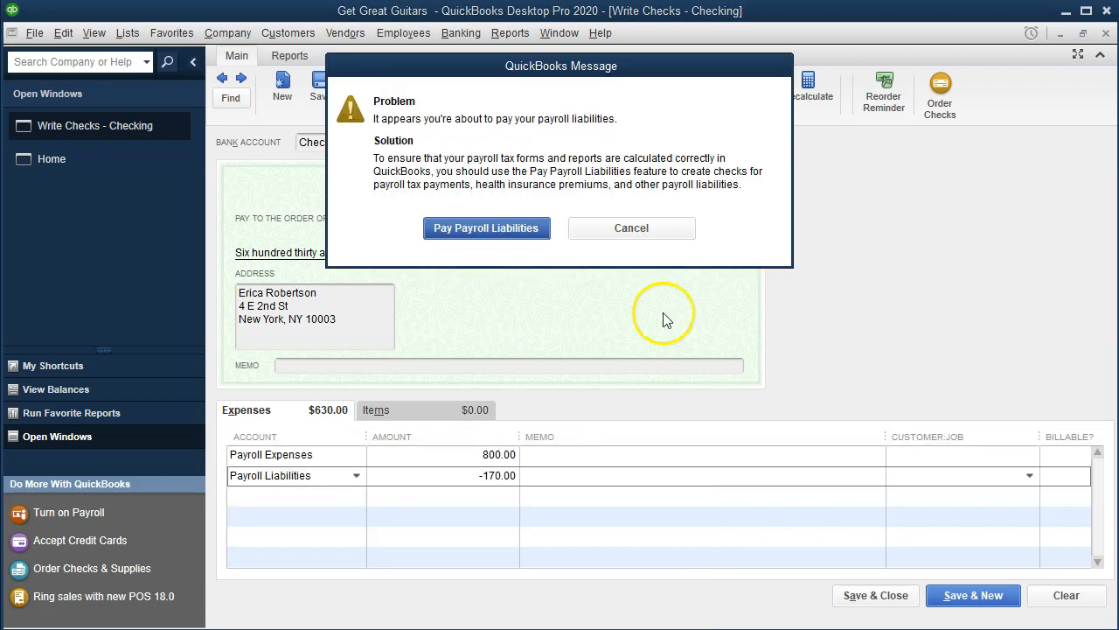
click(668, 231)
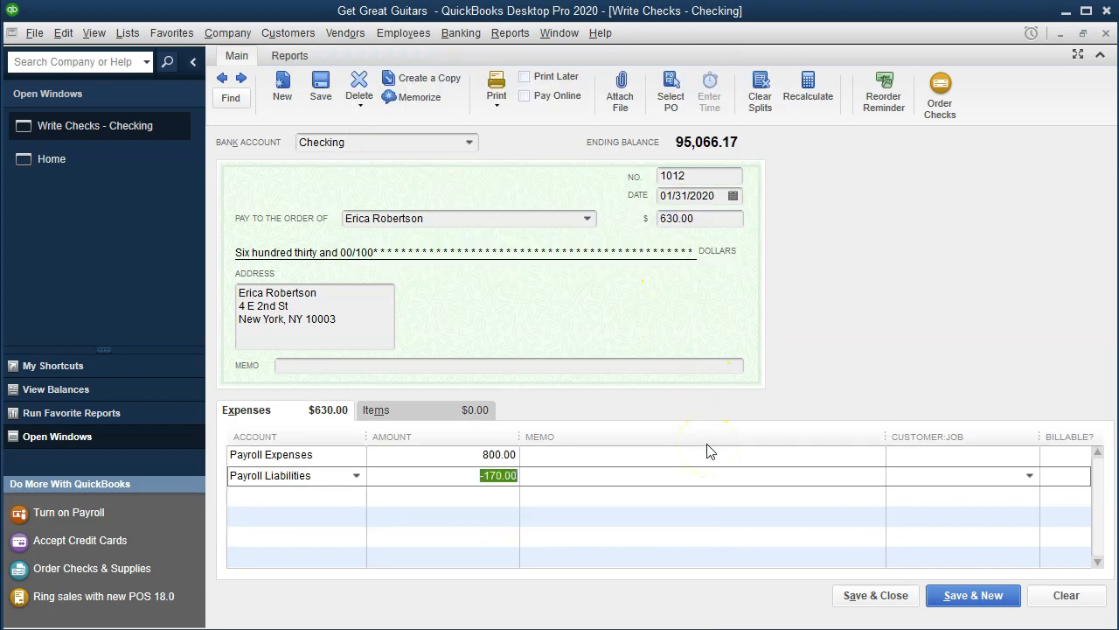
Step: Verify the 170 total withholdings in the payroll worksheet, then save check 1012 for 630.00
key(alt+Tab)
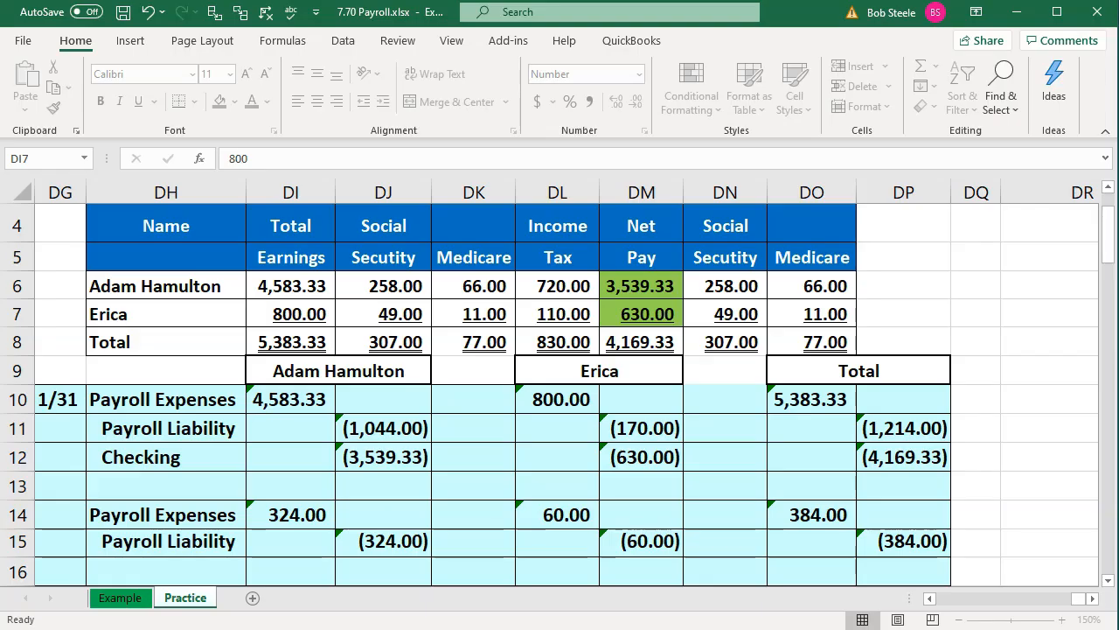
click(463, 477)
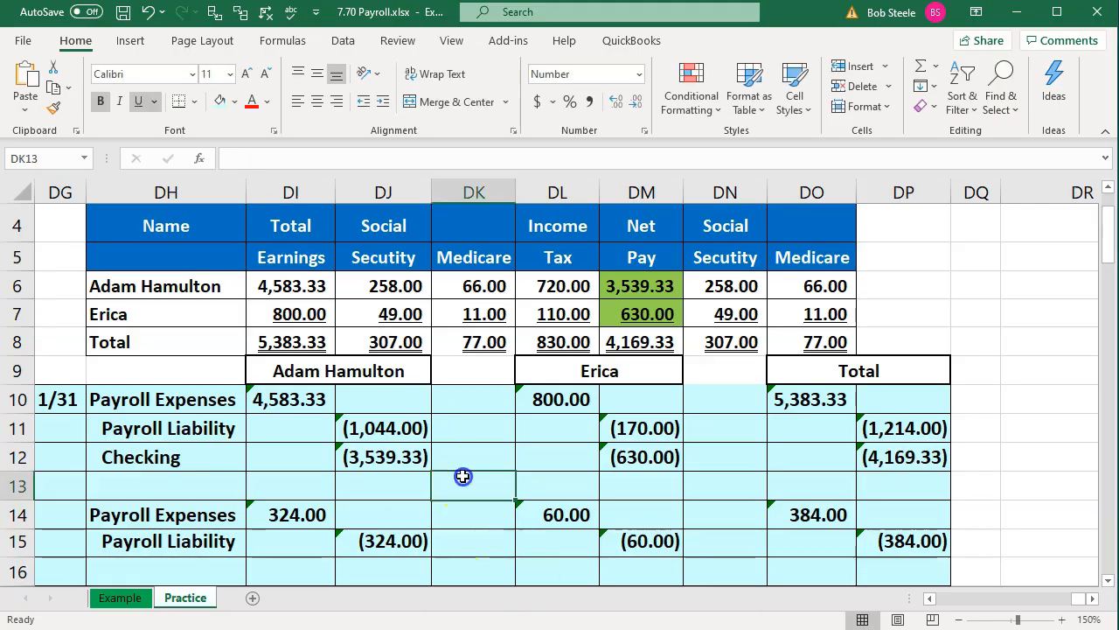
click(295, 313)
click(641, 313)
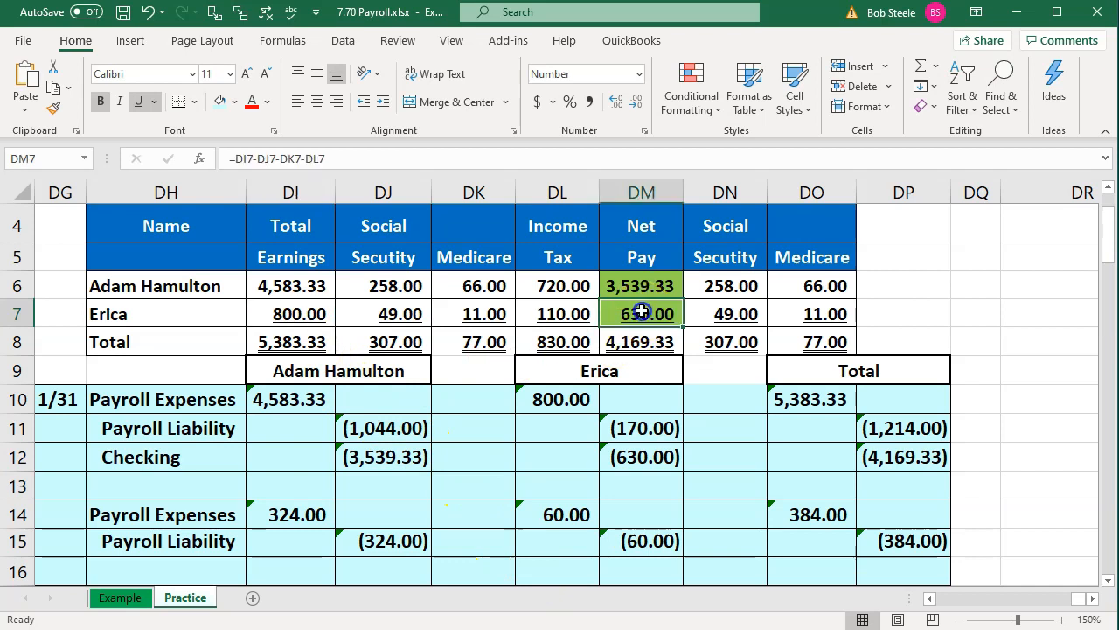
drag(416, 315, 521, 315)
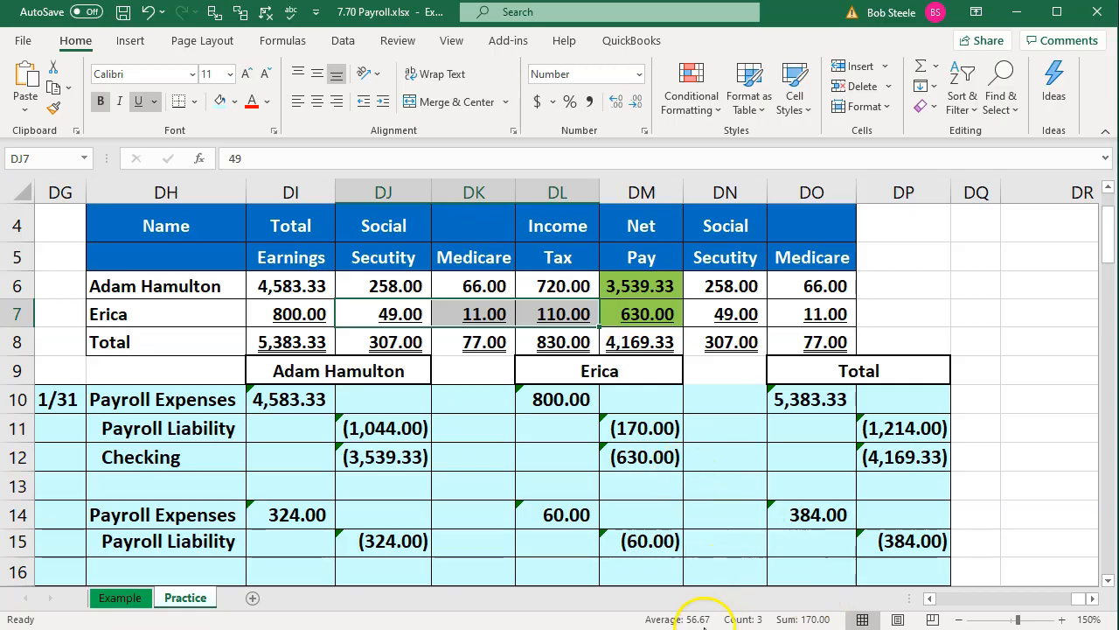
click(669, 628)
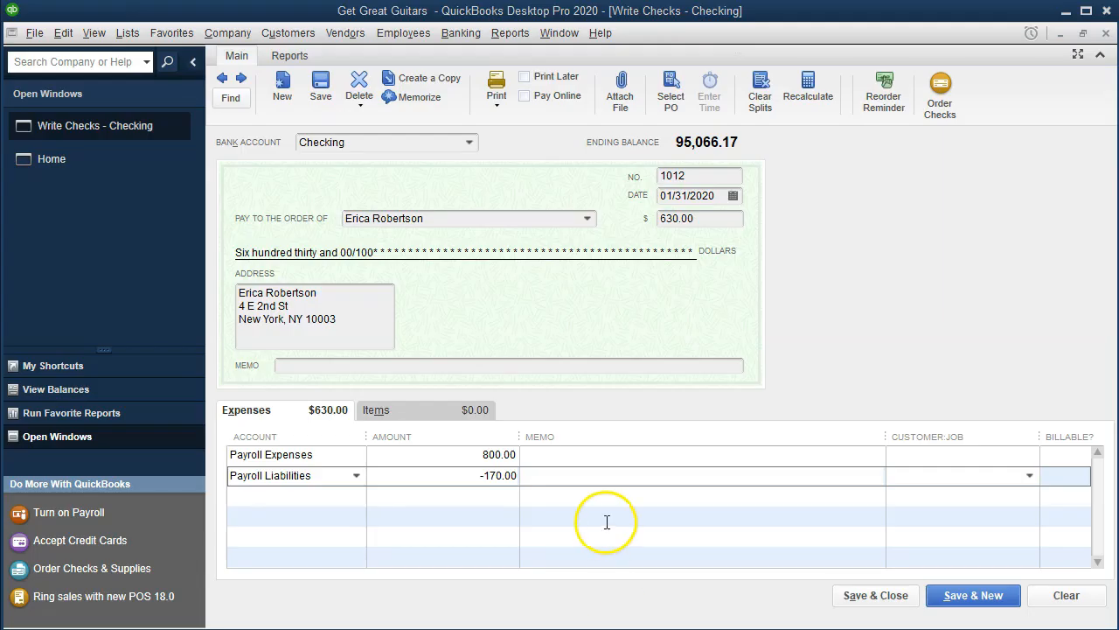
click(856, 595)
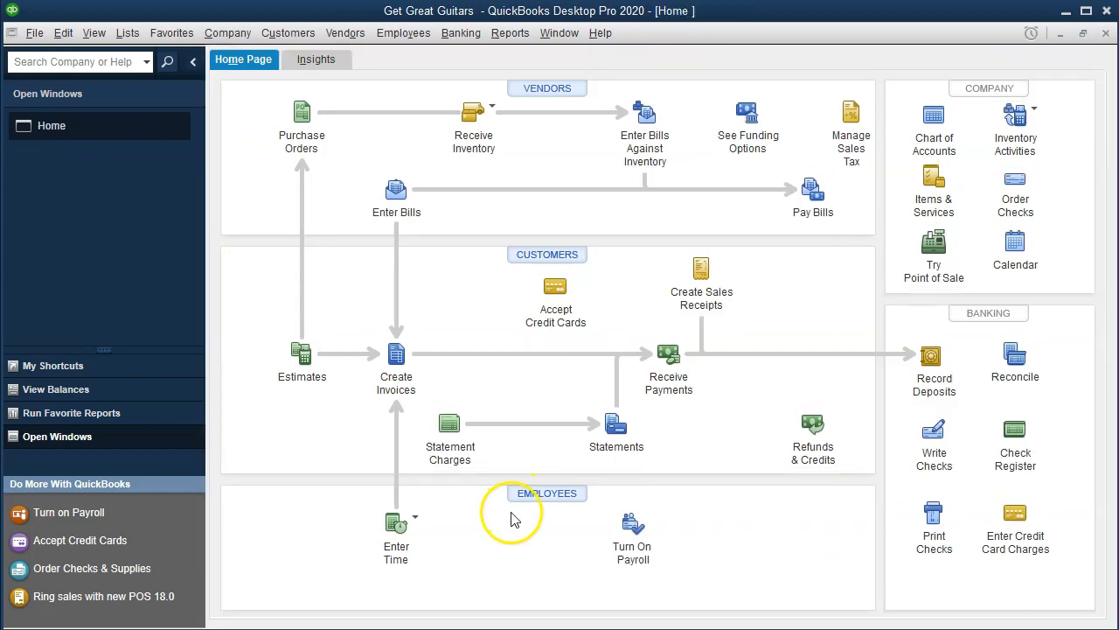
key(alt+Tab)
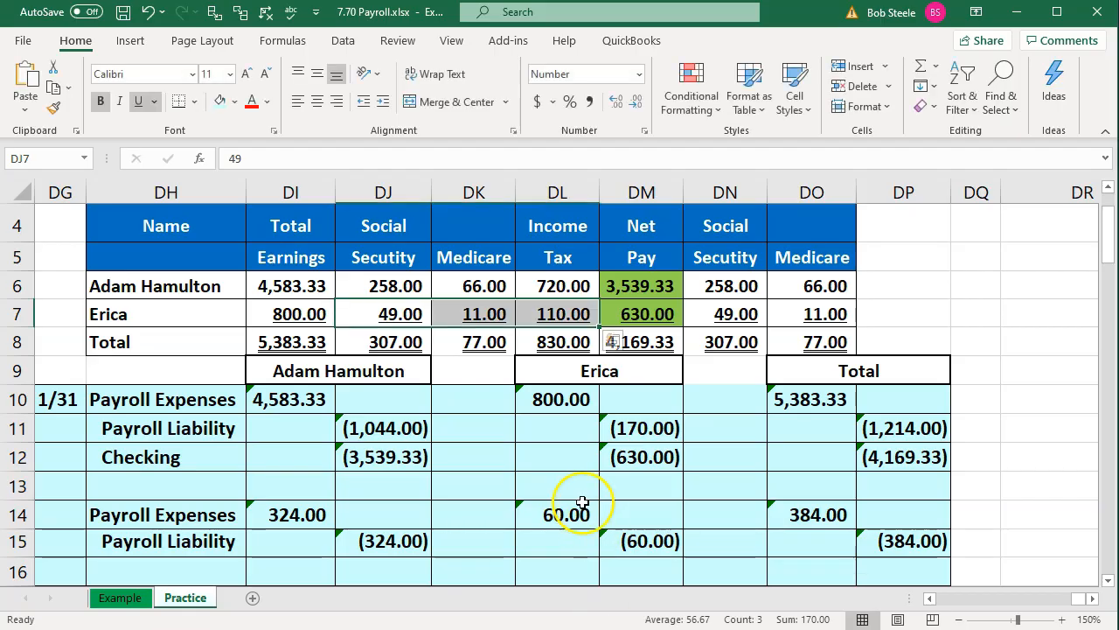
drag(301, 399, 614, 451)
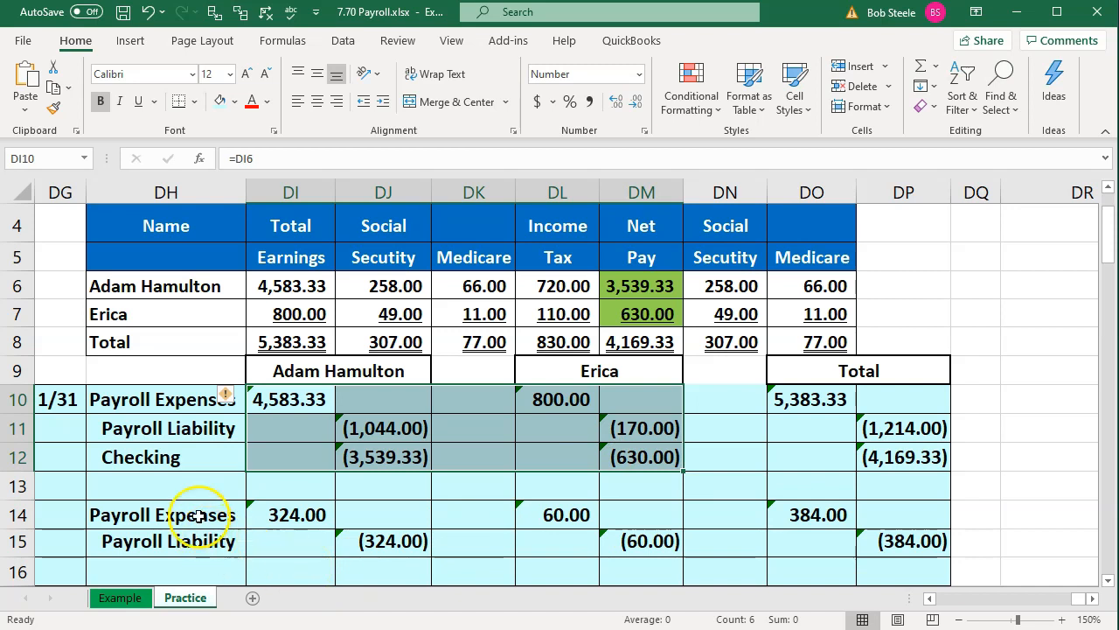
drag(188, 514, 199, 535)
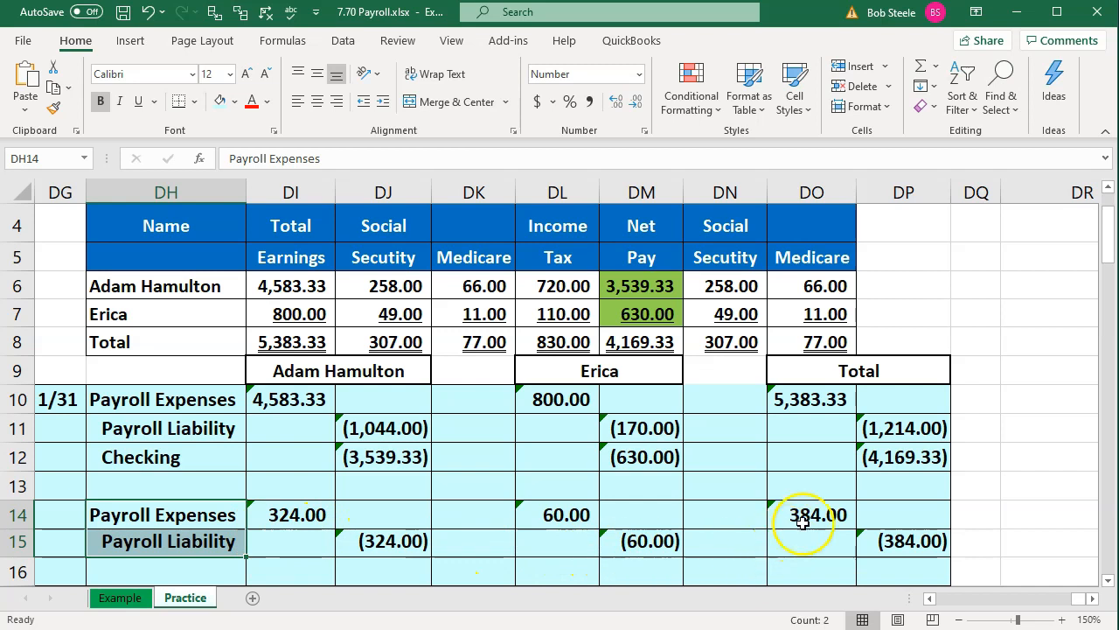
drag(803, 522, 884, 540)
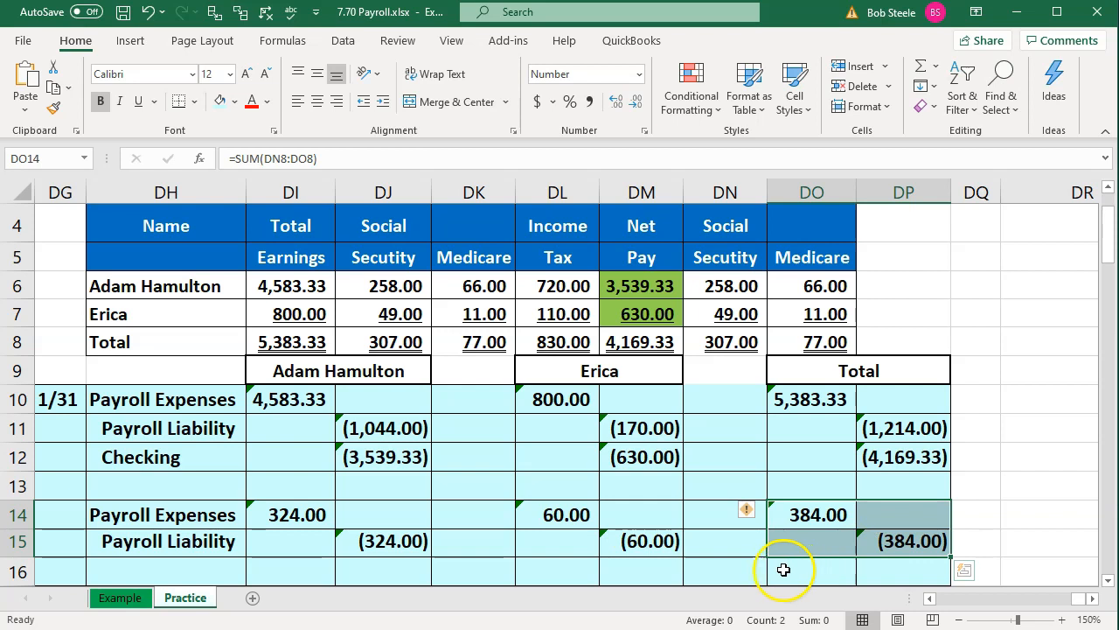
click(208, 540)
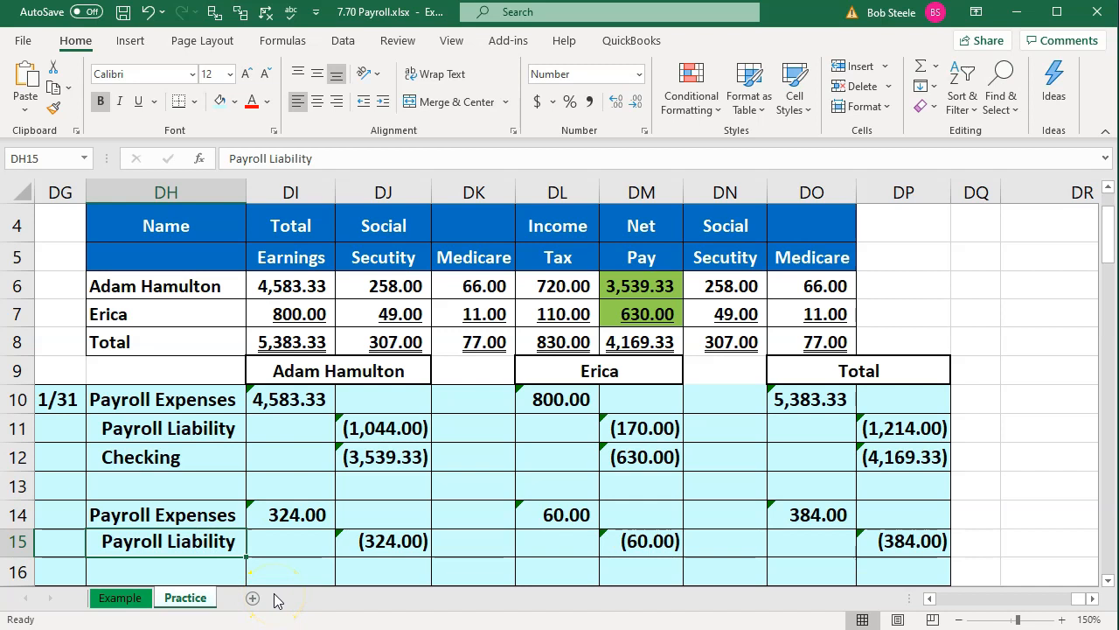
key(Up)
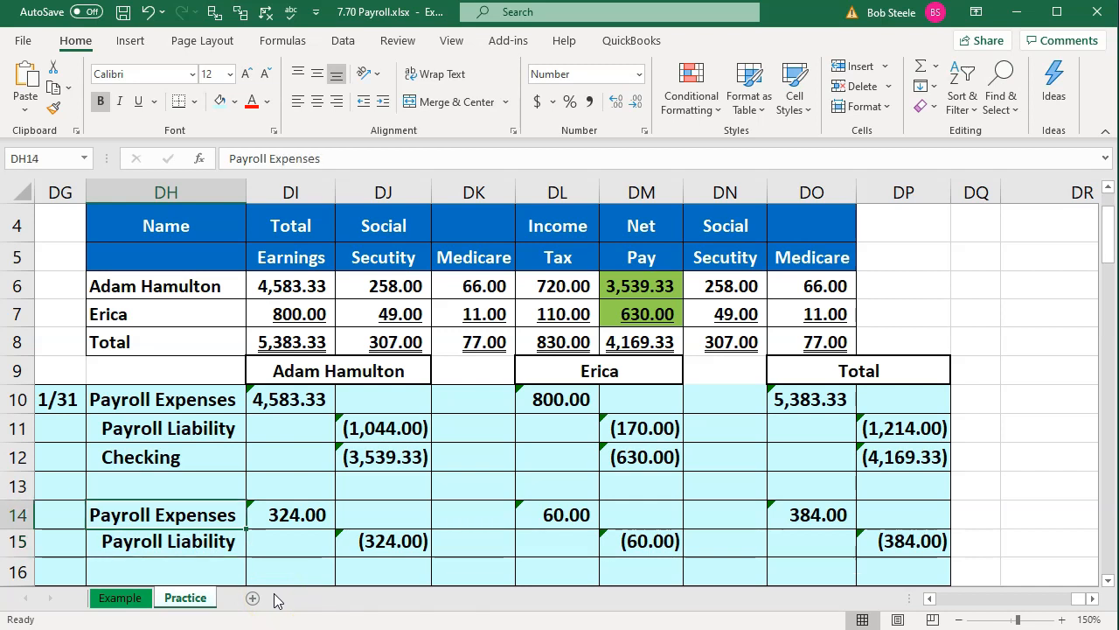
key(Down)
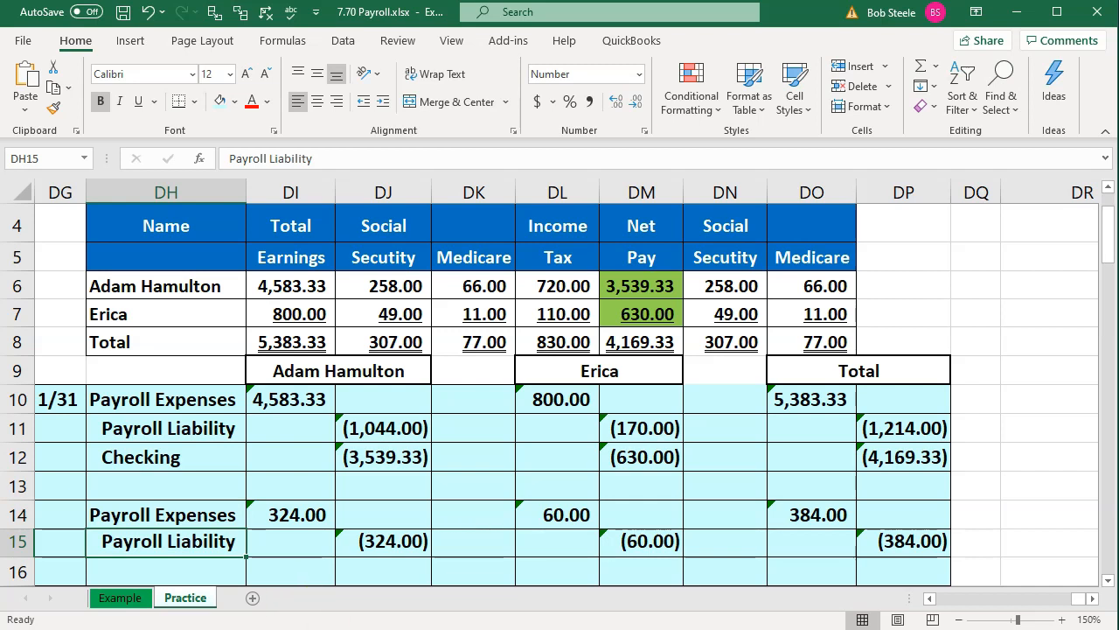
click(810, 623)
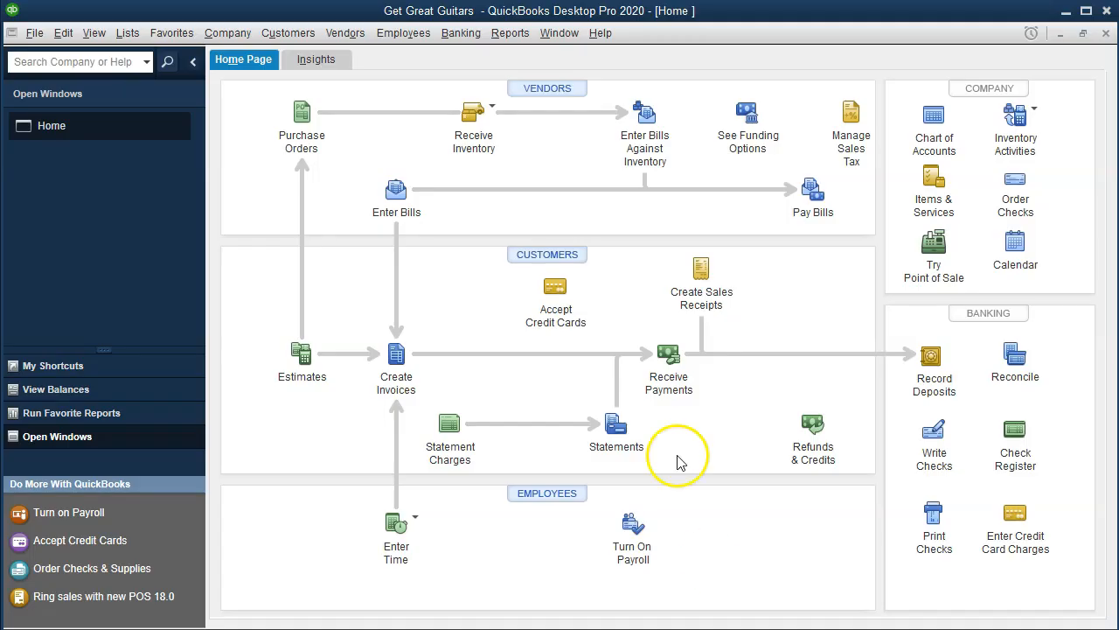
Step: Open the Payroll Liabilities account register from Lists > Chart of Accounts
click(128, 34)
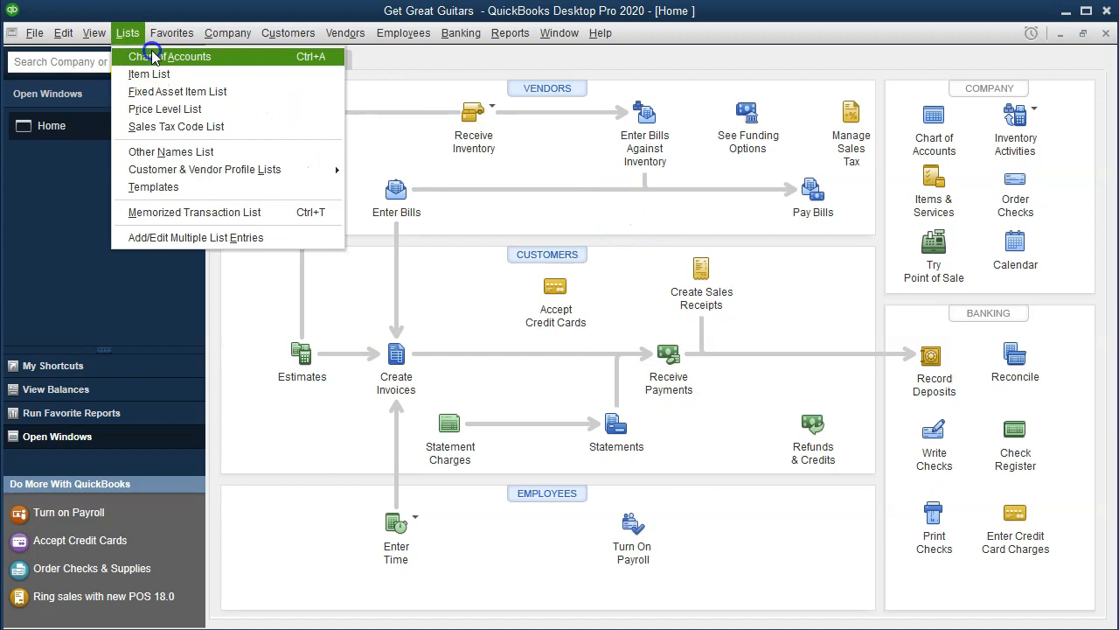
click(151, 55)
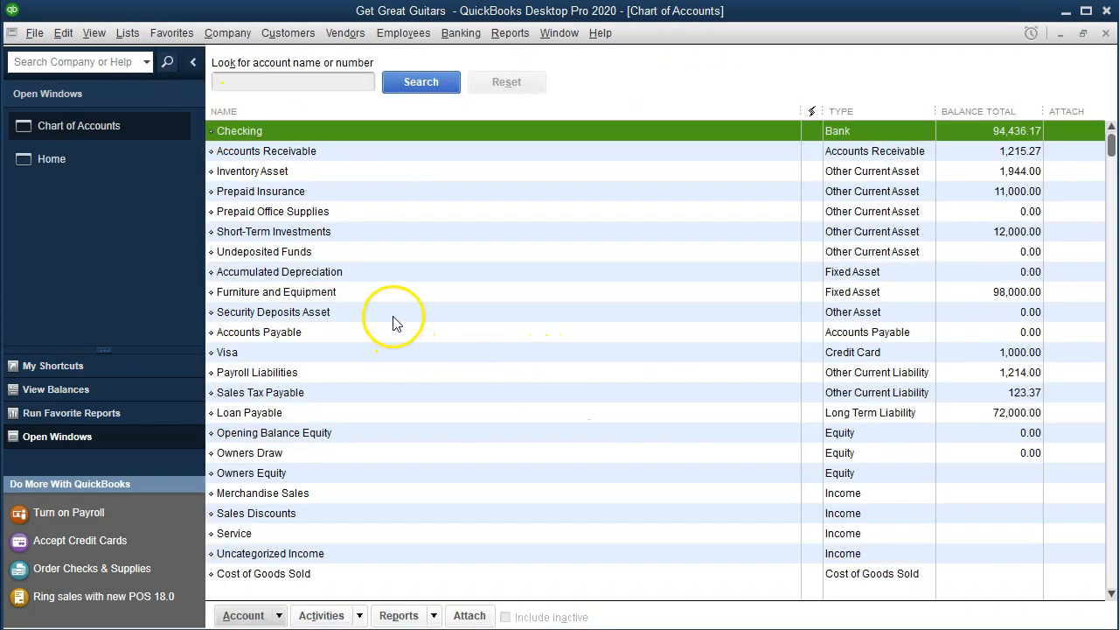
click(338, 376)
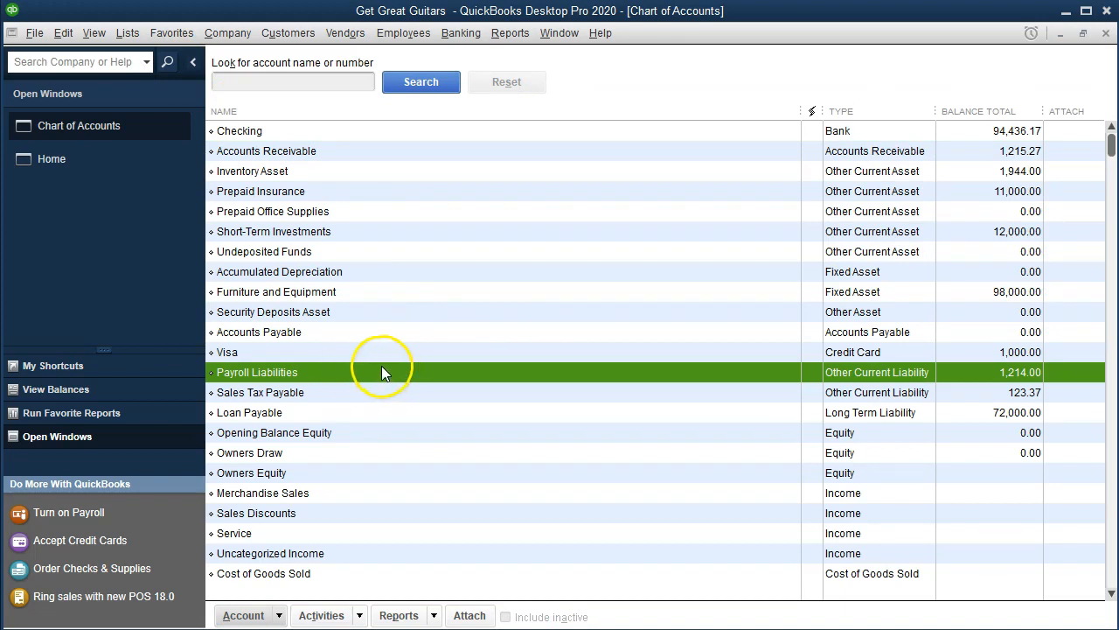
click(377, 353)
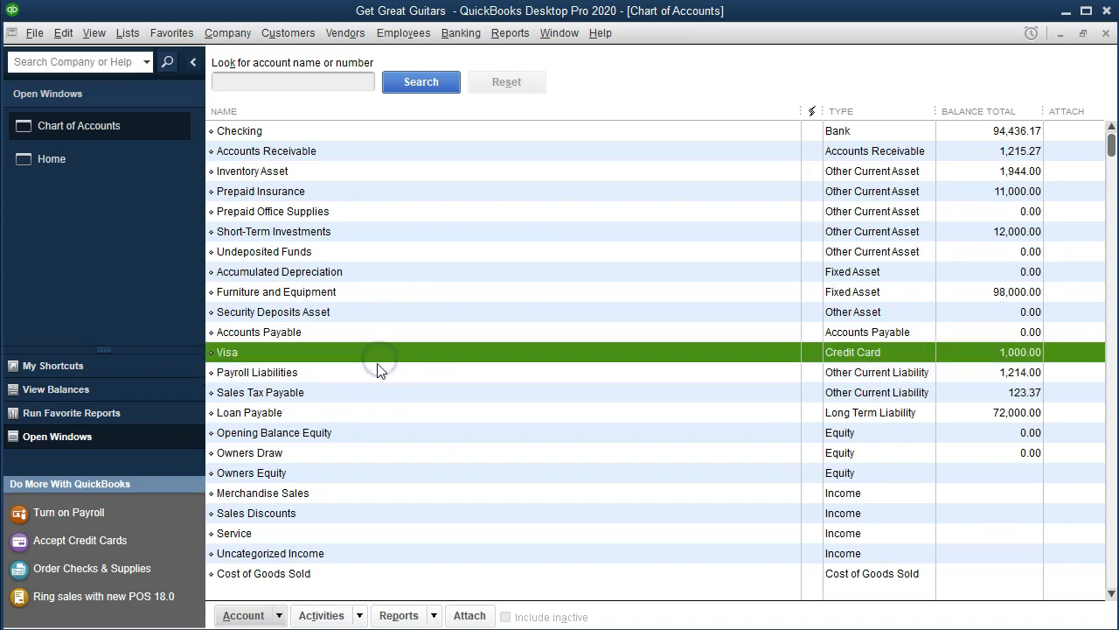
click(361, 379)
double_click(356, 375)
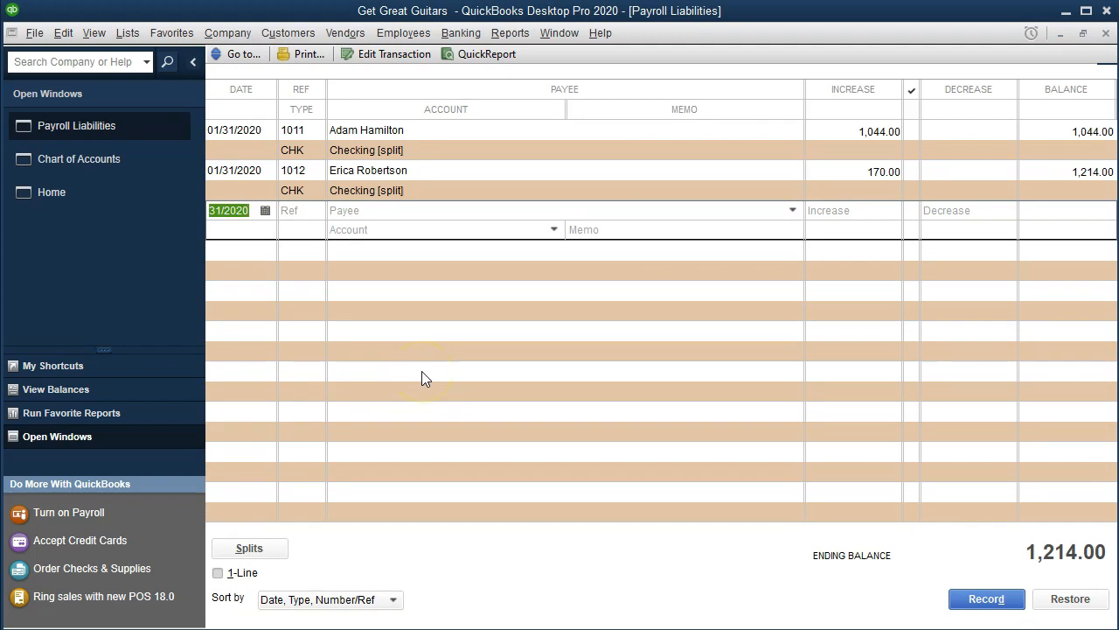
Step: Start a new register entry with the default date and the first employee as payee
key(Tab)
key(Tab)
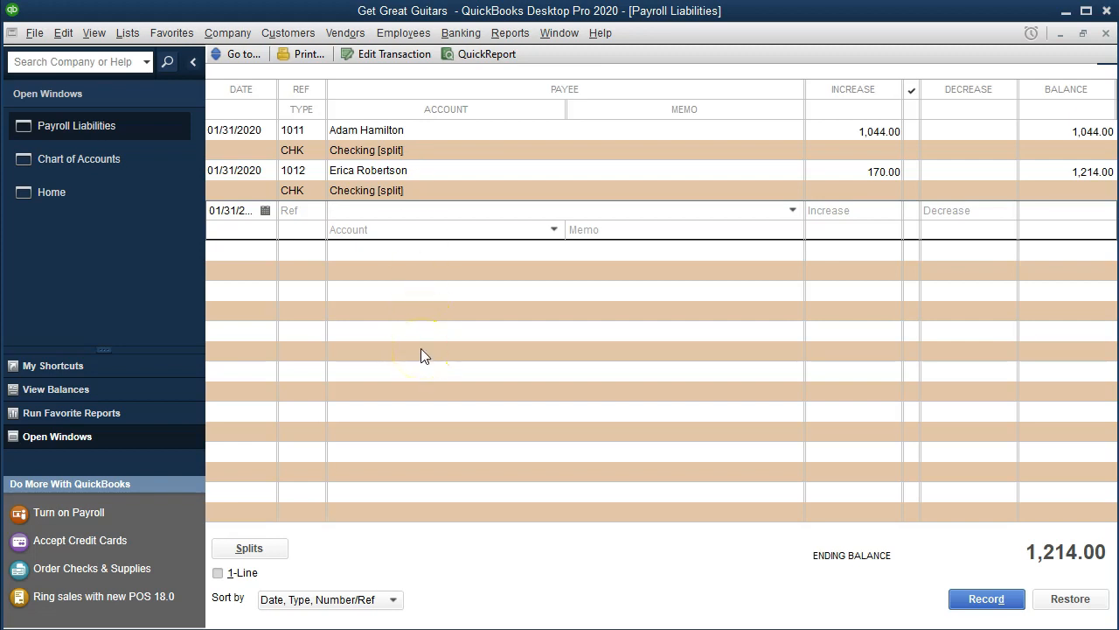
text(Adam Hamilton)
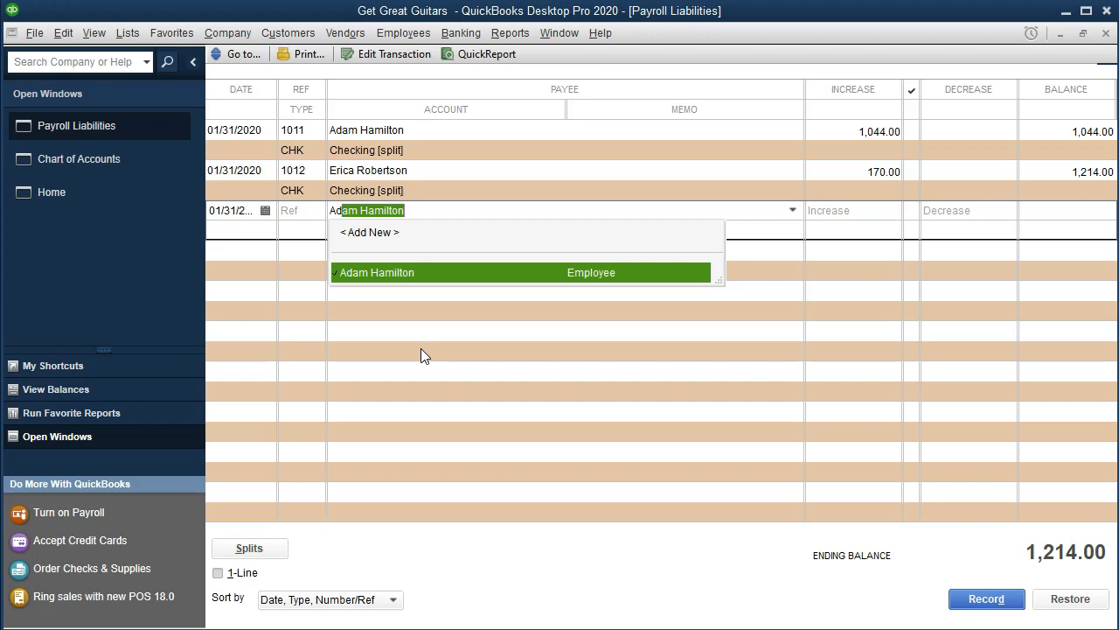
key(Tab)
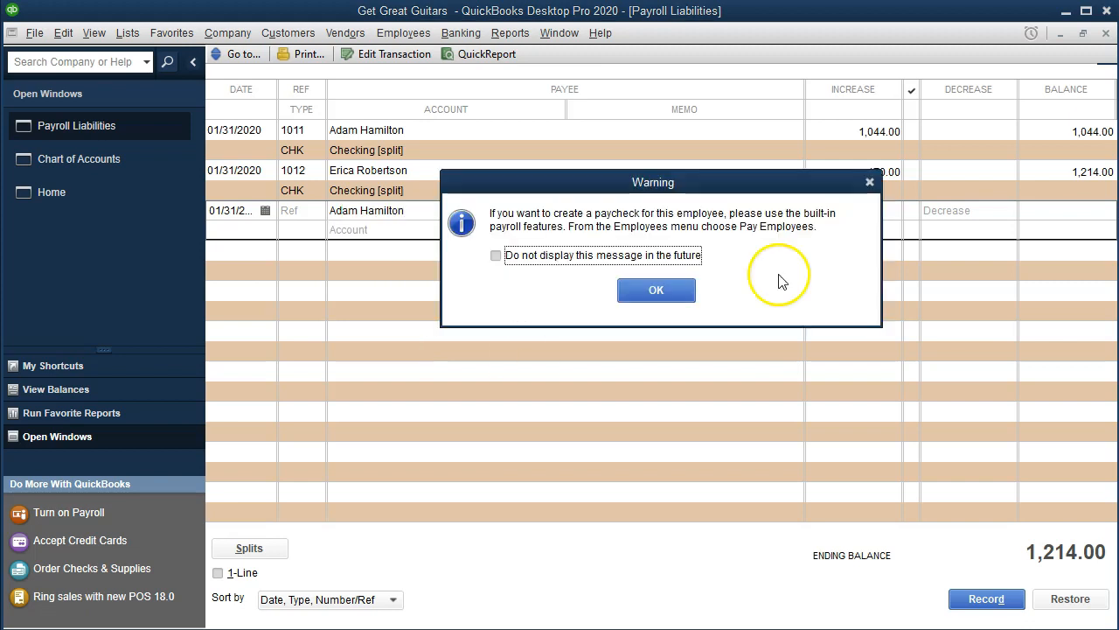
click(674, 289)
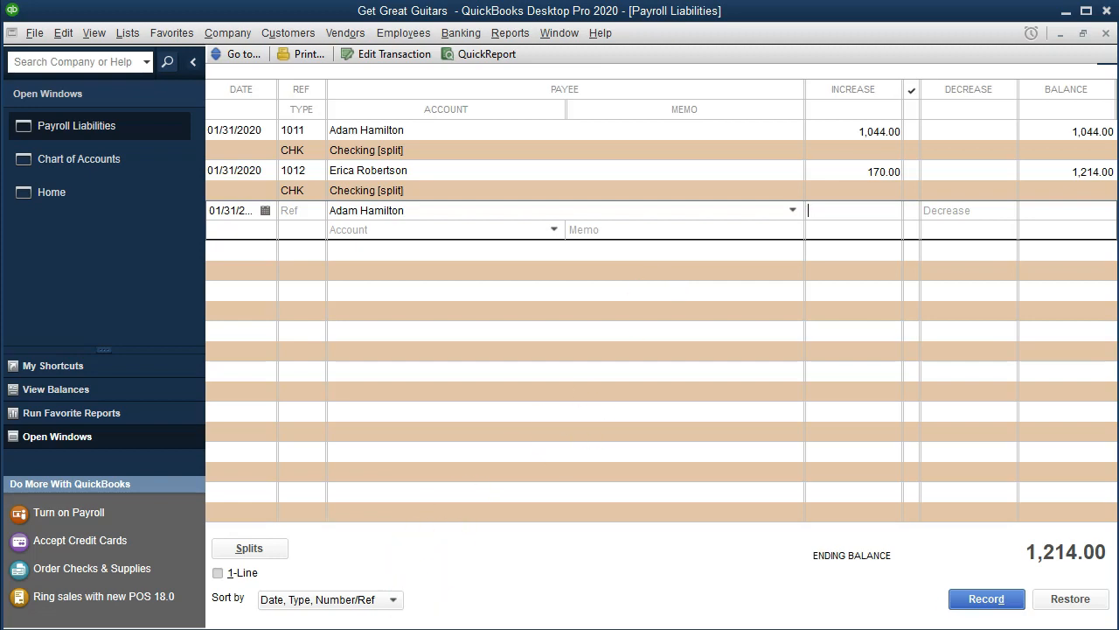
Step: Check the first employee's employer tax in the spreadsheet and enter a 324.00 increase
key(alt+Tab)
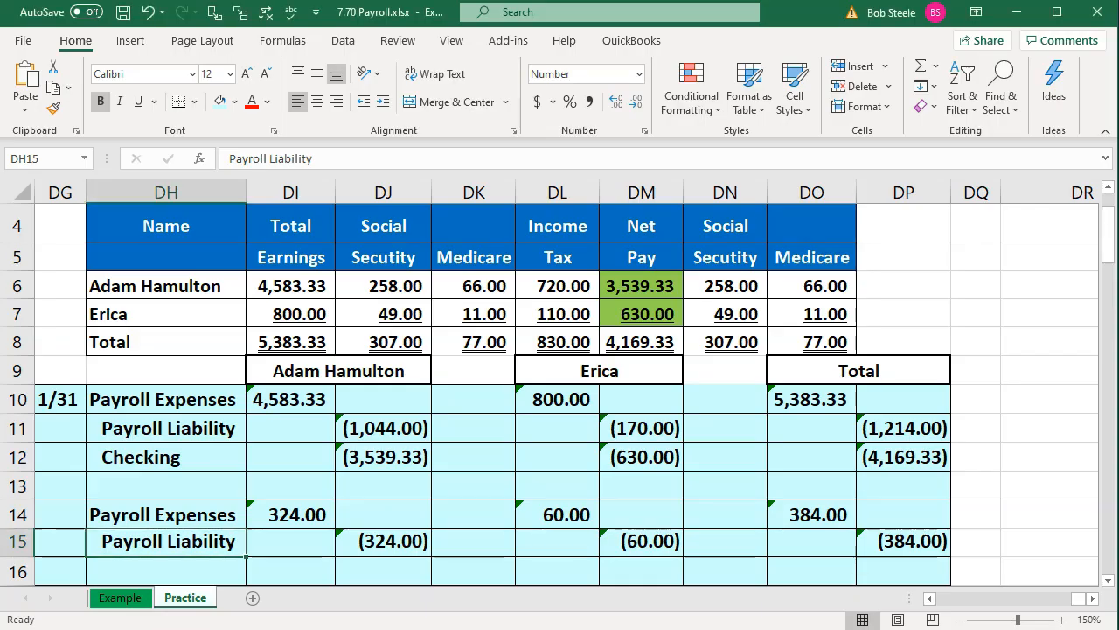
click(294, 514)
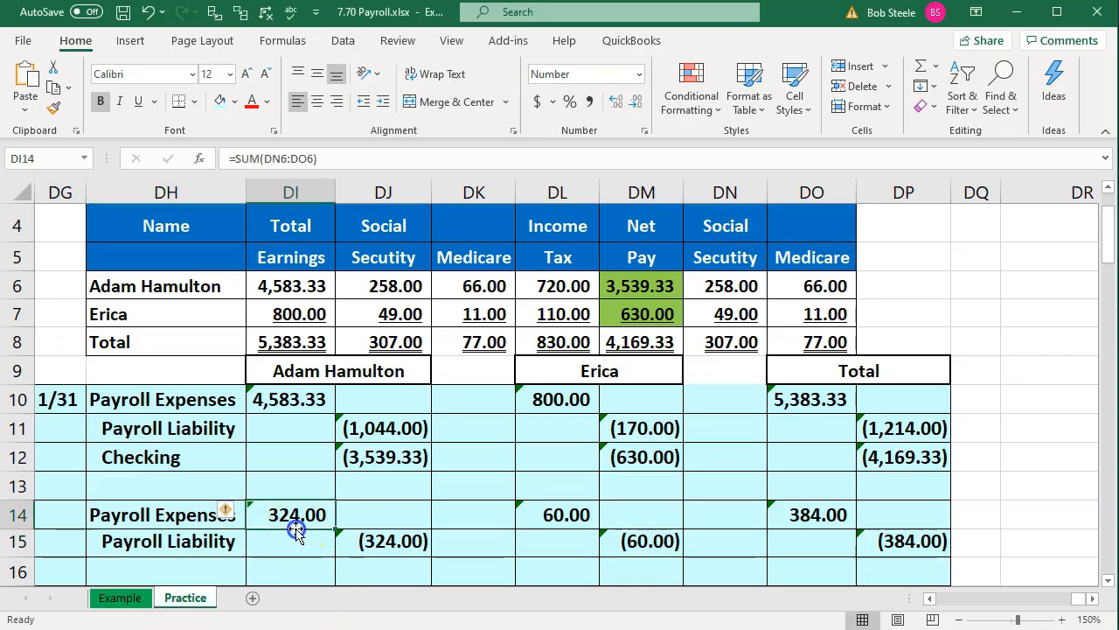
key(alt+Tab)
click(863, 208)
text(324)
key(Tab)
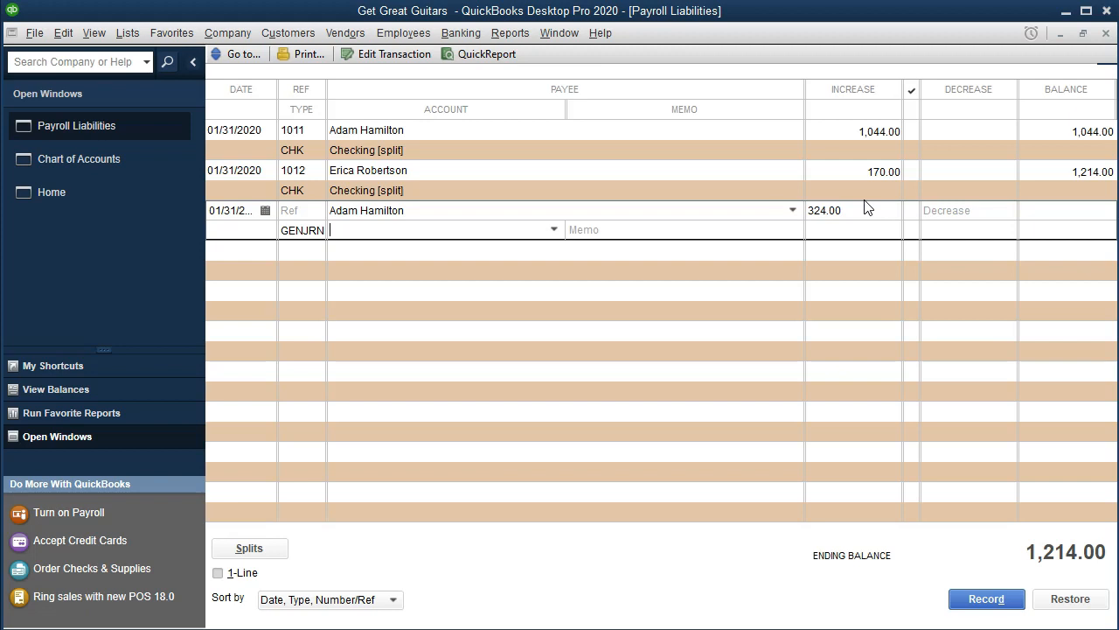
Step: Assign the 324.00 entry to Payroll Expenses and record it, accepting the general journal warning
text(E)
key(BackSpace)
text(Payroll Expenses)
key(Tab)
text(a)
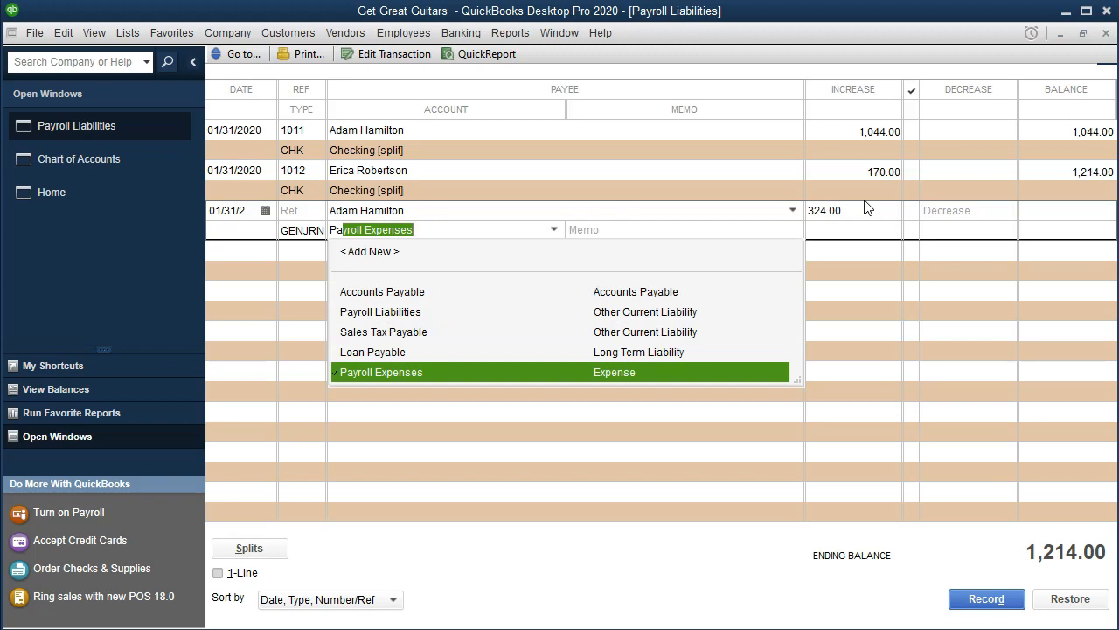
key(Tab)
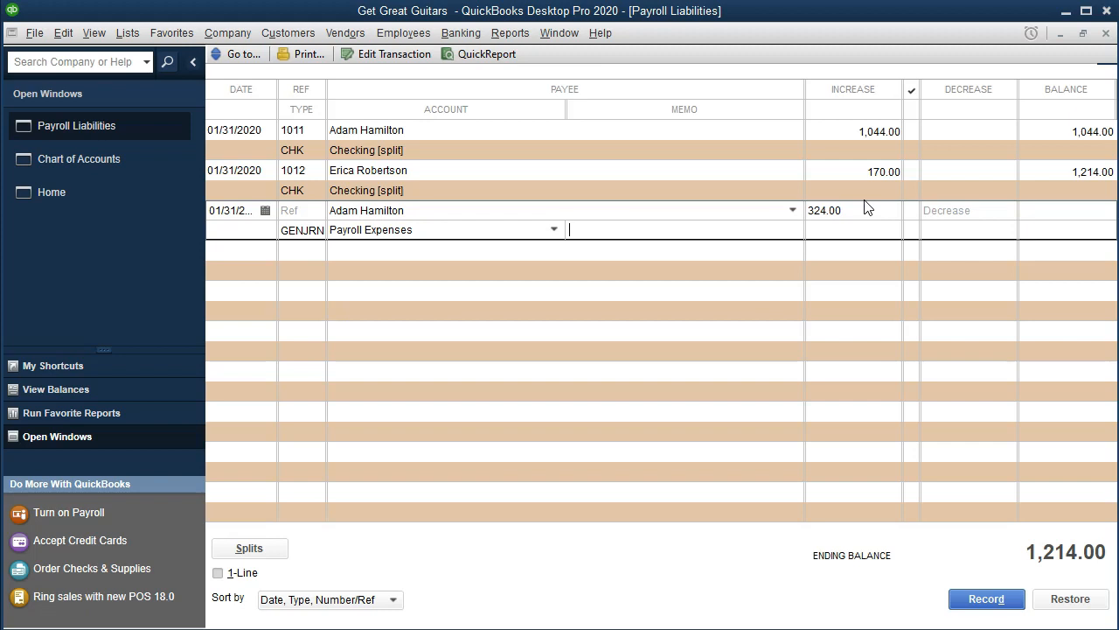
key(Return)
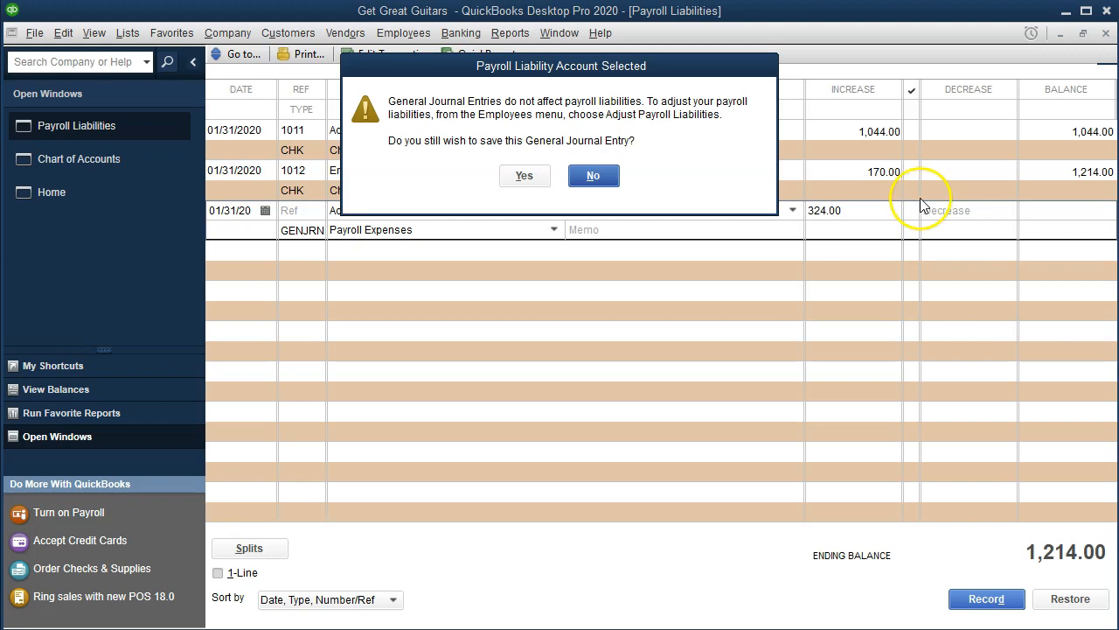
click(525, 176)
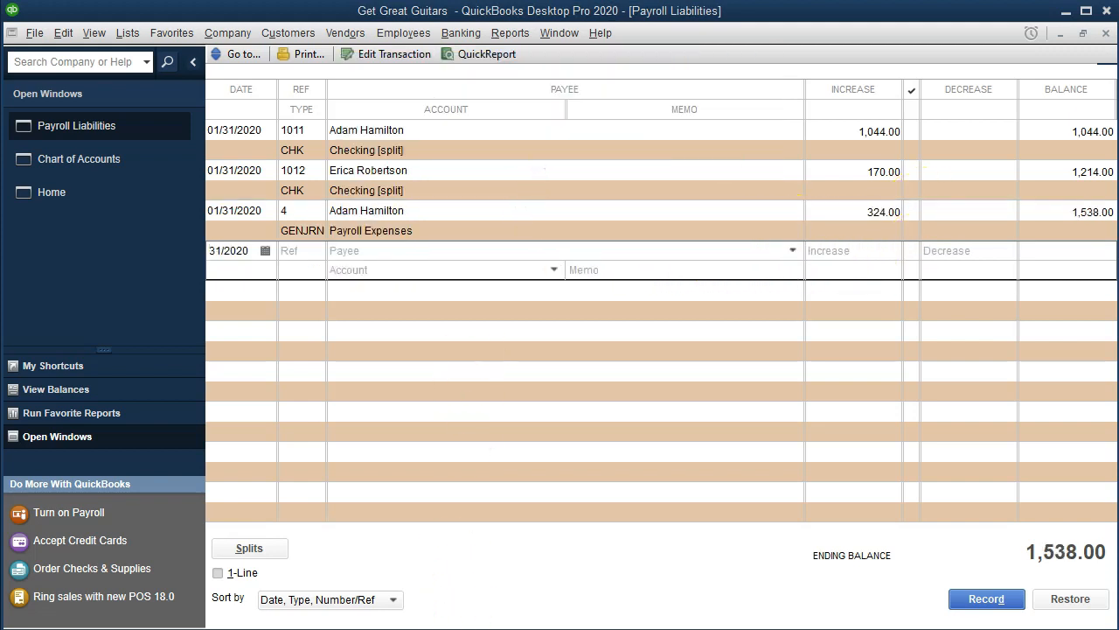
key(alt+Tab)
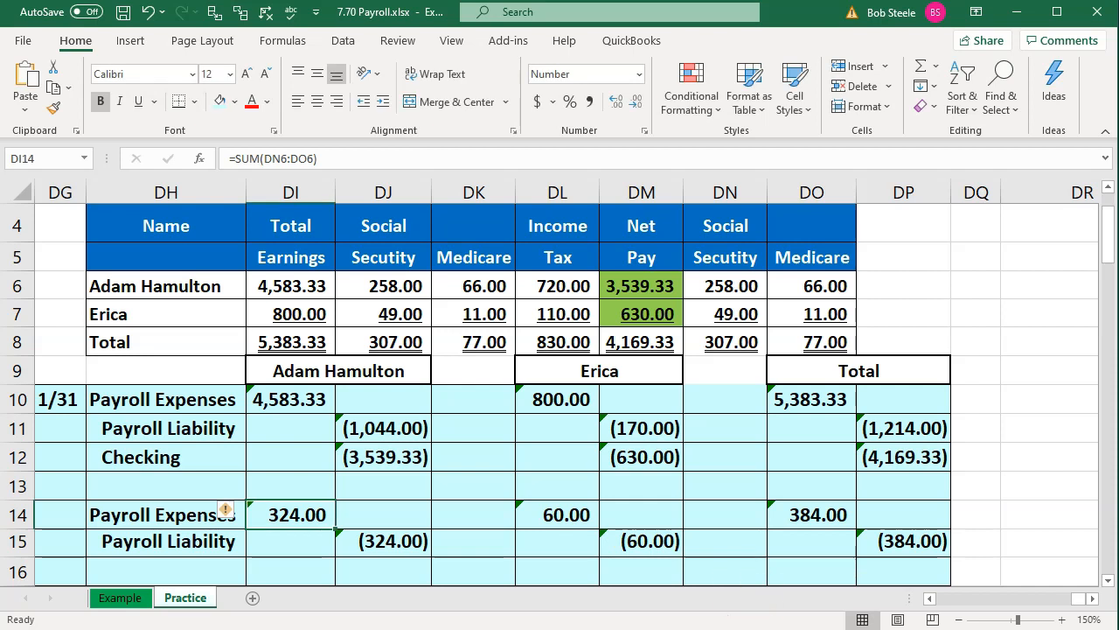
Step: Start a new register entry with the default date and the second employee as payee
key(alt+Tab)
click(238, 253)
key(Tab)
key(Tab)
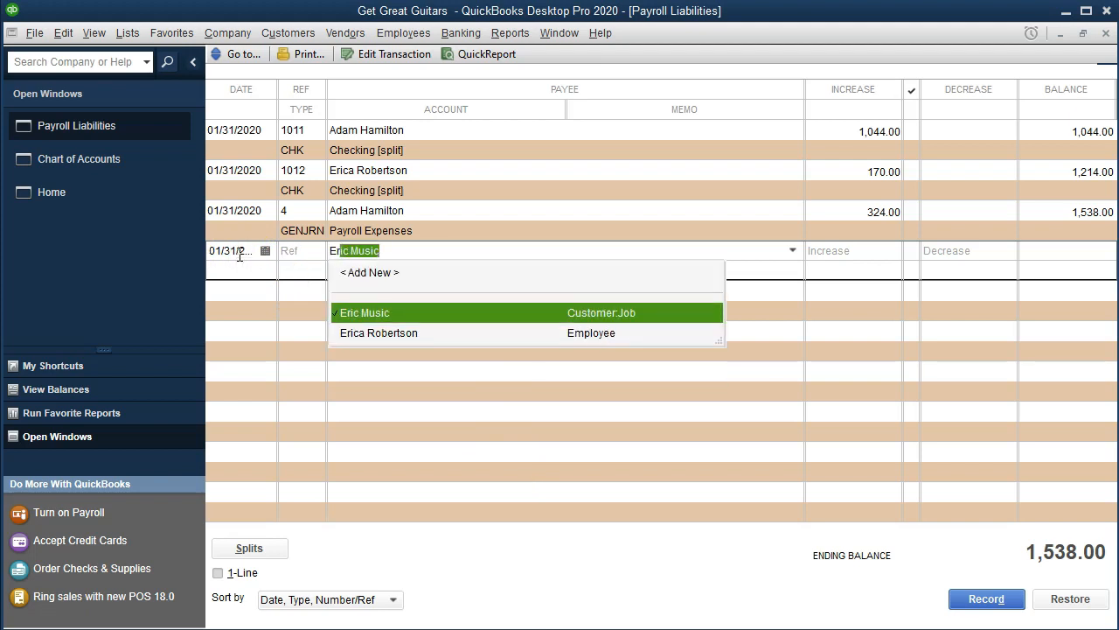
key(Down)
key(Tab)
key(Return)
key(Tab)
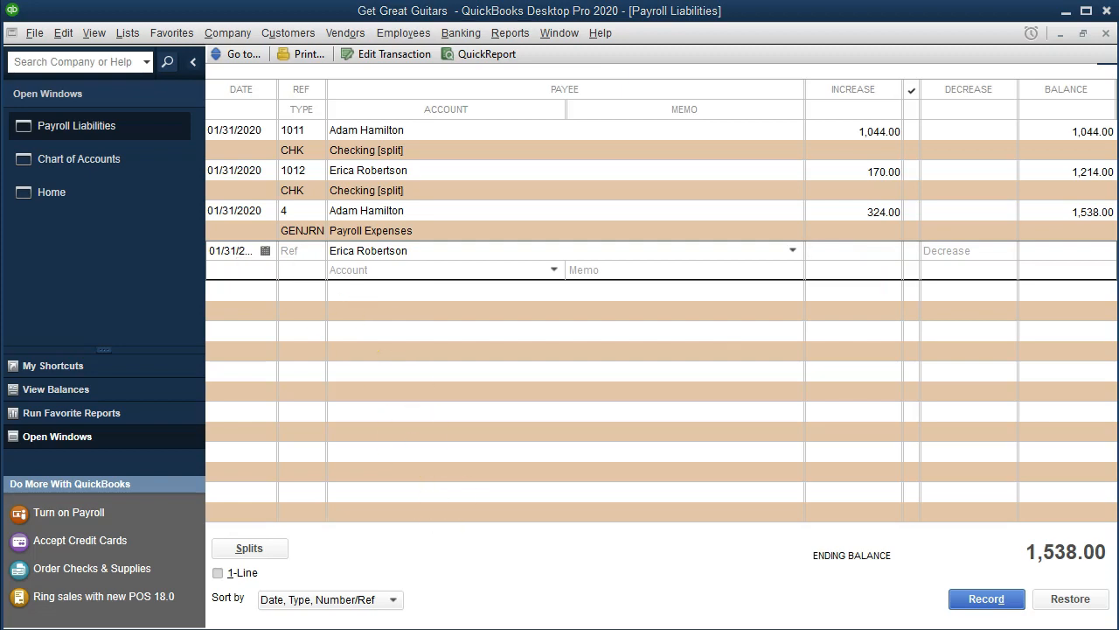
Step: Check the employer tax amounts in the Excel worksheet (DL14 and DN7:DO7)
key(alt+Tab)
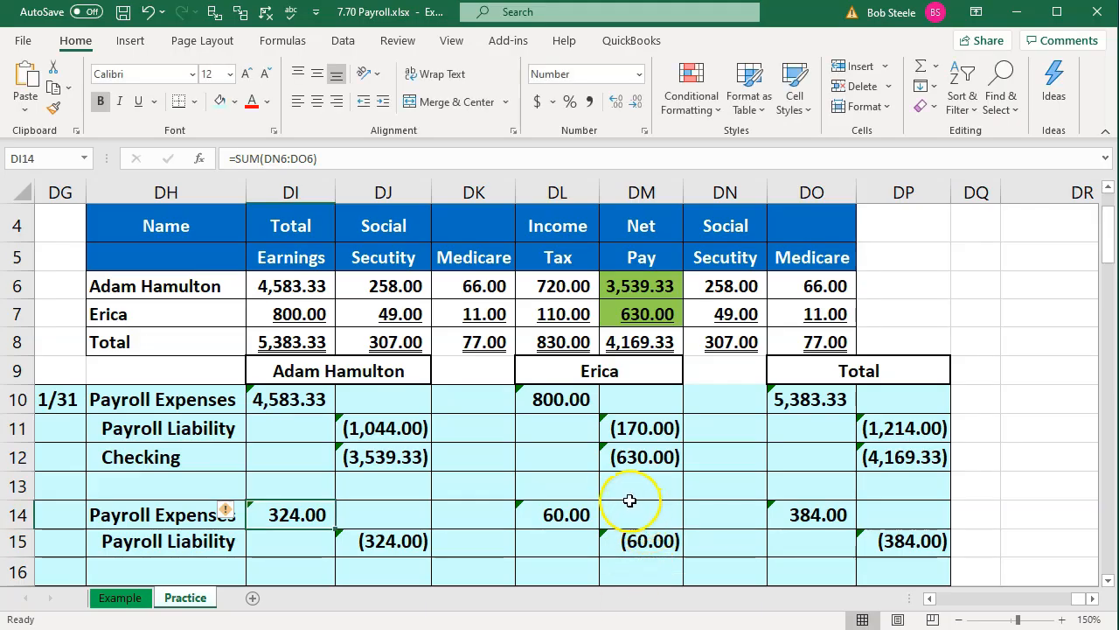
click(579, 517)
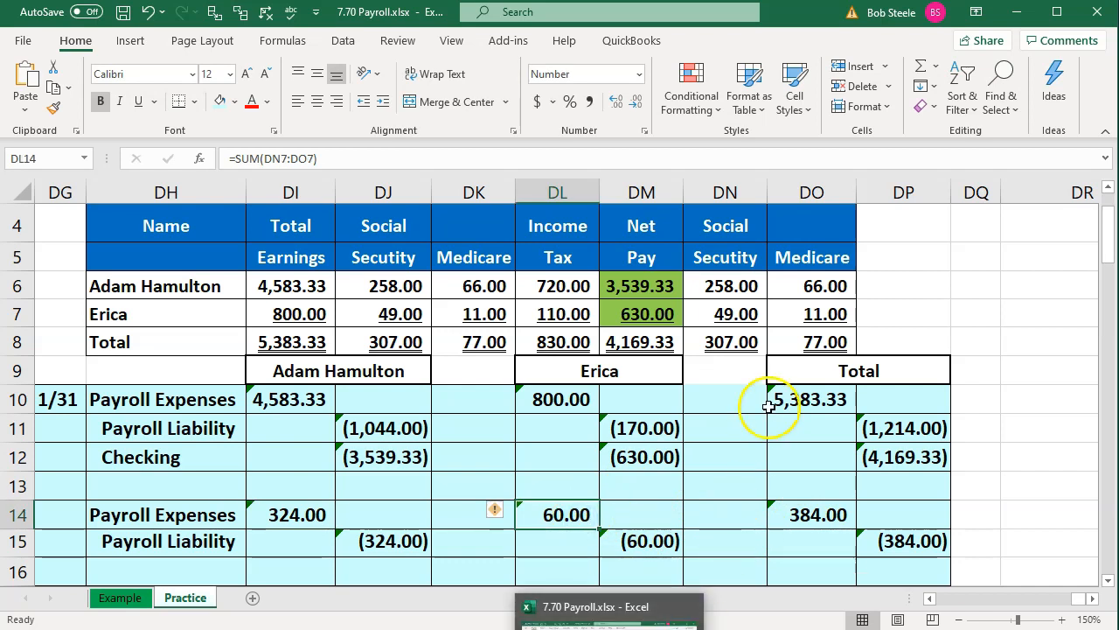
drag(730, 314, 781, 311)
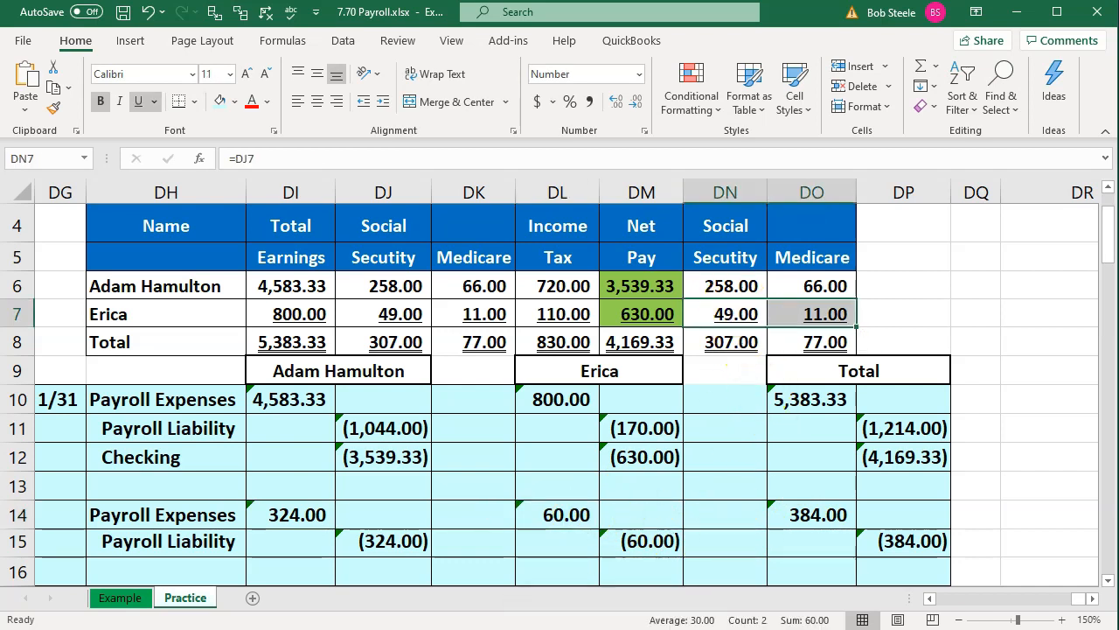
click(608, 629)
Step: Enter a 60.00 increase to Payroll Expenses and record it as a journal entry
click(841, 250)
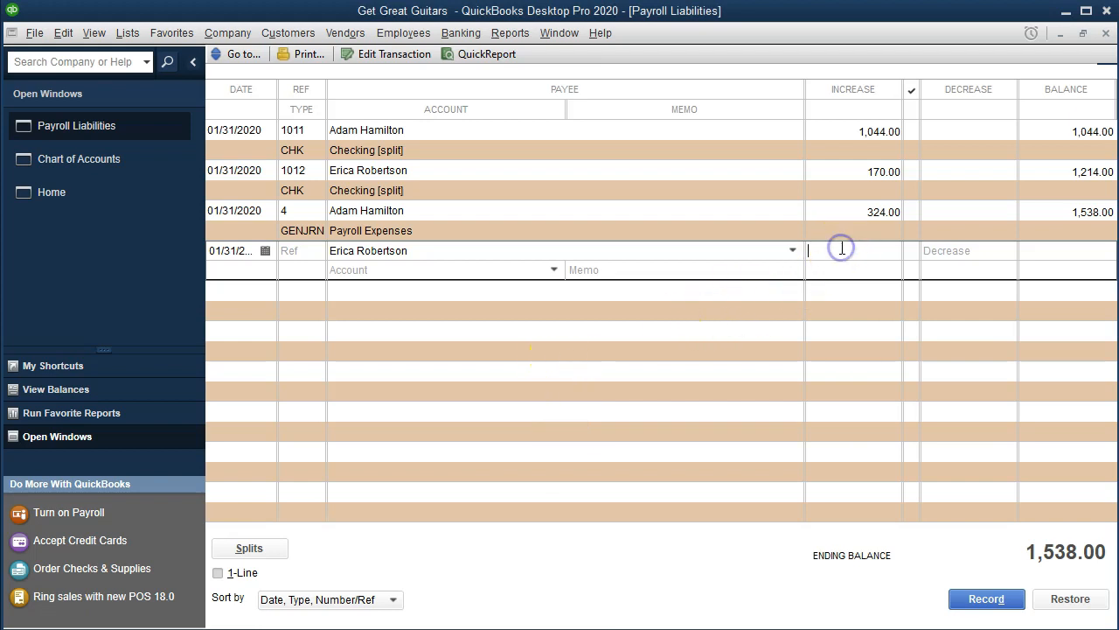
text(60)
key(Tab)
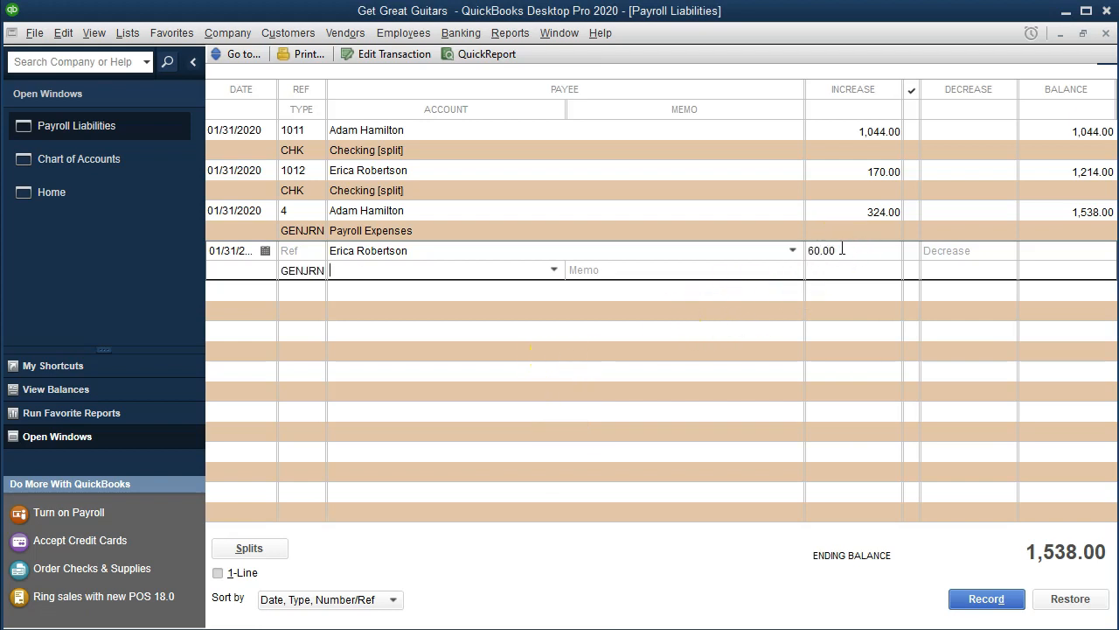
text(Payroll Expenses)
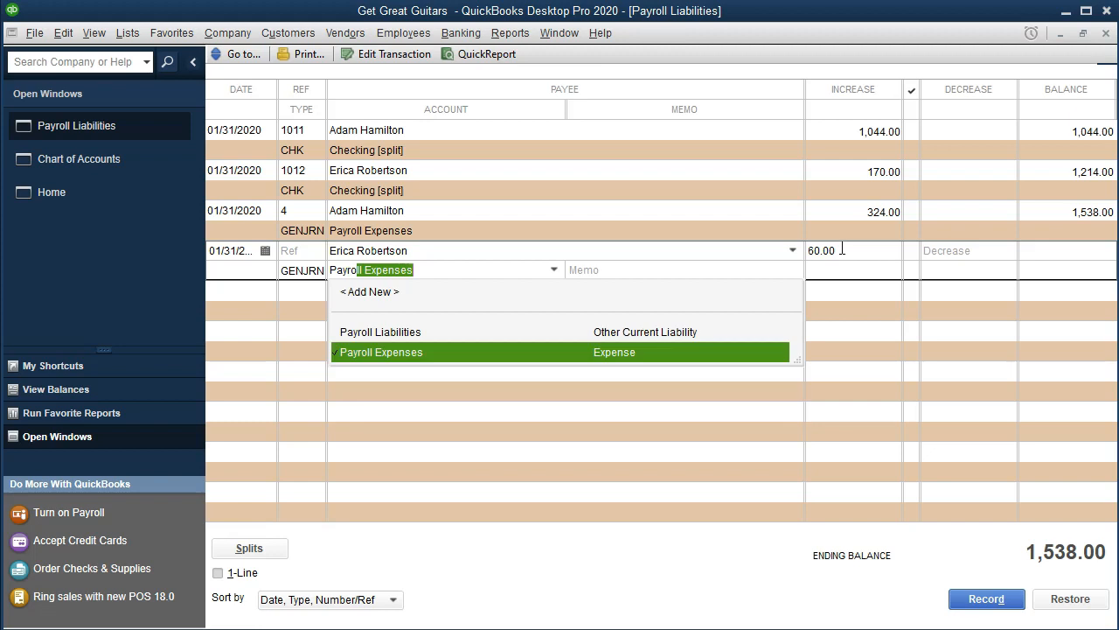
key(Tab)
key(Return)
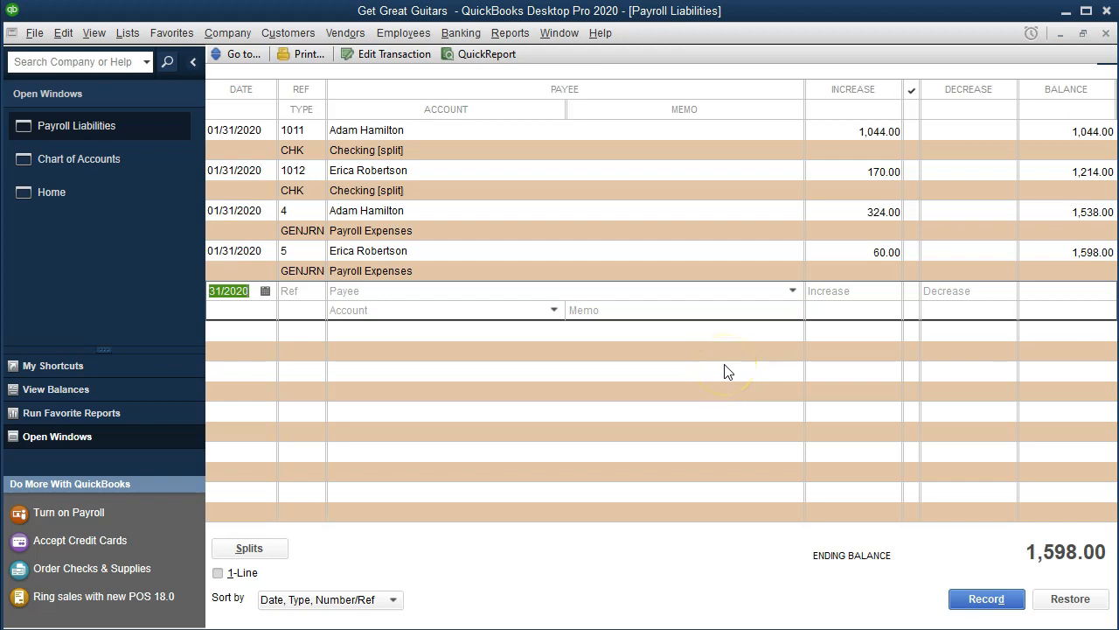
click(842, 212)
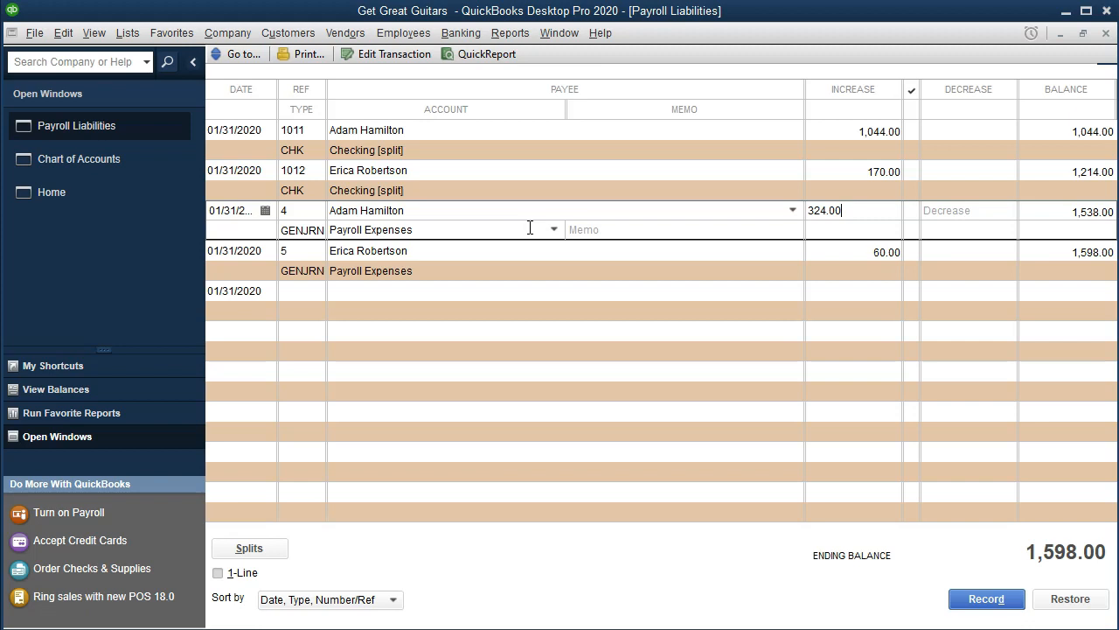
Step: Close the register and Chart of Accounts and run the standard Balance Sheet report
click(1108, 34)
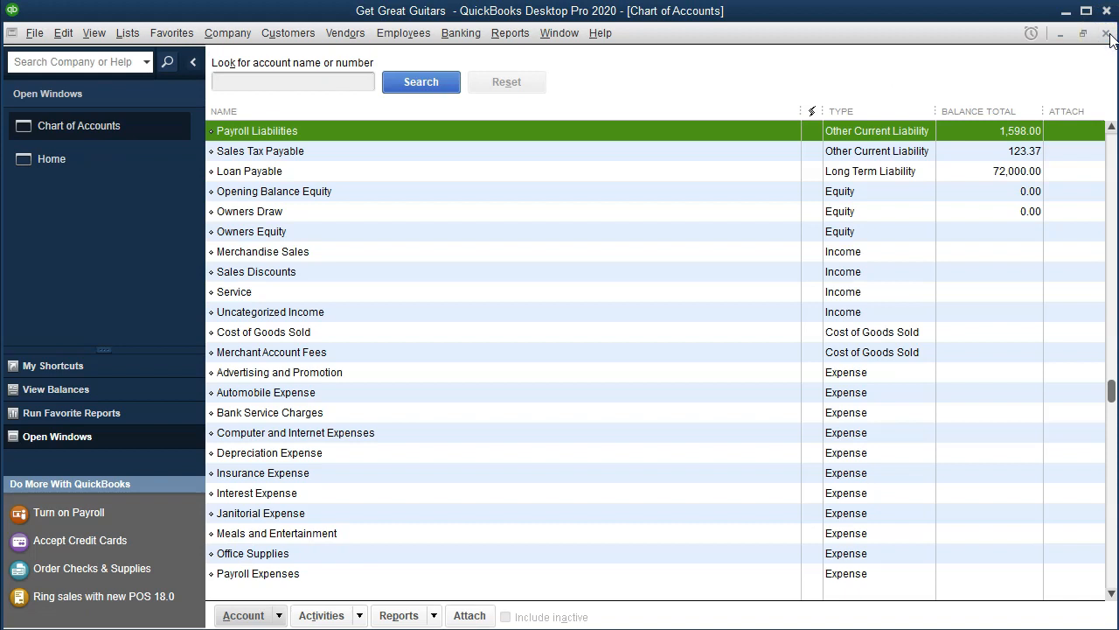
click(1107, 35)
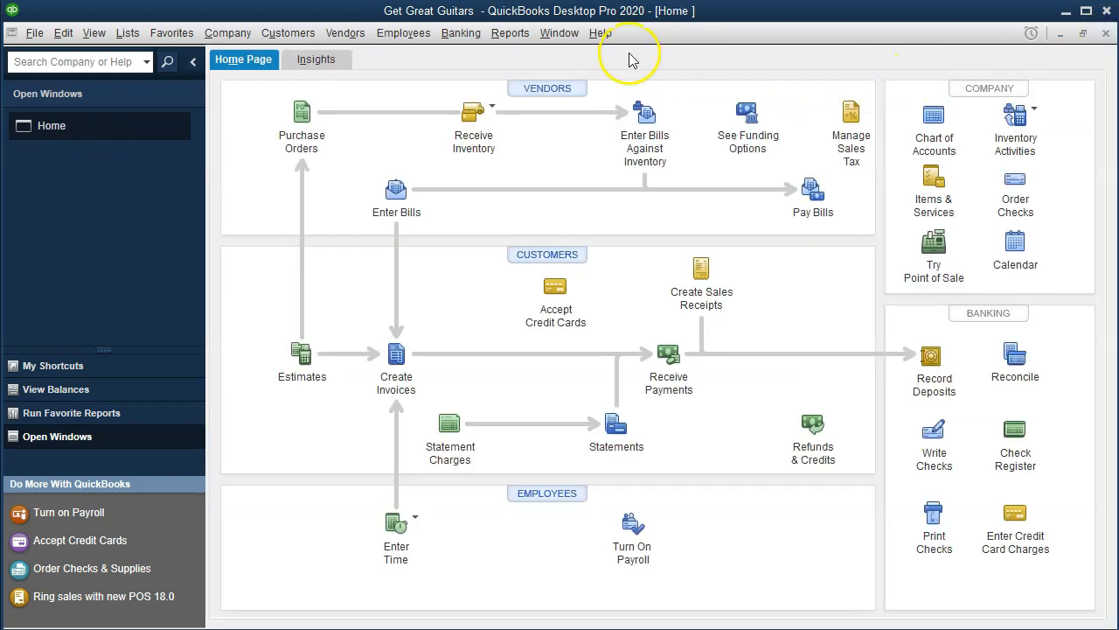
click(525, 42)
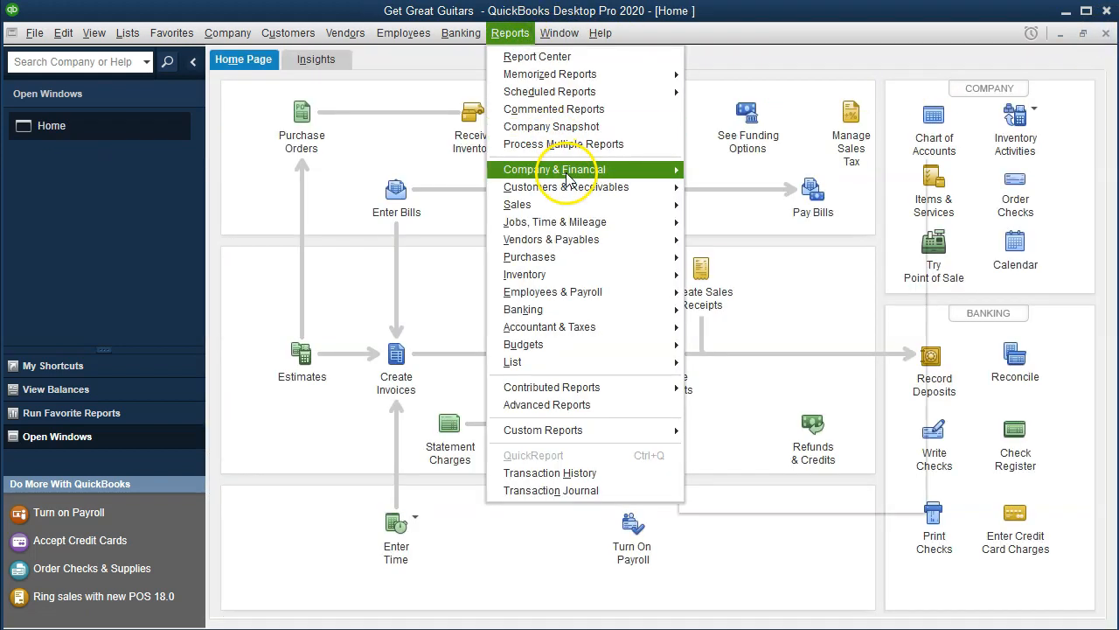
mouse_move(565, 168)
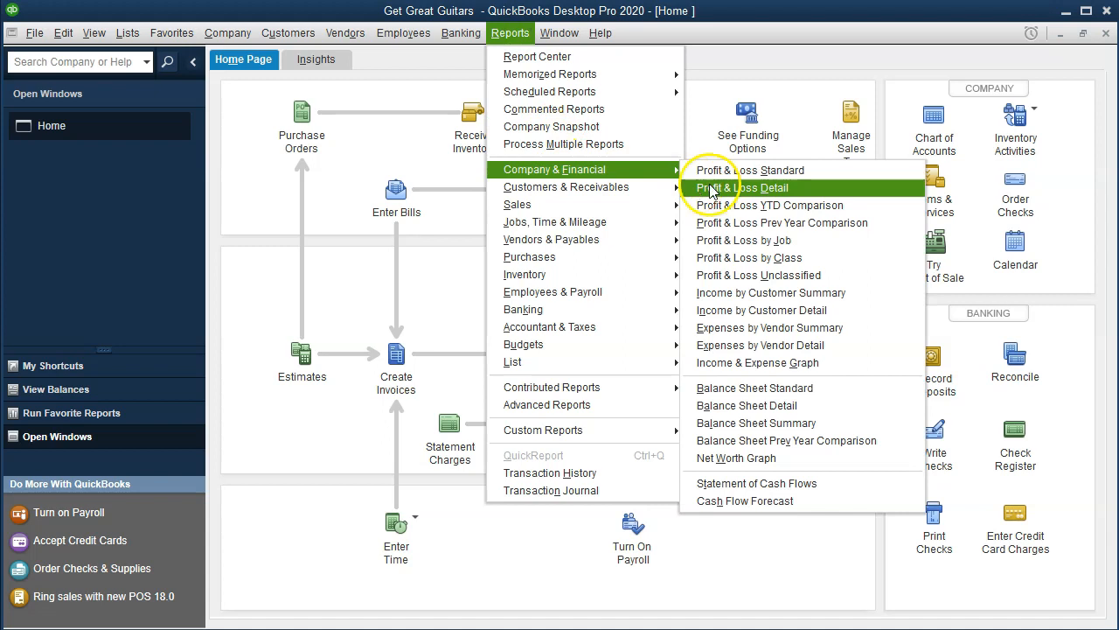
click(752, 388)
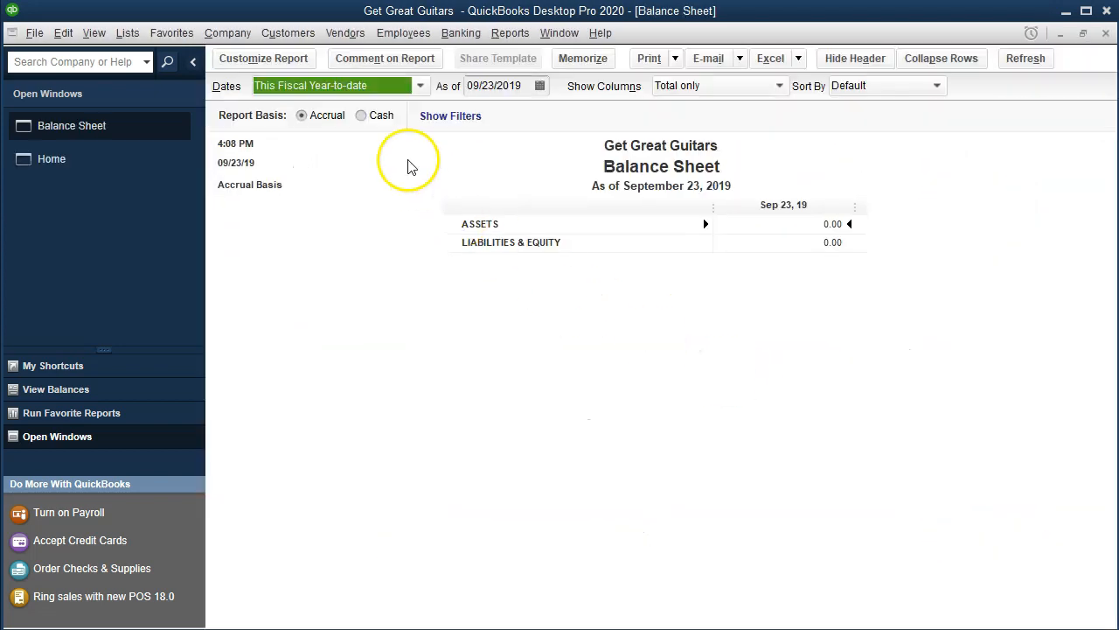
Step: Set the Balance Sheet date range to 01/01/2020 through 12/31/2020
click(288, 58)
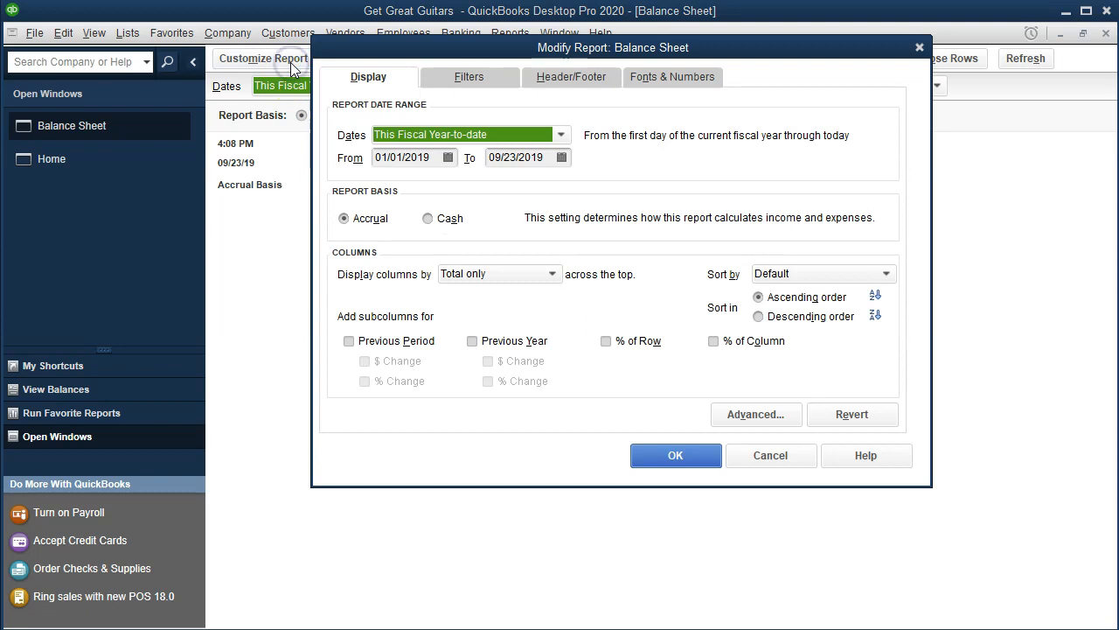
key(Tab)
text(0)
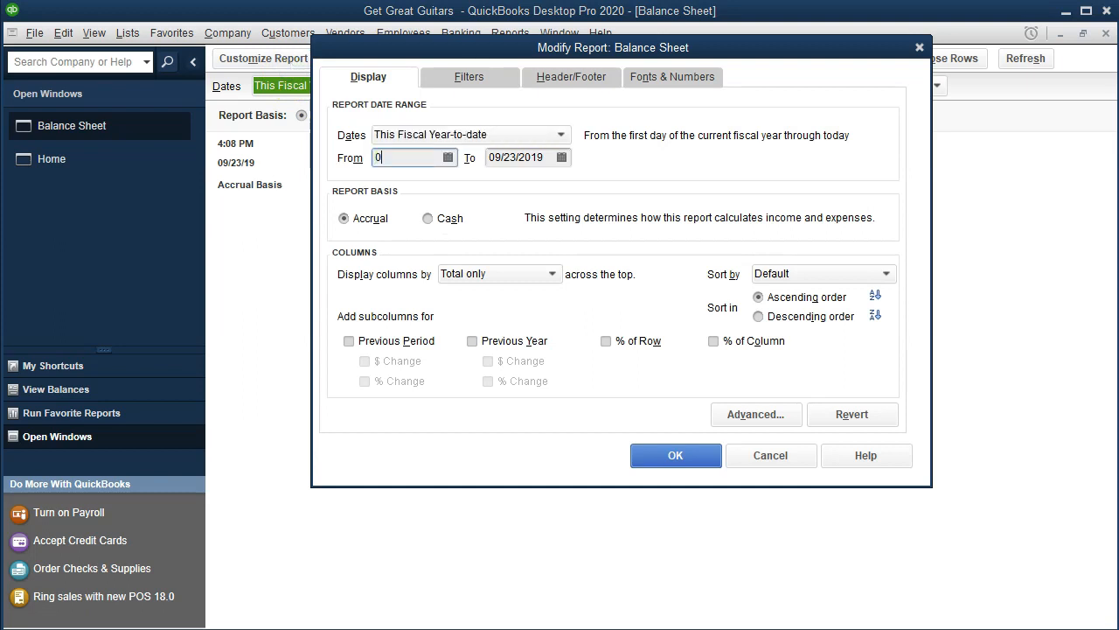
text(1/01/2020)
key(Tab)
text(12/31/2020)
key(Tab)
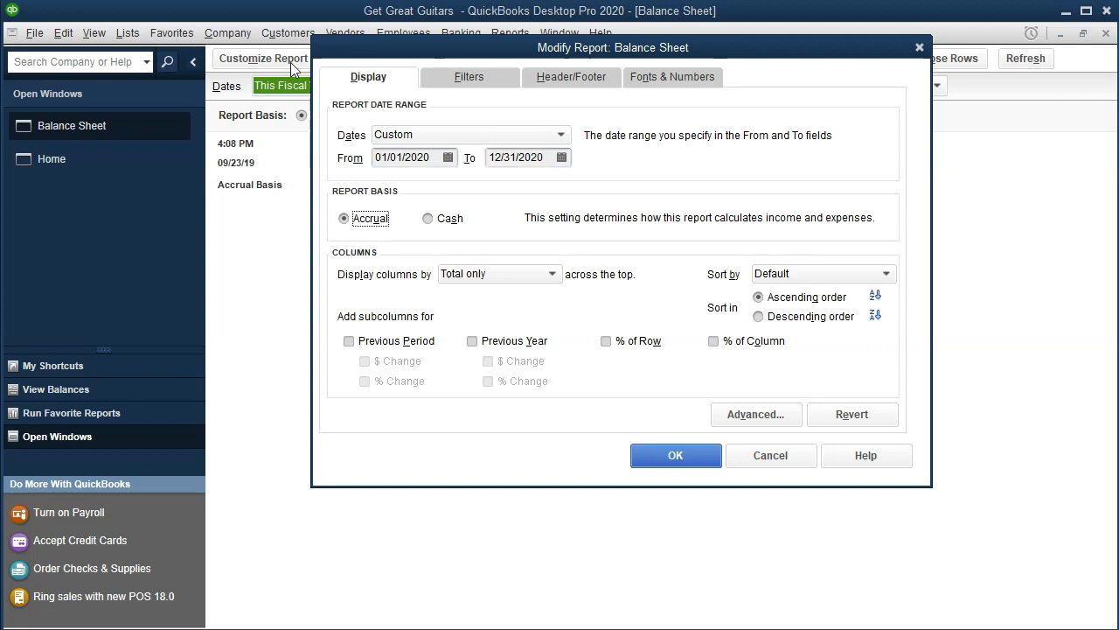
click(680, 455)
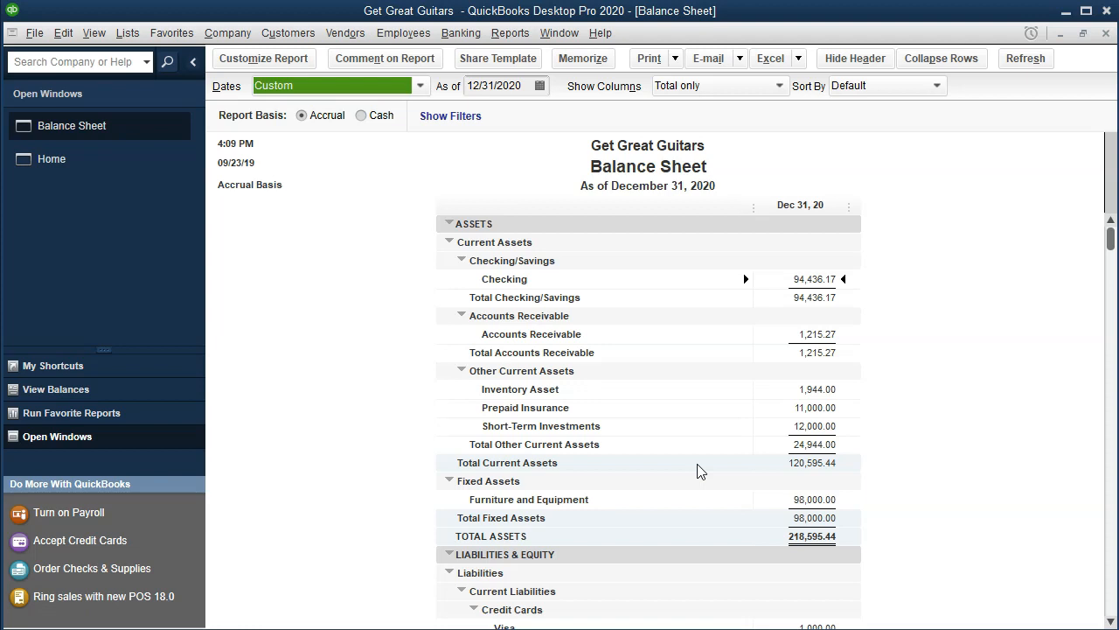
Step: Run the Profit & Loss Standard report for 01/01/20 through 12/31/20
click(503, 41)
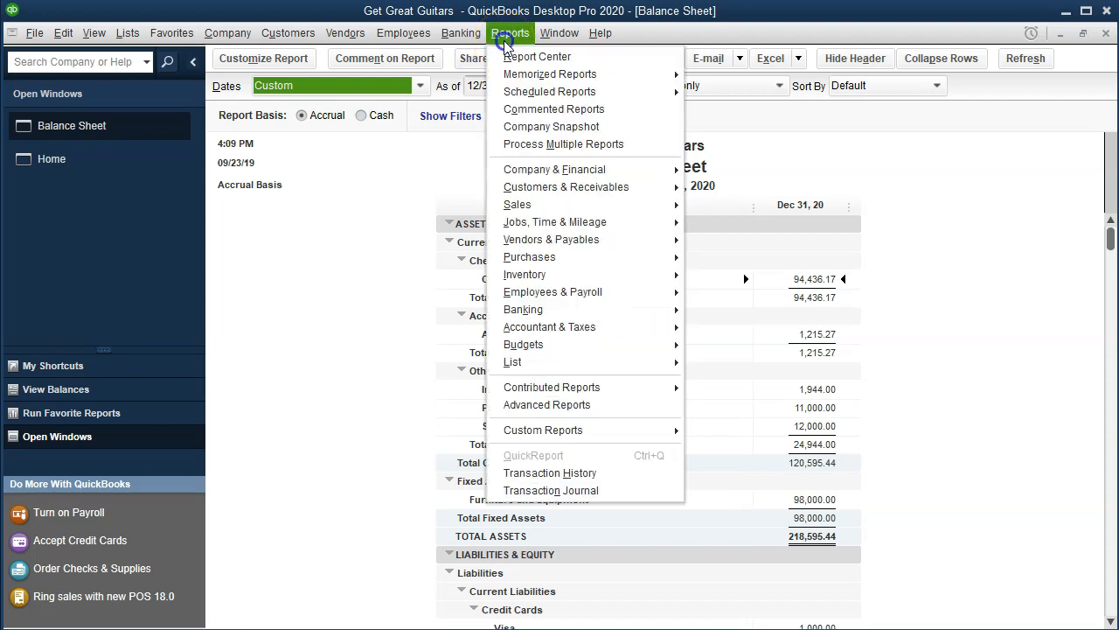
mouse_move(537, 175)
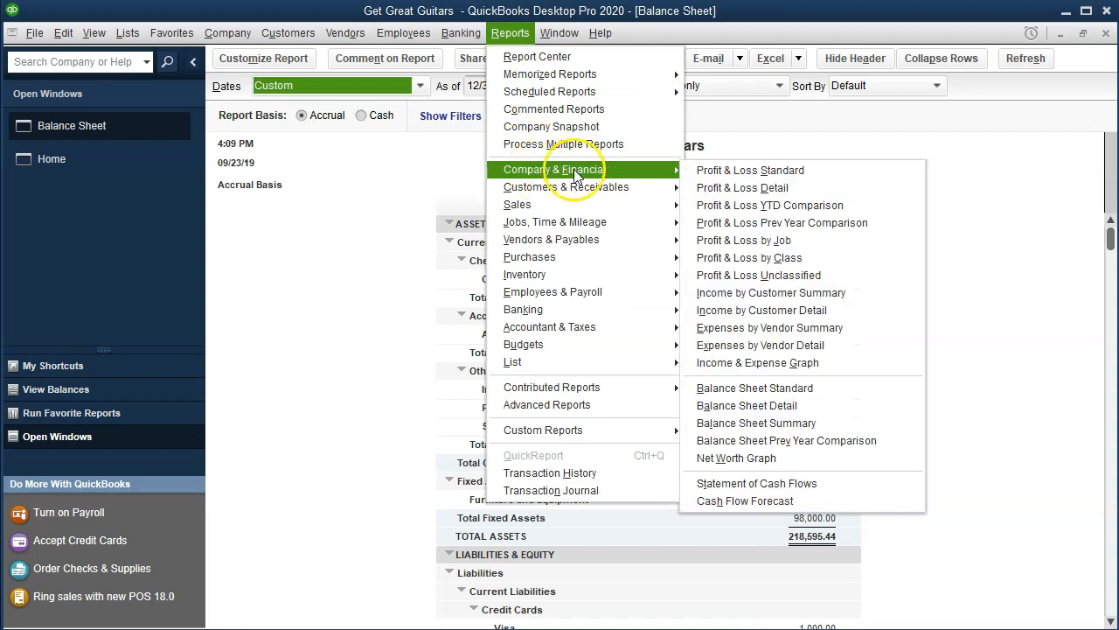
click(711, 169)
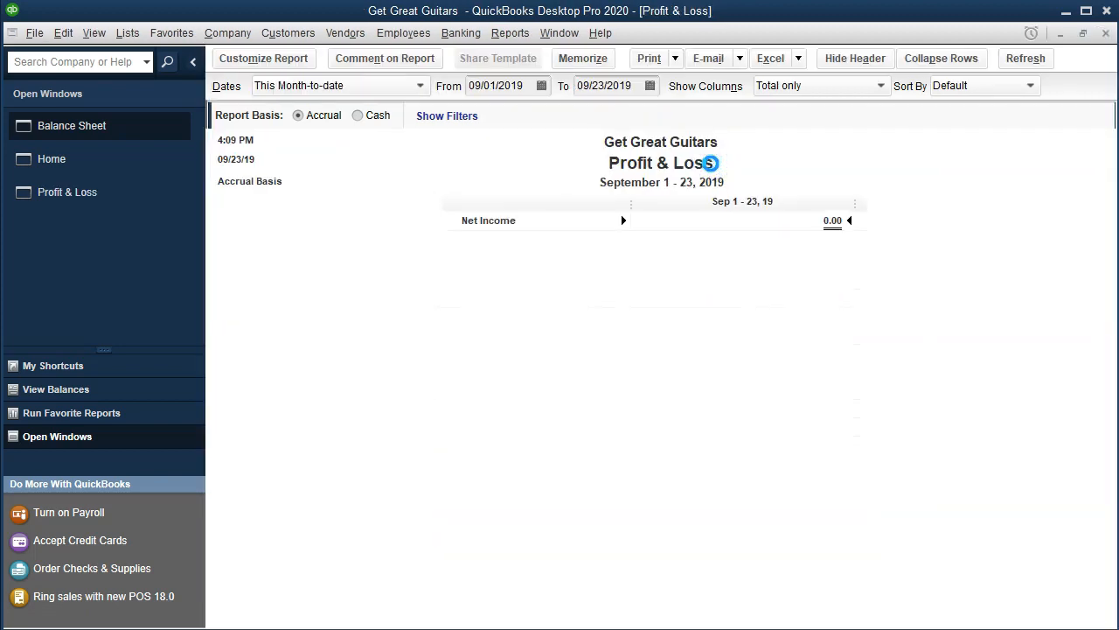
key(Tab)
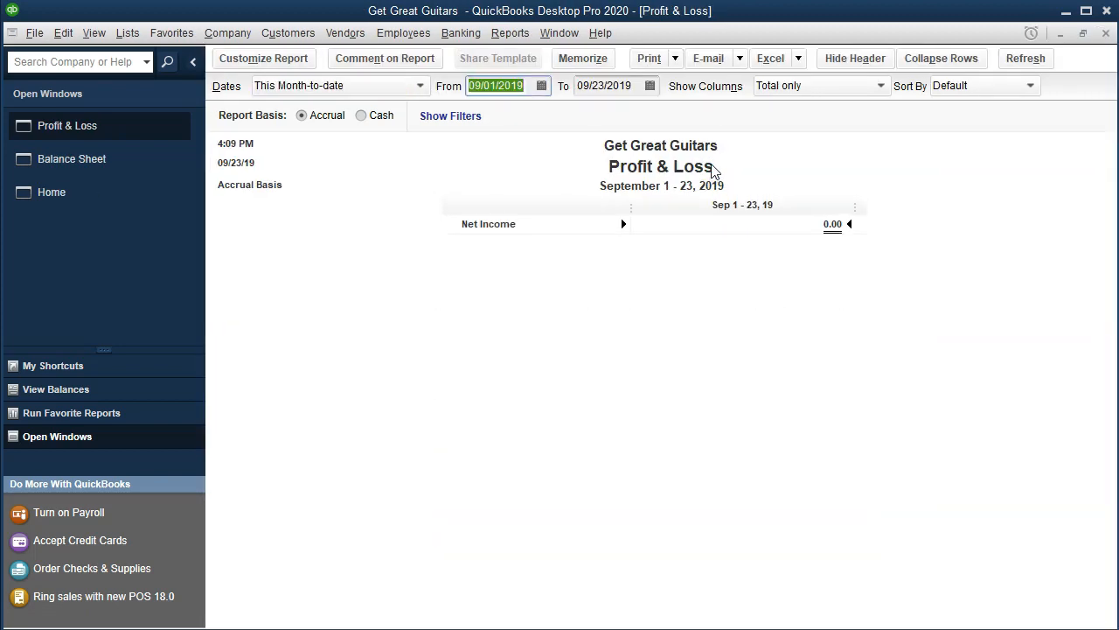
text(01/01/20)
key(Tab)
text(12/31/20)
key(Tab)
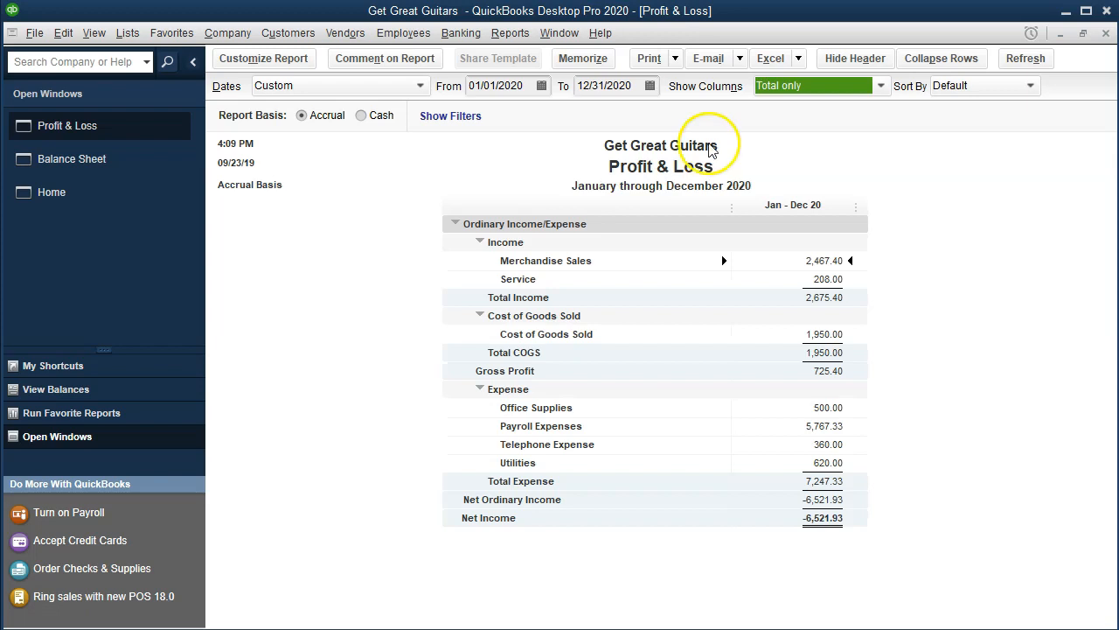
click(517, 40)
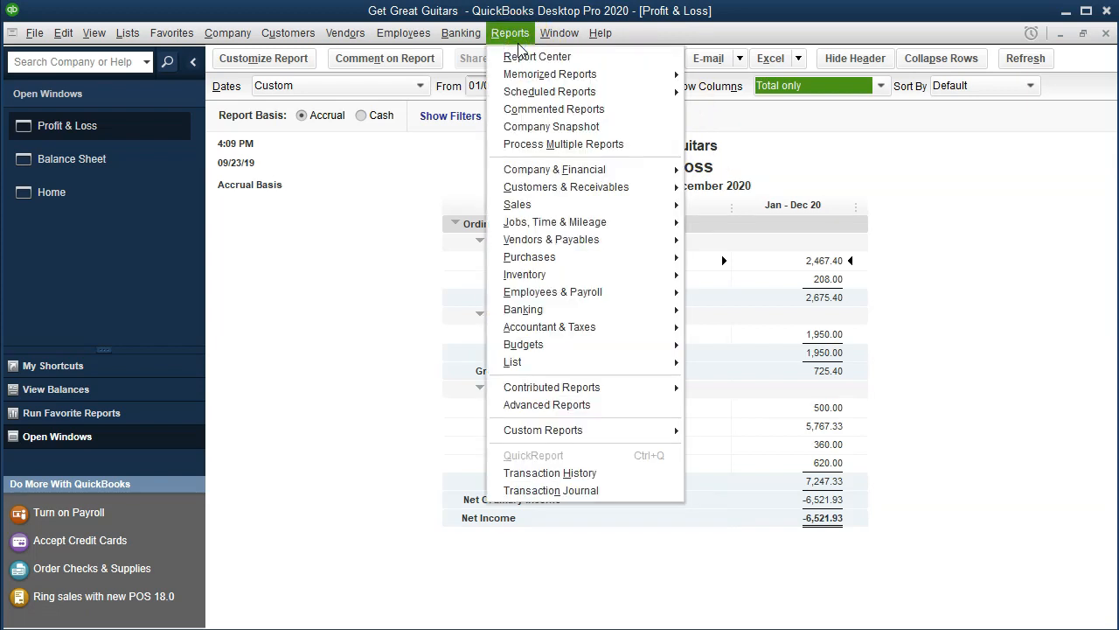
Step: Run the Trial Balance report for 01/01/2020 through 12/31/2020
mouse_move(593, 335)
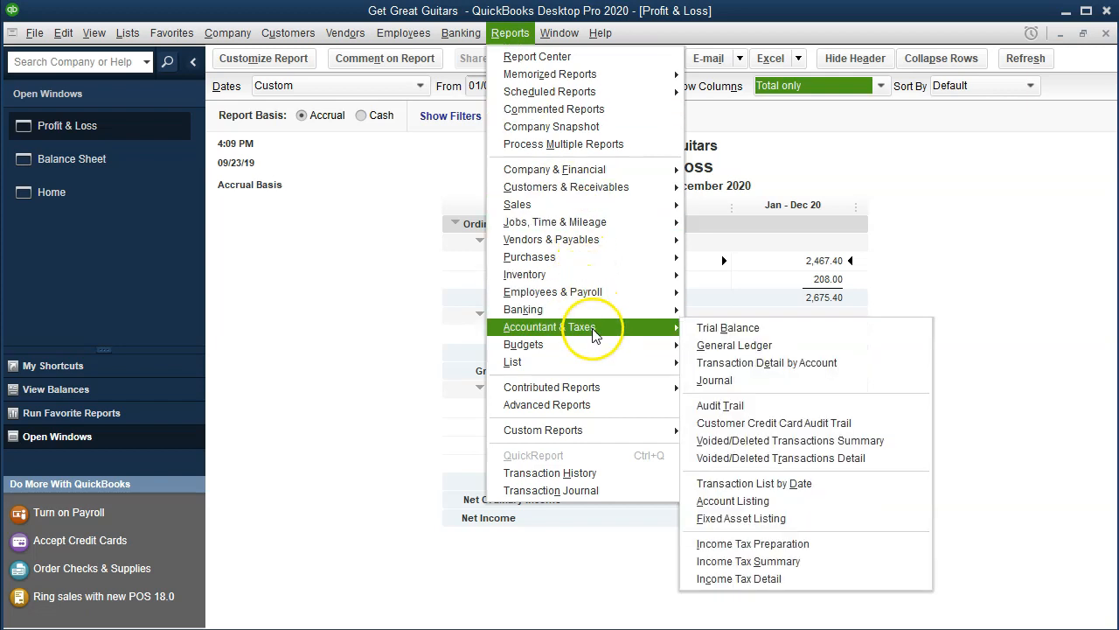
click(775, 332)
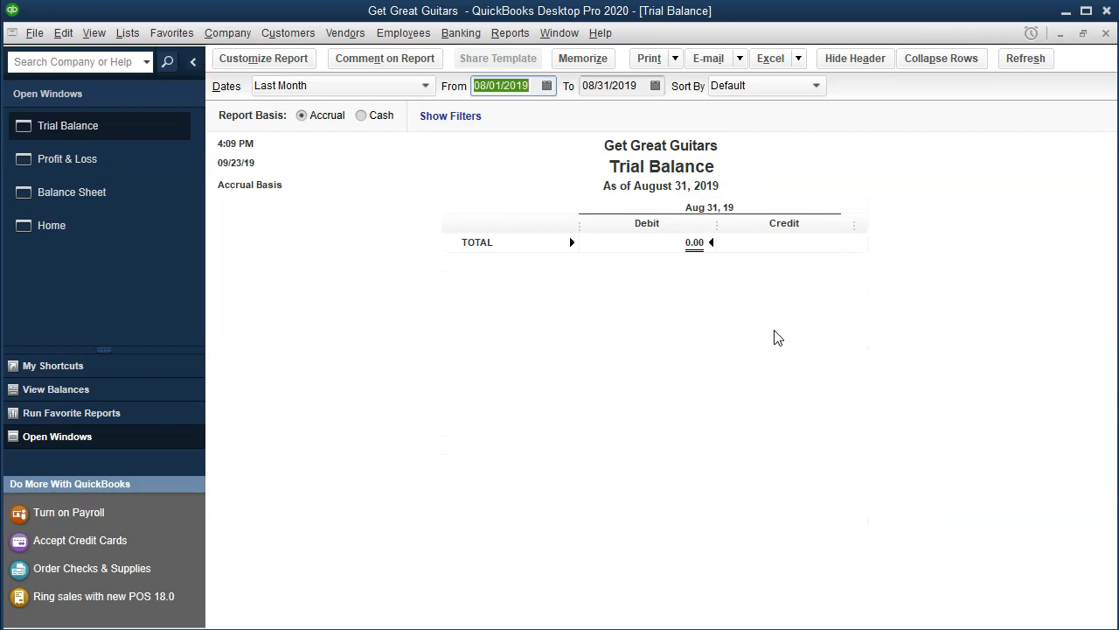
text(01012020)
key(Tab)
text(12/31/2020)
key(Tab)
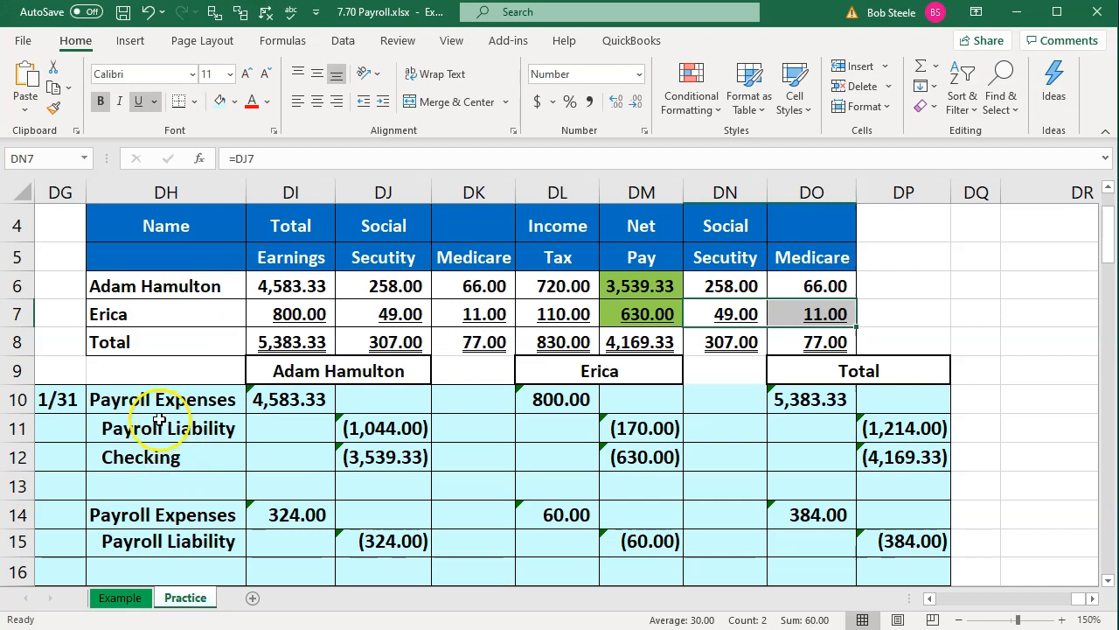
click(158, 399)
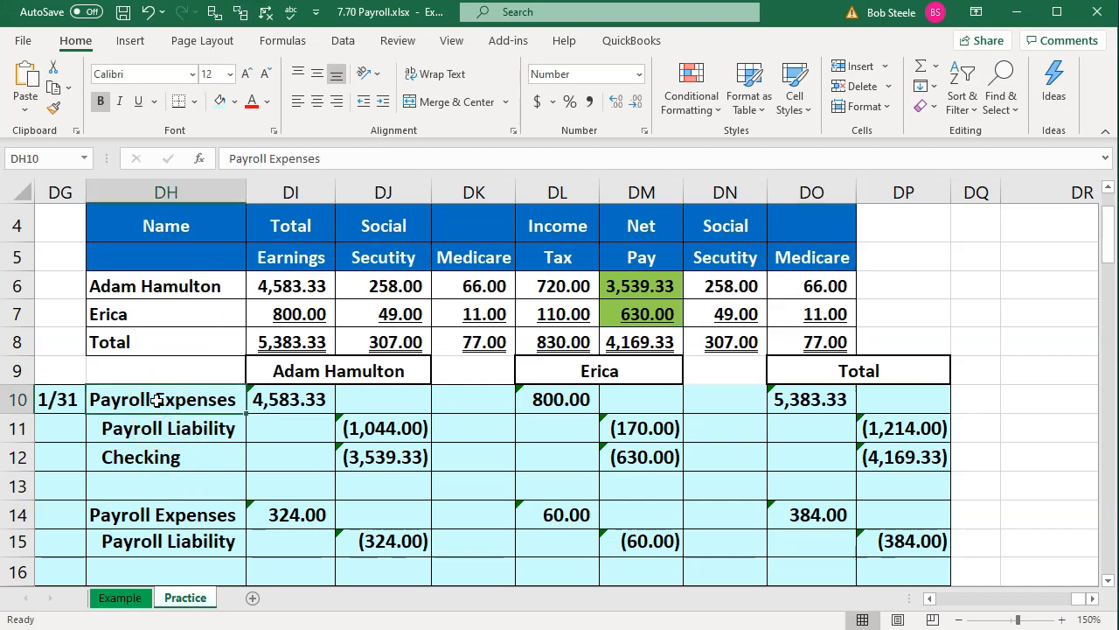
mouse_move(610, 629)
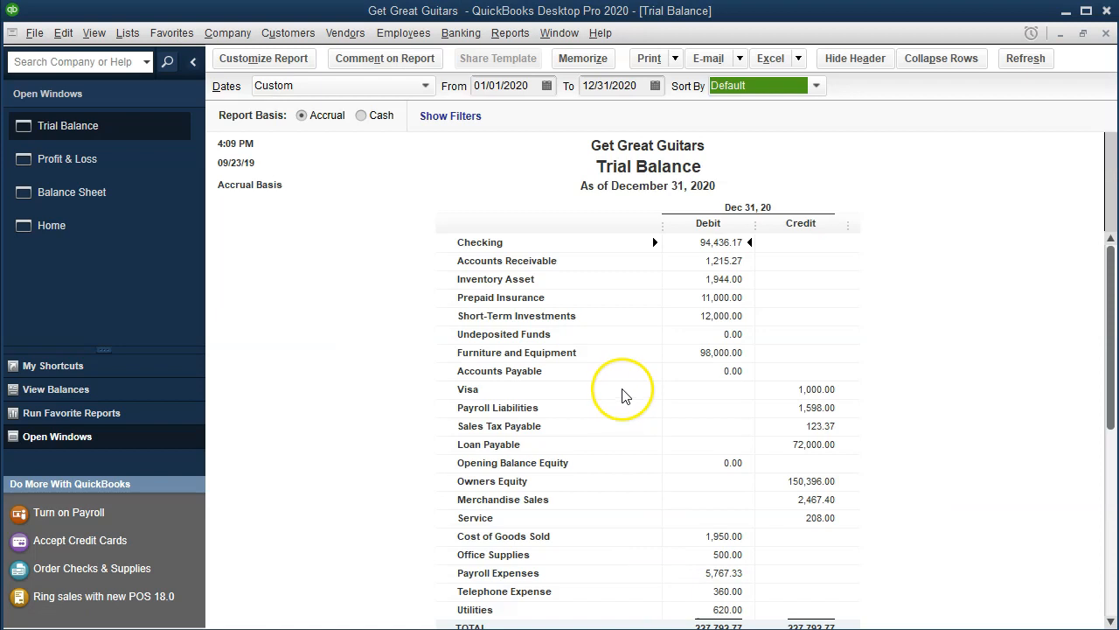
scroll(622, 396, down, 1)
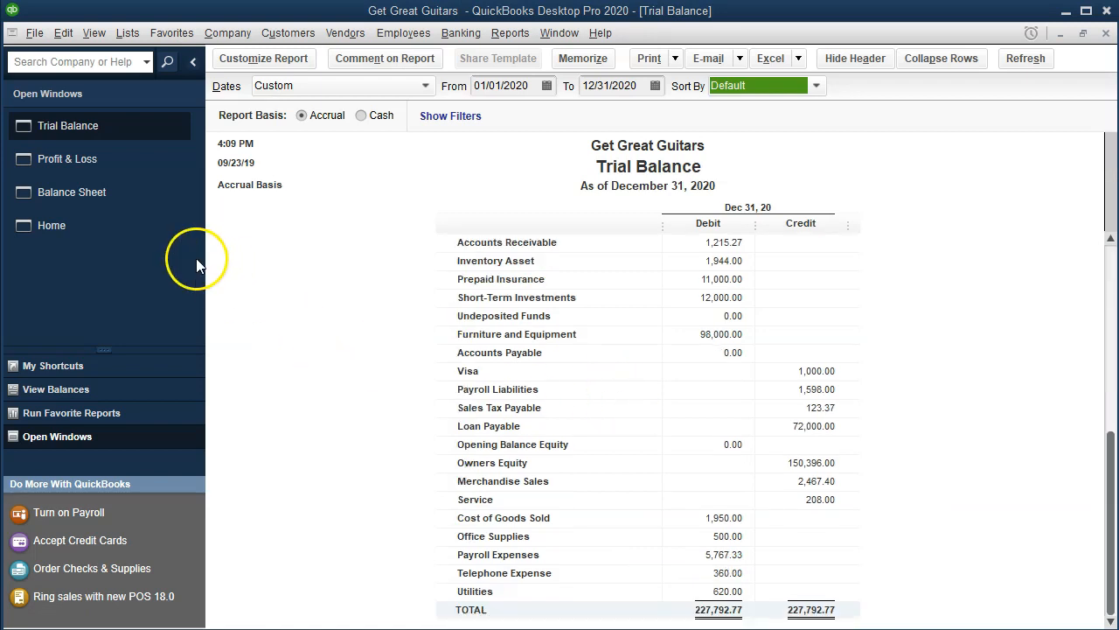
Step: Drill into Payroll Expenses on the Profit & Loss and inspect the 4,583.33 payroll check
click(93, 170)
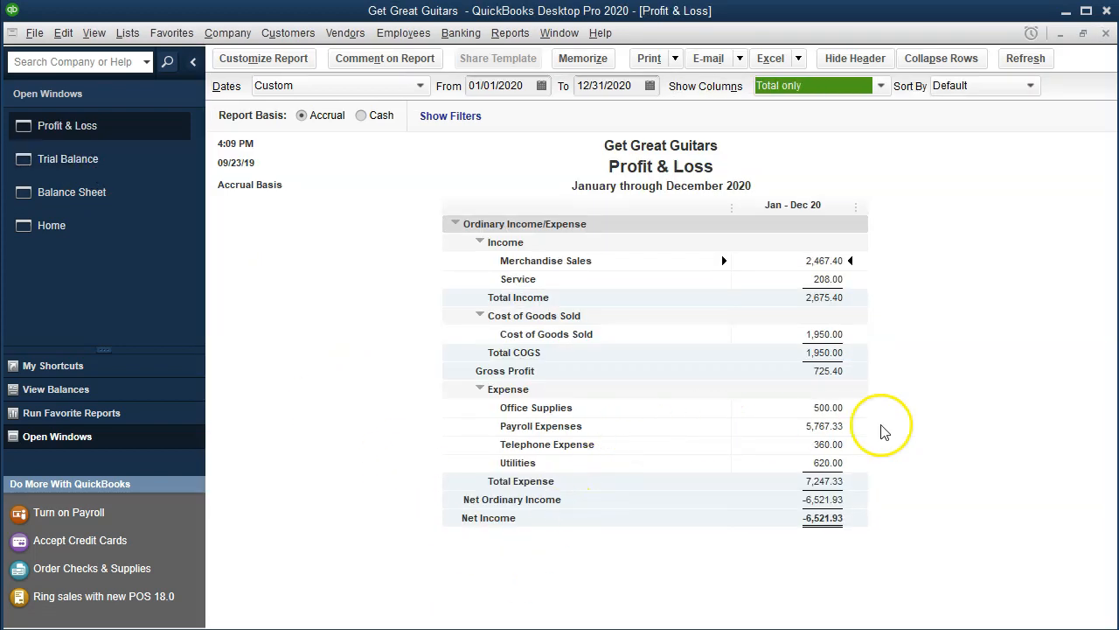
click(841, 425)
double_click(833, 426)
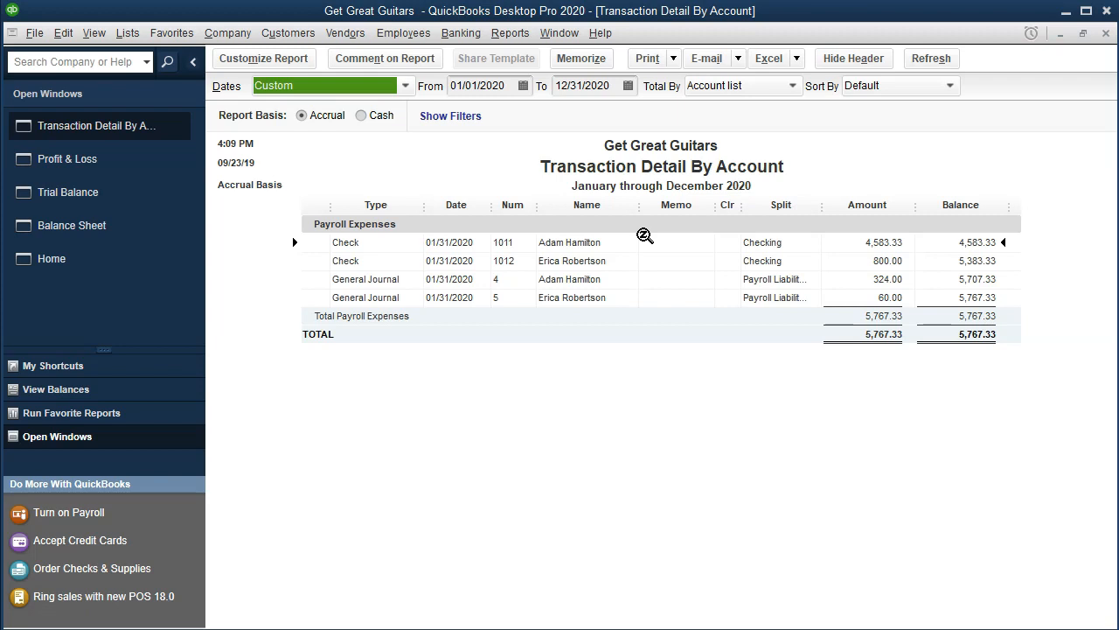
double_click(868, 244)
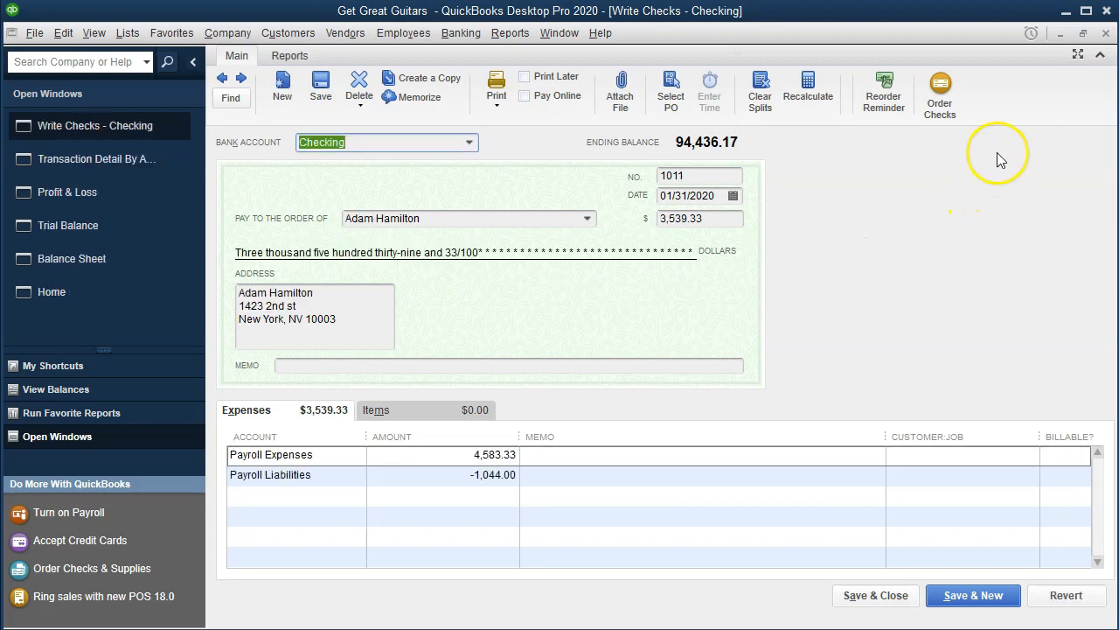
click(1106, 32)
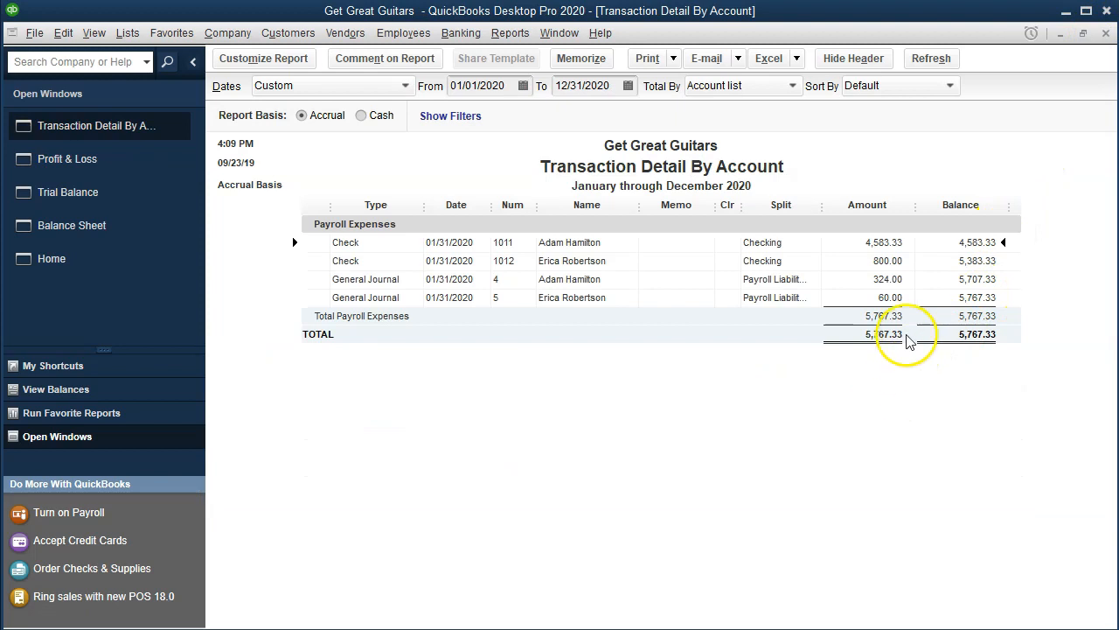
Step: Open the 324.00 General Journal 4 entry in Payroll Liabilities, then close the detail windows
click(887, 279)
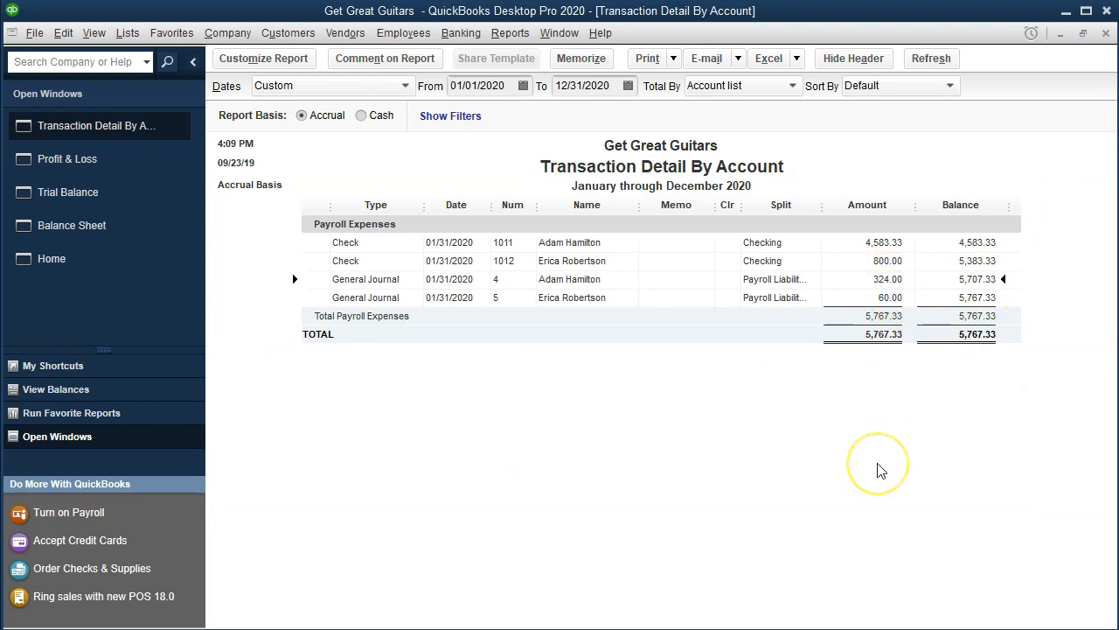
double_click(883, 280)
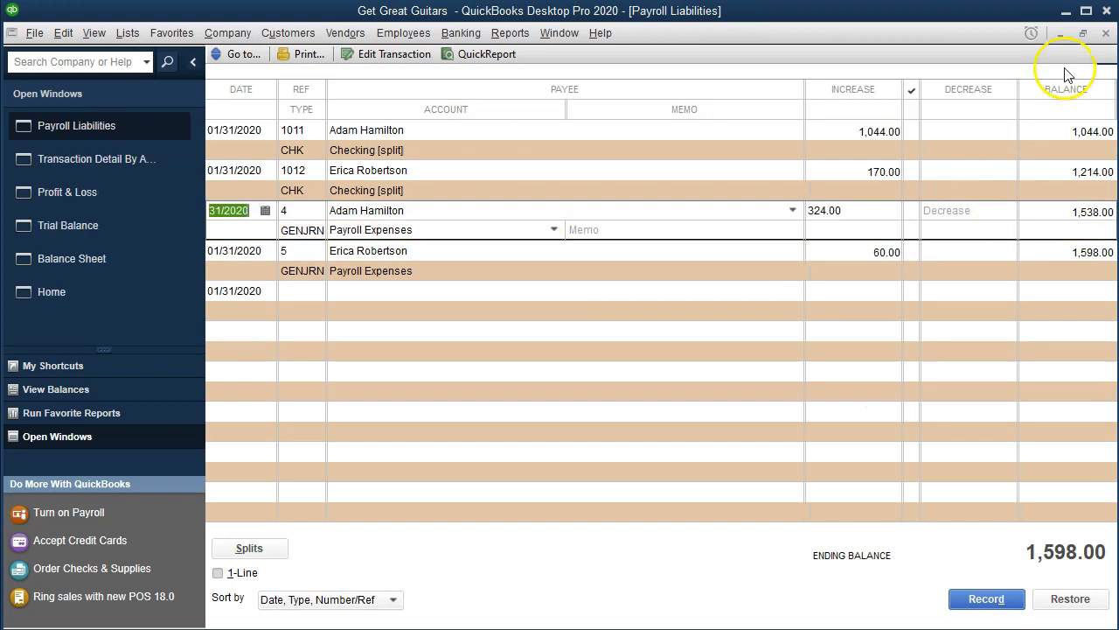
click(1103, 35)
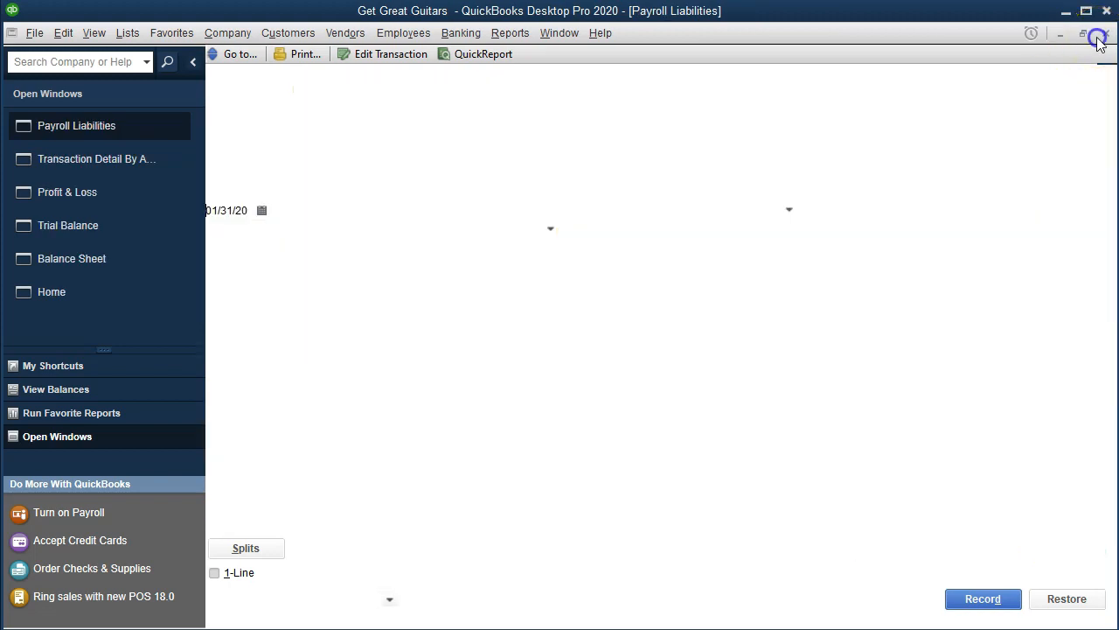
click(1103, 35)
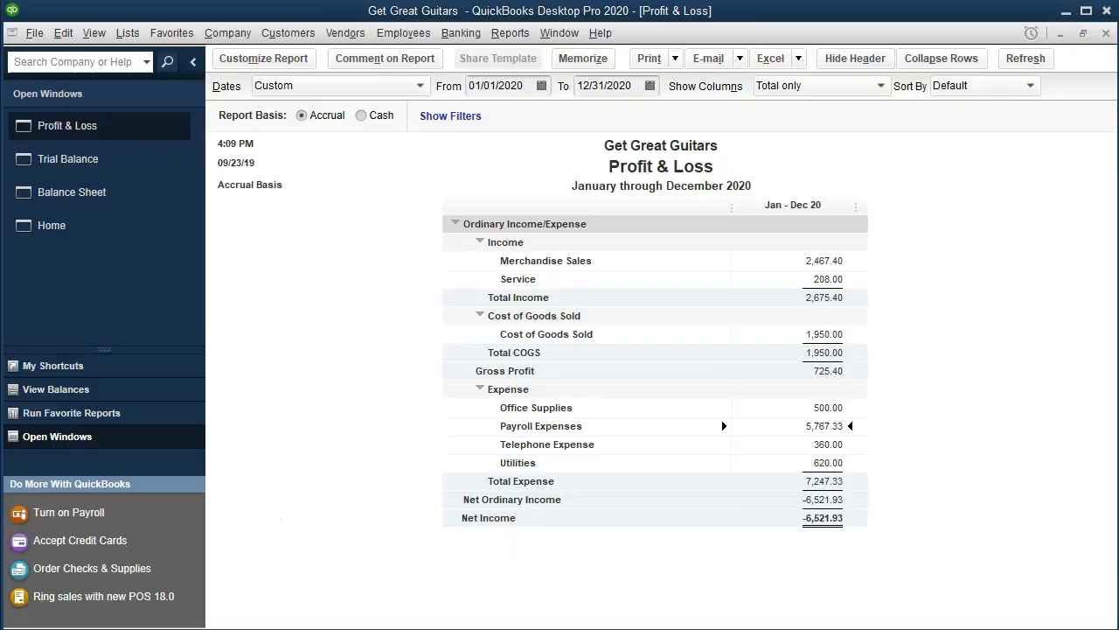
Step: Compare the Excel payroll liability (1,044.00) in DJ11 and the Checking formula in DJ12
click(27, 628)
click(422, 421)
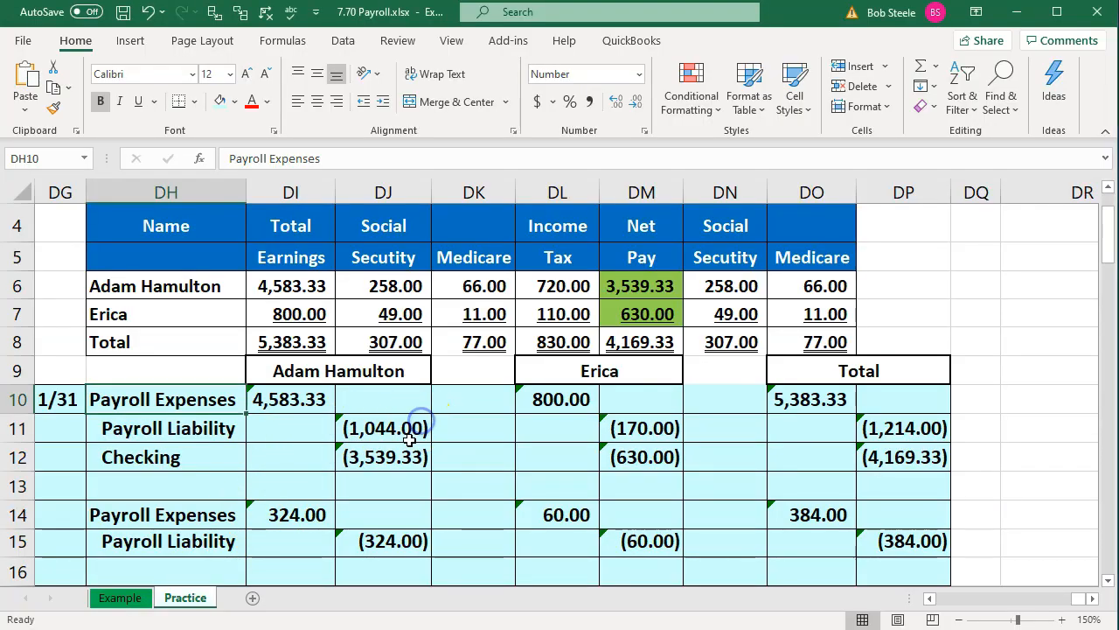
click(404, 450)
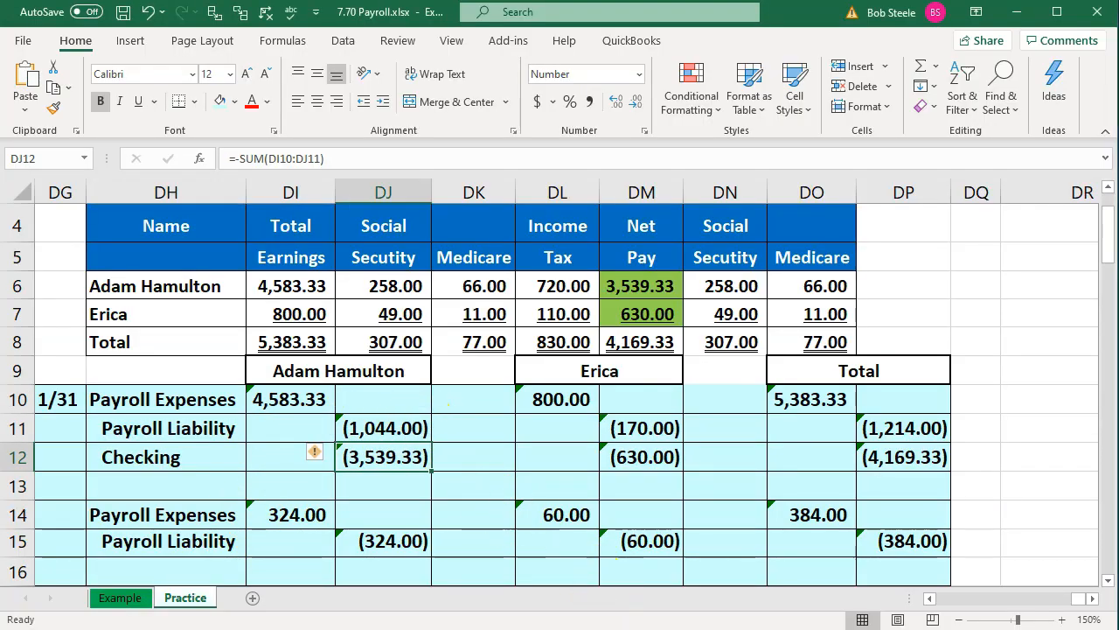
click(613, 627)
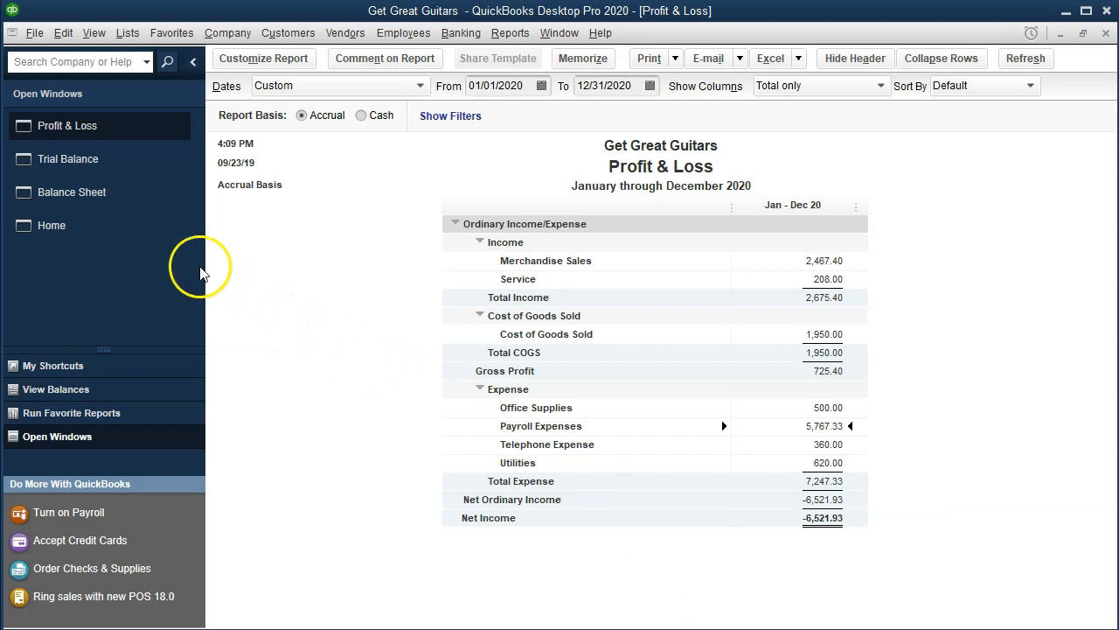
Step: Drill into the Balance Sheet's Checking balance to review check 1011
click(103, 199)
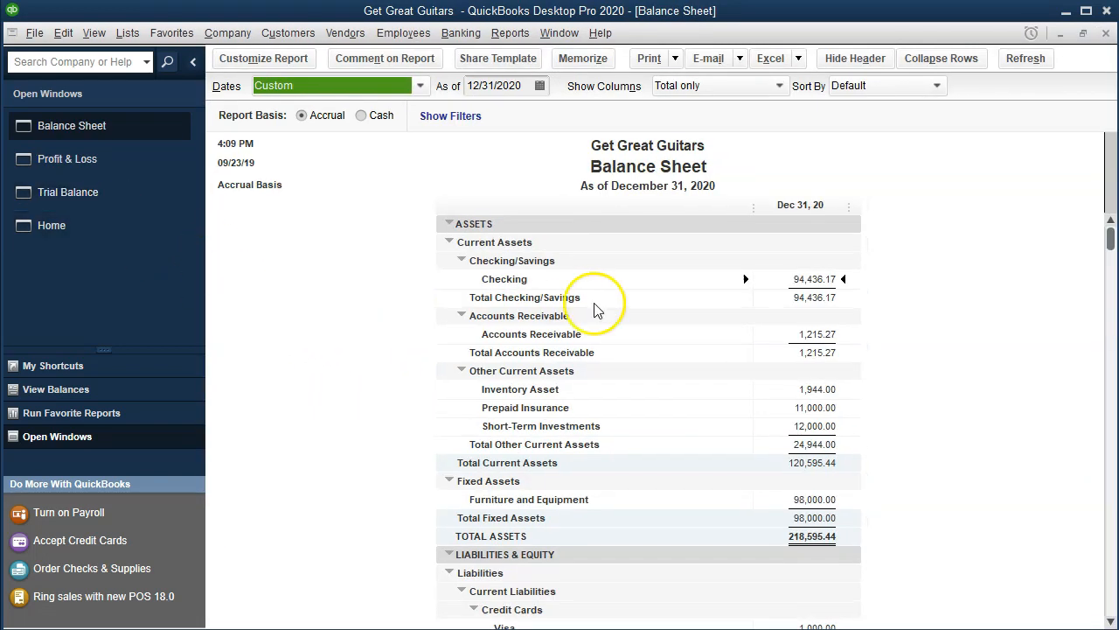
double_click(807, 278)
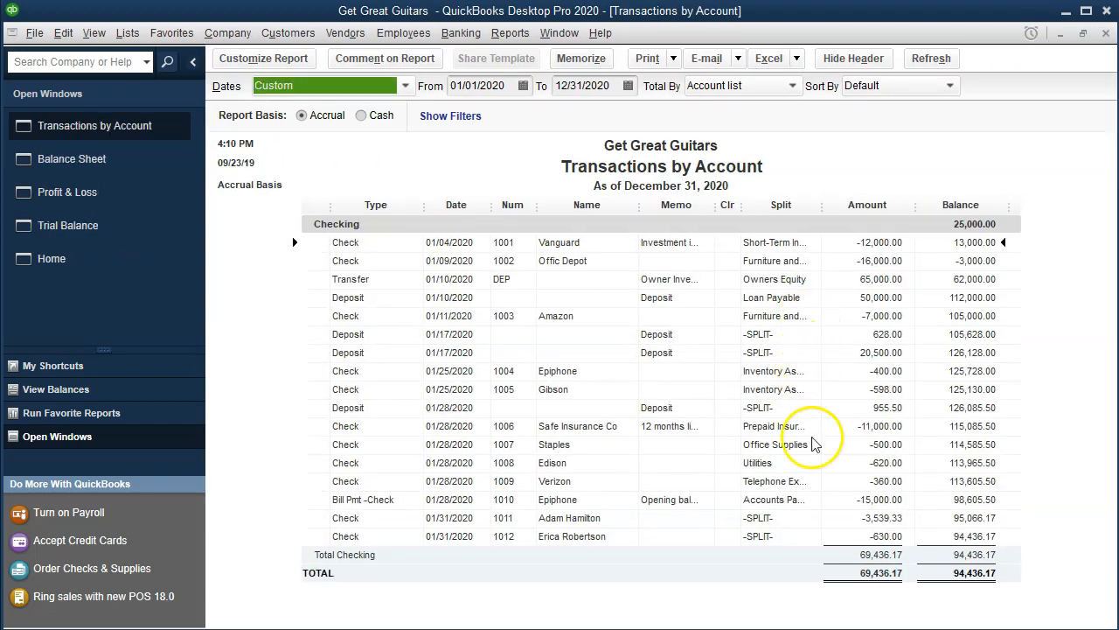
click(571, 516)
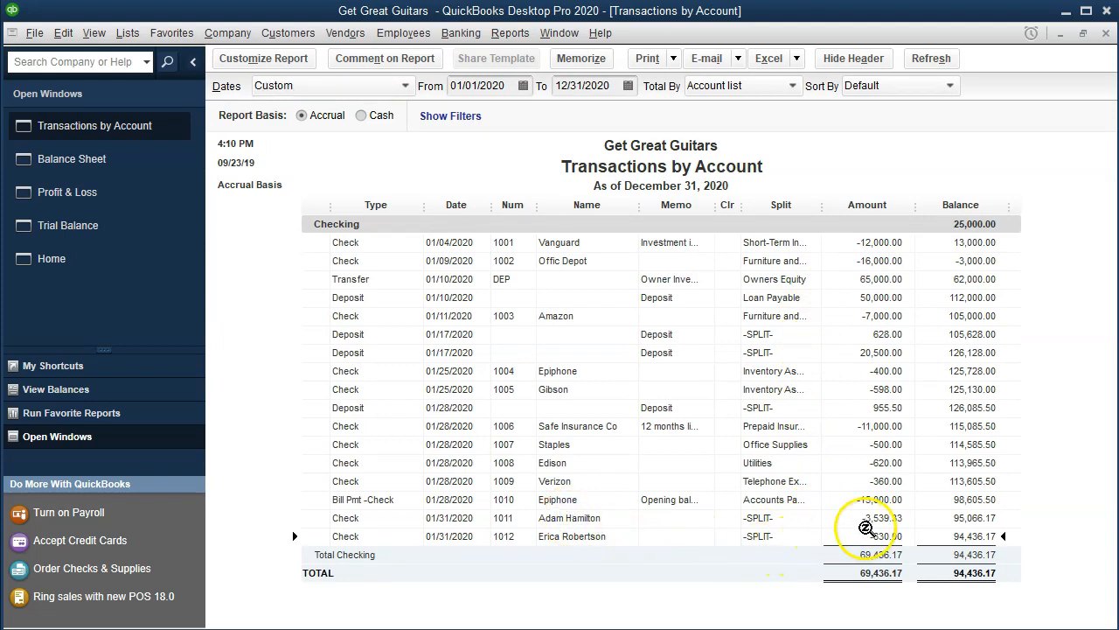
click(1106, 33)
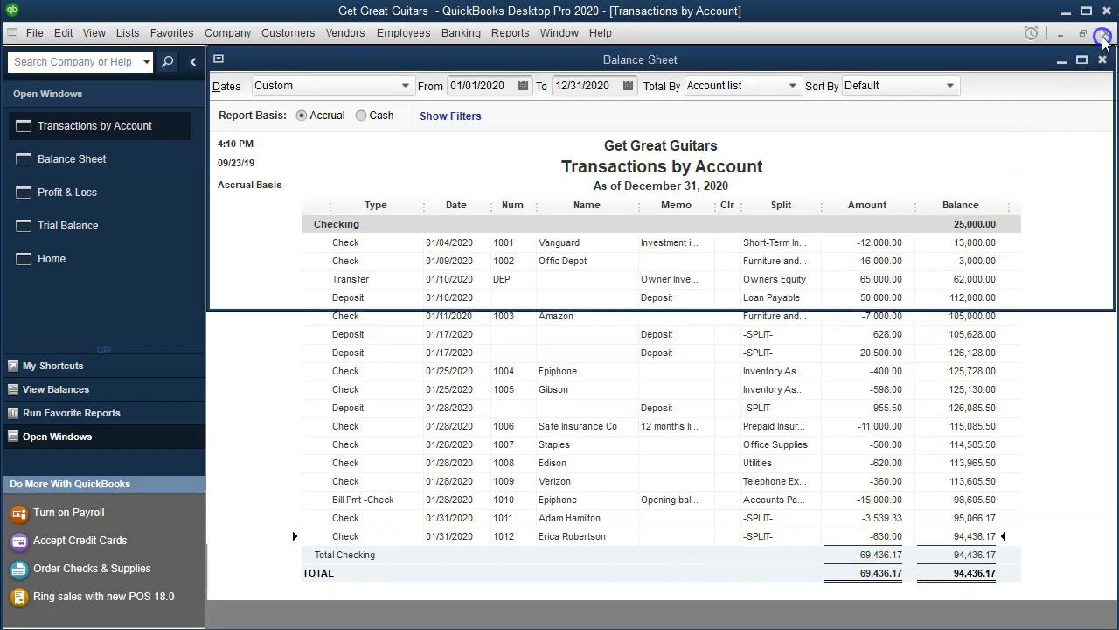
Step: Drill into Payroll Liabilities 1,598.00 and open check 1011 behind the 1,044.00 liability
scroll(914, 346, down, 5)
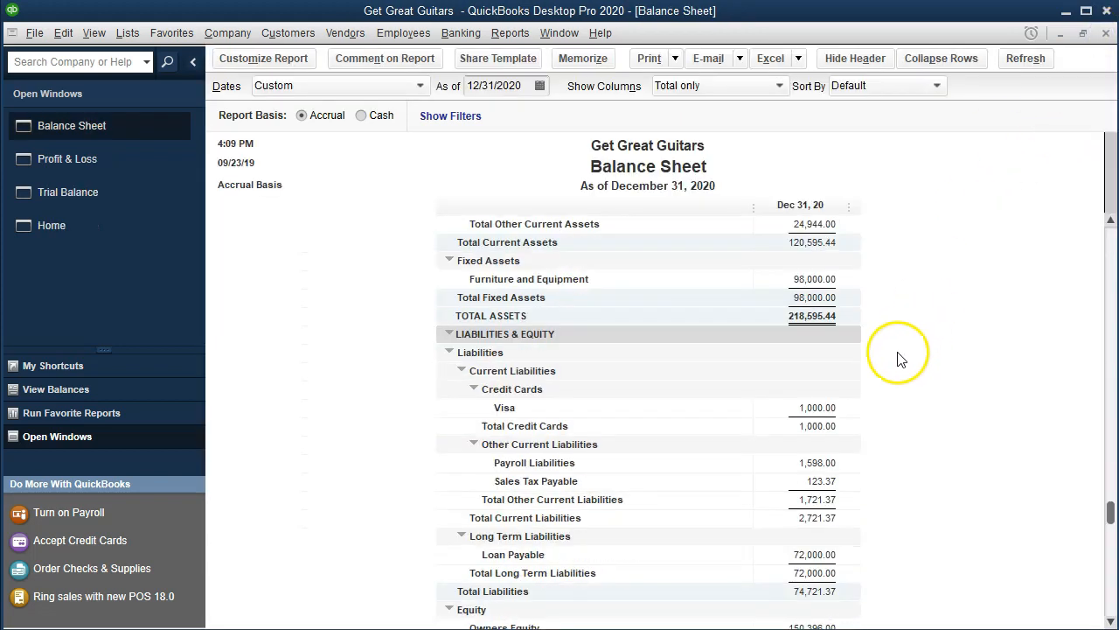
click(819, 409)
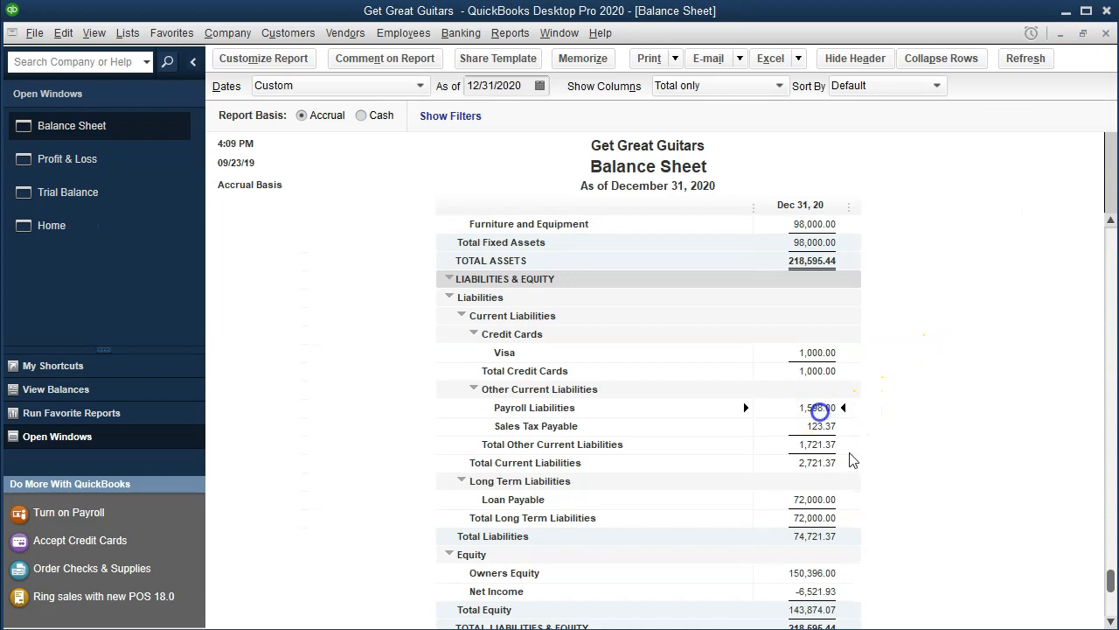
double_click(817, 409)
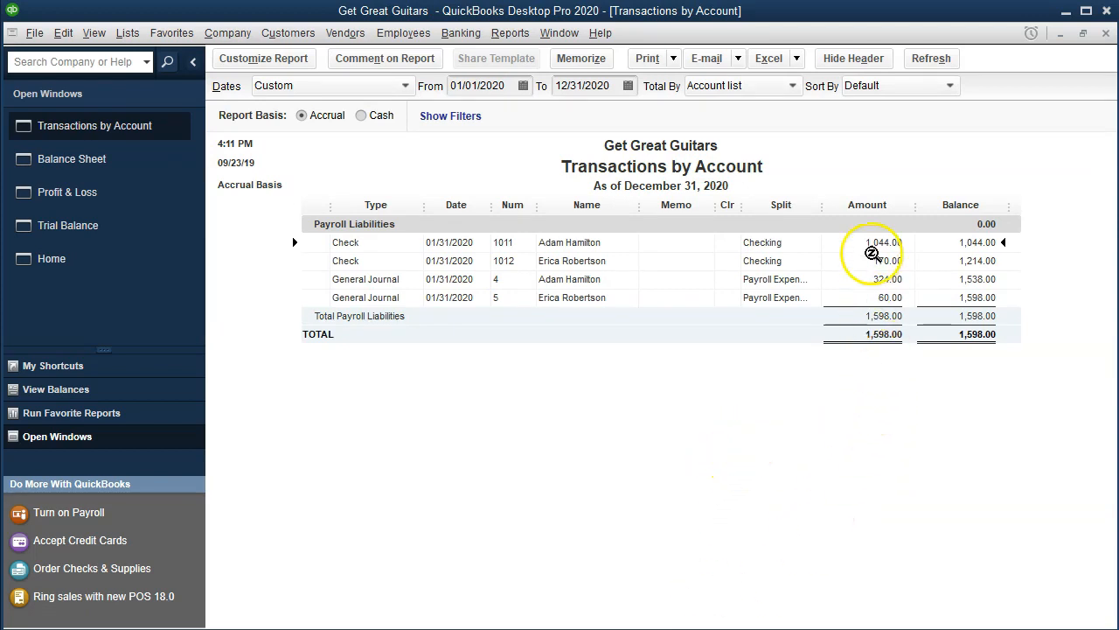
double_click(868, 244)
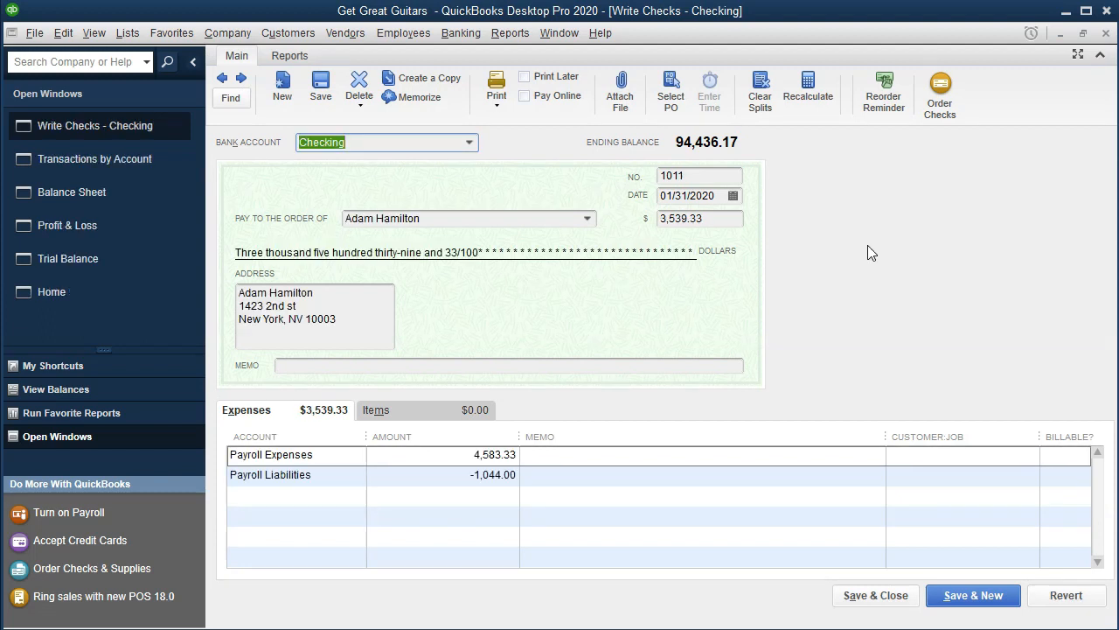
click(1105, 33)
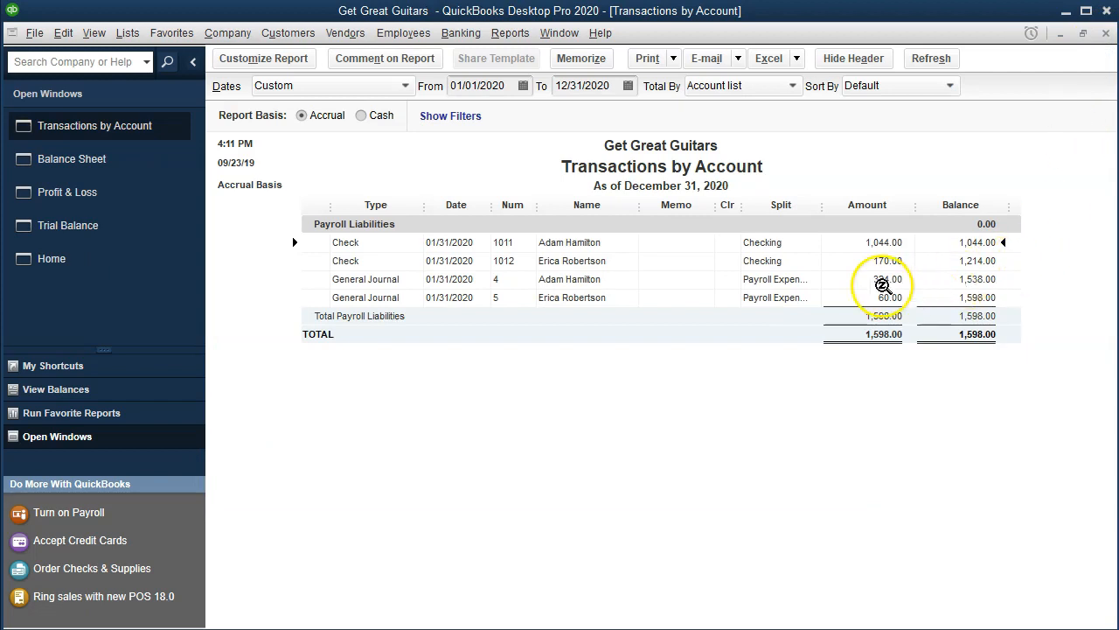
Step: Open general journal entry 4 from the register, then close all drill-down windows unchanged
double_click(861, 279)
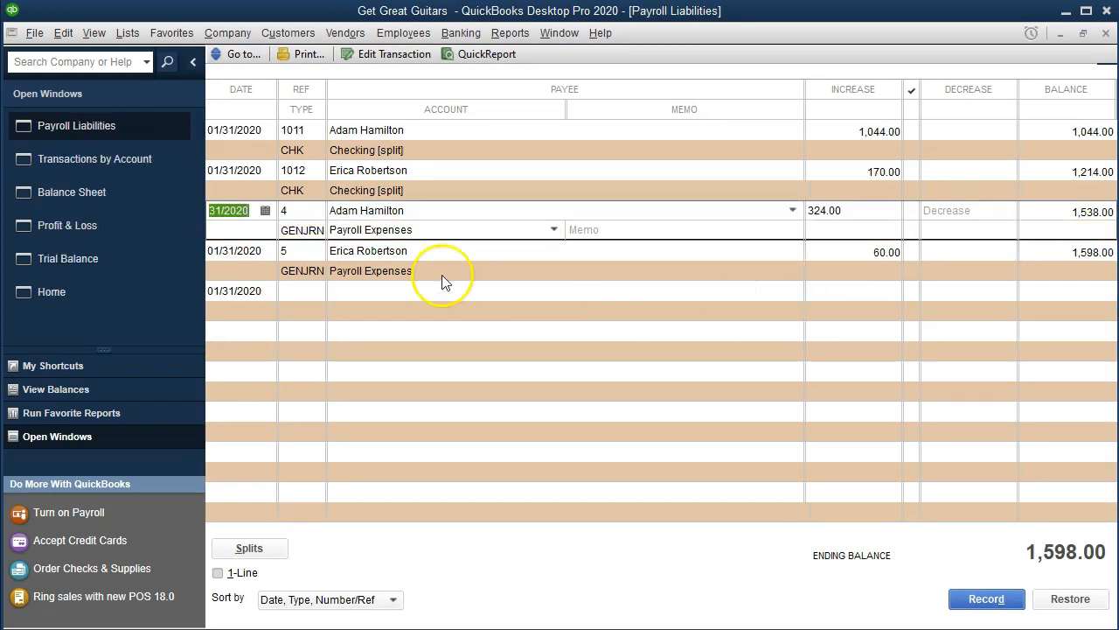
double_click(308, 230)
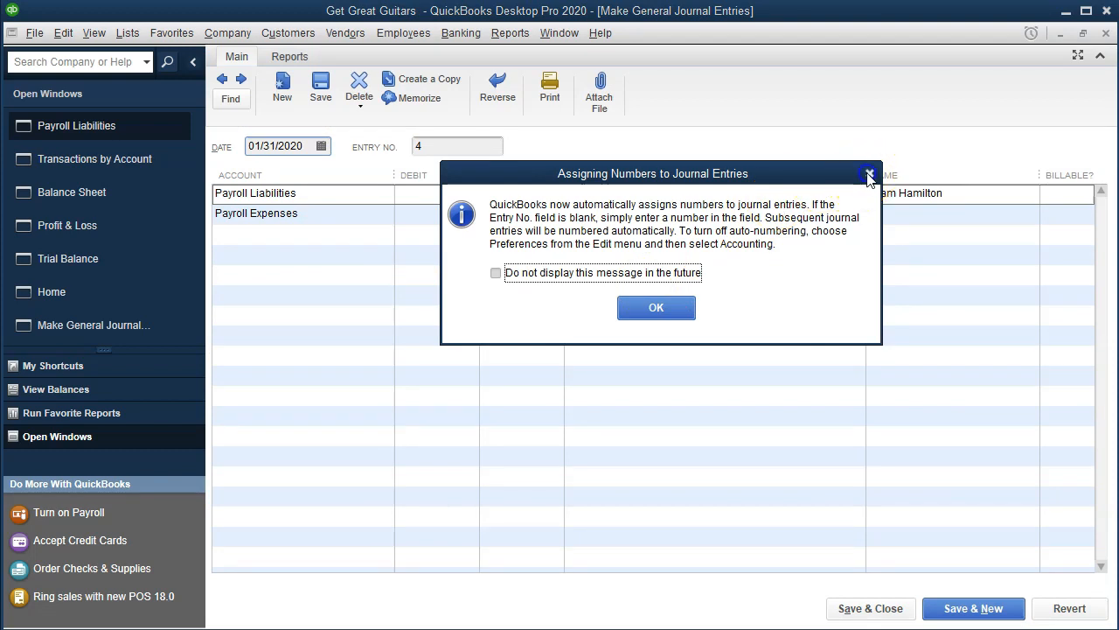
click(870, 174)
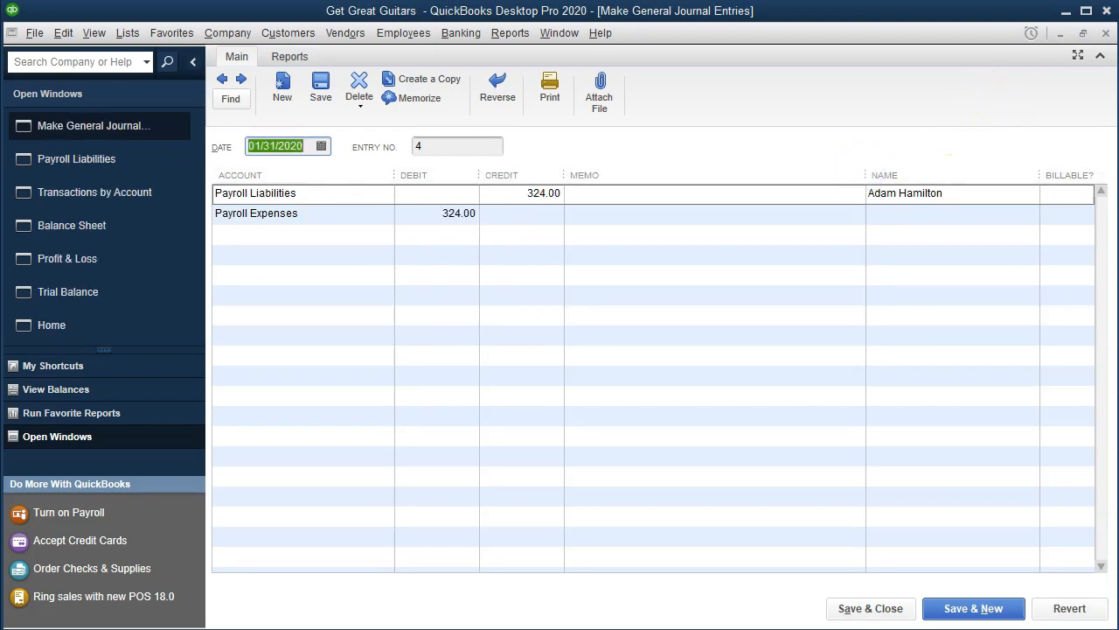
click(1106, 33)
click(1106, 34)
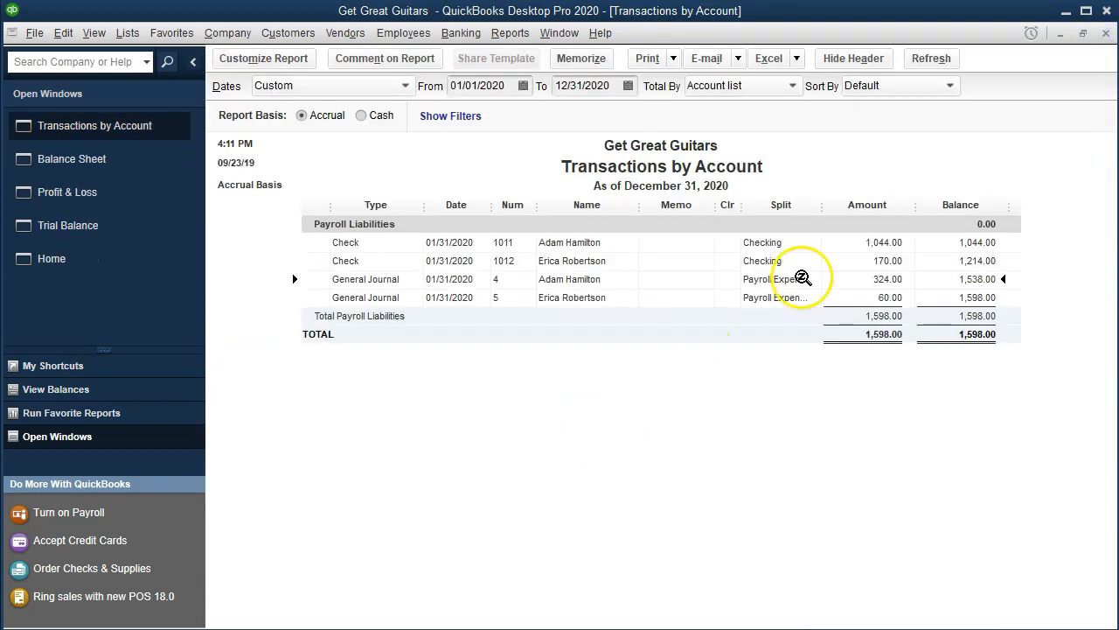
click(1106, 33)
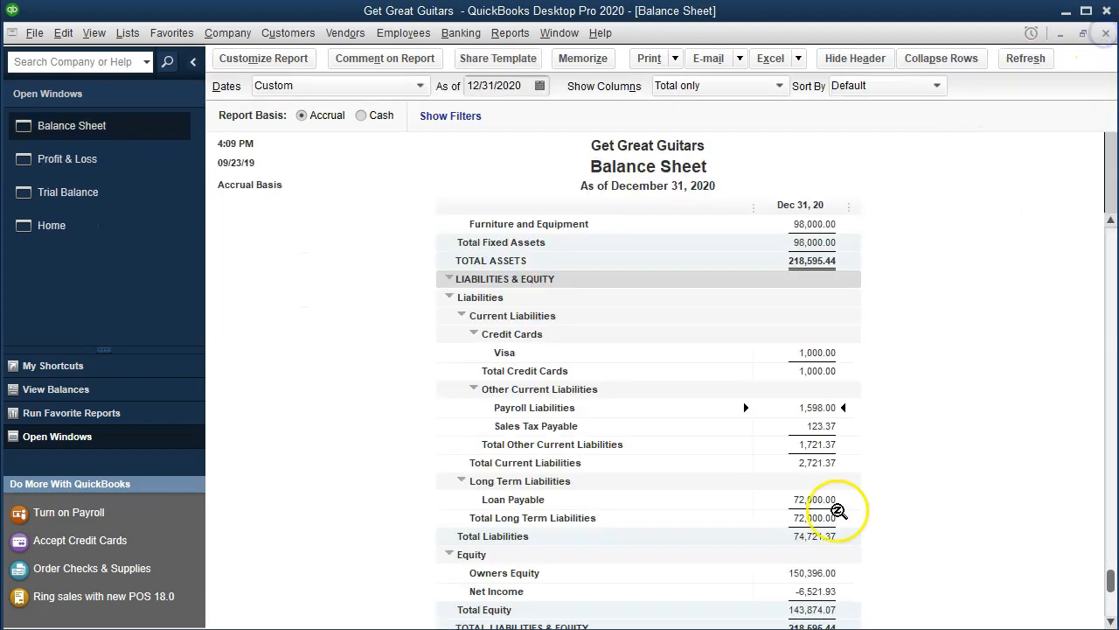
click(310, 628)
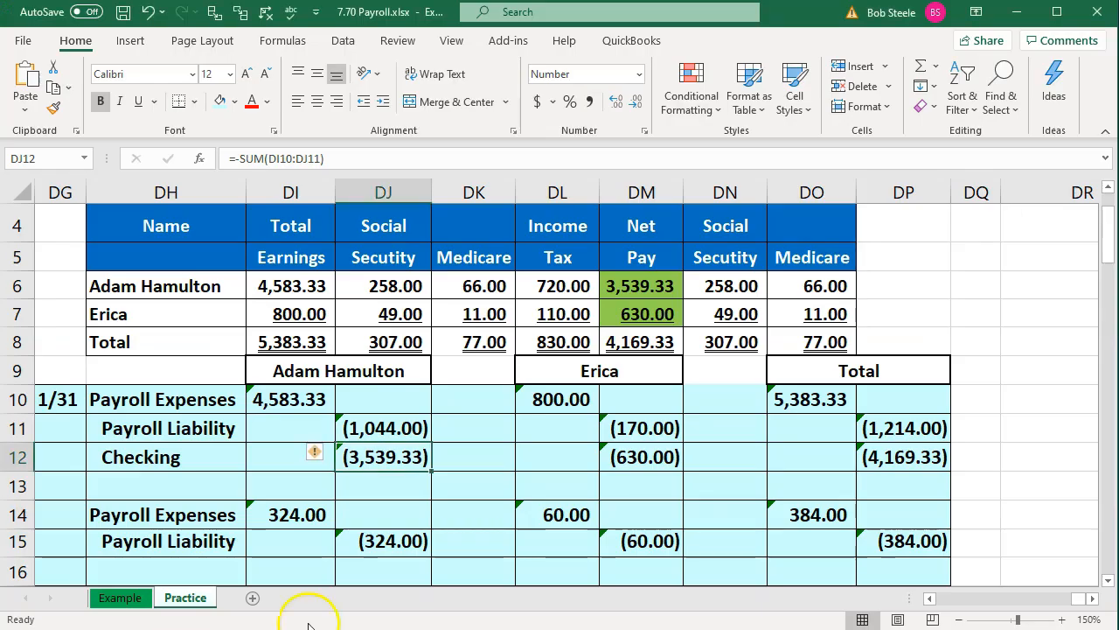
Step: Review the row 14 Payroll Expenses entries in Excel against the 324.00 and 60.00 journals
click(194, 522)
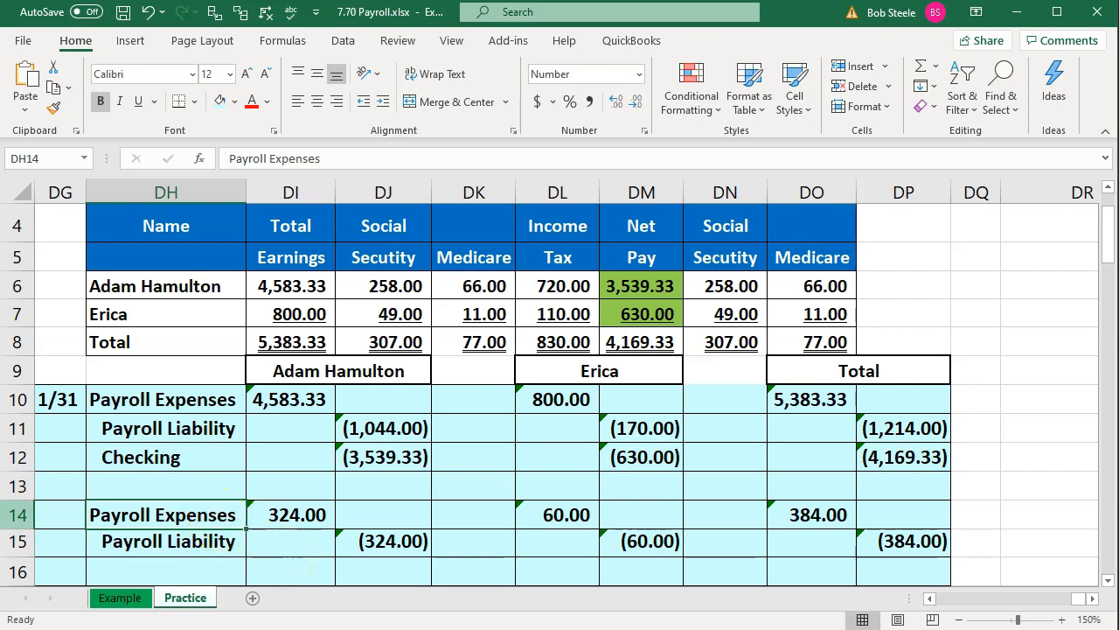
click(45, 513)
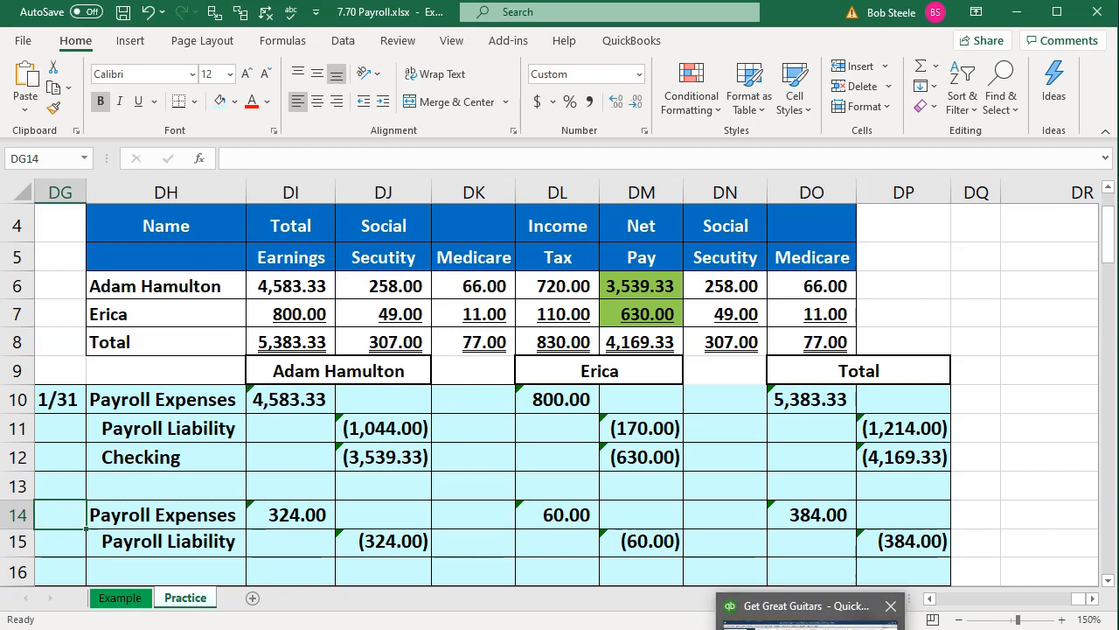
click(811, 623)
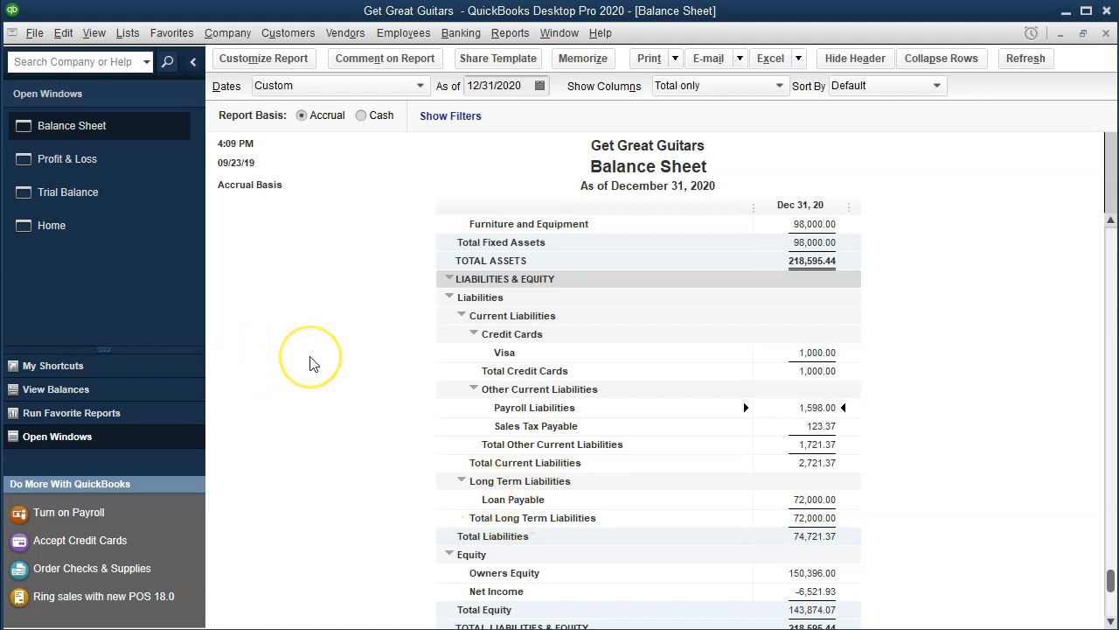
Step: Check the Balance Sheet totals, then review the Trial Balance's 1,598.00 Payroll Liabilities credit
scroll(310, 363, down, 1)
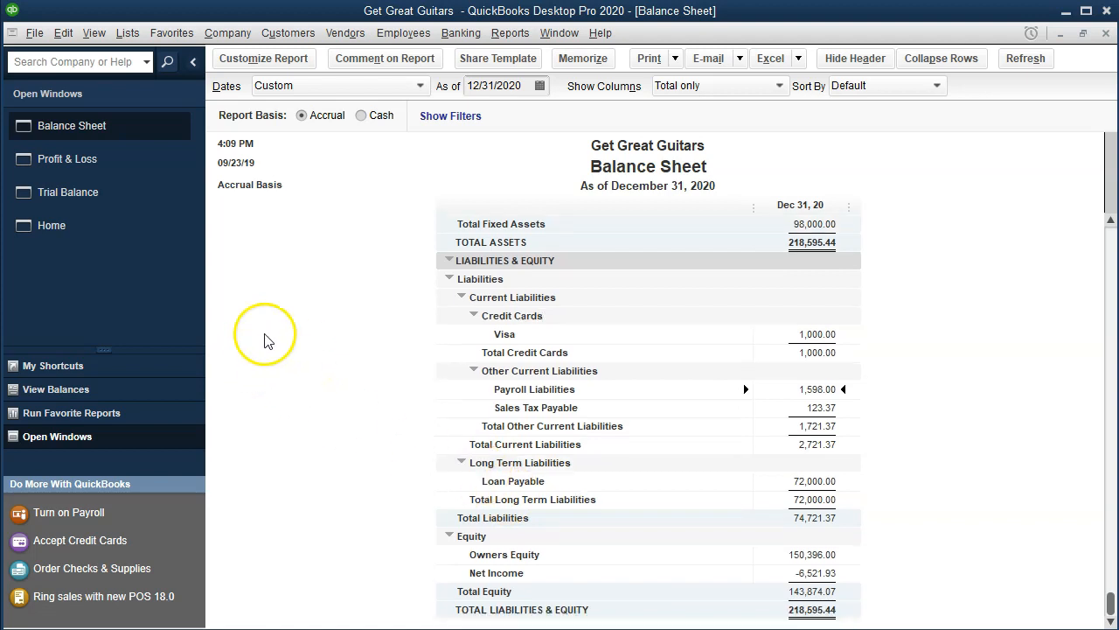
click(111, 214)
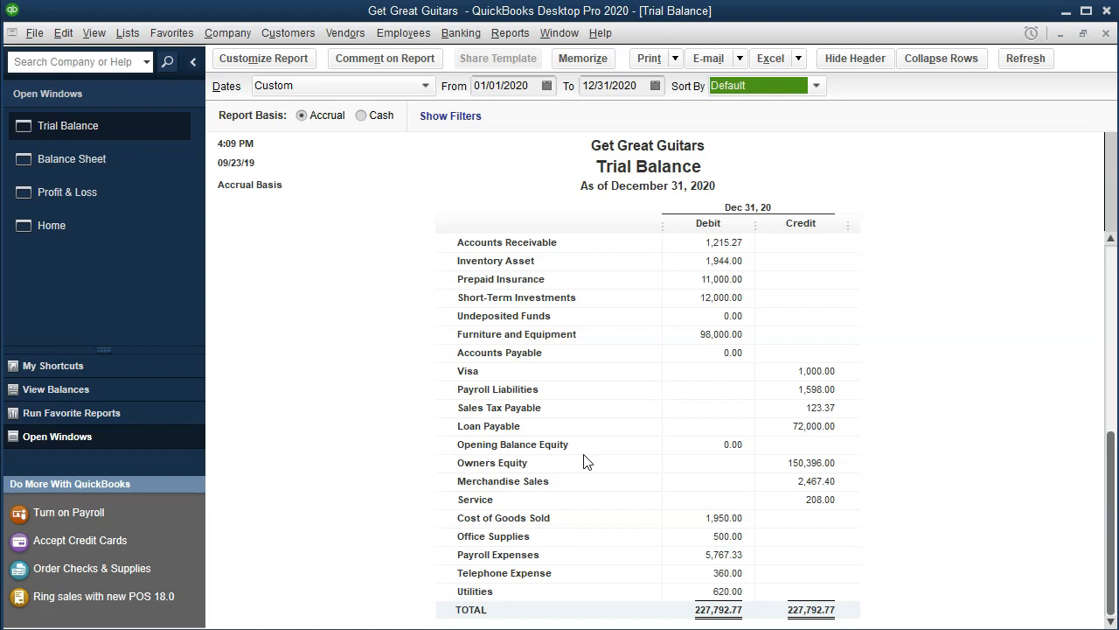
click(358, 598)
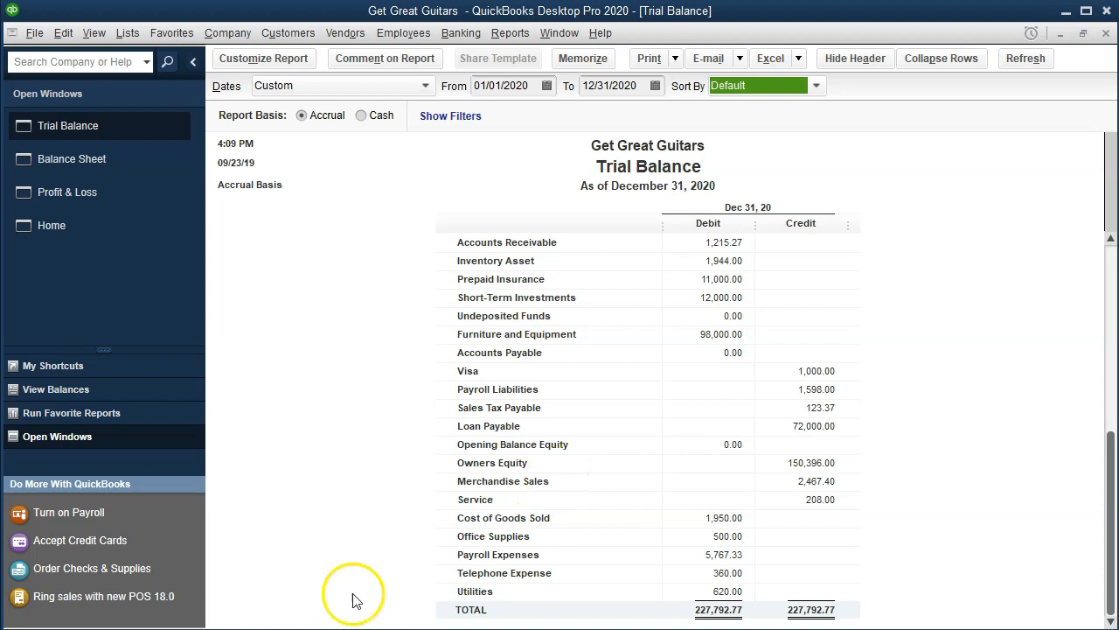